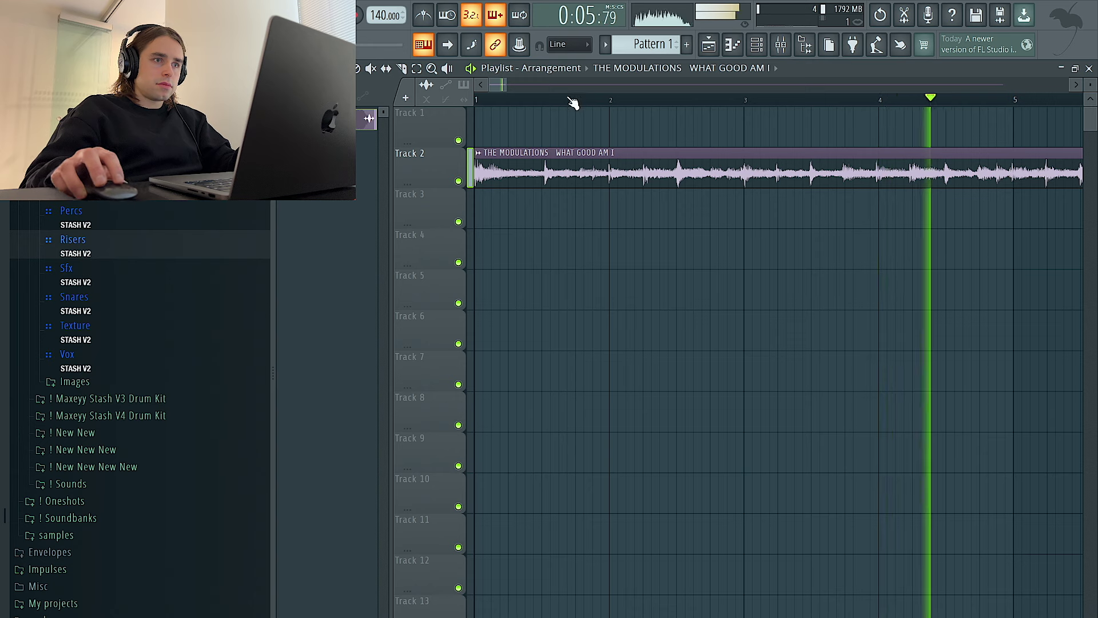
Audition the vocal sample on Track 2, repeatedly comparing its start at bar 1 with the section at bar 5
{"action": "scroll", "coordinate": [448, 191], "scroll_direction": "up", "scroll_amount": 3}
{"action": "scroll", "coordinate": [519, 184], "scroll_direction": "down", "scroll_amount": 4}
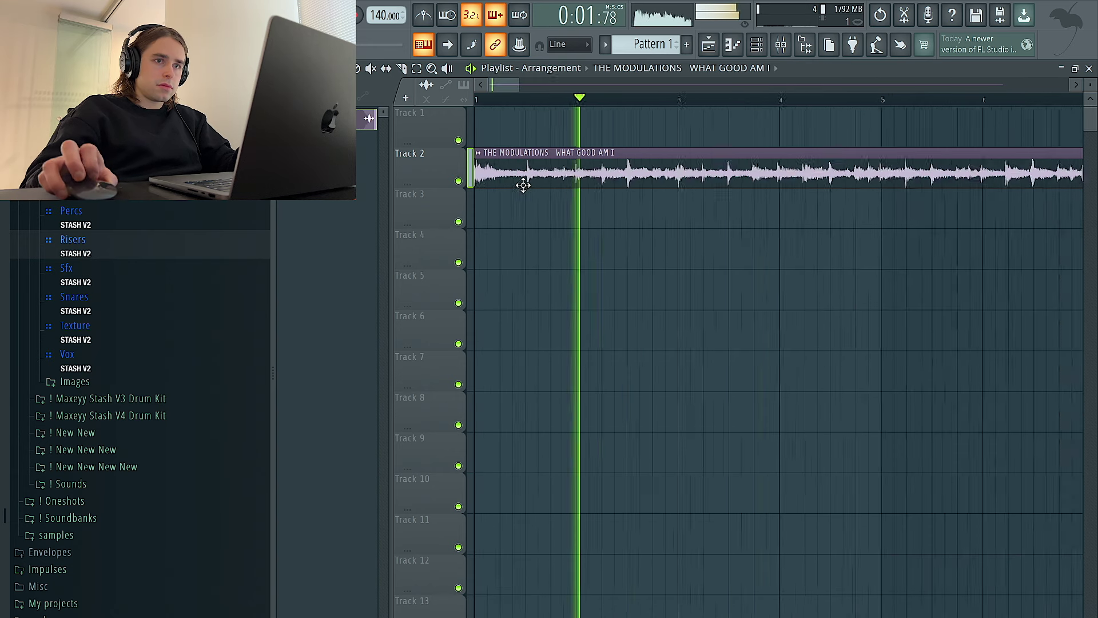
{"action": "left_click", "coordinate": [717, 103]}
{"action": "left_click", "coordinate": [635, 103]}
{"action": "left_click", "coordinate": [794, 101]}
{"action": "left_click", "coordinate": [476, 100]}
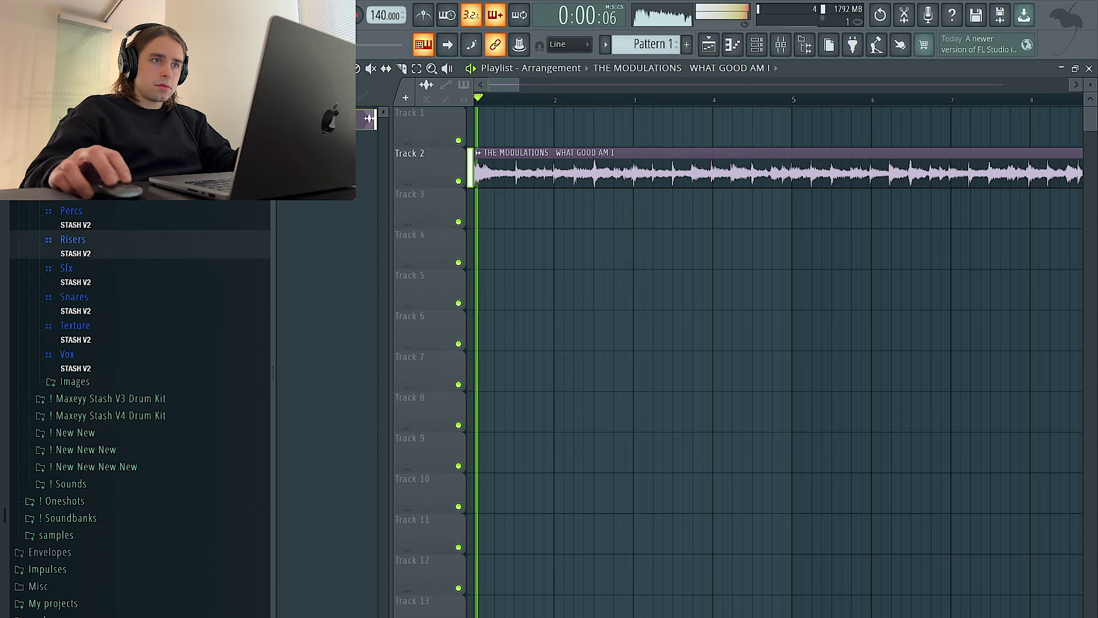
{"action": "left_click", "coordinate": [793, 103]}
{"action": "left_click", "coordinate": [477, 101]}
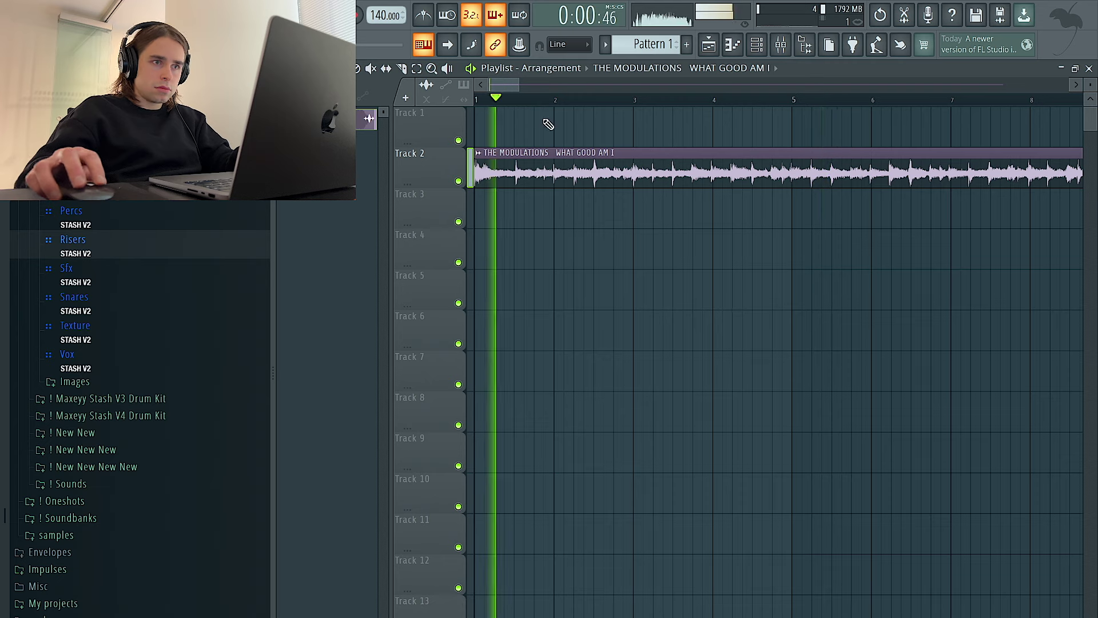
{"action": "left_click", "coordinate": [794, 102]}
{"action": "left_click", "coordinate": [476, 101]}
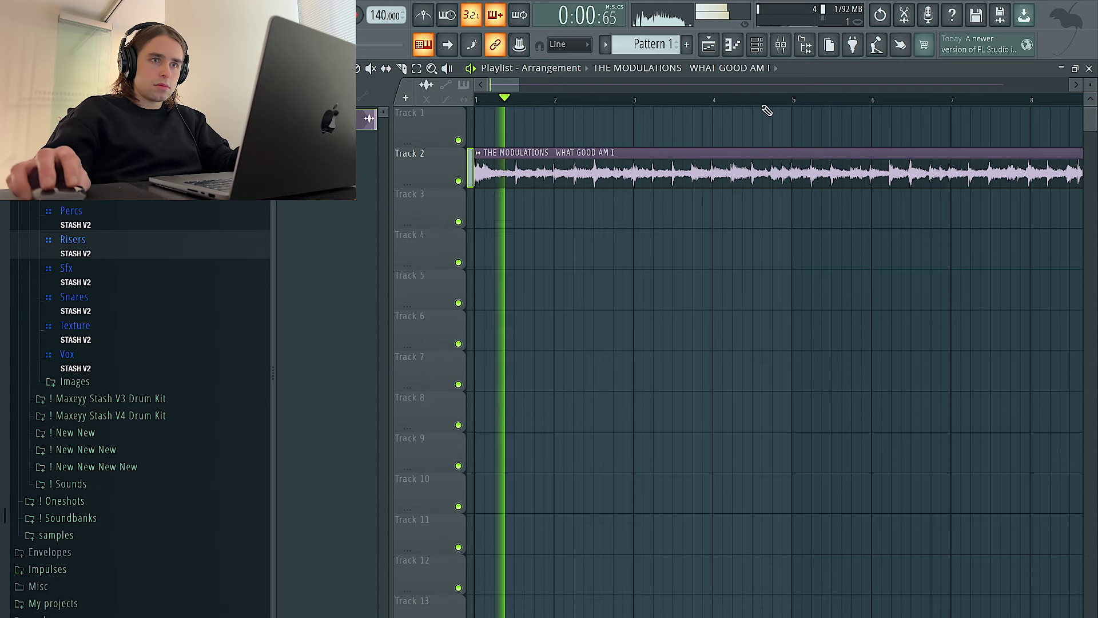
{"action": "left_click", "coordinate": [794, 101]}
{"action": "left_click", "coordinate": [796, 103]}
{"action": "left_click", "coordinate": [477, 101]}
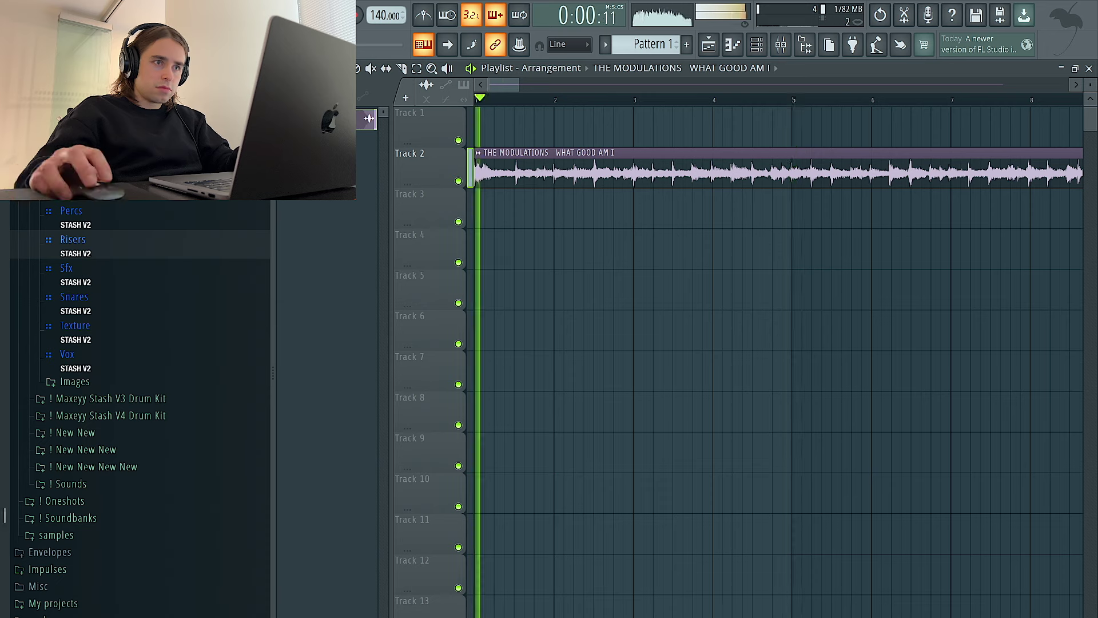
{"action": "left_click", "coordinate": [796, 103]}
{"action": "left_click", "coordinate": [477, 101]}
{"action": "left_click", "coordinate": [796, 102]}
{"action": "left_click", "coordinate": [476, 101]}
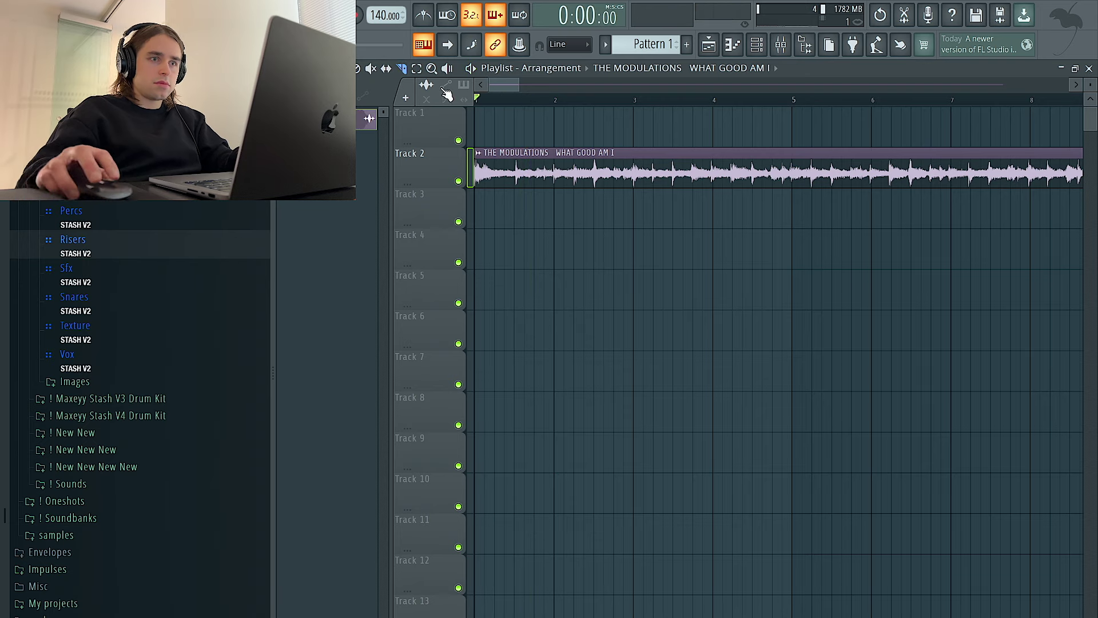
Slice the sample clip at the transient just before bar 9 and shift the remainder further along Track 2, leaving a gap
{"action": "scroll", "coordinate": [866, 184], "scroll_direction": "down", "scroll_amount": 2}
{"action": "scroll", "coordinate": [885, 192], "scroll_direction": "up", "scroll_amount": 4}
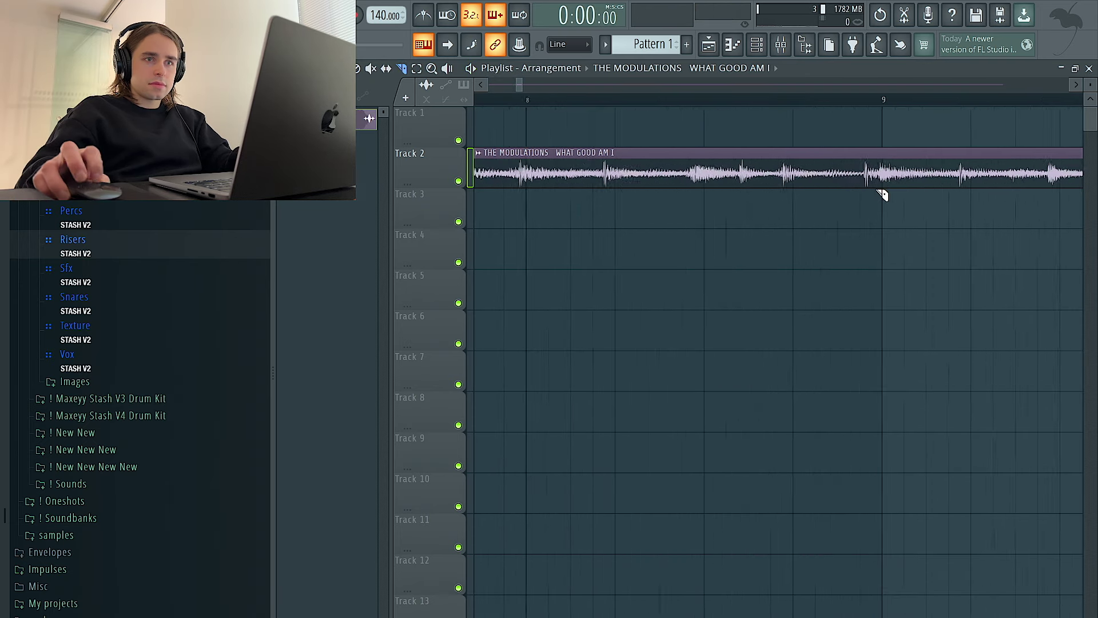
{"action": "left_click", "coordinate": [834, 183]}
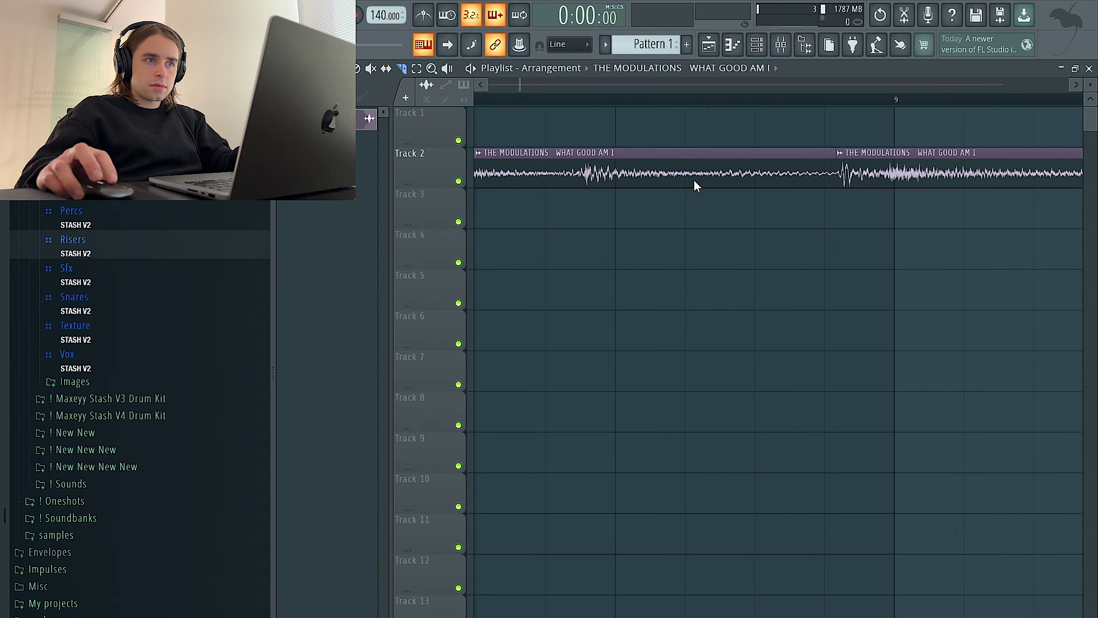
{"action": "scroll", "coordinate": [695, 180], "scroll_direction": "down", "scroll_amount": 1}
{"action": "scroll", "coordinate": [600, 169], "scroll_direction": "down", "scroll_amount": 1}
{"action": "left_click_drag", "start_coordinate": [741, 178], "coordinate": [841, 182]}
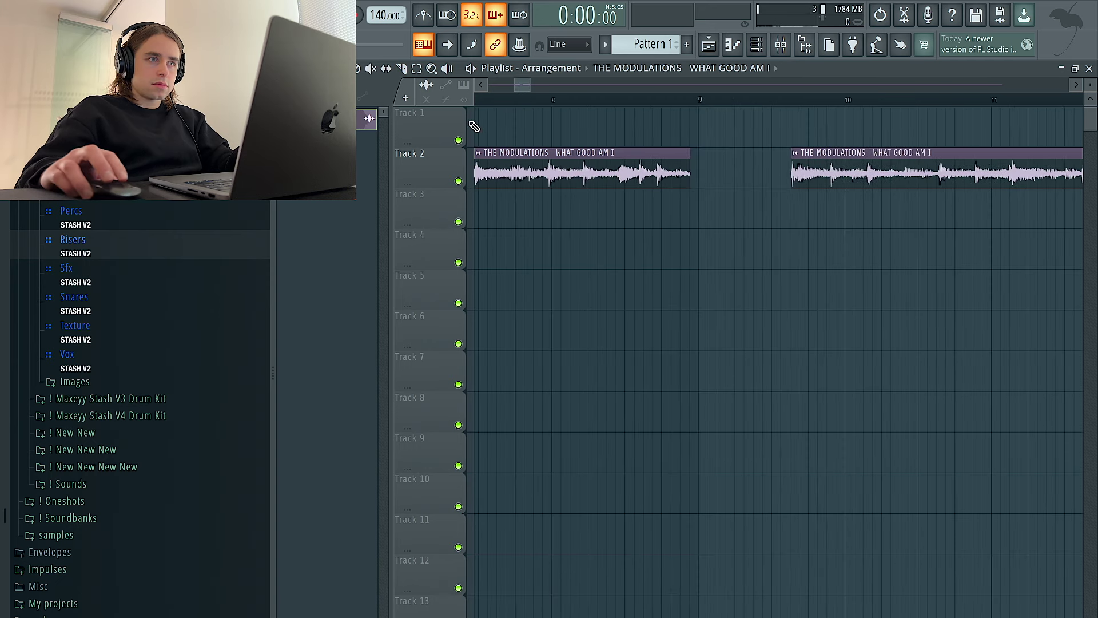
Stretch the end of the first sample clip on Track 2 so that it meets bar 9, and start playback
{"action": "scroll", "coordinate": [470, 107], "scroll_direction": "left", "scroll_amount": 1}
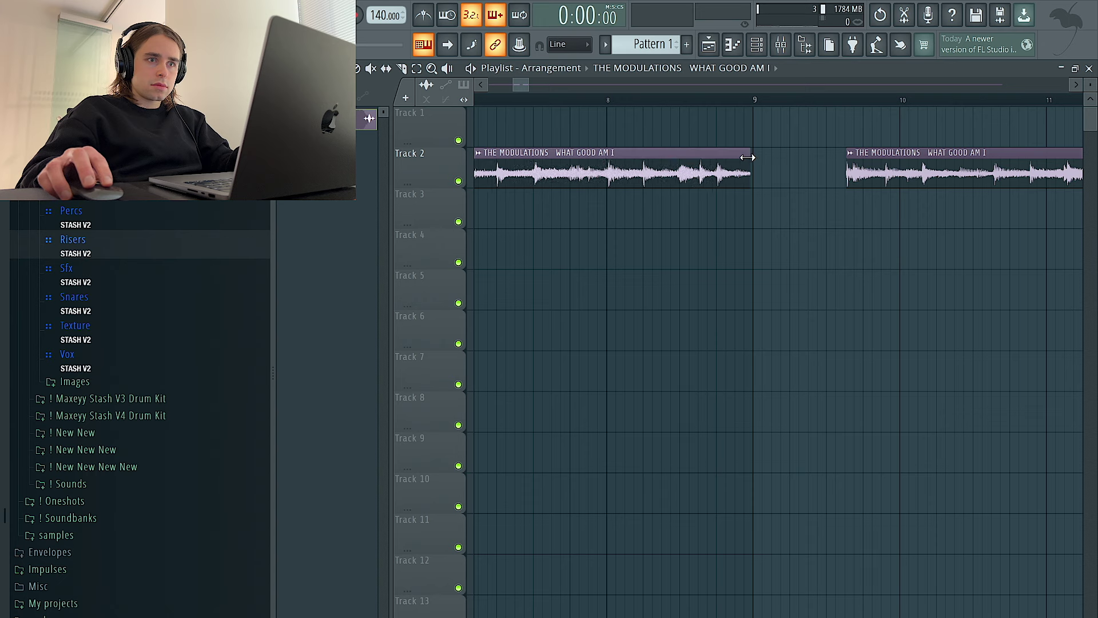
{"action": "scroll", "coordinate": [749, 158], "scroll_direction": "up", "scroll_amount": 3}
{"action": "key", "text": "space"}
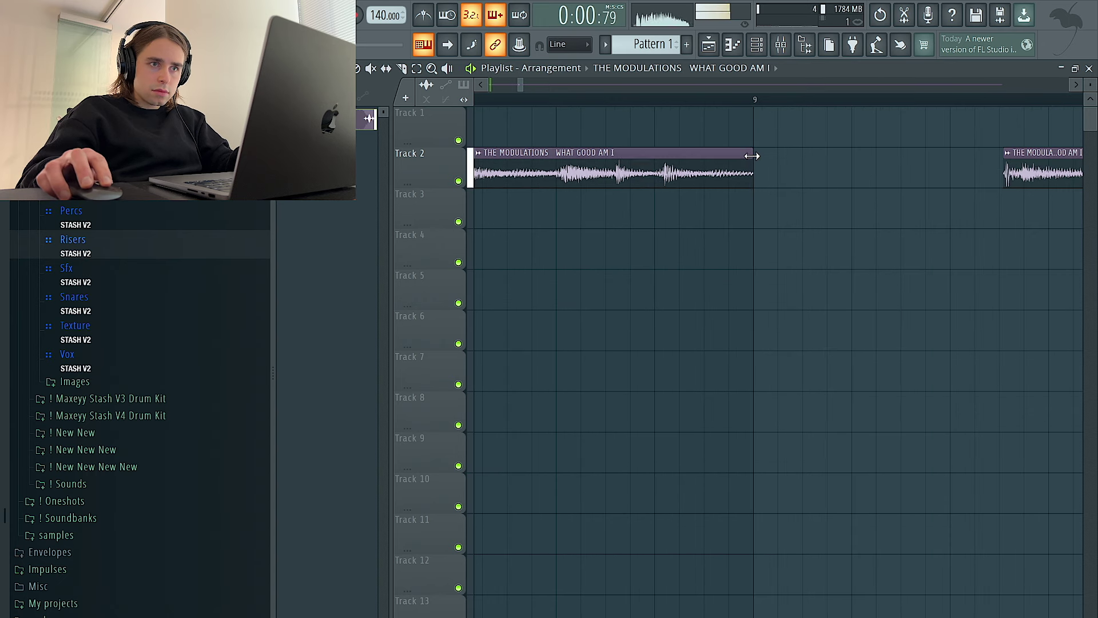
Set the sample's time-stretching mode to Stretch in its channel settings, play it back, and close the settings
{"action": "double_click", "coordinate": [732, 164]}
{"action": "left_click", "coordinate": [778, 304]}
{"action": "left_click", "coordinate": [761, 345]}
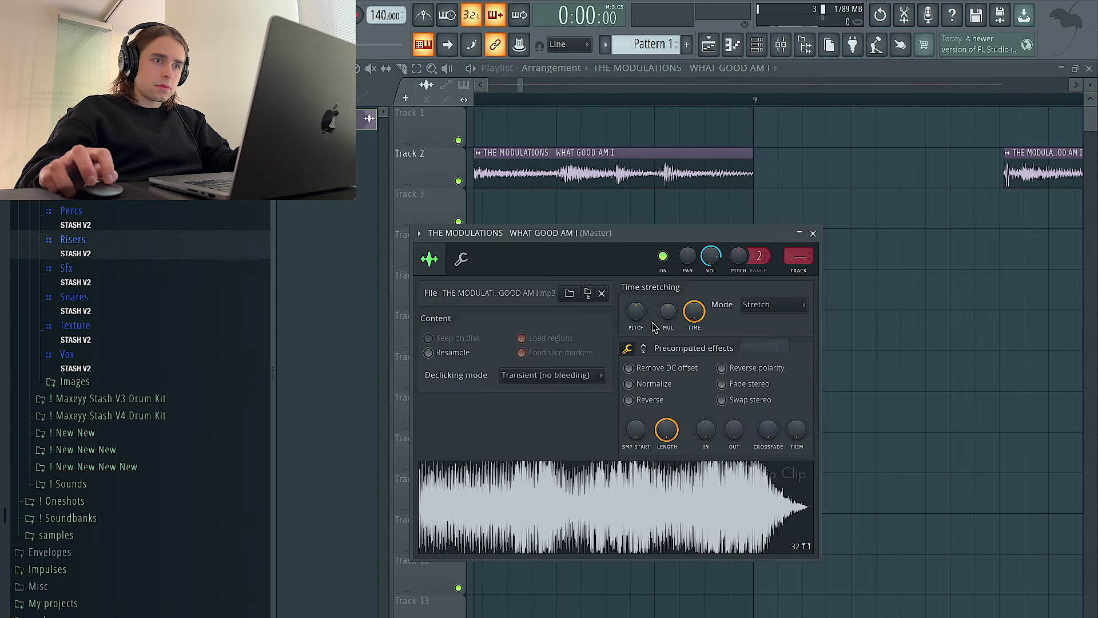
{"action": "key", "text": "space"}
{"action": "key", "text": "Escape"}
{"action": "scroll", "coordinate": [772, 170], "scroll_direction": "down", "scroll_amount": 3}
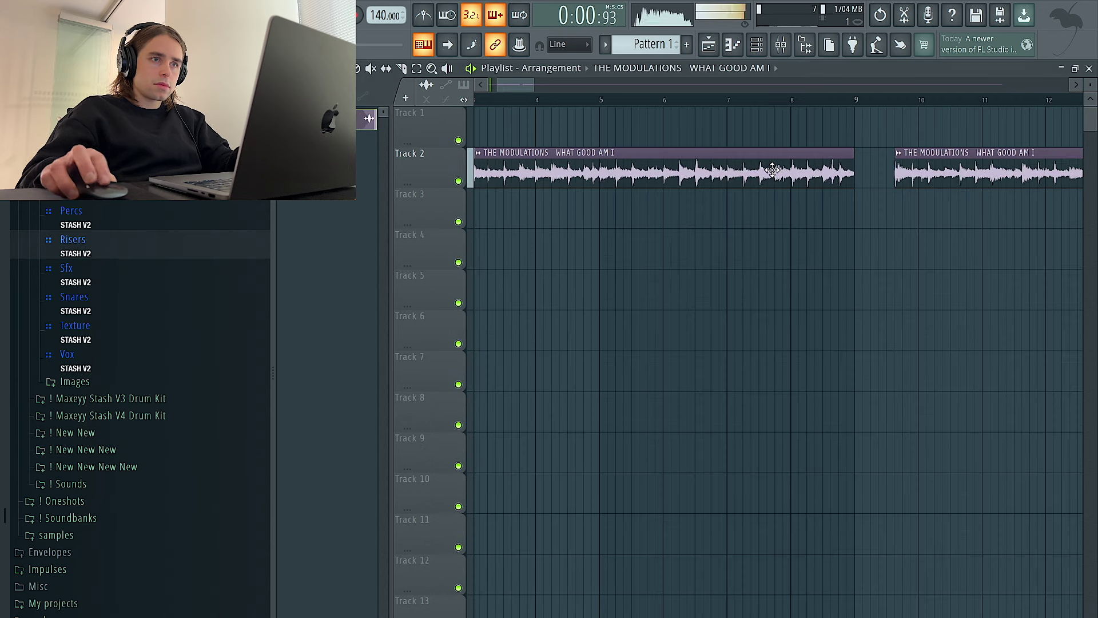
Slice the sample on Track 2 halfway through bar 1, at bar 5 and just after bar 5
{"action": "left_click", "coordinate": [605, 102]}
{"action": "scroll", "coordinate": [605, 105], "scroll_direction": "left", "scroll_amount": 3}
{"action": "key", "text": "space"}
{"action": "left_click", "coordinate": [401, 68]}
{"action": "key", "text": "space"}
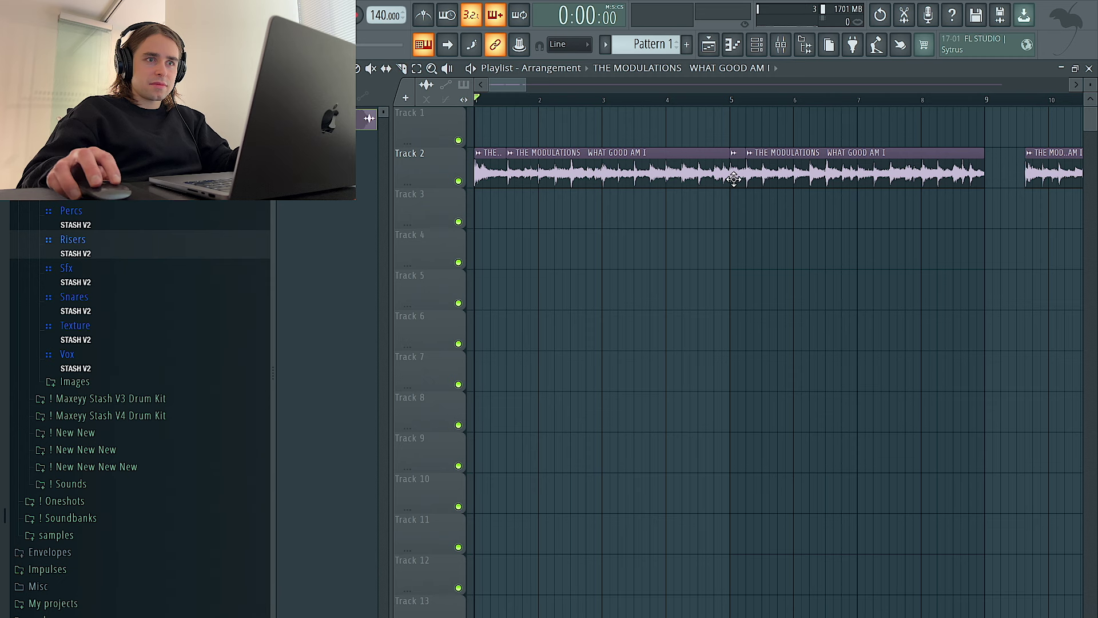
Solo Track 3 and arrange the two short slices there back to back so that together they fill bar 1
{"action": "right_click", "coordinate": [458, 222]}
{"action": "left_click_drag", "start_coordinate": [675, 230], "coordinate": [529, 231]}
{"action": "key", "text": "space"}
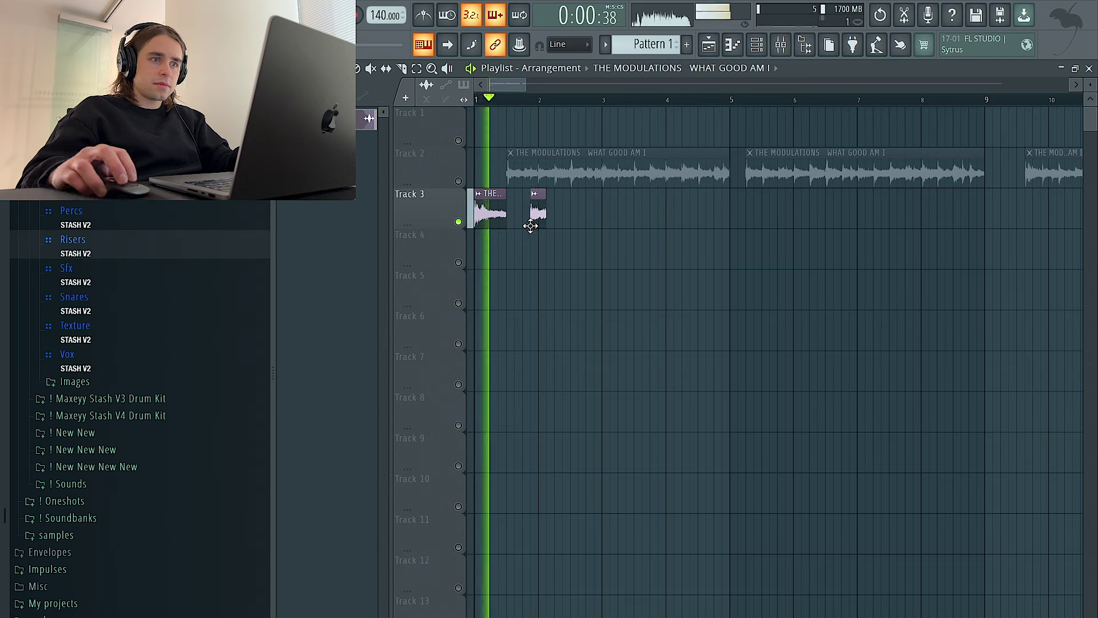
{"action": "scroll", "coordinate": [482, 109], "scroll_direction": "up", "scroll_amount": 2}
{"action": "key", "text": "space"}
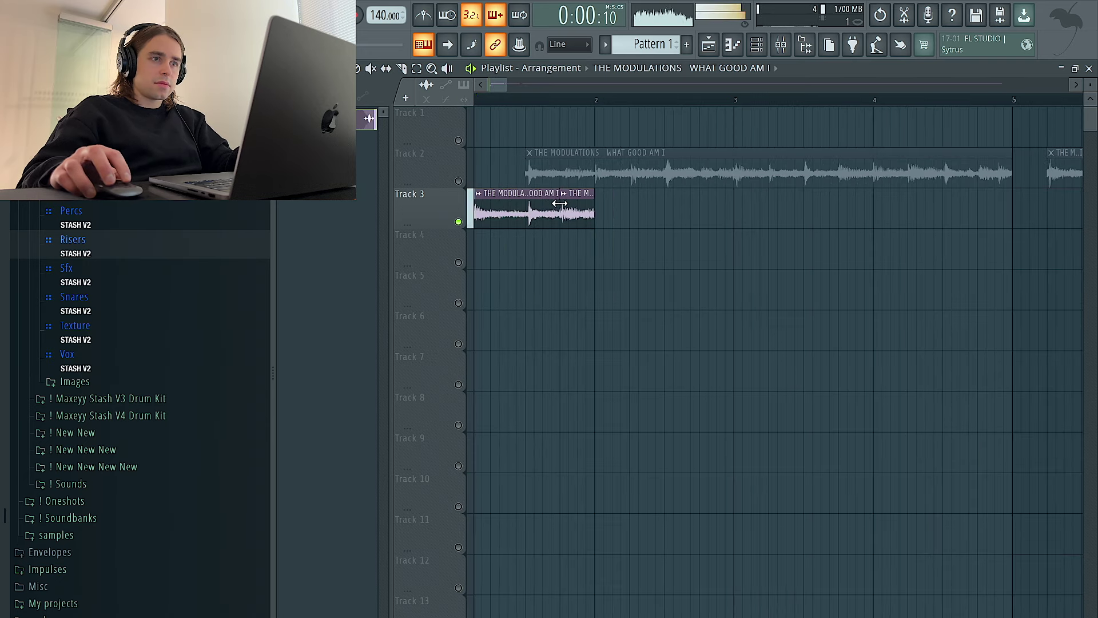
Select the slice pair in bar 1 of Track 3 and duplicate it through bars 2 and 3, deleting the extra copy in bar 4
{"action": "left_click_drag", "start_coordinate": [613, 222], "coordinate": [323, 226]}
{"action": "key", "text": "ctrl+b"}
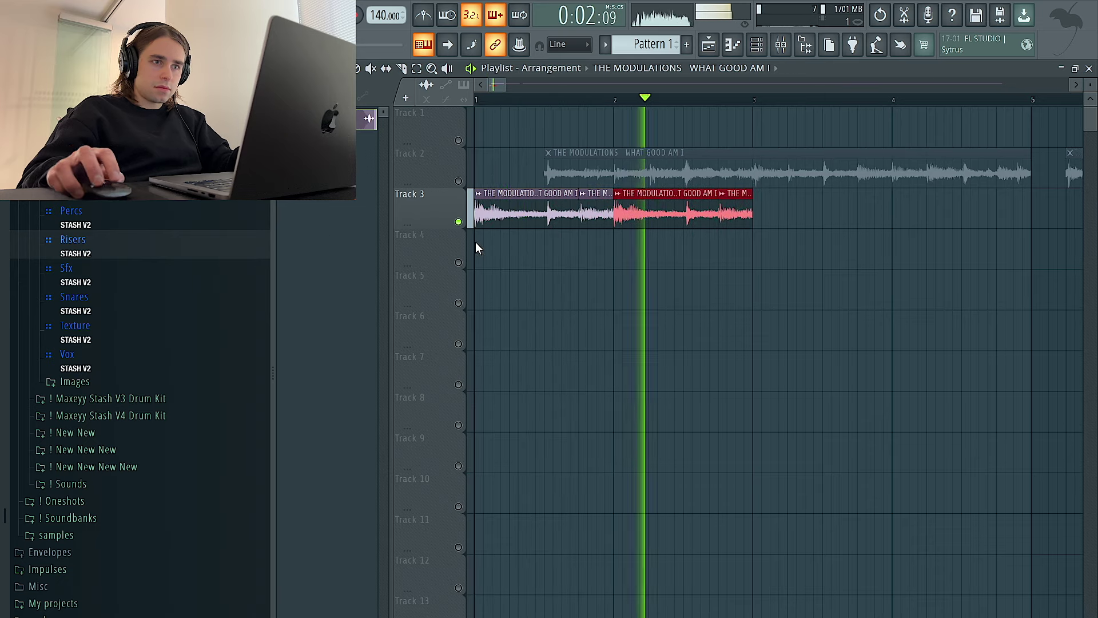
{"action": "key", "text": "ctrl+b"}
{"action": "scroll", "coordinate": [732, 259], "scroll_direction": "down", "scroll_amount": 2}
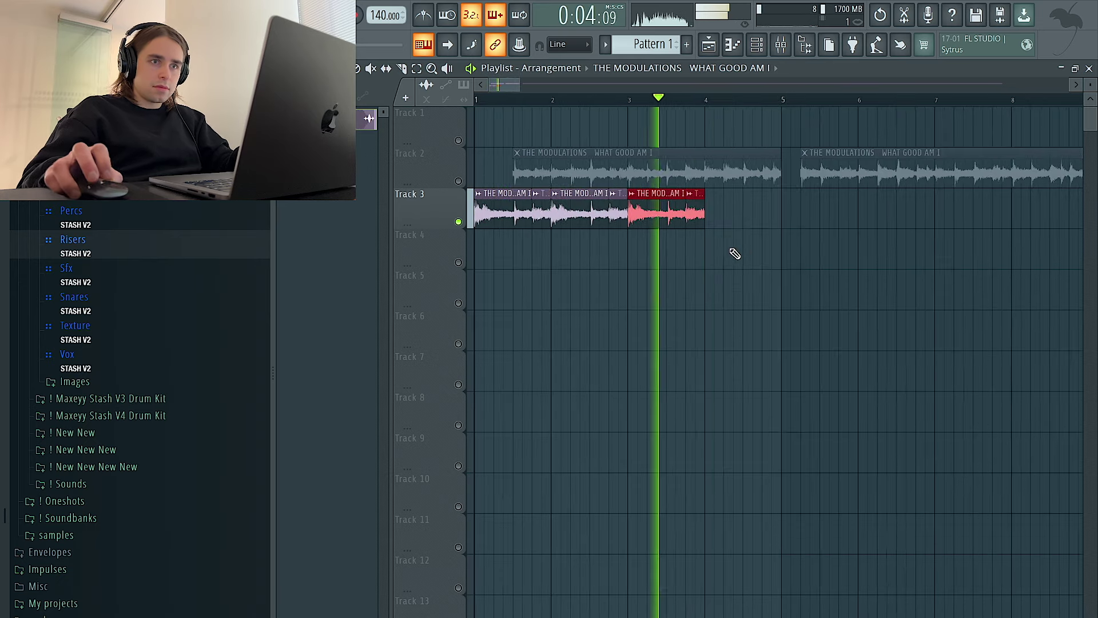
{"action": "key", "text": "ctrl+b"}
{"action": "right_click", "coordinate": [752, 222]}
{"action": "right_click", "coordinate": [771, 221]}
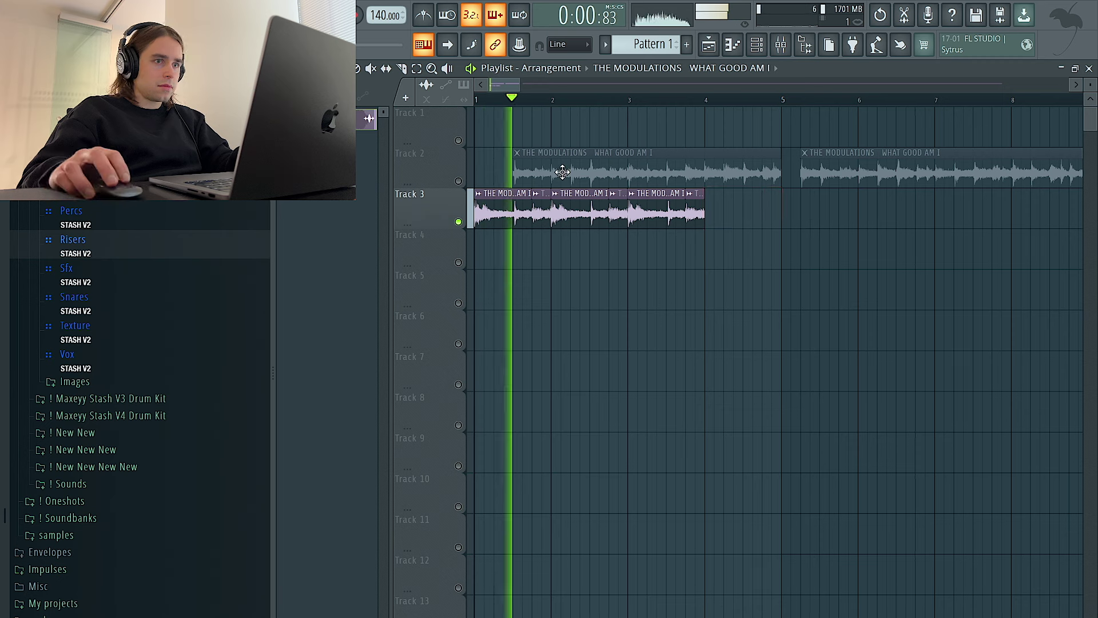
Place a copy of the long sample slice on Track 3 at bar 4 and trim it to end at bar 7
{"action": "left_click", "coordinate": [695, 250]}
{"action": "left_click_drag", "start_coordinate": [733, 254], "coordinate": [744, 213]}
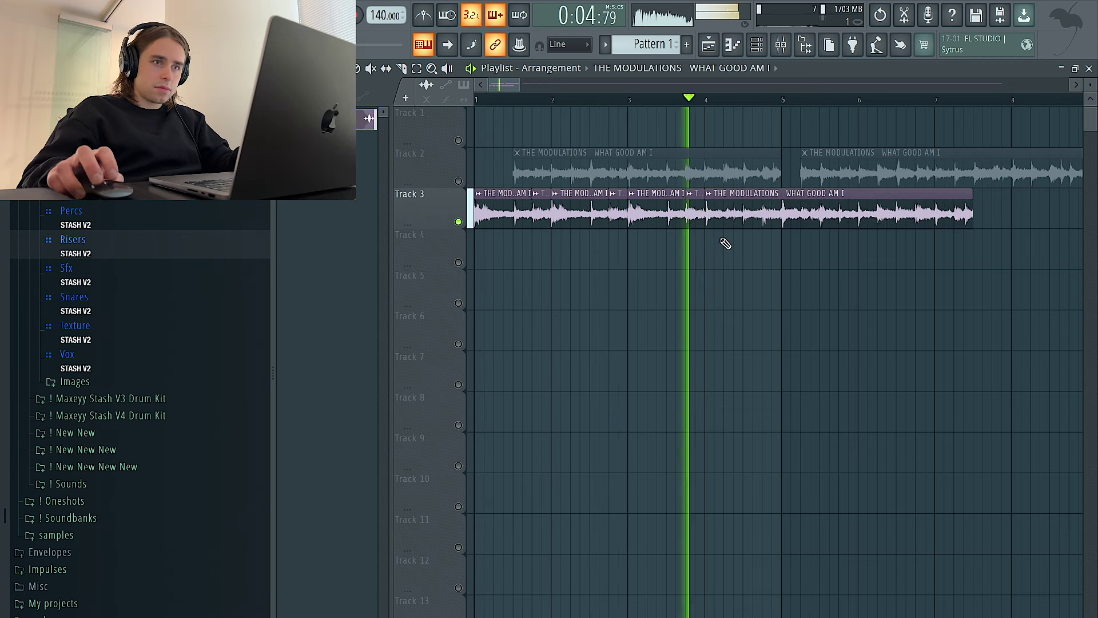
{"action": "left_click_drag", "start_coordinate": [705, 221], "coordinate": [729, 221]}
{"action": "scroll", "coordinate": [423, 226], "scroll_direction": "up", "scroll_amount": 4}
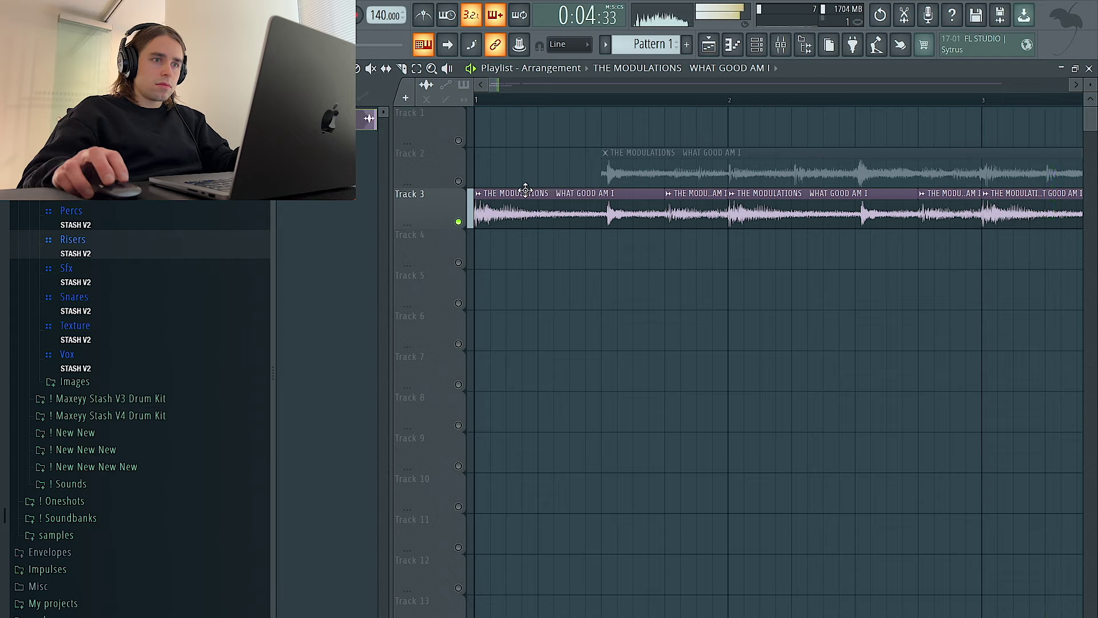
{"action": "scroll", "coordinate": [525, 190], "scroll_direction": "down", "scroll_amount": 4}
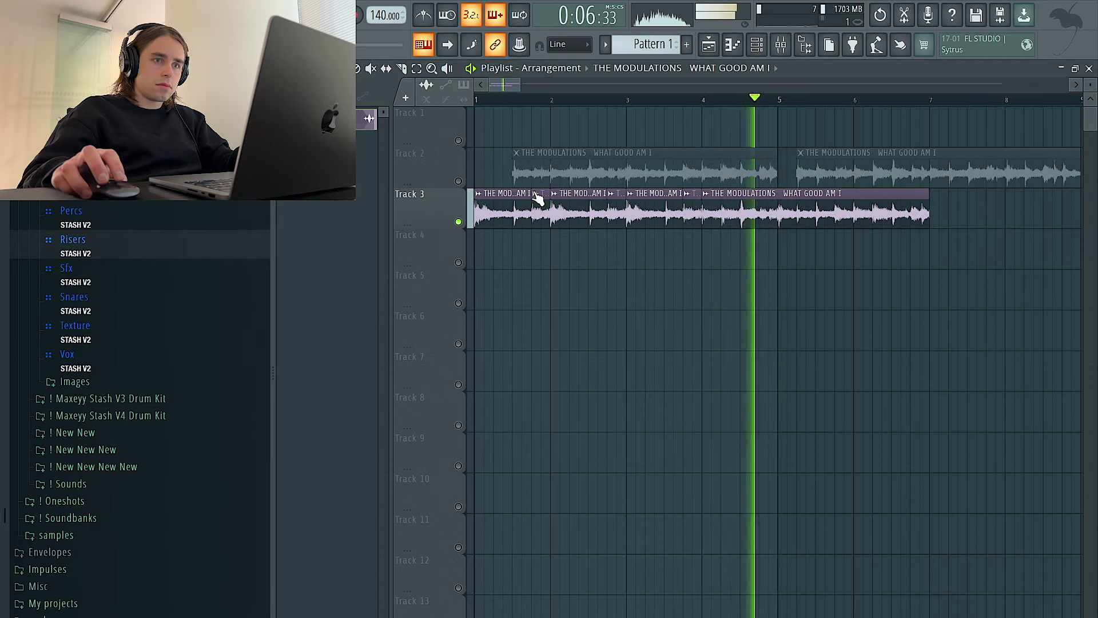
Trim the ends of the short slices on Track 3 to leave small gaps before the slices that follow, and play the result
{"action": "key", "text": "space"}
{"action": "scroll", "coordinate": [486, 194], "scroll_direction": "up", "scroll_amount": 4}
{"action": "key", "text": "space"}
{"action": "left_click", "coordinate": [487, 194]}
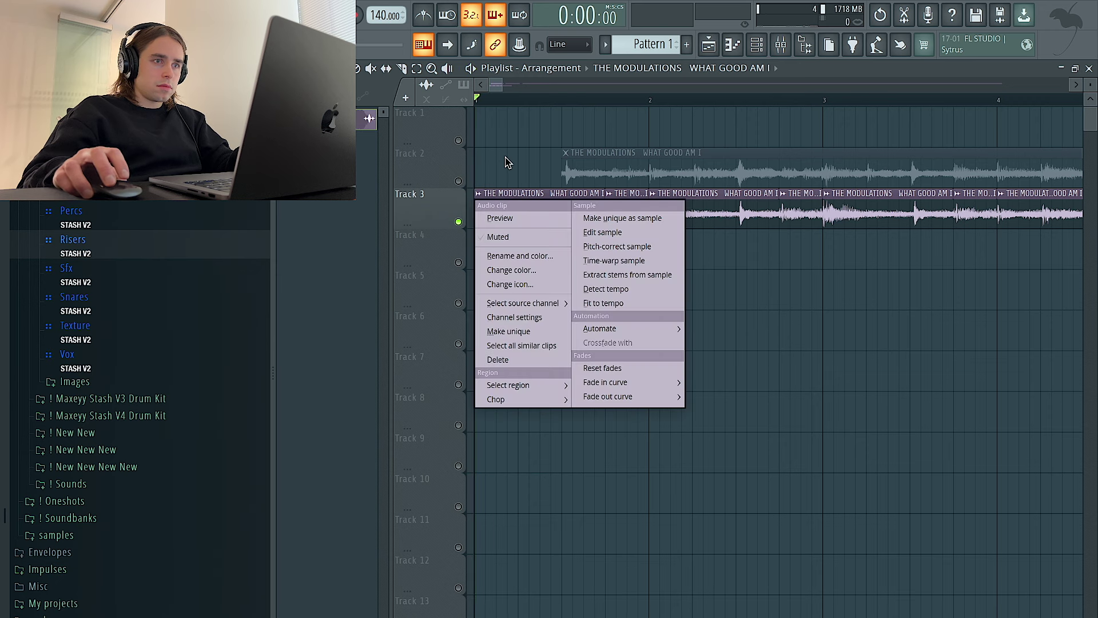
{"action": "key", "text": "Escape"}
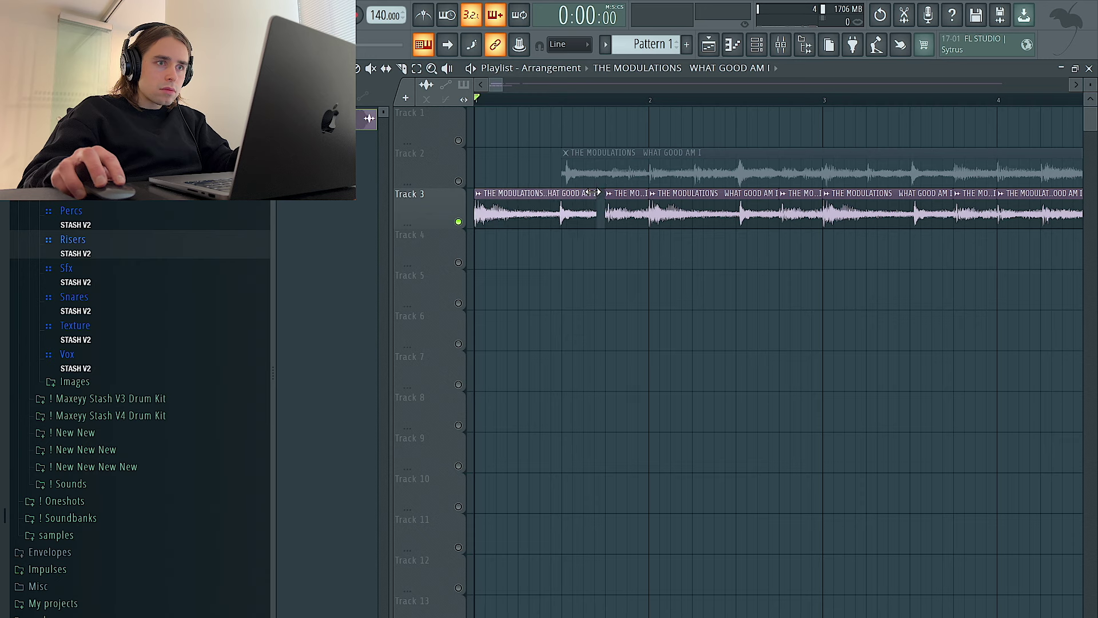
{"action": "key", "text": "space"}
{"action": "scroll", "coordinate": [544, 202], "scroll_direction": "up", "scroll_amount": 3}
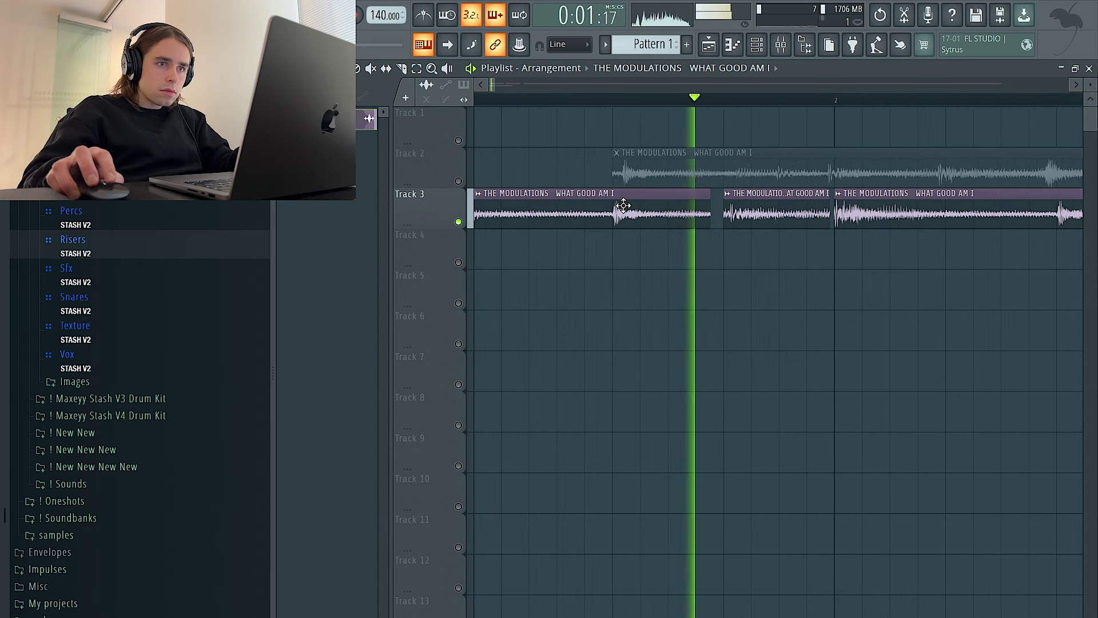
{"action": "scroll", "coordinate": [718, 215], "scroll_direction": "down", "scroll_amount": 4}
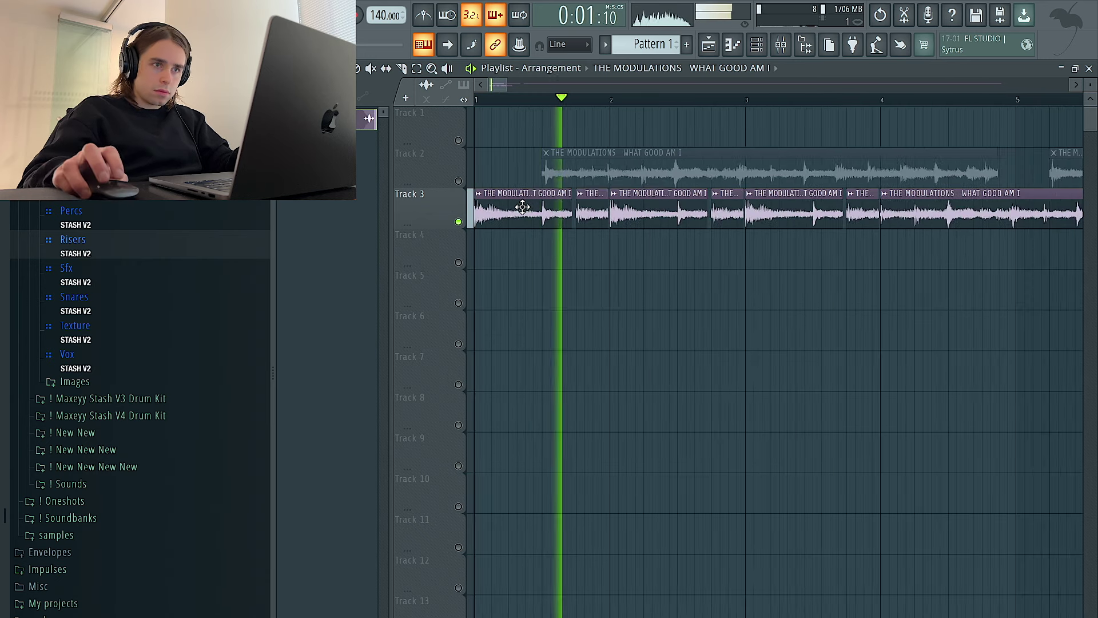
Delete the duplicated short slices from bars 2 and 3 of Track 3, keeping the bar 1 pair and the long slice
{"action": "right_click", "coordinate": [626, 224]}
{"action": "key", "text": "space"}
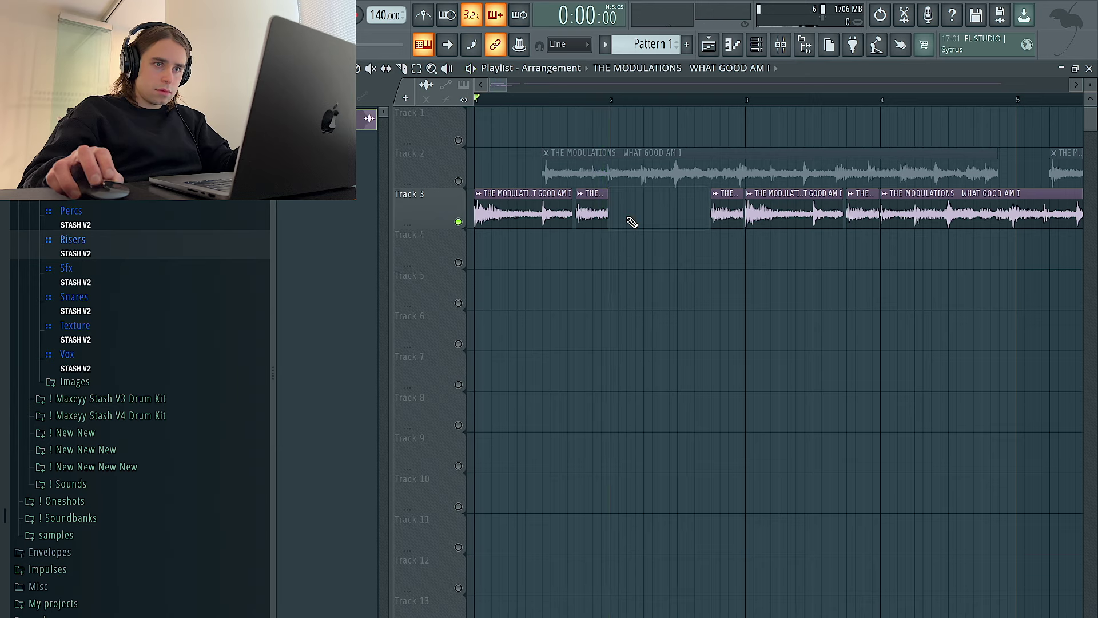
{"action": "scroll", "coordinate": [598, 218], "scroll_direction": "down", "scroll_amount": 3}
{"action": "key", "text": "space"}
{"action": "key", "text": "space"}
{"action": "right_click", "coordinate": [593, 215]}
{"action": "key", "text": "ctrl+z"}
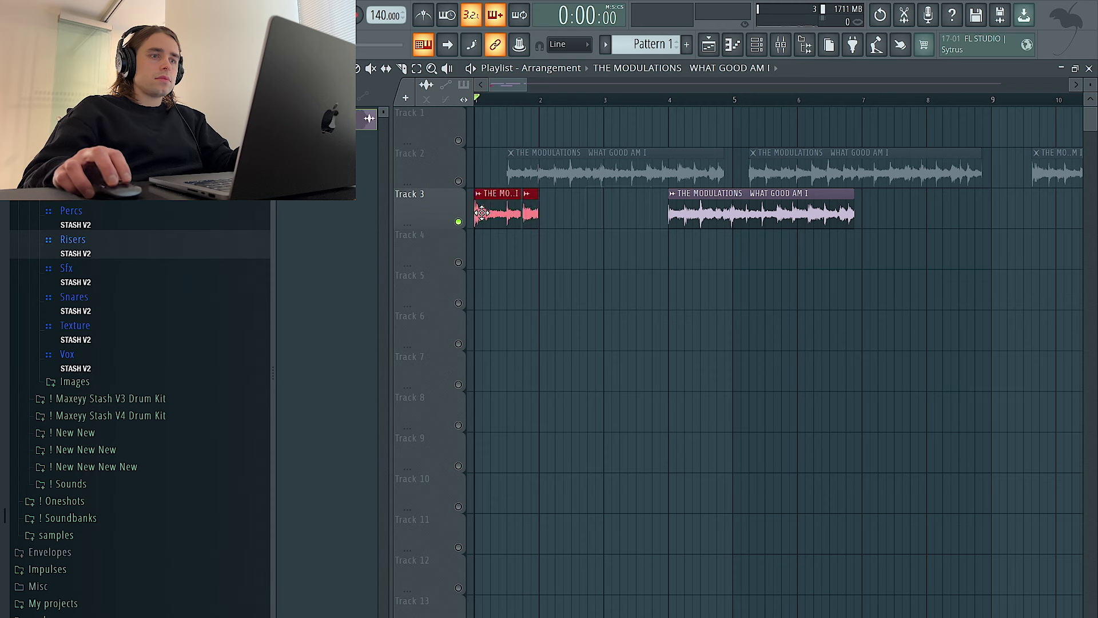
Adjust the slice ends in bar 1 of Track 3 so the first slice meets the second and the second ends at bar 2
{"action": "scroll", "coordinate": [503, 232], "scroll_direction": "up", "scroll_amount": 6}
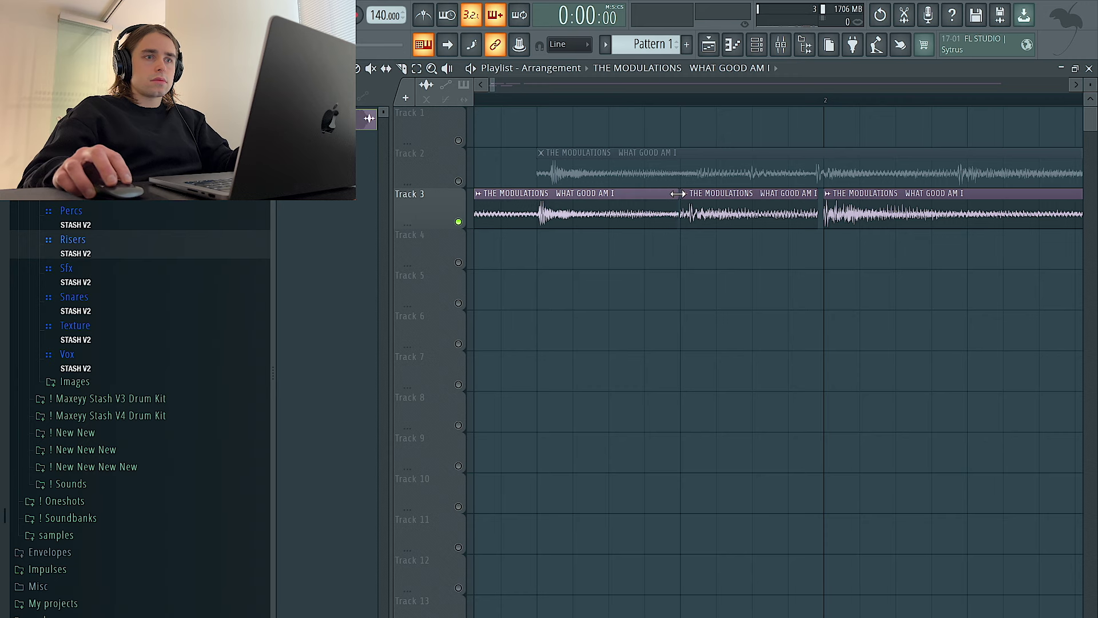
{"action": "scroll", "coordinate": [681, 234], "scroll_direction": "down", "scroll_amount": 6}
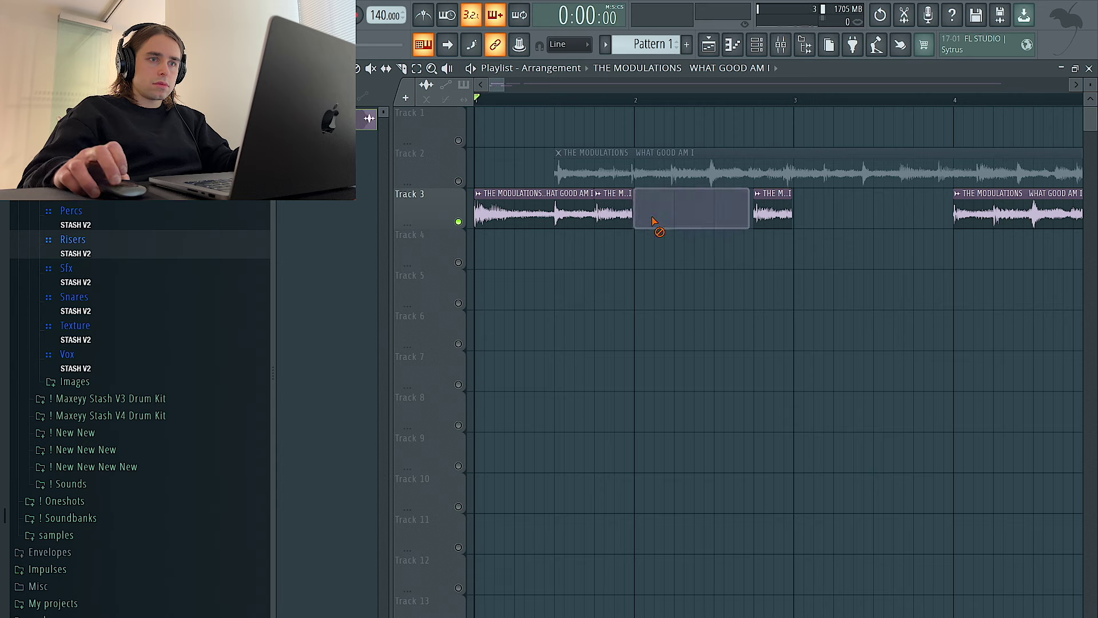
{"action": "scroll", "coordinate": [653, 221], "scroll_direction": "up", "scroll_amount": 3}
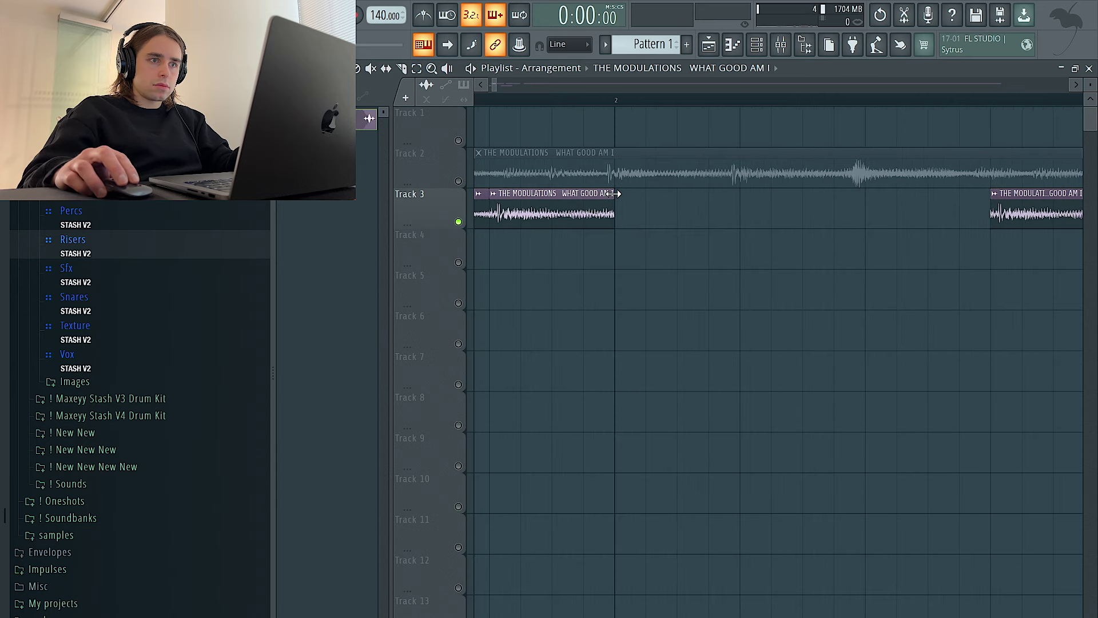
{"action": "key", "text": "space"}
{"action": "scroll", "coordinate": [622, 215], "scroll_direction": "down", "scroll_amount": 3}
Clear the leftover slice before bar 3, duplicate the bar 1 pair into bar 2, and delete the copy's second slice
{"action": "right_click", "coordinate": [755, 221]}
{"action": "left_click_drag", "start_coordinate": [783, 222], "coordinate": [329, 231]}
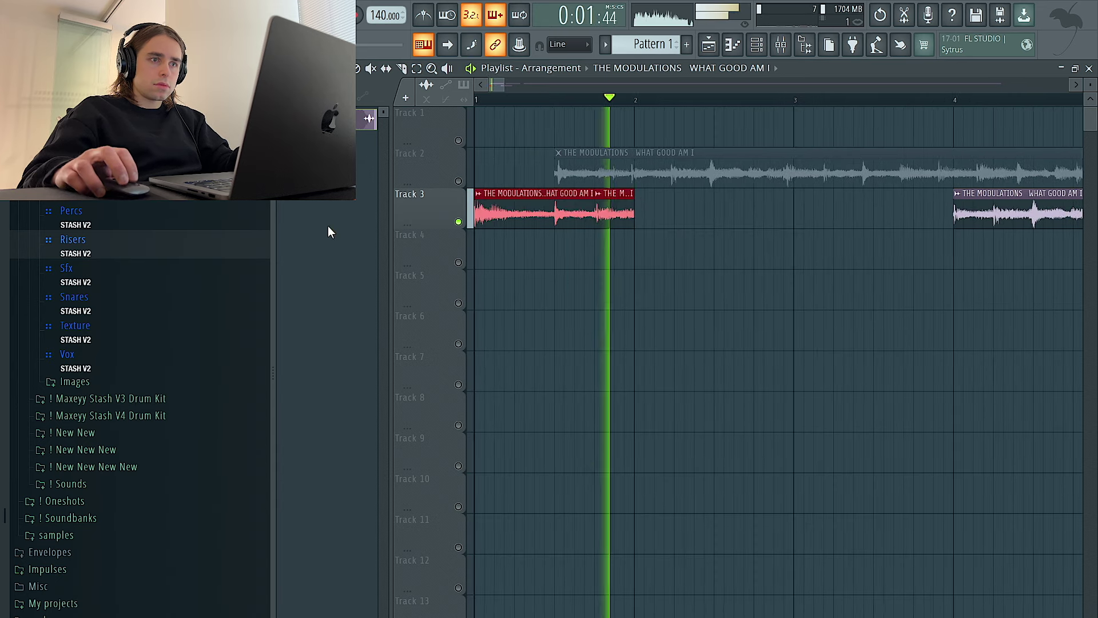
{"action": "key", "text": "ctrl+b"}
{"action": "right_click", "coordinate": [774, 211]}
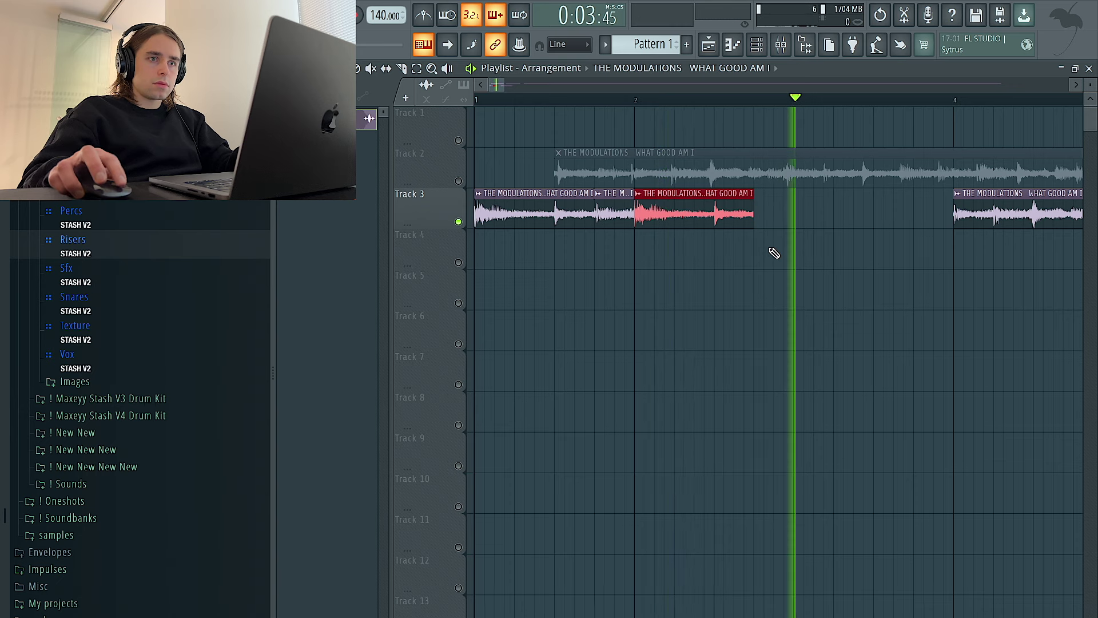
Copy the three short slices to Track 4 from bar 3, enable Track 4, and delete the copied slice at bar 4
{"action": "scroll", "coordinate": [743, 247], "scroll_direction": "right", "scroll_amount": 3}
{"action": "scroll", "coordinate": [658, 241], "scroll_direction": "down", "scroll_amount": 3}
{"action": "mouse_move", "coordinate": [487, 220]}
{"action": "left_mouse_down"}
{"action": "mouse_move", "coordinate": [559, 289]}
{"action": "mouse_move", "coordinate": [586, 276]}
{"action": "left_mouse_up"}
{"action": "left_click", "coordinate": [458, 262]}
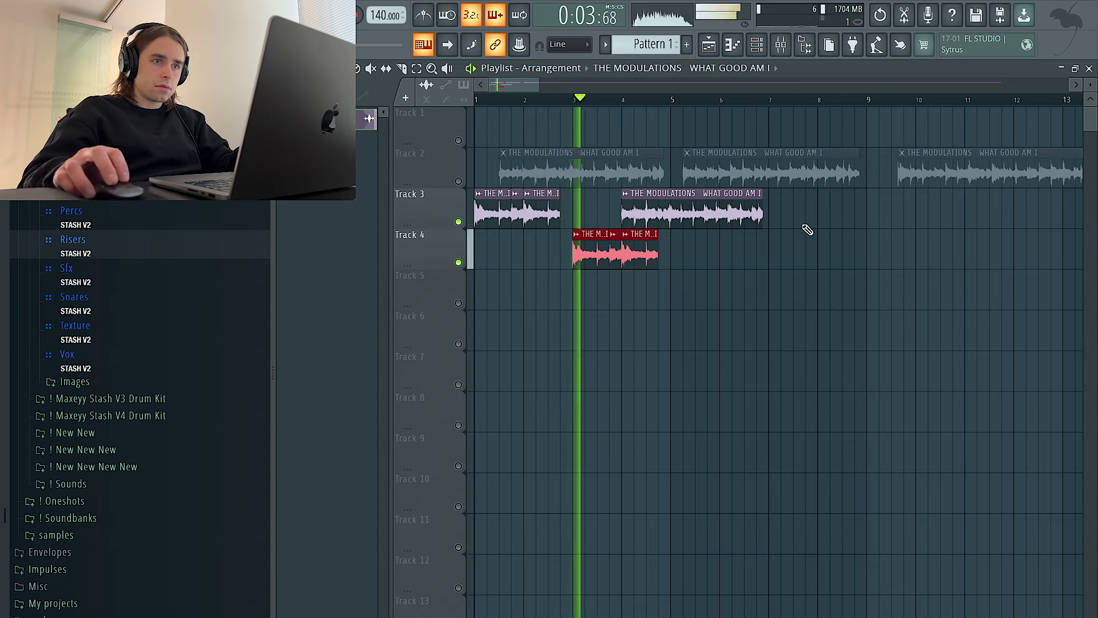
{"action": "left_click_drag", "start_coordinate": [788, 220], "coordinate": [666, 216]}
{"action": "right_click", "coordinate": [643, 255]}
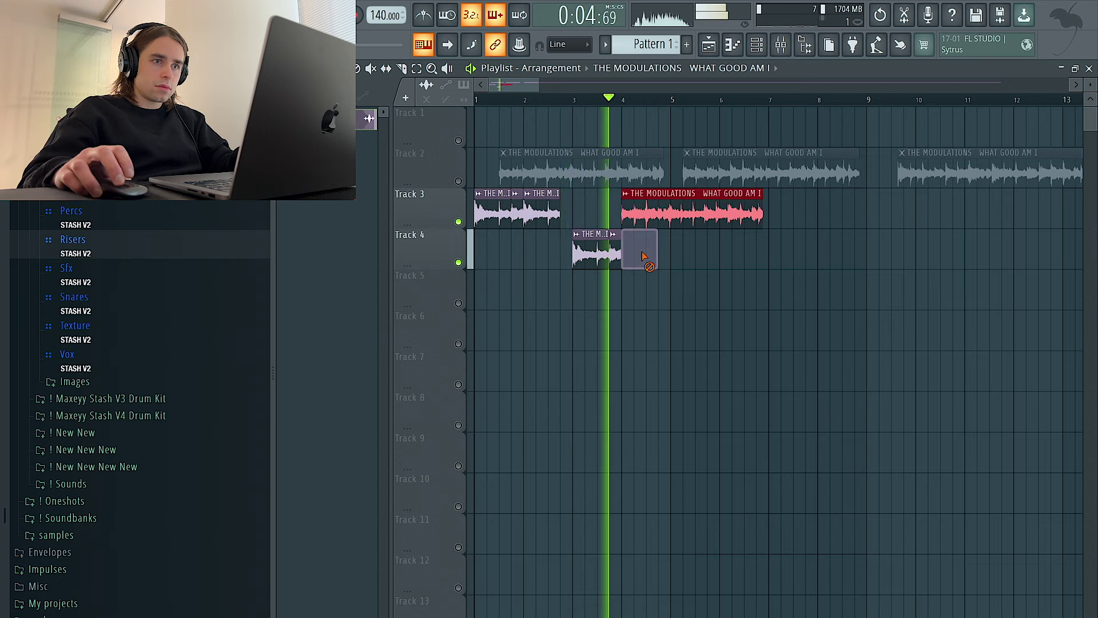
Move the copied short slices from Track 4 up to bar 3 of Track 3 and play the loop from the start
{"action": "left_click", "coordinate": [595, 246]}
{"action": "key", "text": "space"}
{"action": "left_click_drag", "start_coordinate": [592, 247], "coordinate": [583, 201]}
{"action": "key", "text": "space"}
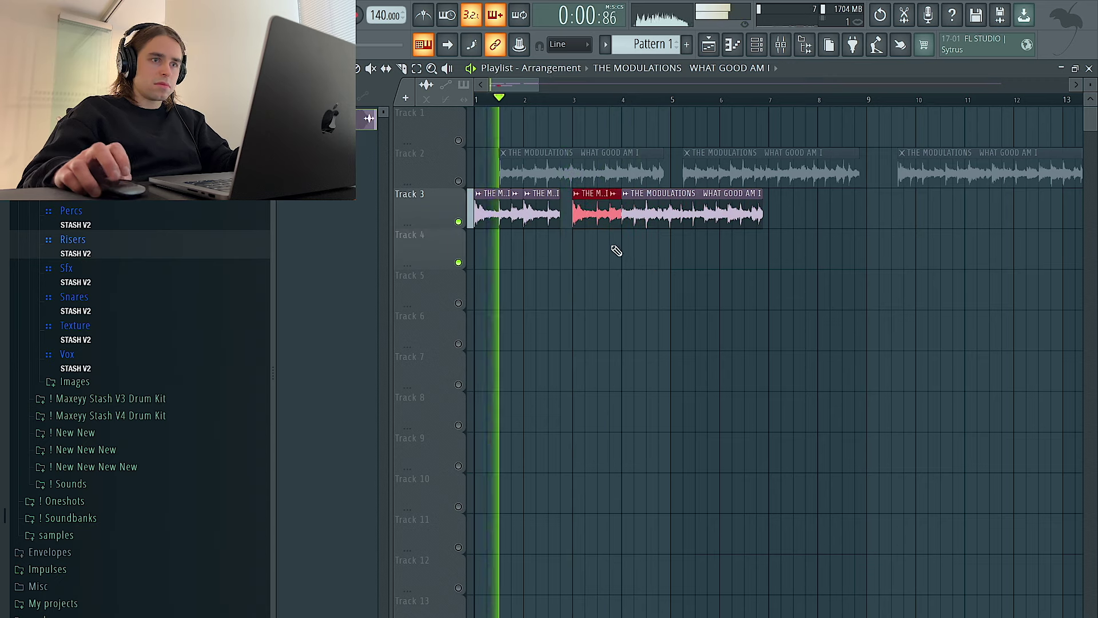
Adjust the end of the second slice in bar 3 of Track 3 so it meets the slice at bar 4
{"action": "scroll", "coordinate": [622, 251], "scroll_direction": "up", "scroll_amount": 4}
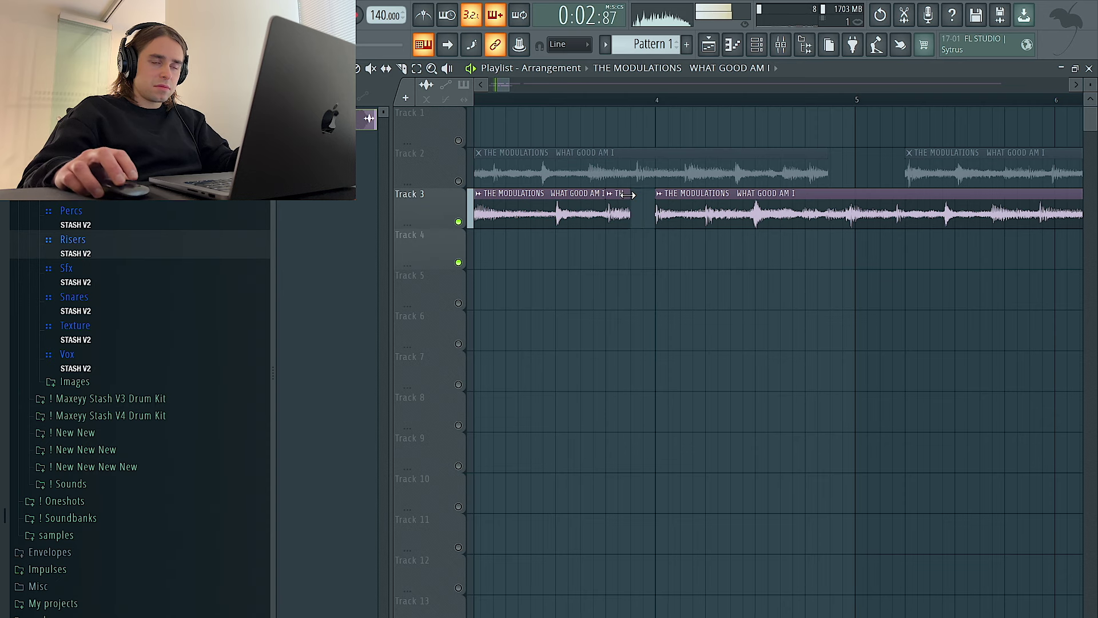
{"action": "scroll", "coordinate": [629, 198], "scroll_direction": "down", "scroll_amount": 5}
{"action": "scroll", "coordinate": [492, 235], "scroll_direction": "up", "scroll_amount": 4}
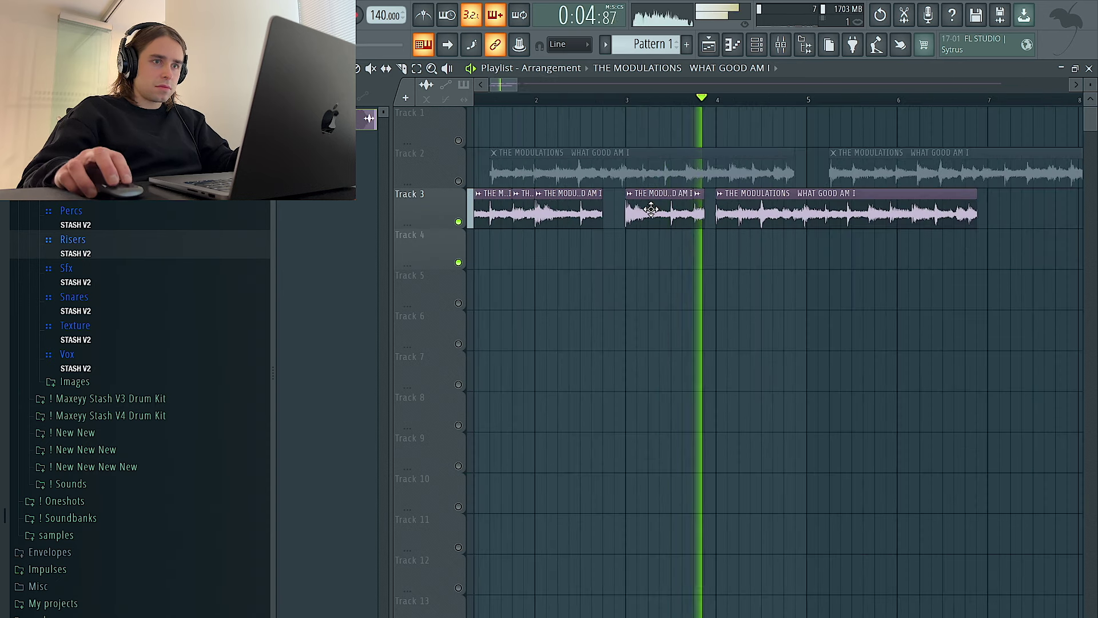
{"action": "key", "text": "space"}
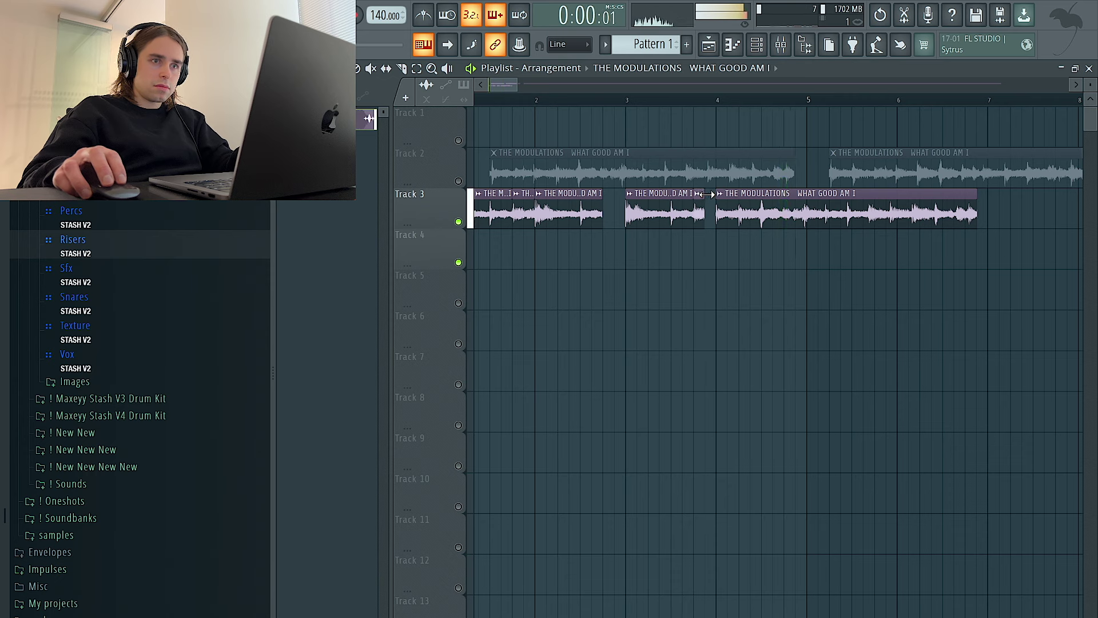
{"action": "scroll", "coordinate": [709, 206], "scroll_direction": "down", "scroll_amount": 3}
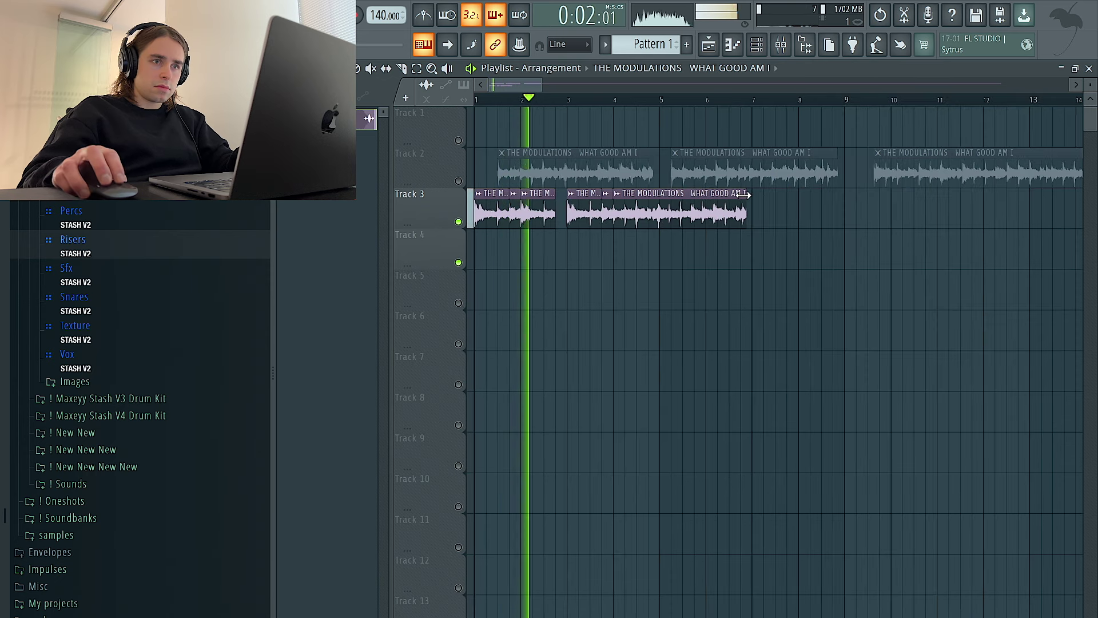
Shorten the long slice at bar 4 of Track 3 so it ends at bar 5
{"action": "left_click_drag", "start_coordinate": [745, 194], "coordinate": [664, 194]}
{"action": "scroll", "coordinate": [651, 198], "scroll_direction": "up", "scroll_amount": 4}
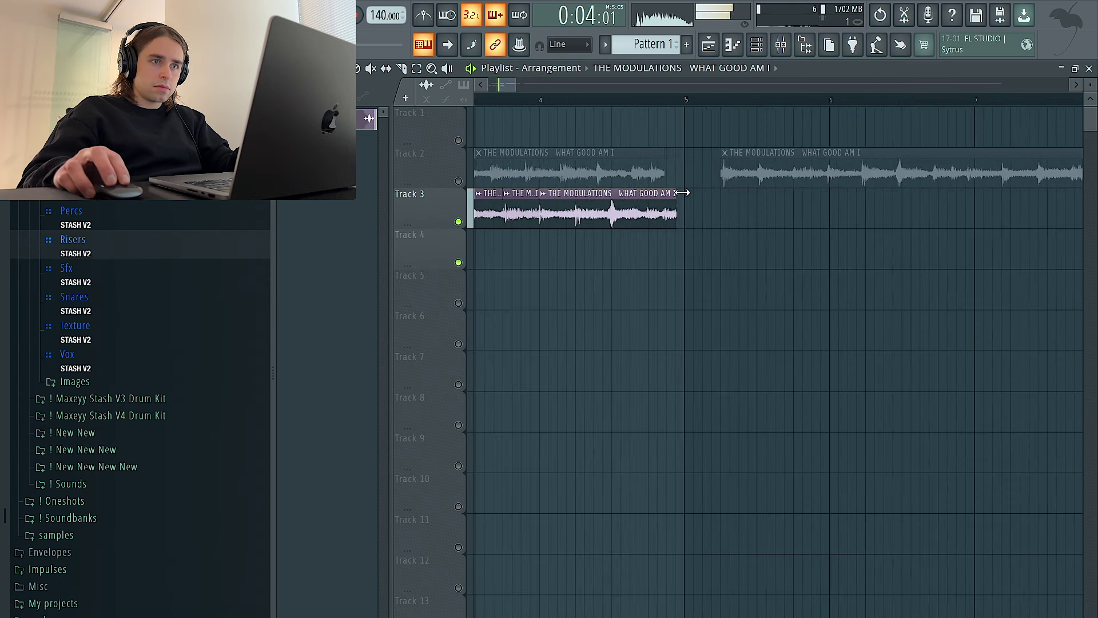
{"action": "scroll", "coordinate": [686, 193], "scroll_direction": "down", "scroll_amount": 5}
{"action": "left_click_drag", "start_coordinate": [668, 252], "coordinate": [474, 228]}
{"action": "key", "text": "ctrl+b"}
{"action": "scroll", "coordinate": [581, 243], "scroll_direction": "up", "scroll_amount": 6}
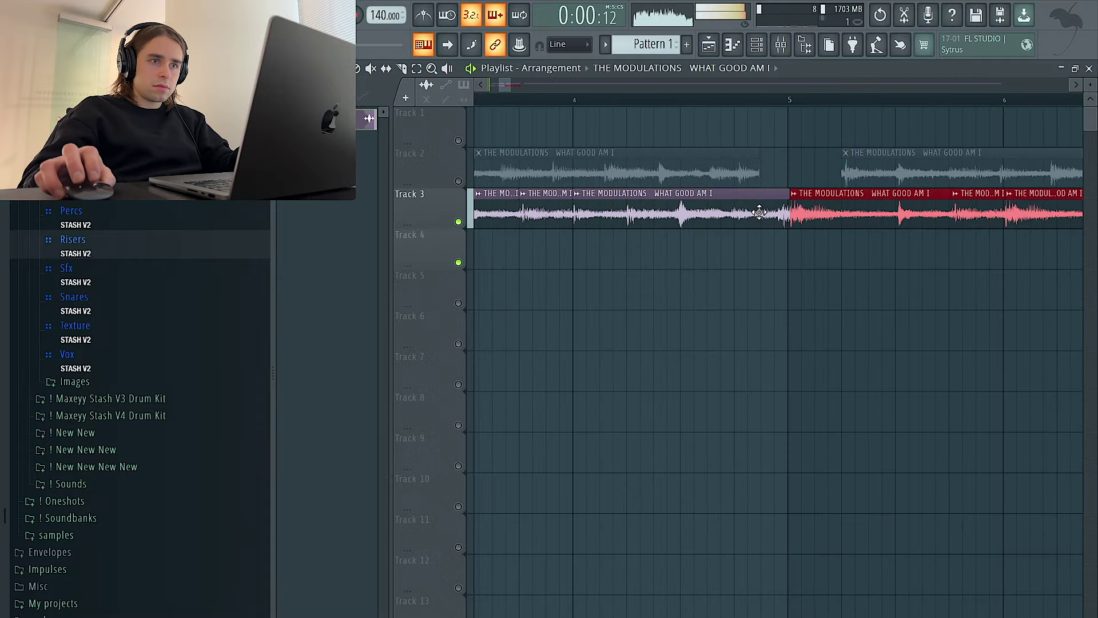
{"action": "key", "text": "Delete"}
Make the bar 4 slice on Track 3 unique and stretch its end to bar 5
{"action": "left_click", "coordinate": [577, 193]}
{"action": "left_click", "coordinate": [613, 334]}
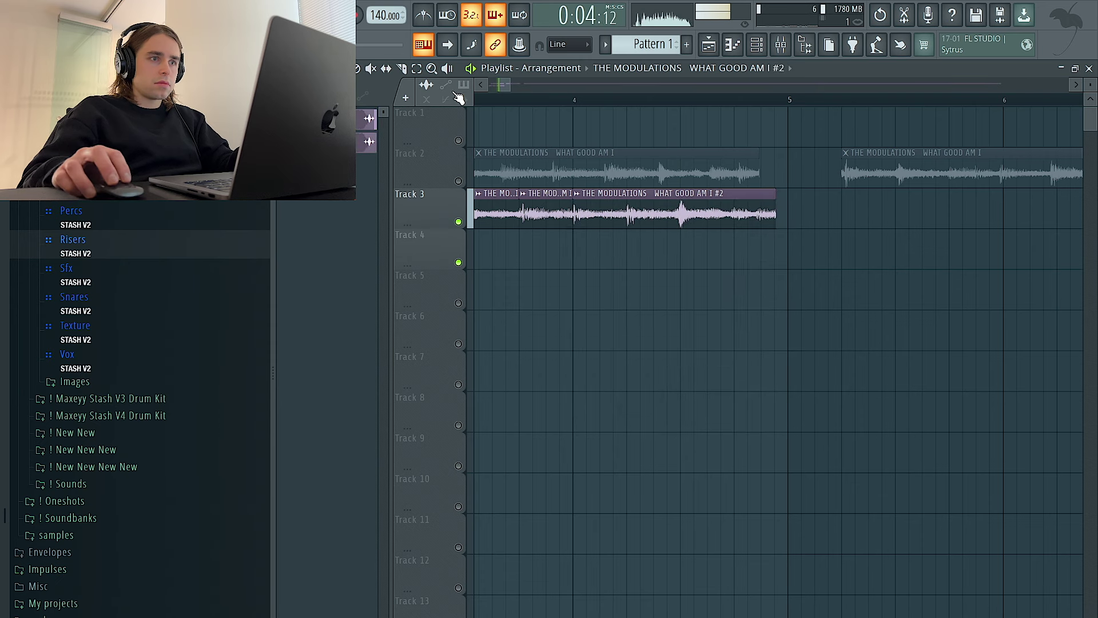
{"action": "left_click_drag", "start_coordinate": [774, 192], "coordinate": [785, 193]}
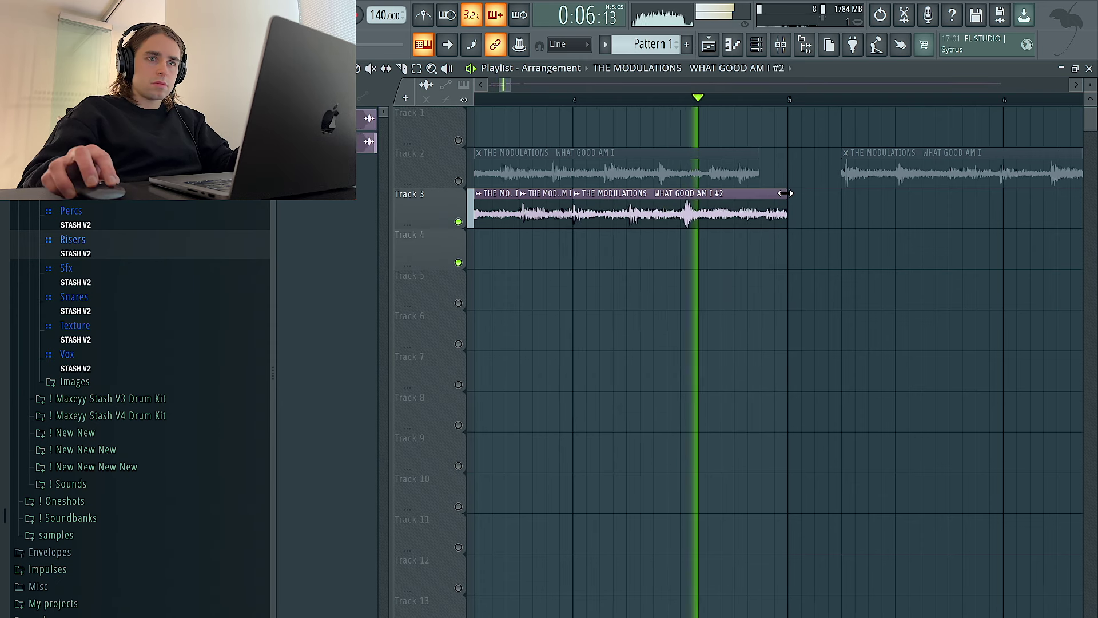
{"action": "scroll", "coordinate": [785, 197], "scroll_direction": "down", "scroll_amount": 2}
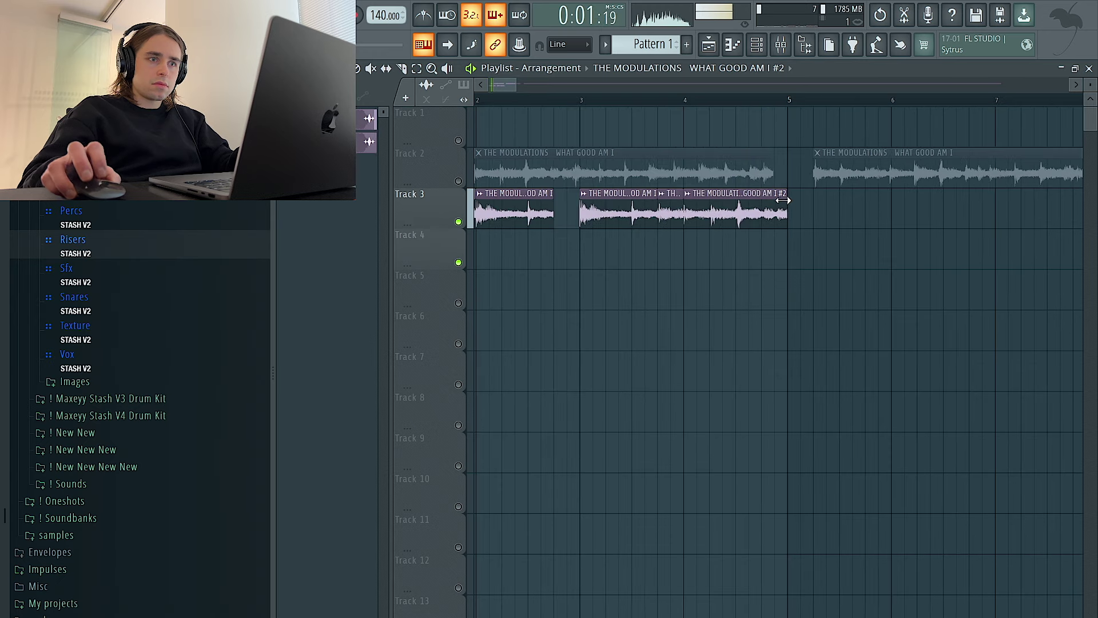
Duplicate all the Track 3 slices from bars 1 to 4 into bars 5 to 8
{"action": "left_click_drag", "start_coordinate": [852, 221], "coordinate": [196, 227]}
{"action": "scroll", "coordinate": [196, 228], "scroll_direction": "down", "scroll_amount": 3}
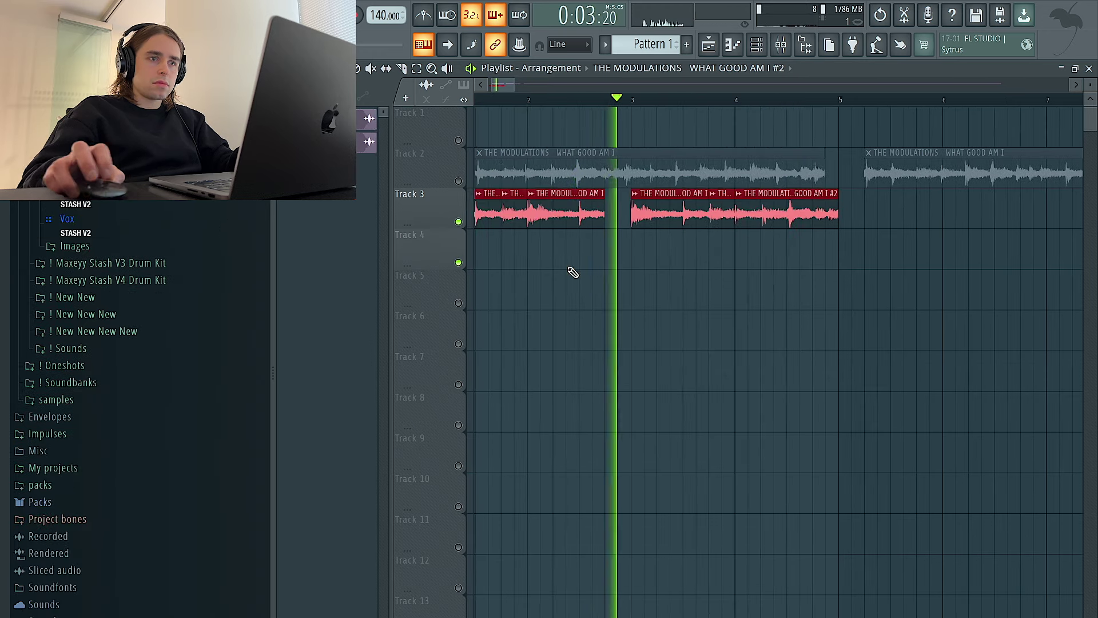
{"action": "key", "text": "ctrl+b"}
{"action": "scroll", "coordinate": [576, 255], "scroll_direction": "down", "scroll_amount": 3}
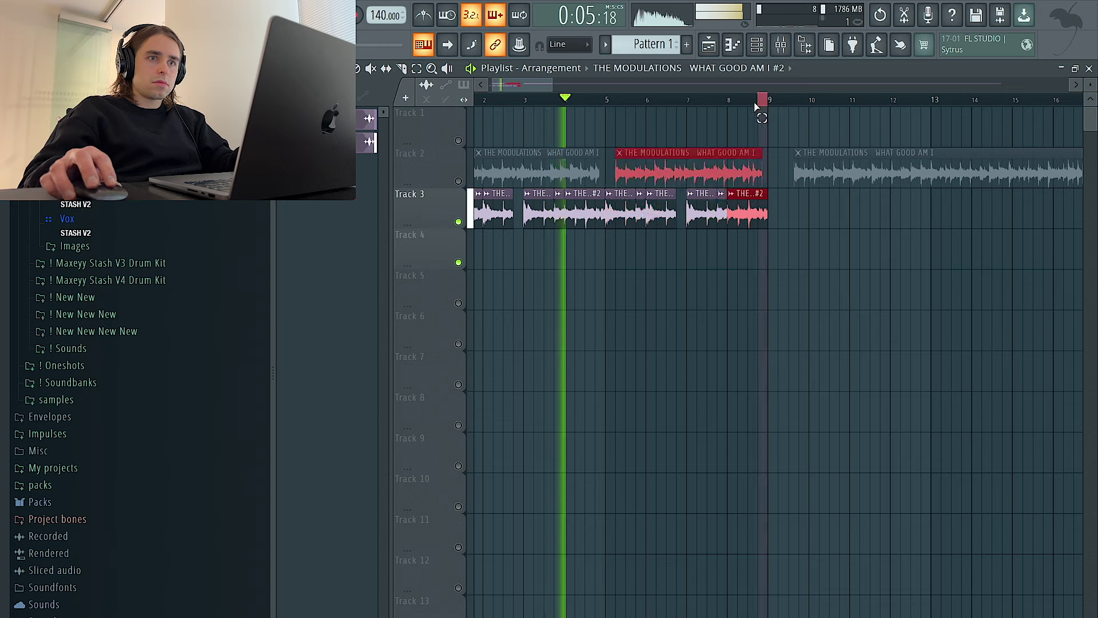
Set the loop region to bars 1 through 8 and fill Track 5 beneath it with two four-bar Pattern 1 clips
{"action": "left_click_drag", "start_coordinate": [769, 102], "coordinate": [475, 100]}
{"action": "left_click_drag", "start_coordinate": [343, 118], "coordinate": [365, 294]}
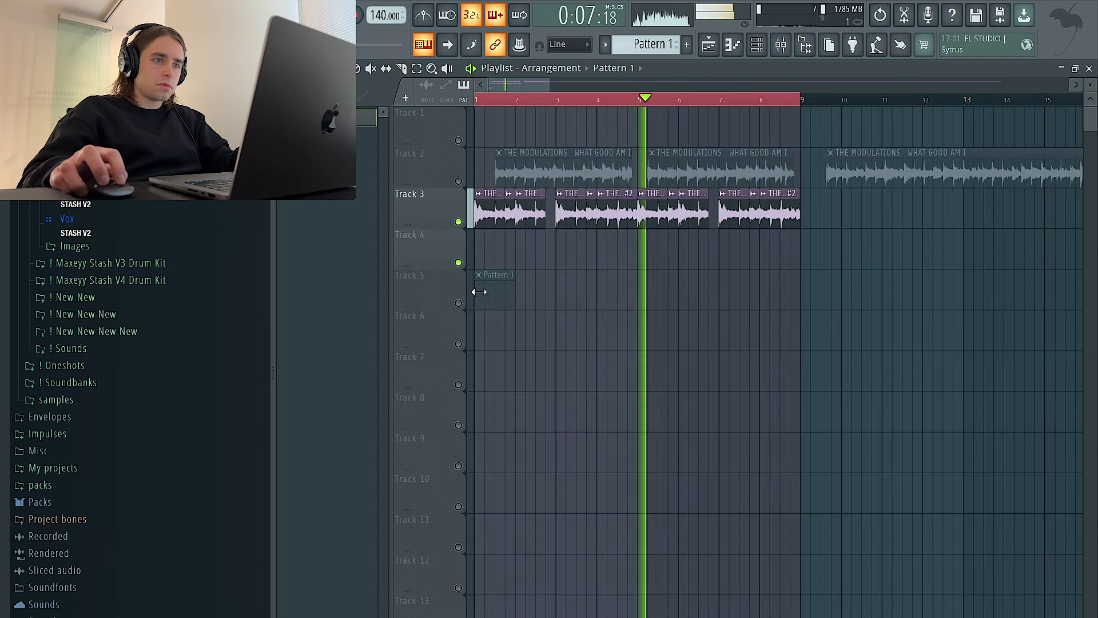
{"action": "left_click_drag", "start_coordinate": [511, 295], "coordinate": [627, 297]}
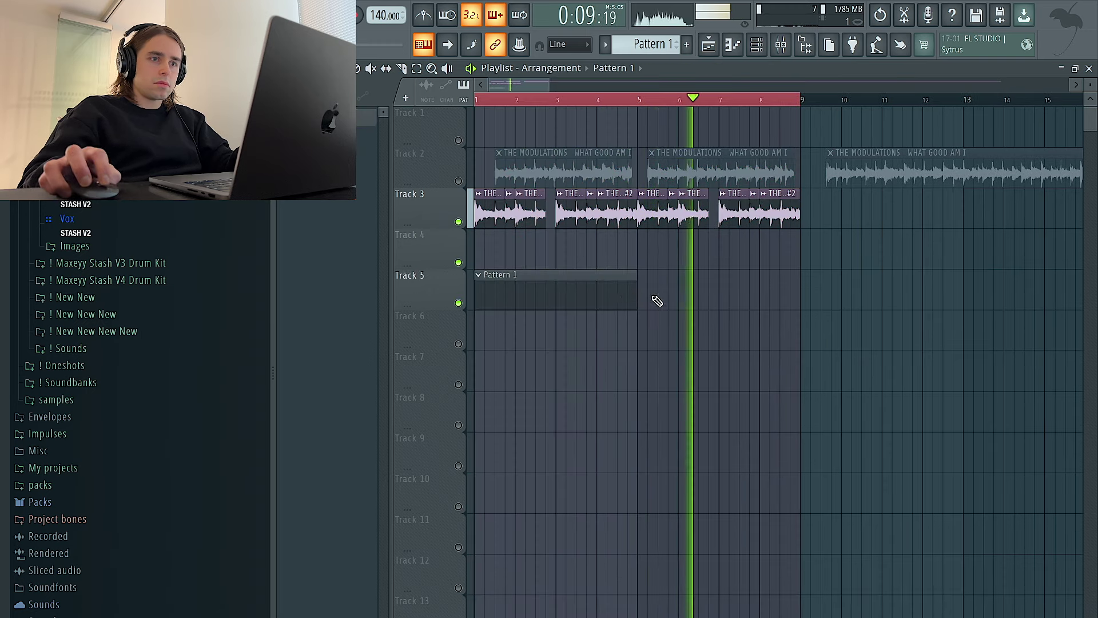
{"action": "left_click", "coordinate": [637, 294]}
Apply a low cut with Fruity parametric EQ 2 on the sample's mixer insert 1 and set the tempo to 150 BPM
{"action": "double_click", "coordinate": [663, 208]}
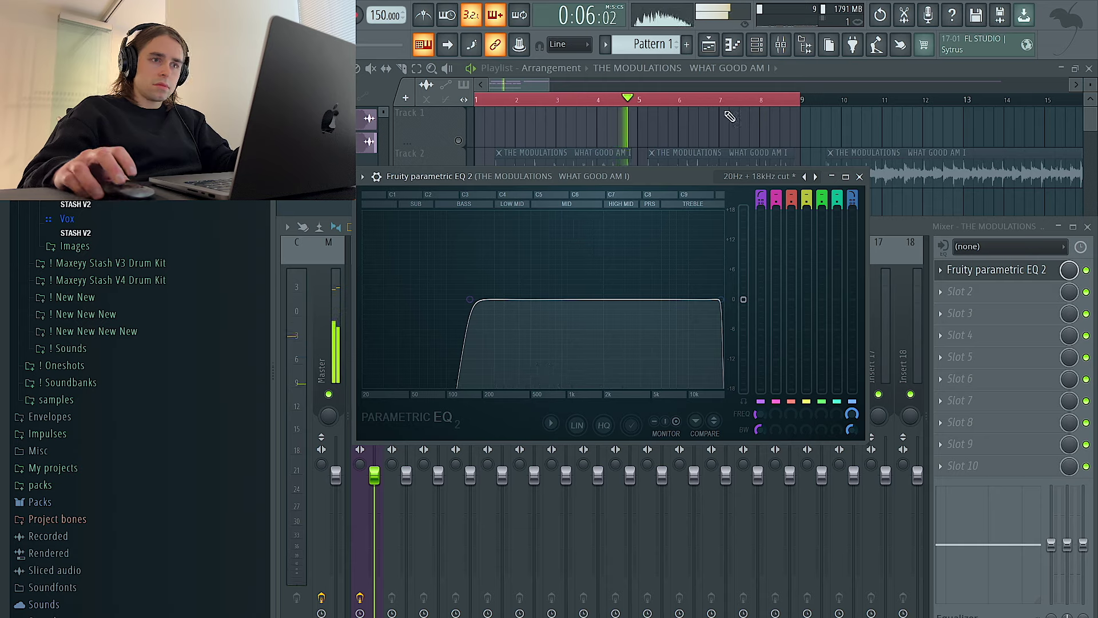
{"action": "left_click", "coordinate": [852, 131]}
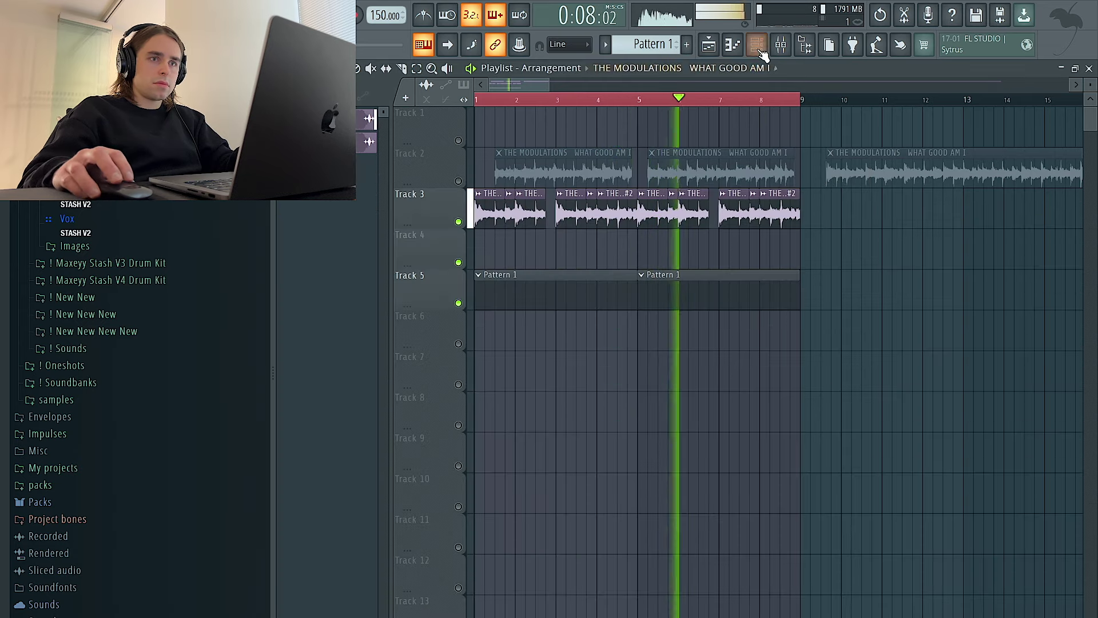
Check the low cut in the sample's Fruity parametric EQ 2 and slightly lower the level of mixer insert 1
{"action": "left_click", "coordinate": [781, 44]}
{"action": "left_click", "coordinate": [997, 269]}
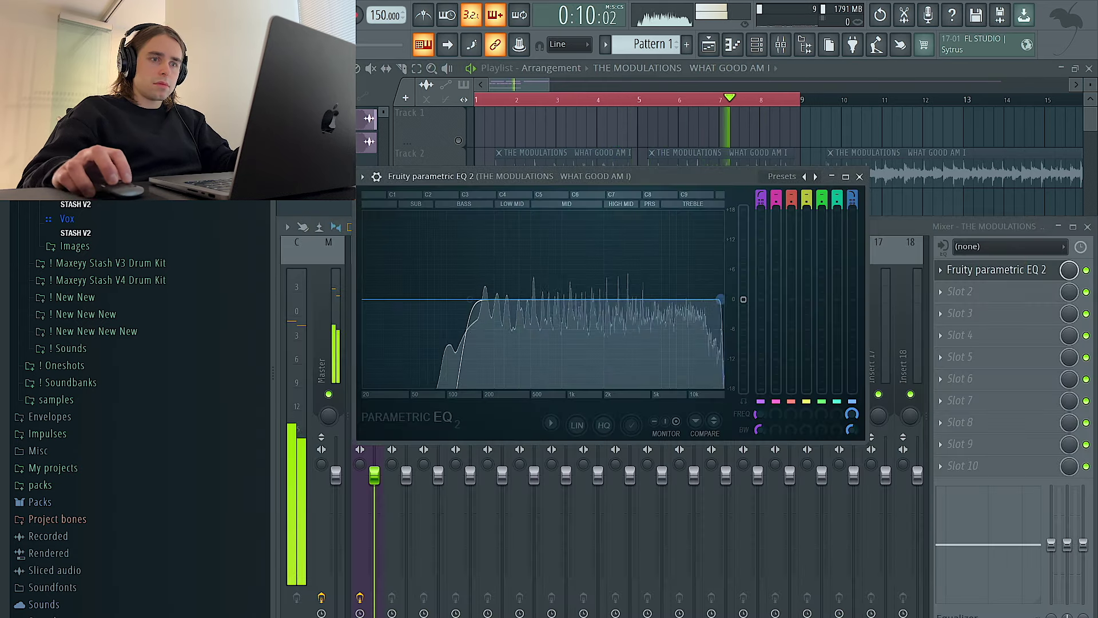
{"action": "left_click", "coordinate": [679, 444]}
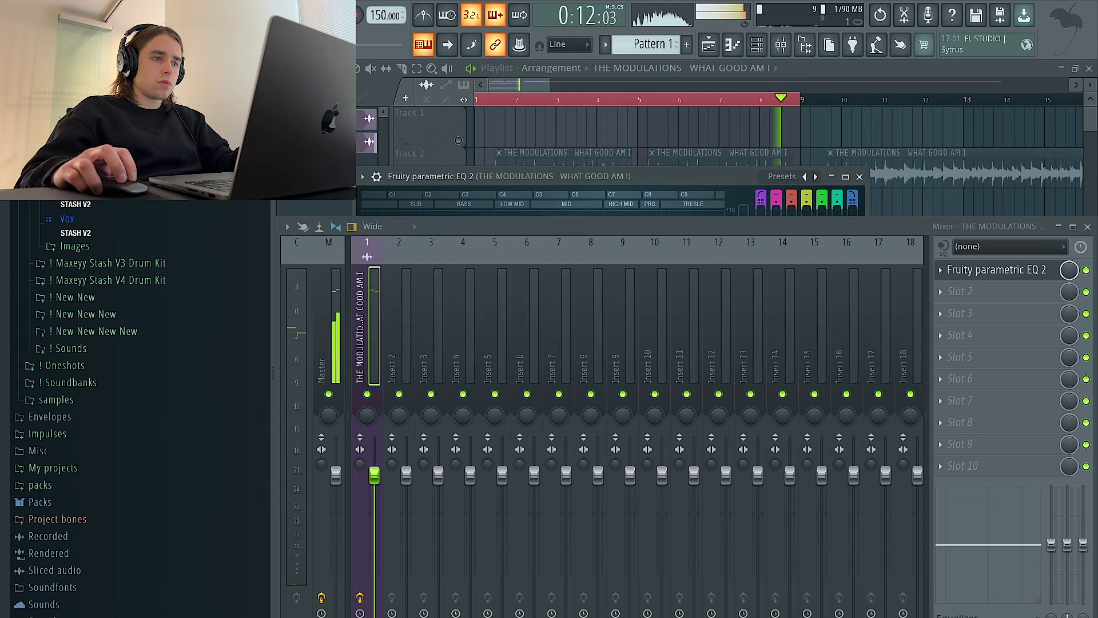
{"action": "left_click", "coordinate": [1054, 275]}
{"action": "left_click", "coordinate": [1007, 269]}
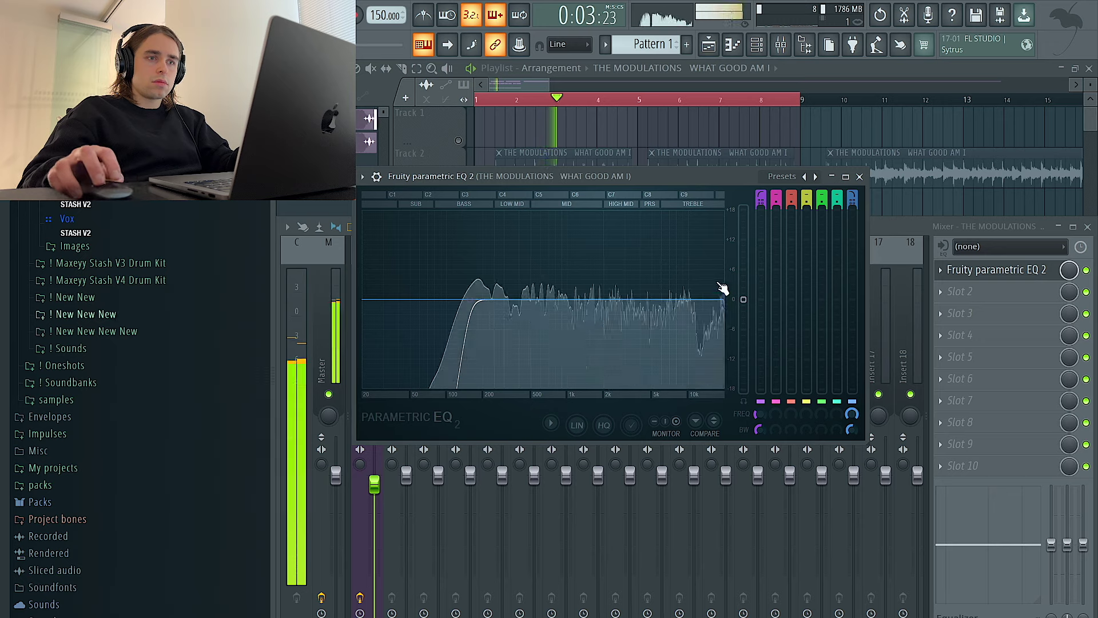
{"action": "left_click", "coordinate": [859, 176]}
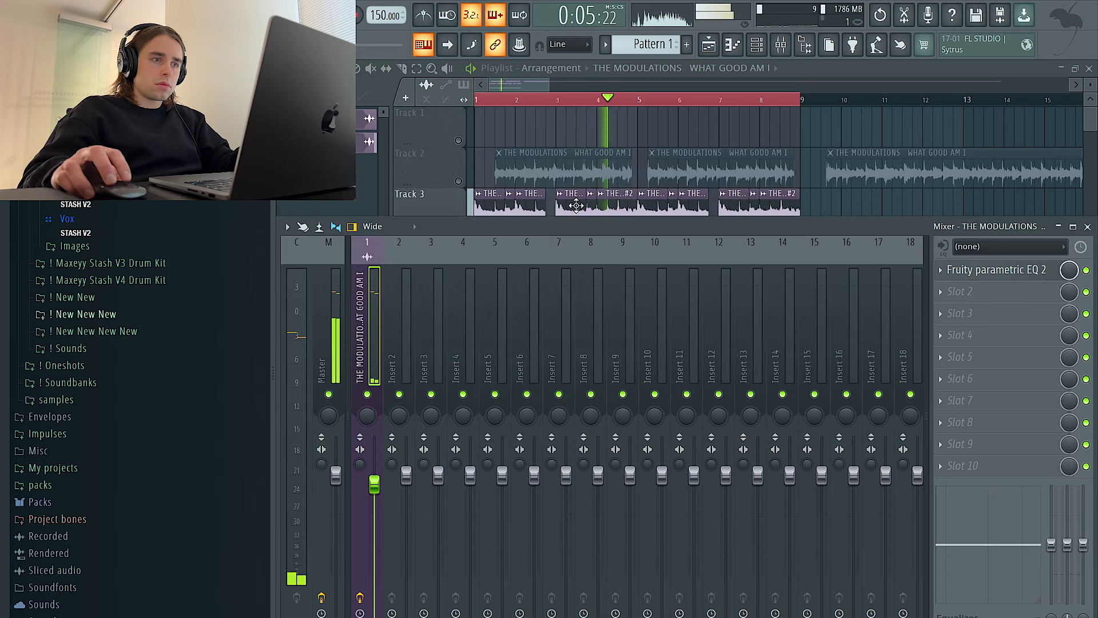
{"action": "key", "text": "F9"}
Inspect the channel settings of the unique "WHAT GOOD AM I #2" slice
{"action": "double_click", "coordinate": [758, 204]}
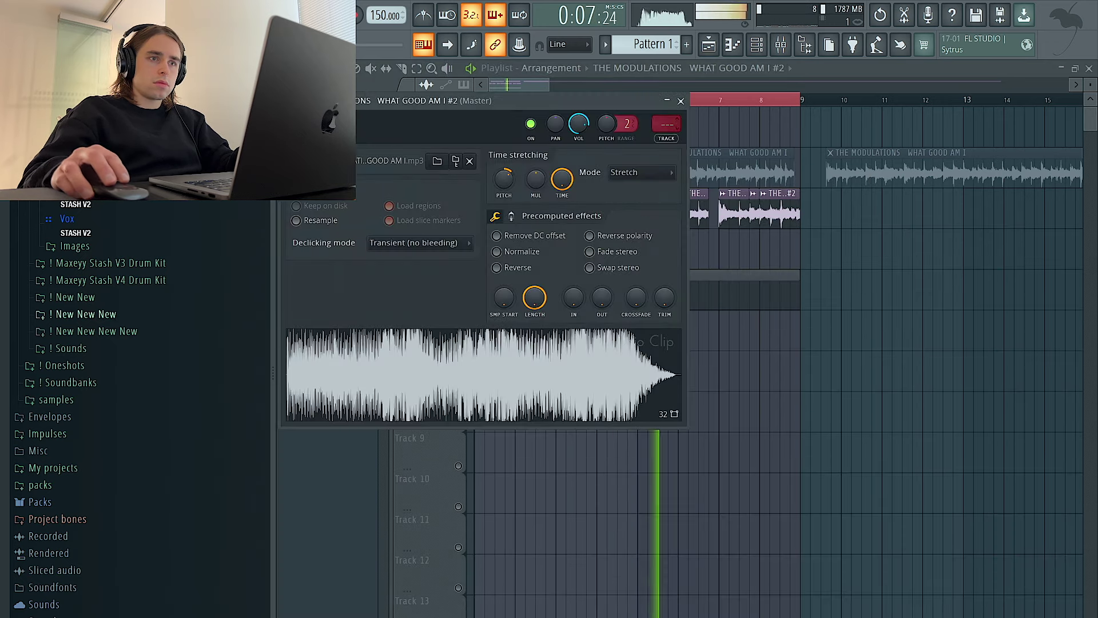
{"action": "key", "text": "Escape"}
{"action": "left_click", "coordinate": [697, 285]}
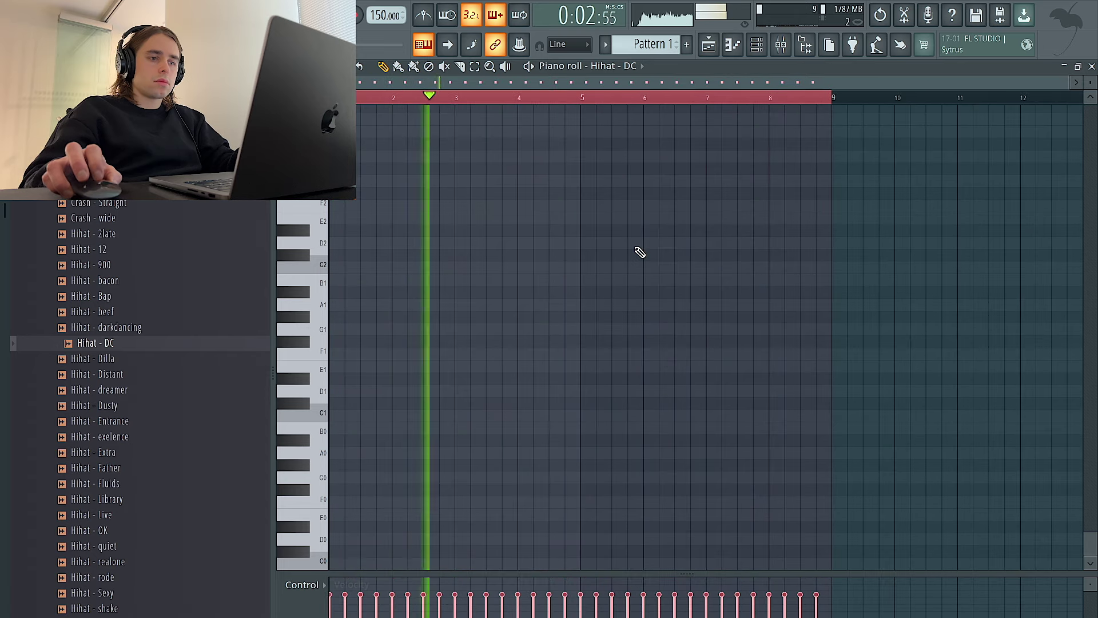
Delete the Hihat - DC notes from bar 5 onward and clear the selection
{"action": "left_click_drag", "start_coordinate": [582, 100], "coordinate": [886, 102]}
{"action": "key", "text": "Delete"}
{"action": "left_click", "coordinate": [751, 173], "text": "ctrl"}
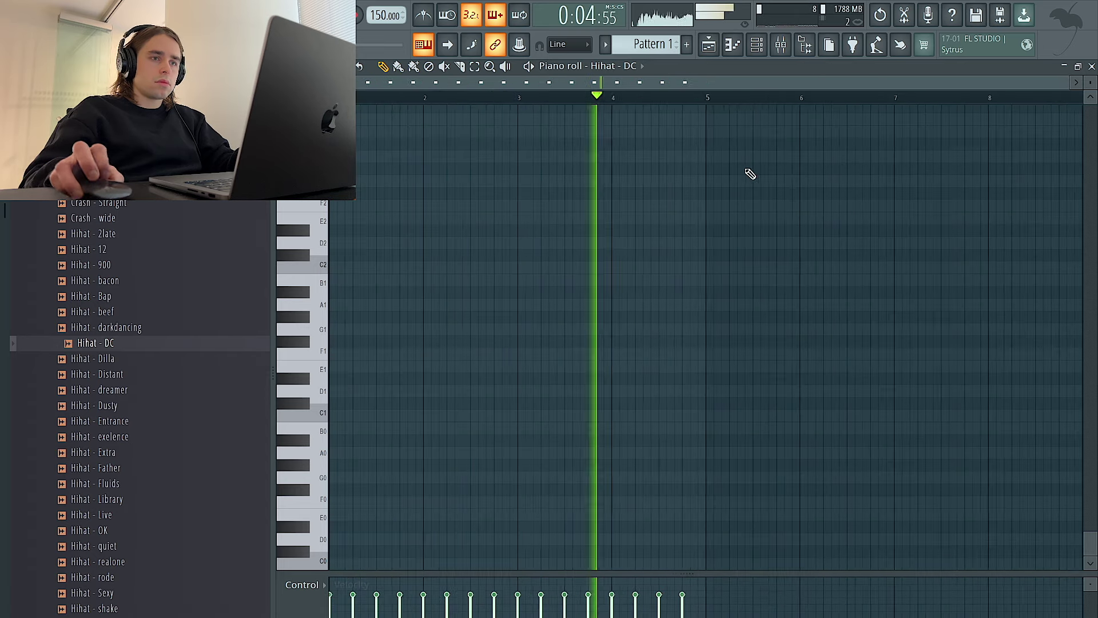
Try Hihat - Dilla, Hihat - Entrance, Hihat - Dusty and Hihat - dreamer in the hi-hat channel
{"action": "left_click", "coordinate": [756, 47]}
{"action": "left_click", "coordinate": [203, 363]}
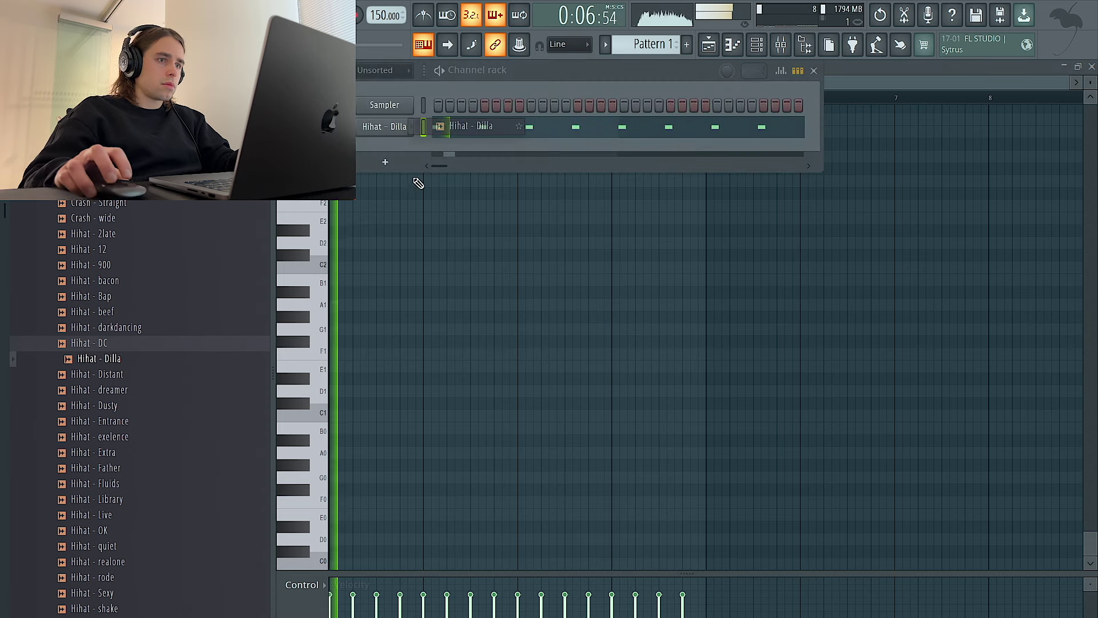
{"action": "left_click", "coordinate": [147, 421]}
{"action": "left_click", "coordinate": [144, 409]}
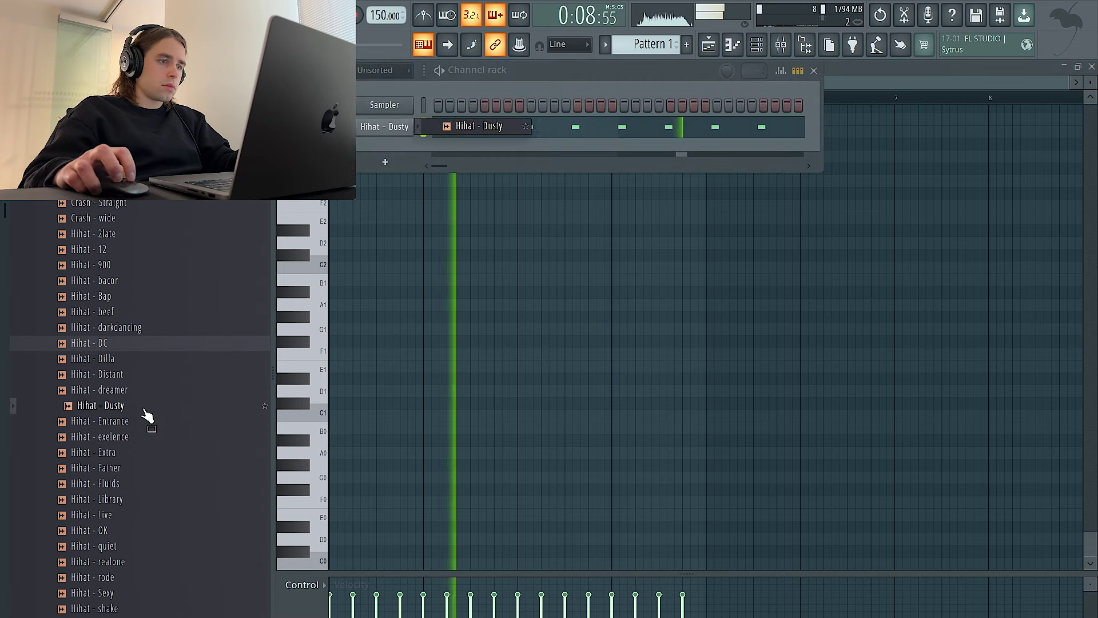
{"action": "left_click", "coordinate": [147, 391]}
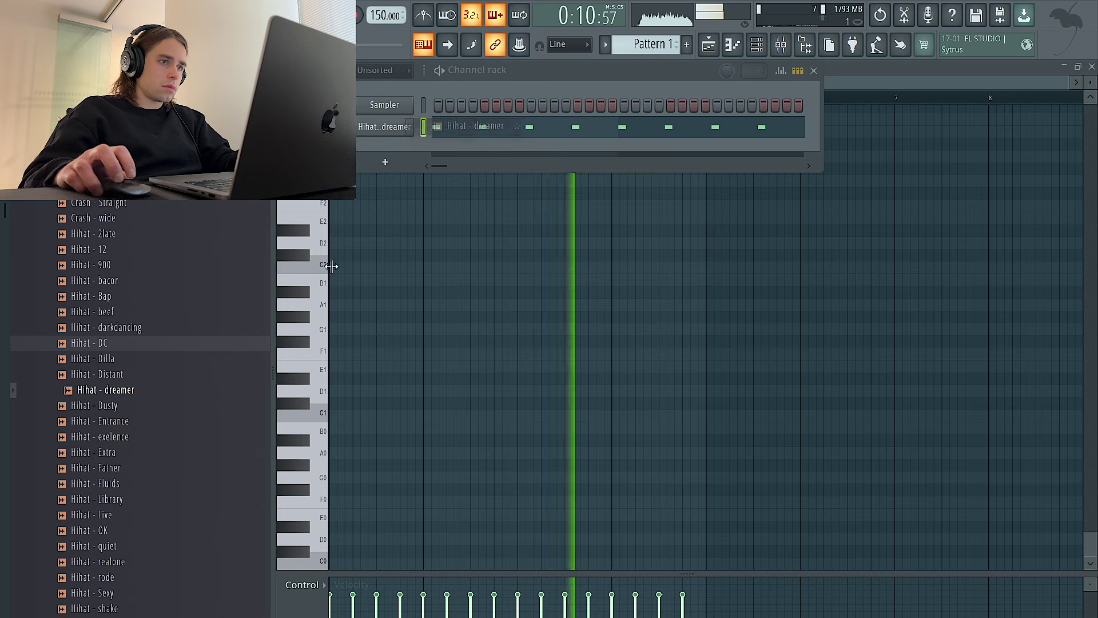
Duplicate all the hi-hat notes and place the copies halfway between the originals, making an eighth-note pattern across bars 1 to 4
{"action": "scroll", "coordinate": [434, 315], "scroll_direction": "up", "scroll_amount": 4}
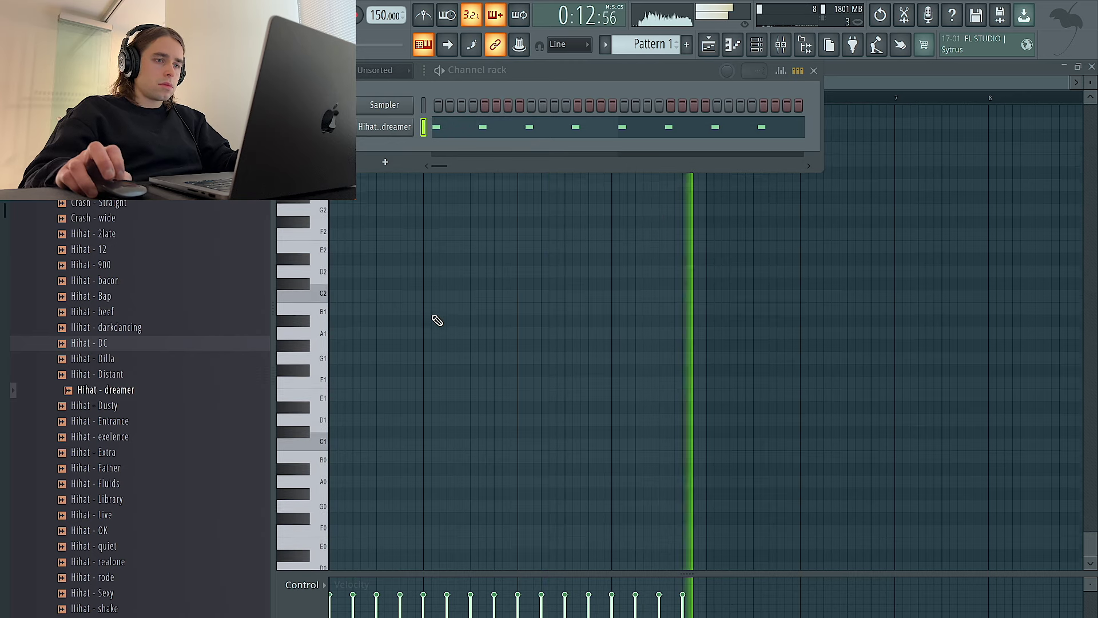
{"action": "scroll", "coordinate": [433, 315], "scroll_direction": "up", "scroll_amount": 12}
{"action": "right_click", "coordinate": [435, 327]}
{"action": "key", "text": "ctrl+a"}
{"action": "left_click", "coordinate": [401, 376], "text": "ctrl"}
{"action": "key", "text": "ctrl+a"}
{"action": "left_click_drag", "start_coordinate": [401, 379], "coordinate": [411, 380]}
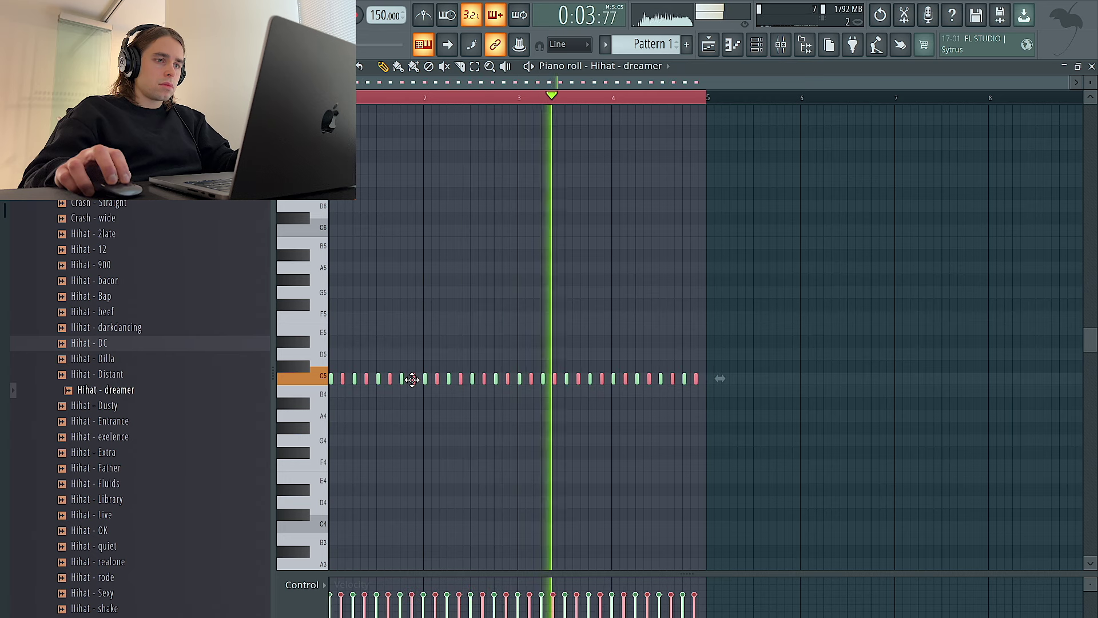
Clear the note selection and try Hihat - beef, Hihat - Bap, Hihat - bacon, Hihat - 900 and Hihat - 12 in the hi-hat channel
{"action": "left_click", "coordinate": [103, 312]}
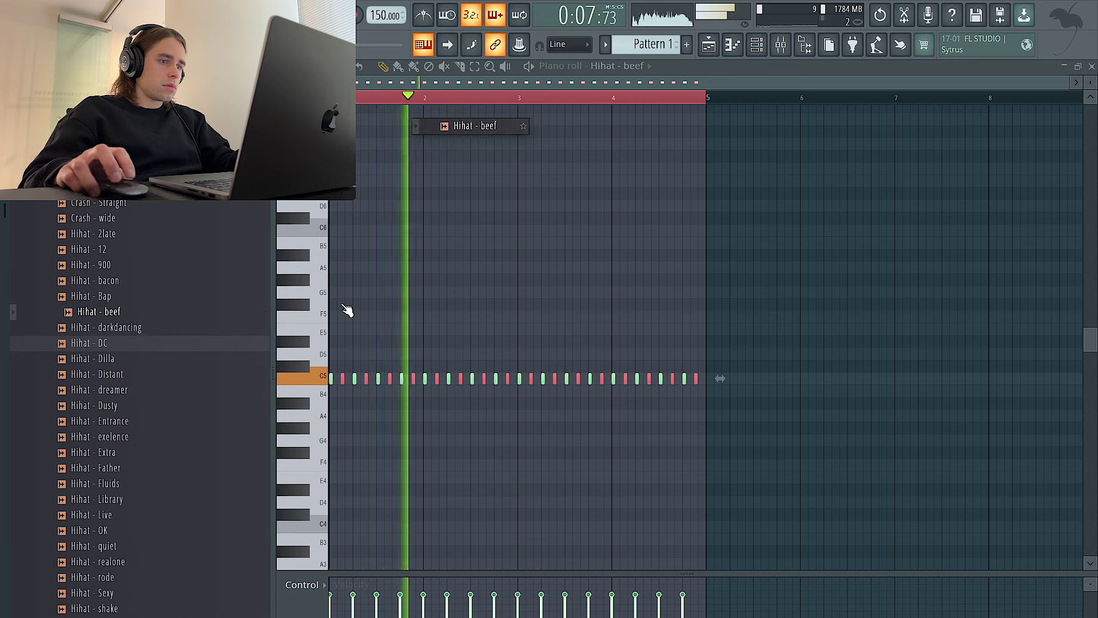
{"action": "left_click", "coordinate": [465, 308], "text": "ctrl"}
{"action": "left_click", "coordinate": [572, 298], "text": "ctrl"}
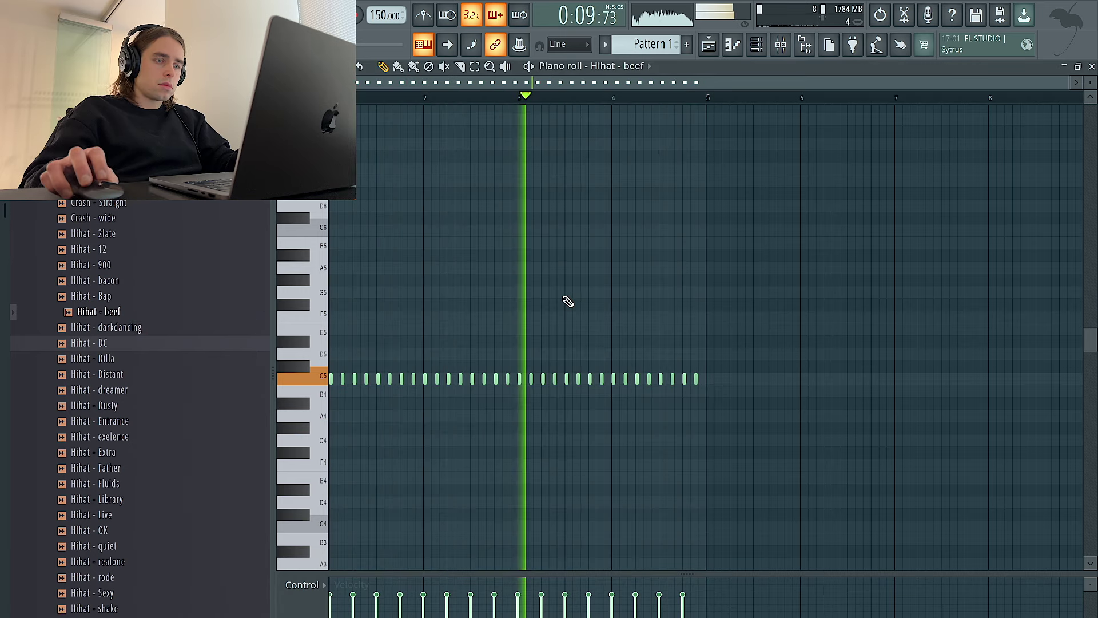
{"action": "left_click", "coordinate": [106, 296]}
{"action": "left_click", "coordinate": [117, 281]}
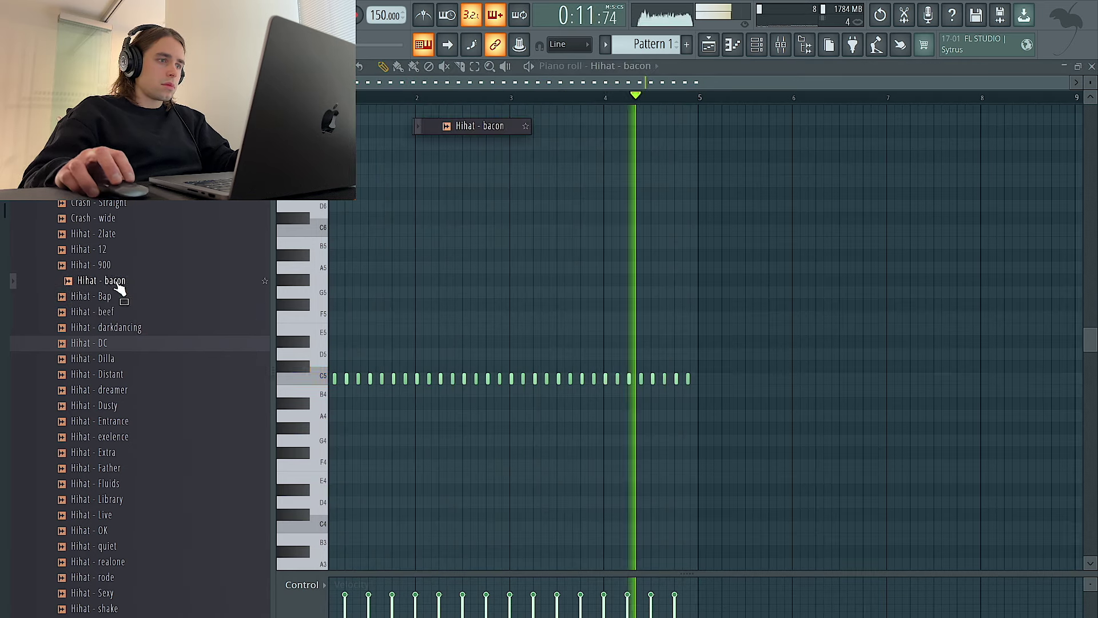
{"action": "left_click", "coordinate": [100, 266]}
{"action": "left_click", "coordinate": [108, 250]}
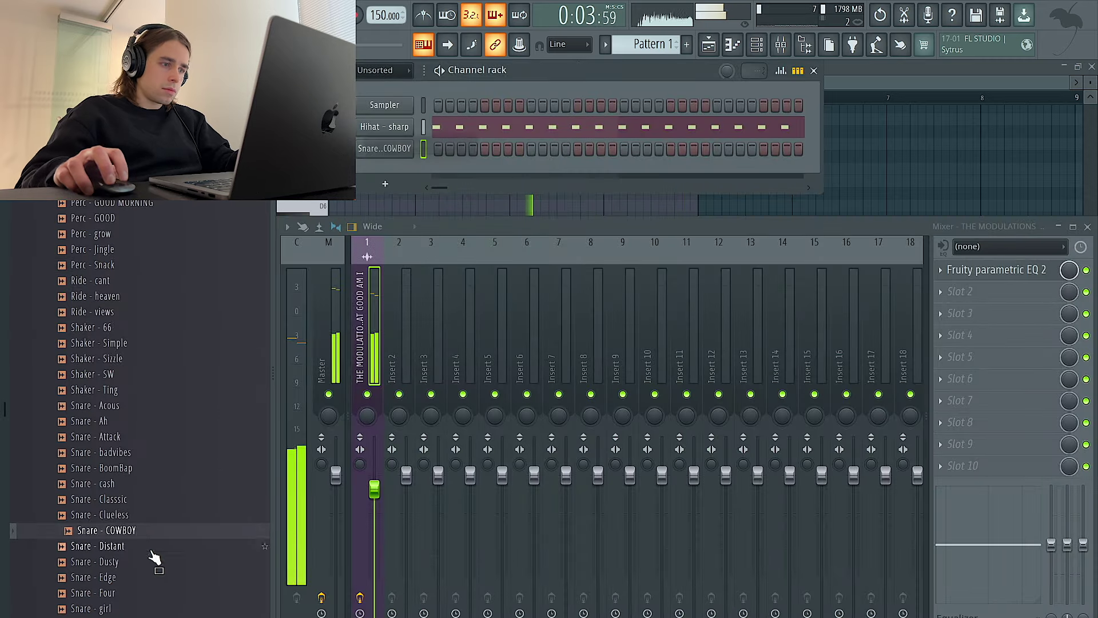
Audition Snare - Distant, load Snare - Dusty into the snare channel, and place its hit on step 9
{"action": "left_click", "coordinate": [143, 550]}
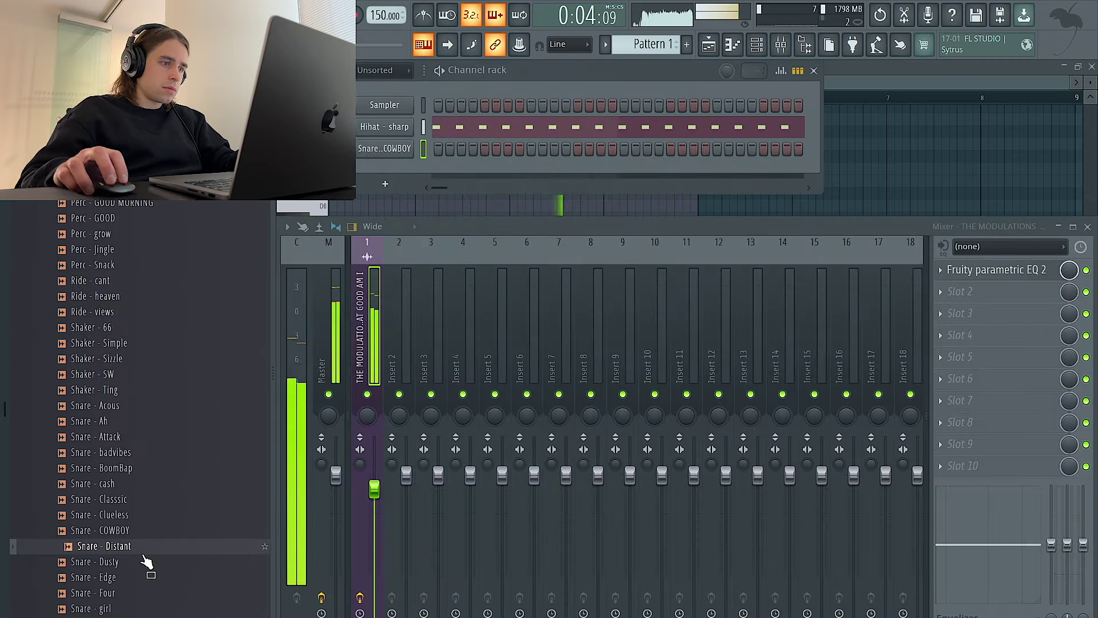
{"action": "scroll", "coordinate": [150, 514], "scroll_direction": "down", "scroll_amount": 2}
{"action": "left_click_drag", "start_coordinate": [134, 473], "coordinate": [400, 141]}
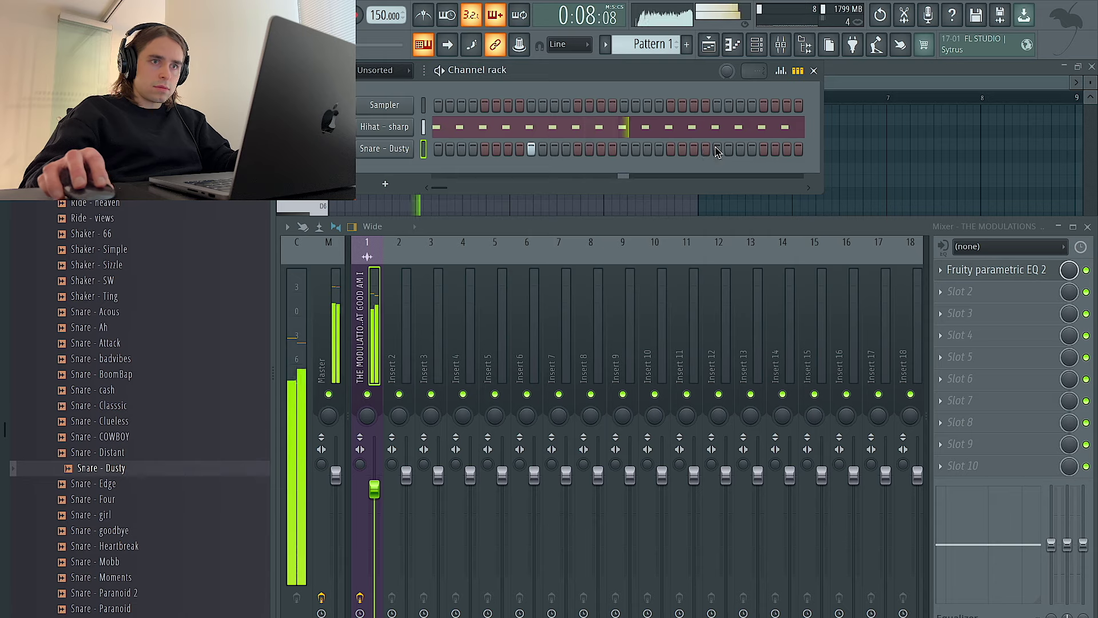
Open the snare's hit in the piano roll and repeat the one-bar pattern through bar 8
{"action": "key", "text": "alt+g"}
{"action": "right_click", "coordinate": [392, 148]}
{"action": "left_click", "coordinate": [476, 148]}
{"action": "left_click_drag", "start_coordinate": [512, 98], "coordinate": [324, 98]}
{"action": "key", "text": "ctrl+b"}
{"action": "key", "text": "ctrl+b"}
{"action": "key", "text": "ctrl+b"}
{"action": "key", "text": "ctrl+a"}
{"action": "scroll", "coordinate": [746, 234], "scroll_direction": "up", "scroll_amount": 5}
{"action": "key", "text": "ctrl+d"}
Delete the snare notes in bars 5 to 8, keeping the hits in bars 1 to 4
{"action": "right_click", "coordinate": [848, 378]}
{"action": "right_click", "coordinate": [1037, 378]}
{"action": "right_click", "coordinate": [755, 378]}
{"action": "right_click", "coordinate": [943, 378]}
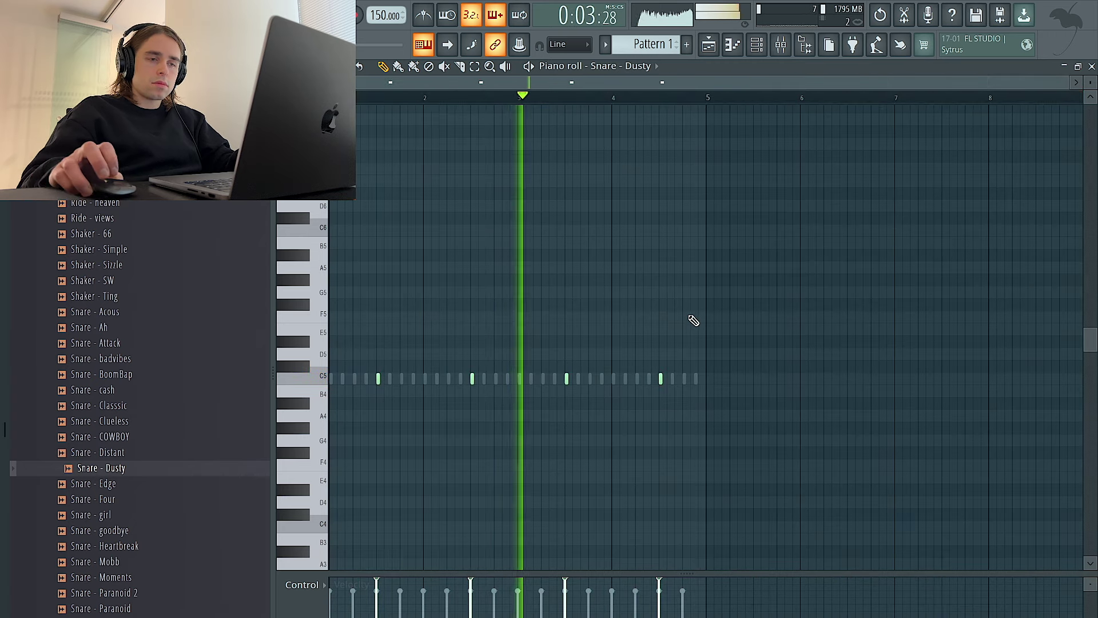
Add an extra snare hit at the very end of bar 4
{"action": "scroll", "coordinate": [678, 323], "scroll_direction": "up", "scroll_amount": 2}
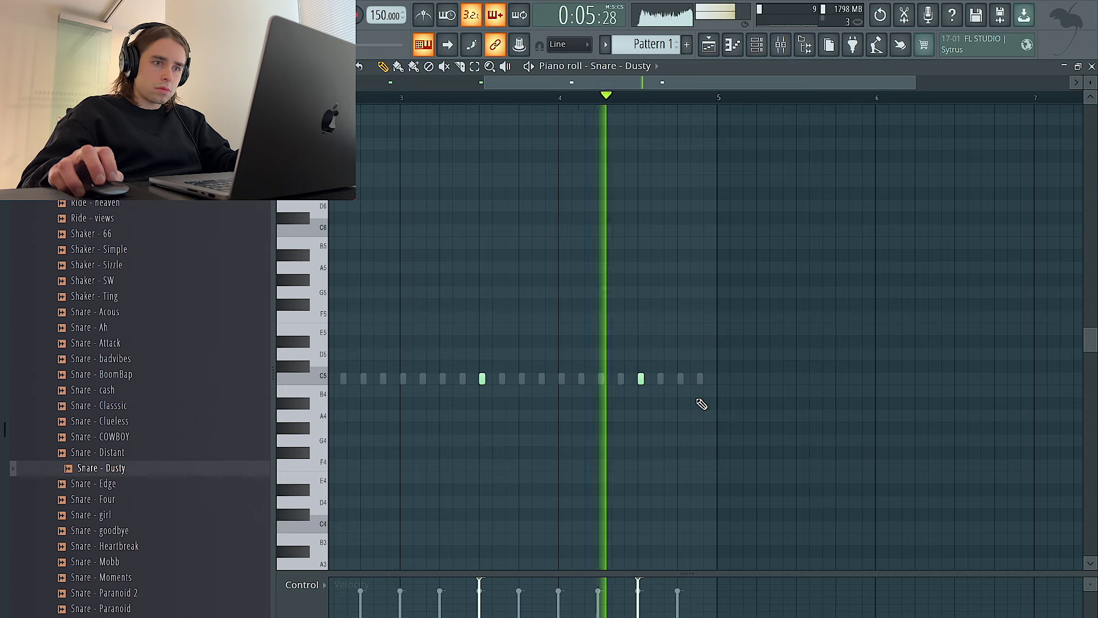
{"action": "left_click", "coordinate": [699, 380]}
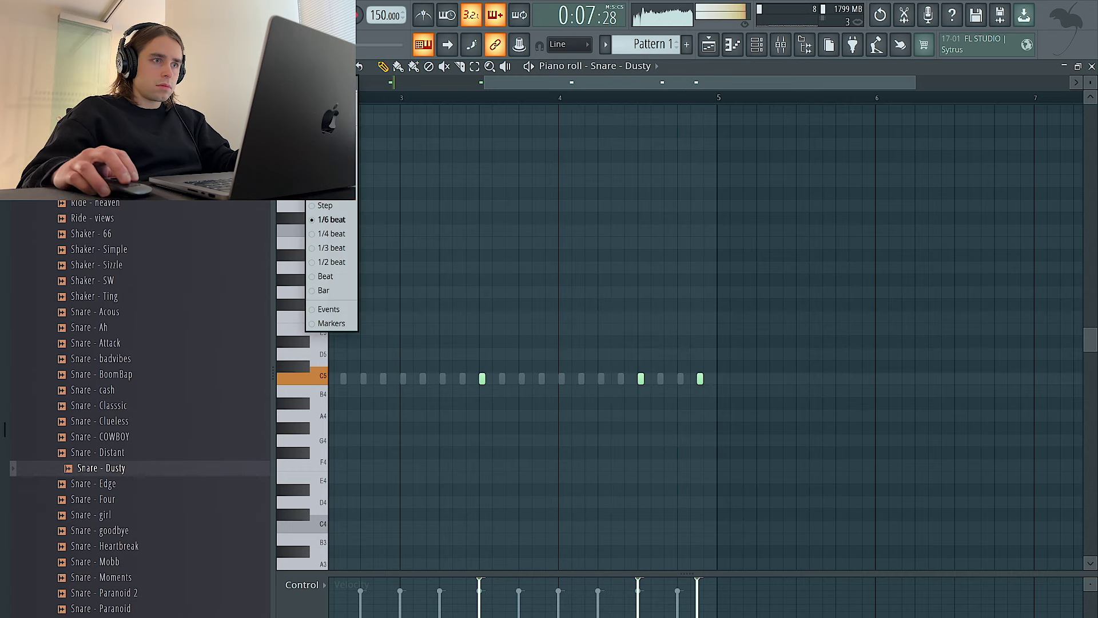
{"action": "scroll", "coordinate": [633, 239], "scroll_direction": "up", "scroll_amount": 2}
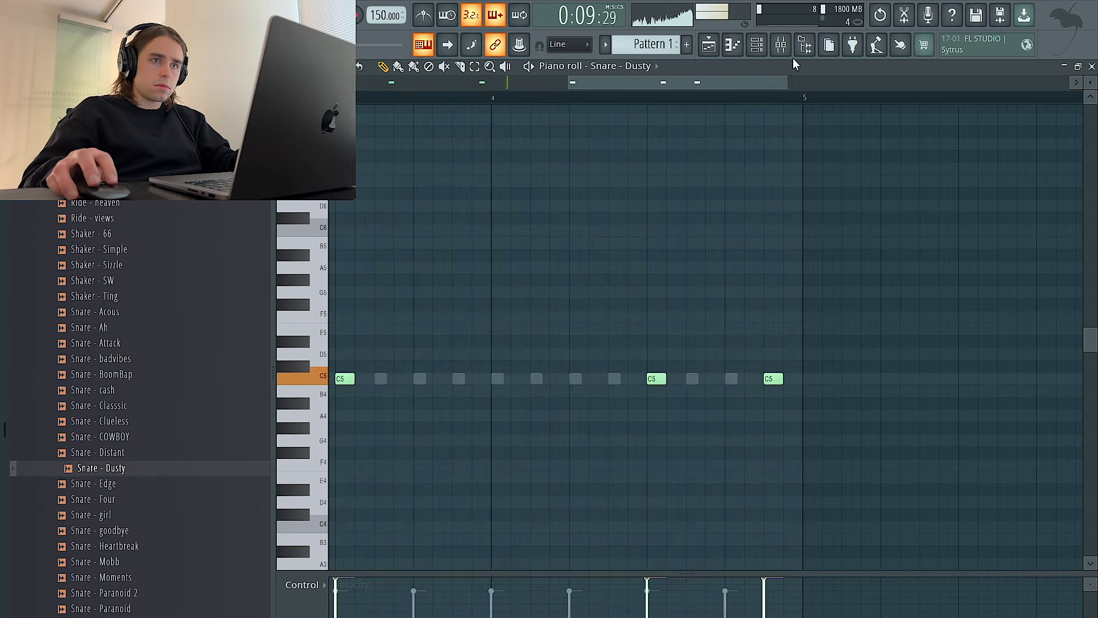
Try Snare - Edge, Snare - Four and Snare - girl in the snare channel, settle on Snare - Solid, and clear the note selection
{"action": "left_click", "coordinate": [757, 44]}
{"action": "middle_click", "coordinate": [138, 484]}
{"action": "middle_click", "coordinate": [149, 499]}
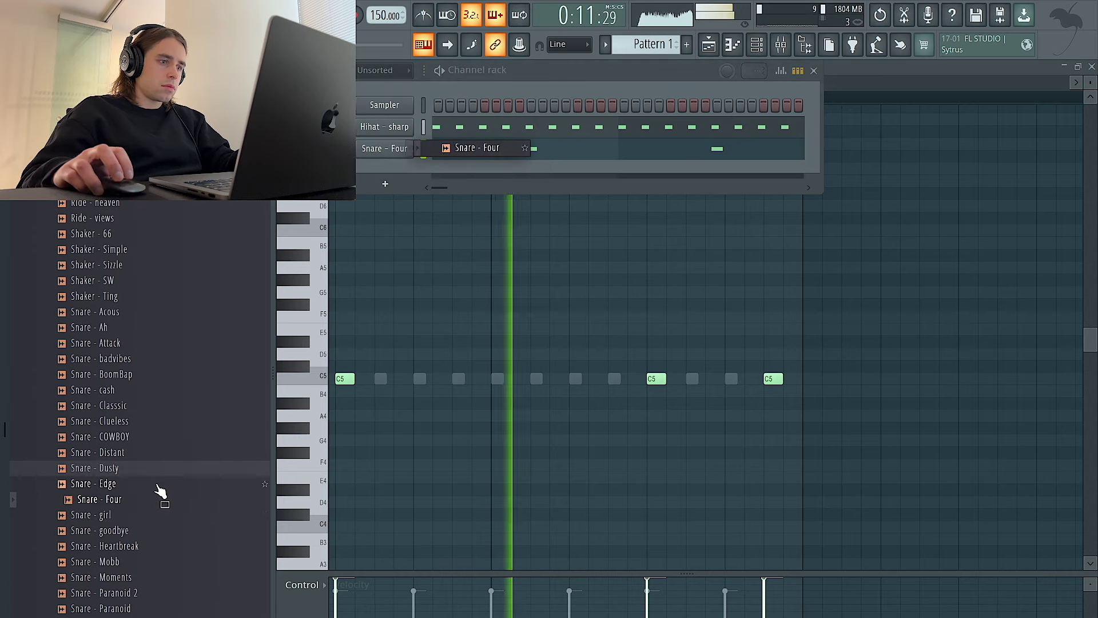
{"action": "right_click", "coordinate": [554, 469]}
{"action": "scroll", "coordinate": [549, 480], "scroll_direction": "down", "scroll_amount": 3}
{"action": "key", "text": "ctrl+a"}
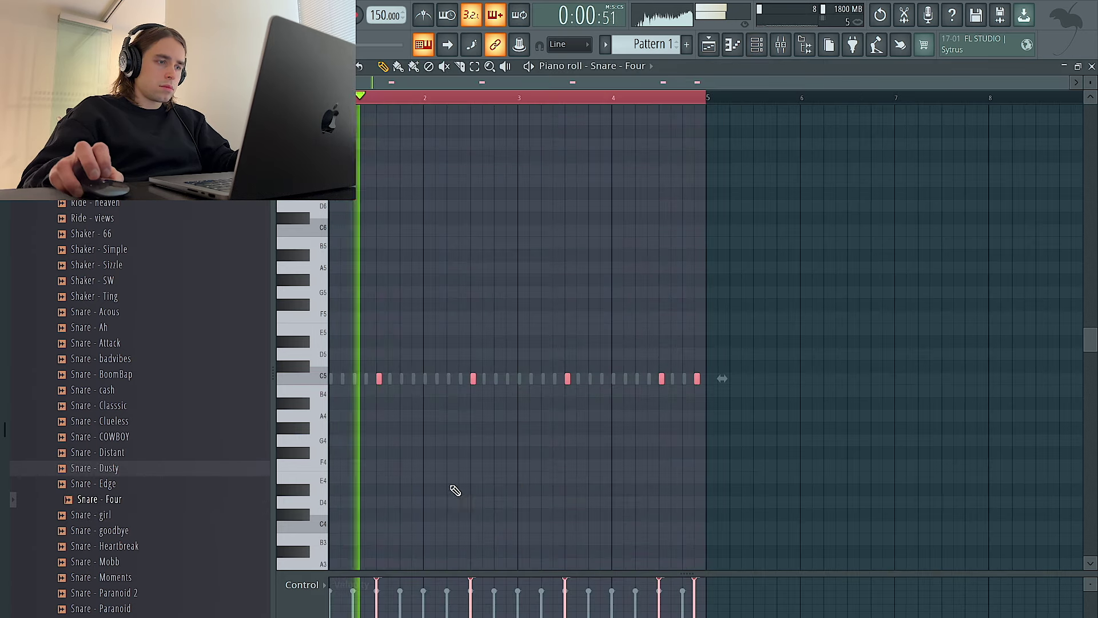
{"action": "middle_click", "coordinate": [147, 515]}
{"action": "scroll", "coordinate": [171, 503], "scroll_direction": "down", "scroll_amount": 3}
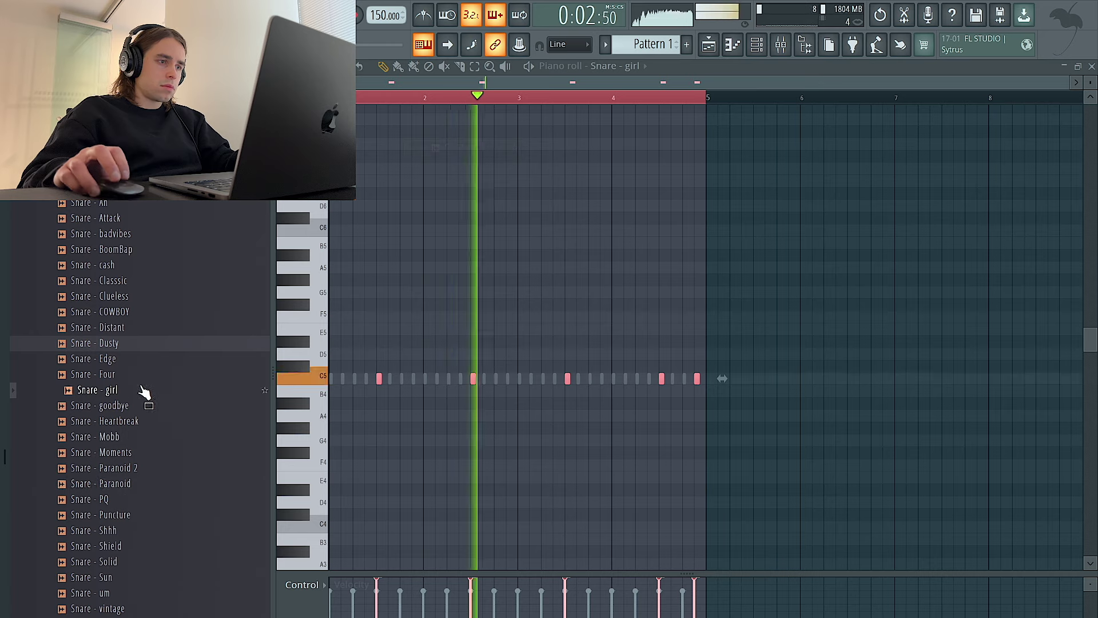
{"action": "left_click", "coordinate": [495, 308], "text": "ctrl"}
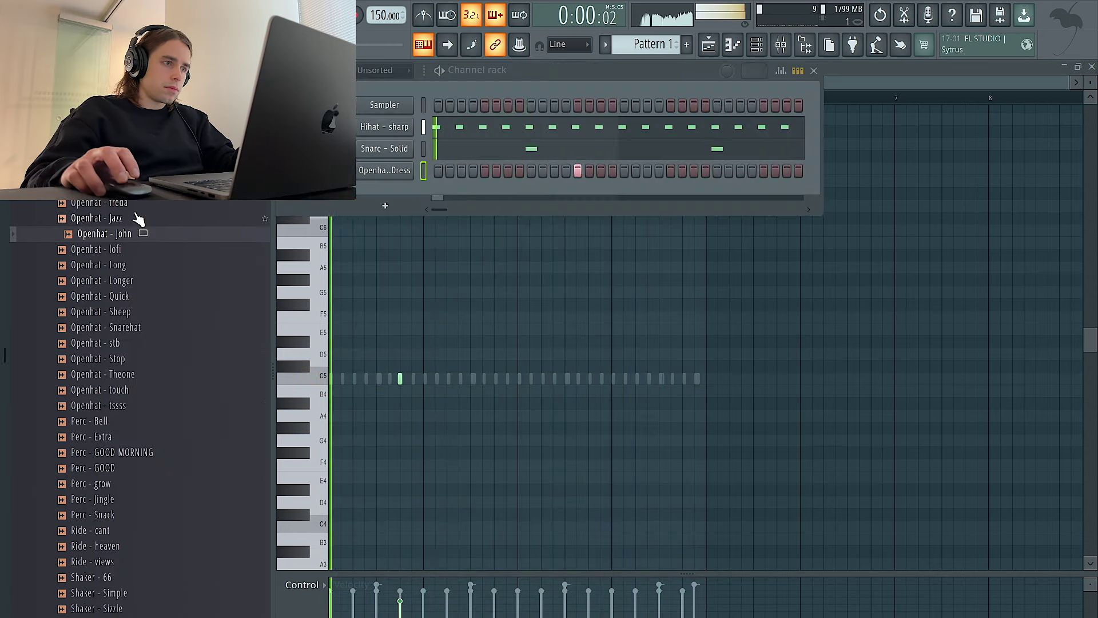
Load Openhat - Sheep into the open-hat channel and open its hit in the piano roll
{"action": "left_click_drag", "start_coordinate": [137, 312], "coordinate": [384, 170]}
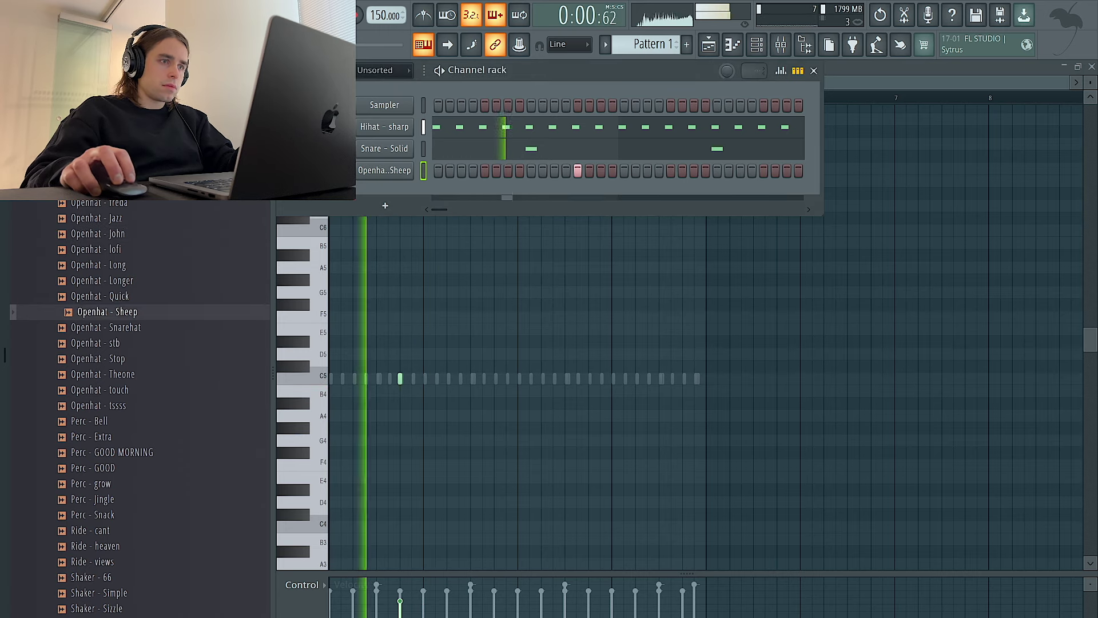
{"action": "right_click", "coordinate": [397, 172]}
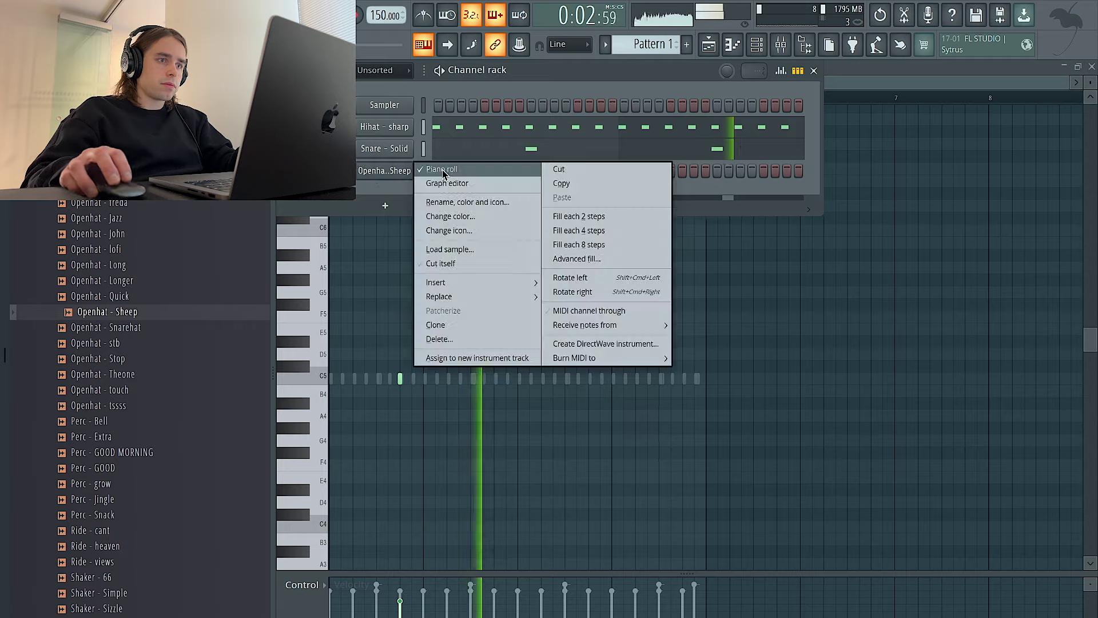
{"action": "left_click", "coordinate": [444, 170]}
{"action": "right_click", "coordinate": [398, 172]}
{"action": "left_click", "coordinate": [450, 172]}
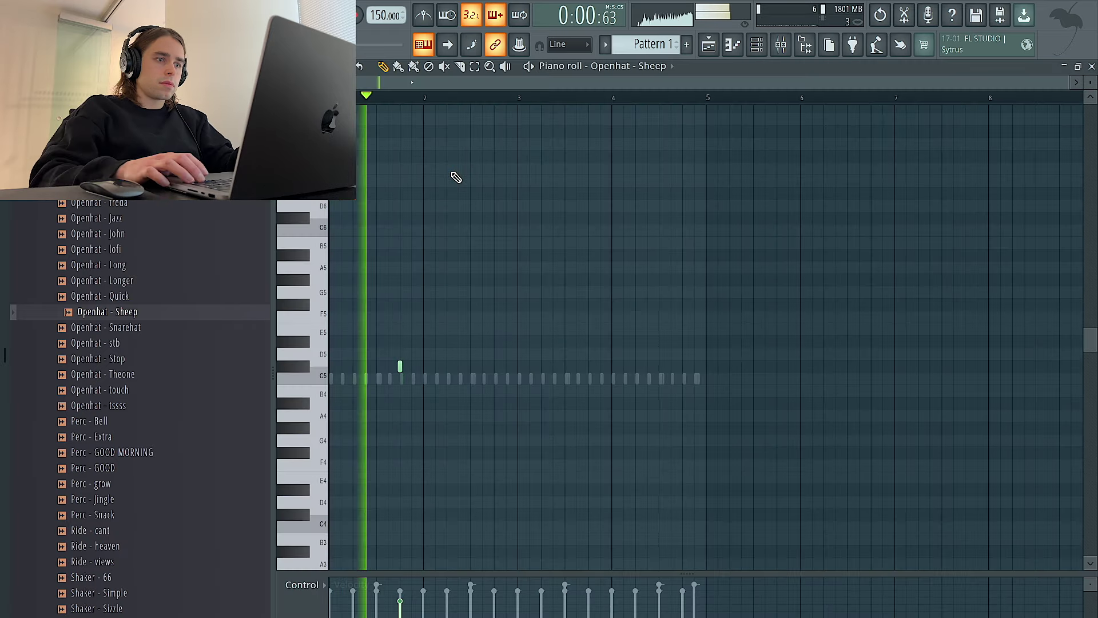
Switch the open hat to Openhat - Theone and keep only its C5 hit on the last beat of bar 1
{"action": "key", "text": "space"}
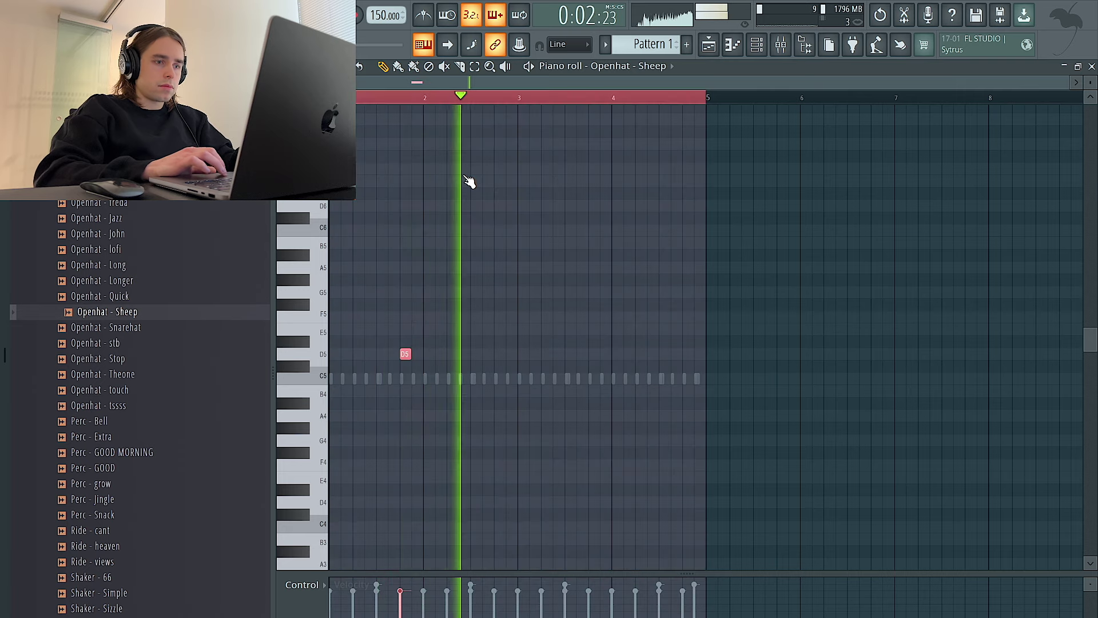
{"action": "left_click", "coordinate": [595, 354]}
{"action": "key", "text": "ctrl+d"}
{"action": "key", "text": "ctrl+a"}
{"action": "key", "text": "ctrl+d"}
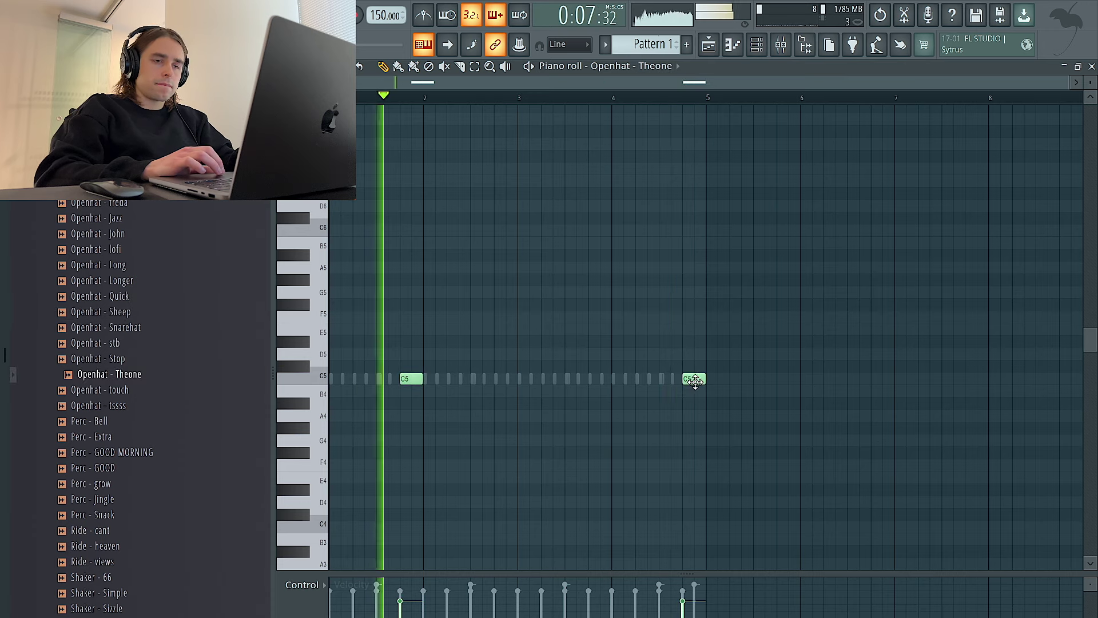
{"action": "right_click", "coordinate": [695, 380]}
Add Openhat - tssss as a new channel and open it in the piano roll
{"action": "left_click", "coordinate": [775, 48]}
{"action": "left_click_drag", "start_coordinate": [255, 406], "coordinate": [433, 199]}
{"action": "right_click", "coordinate": [405, 198]}
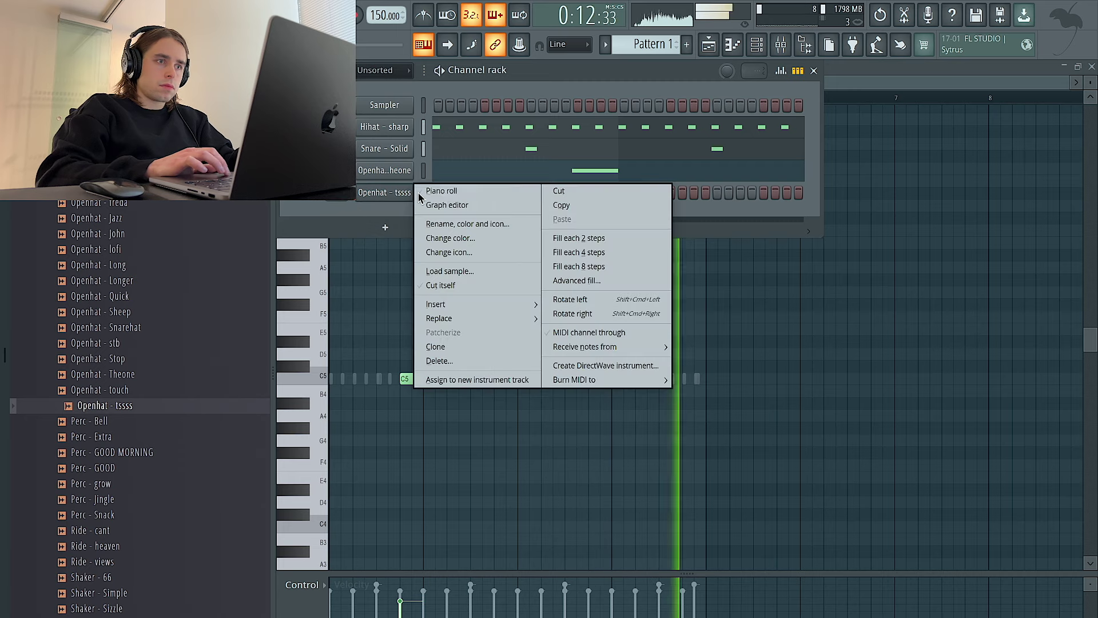
{"action": "left_click", "coordinate": [443, 190]}
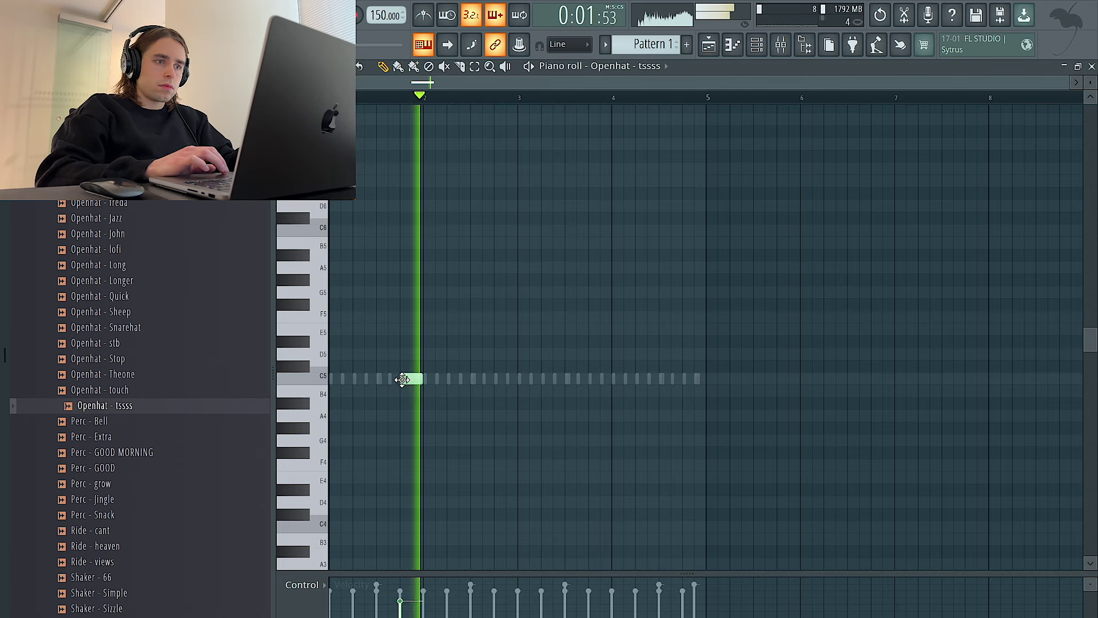
Place short, softer Openhat - tssss hits on the last beats of bars 2 and 4
{"action": "left_click", "coordinate": [498, 379]}
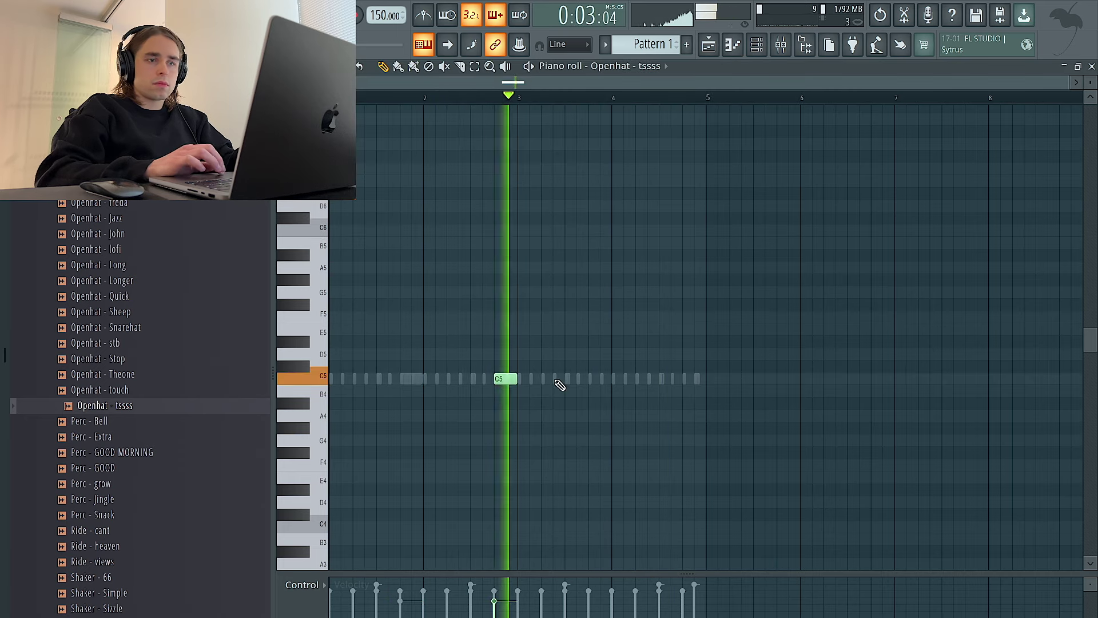
{"action": "left_click", "coordinate": [683, 379]}
{"action": "key", "text": "ctrl+a"}
{"action": "scroll", "coordinate": [682, 378], "scroll_direction": "down", "scroll_amount": 3}
{"action": "key", "text": "ctrl+d"}
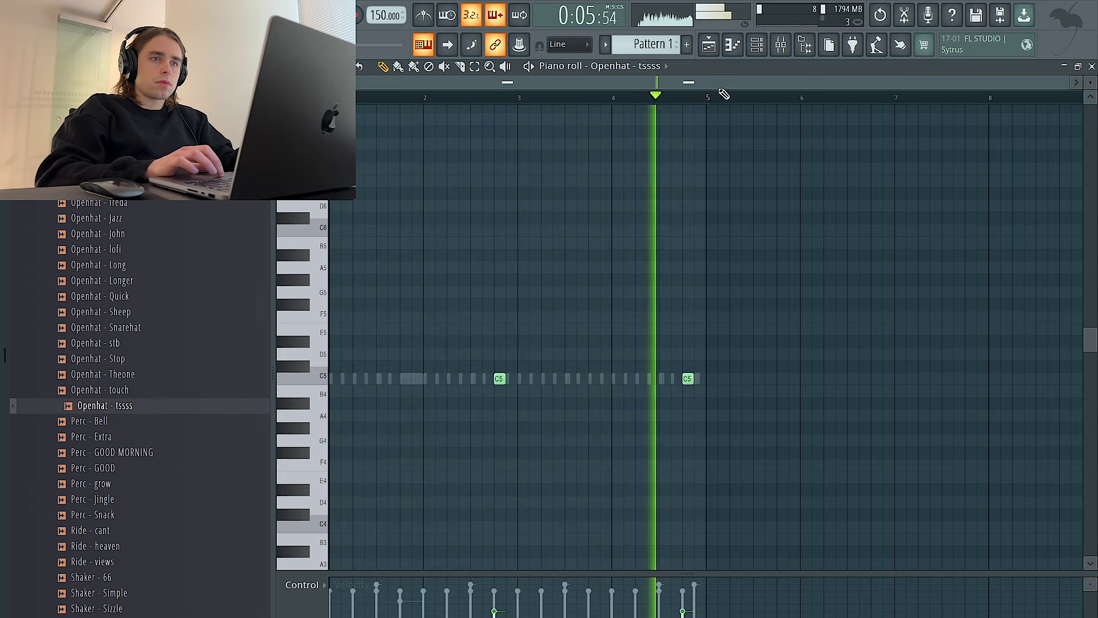
Load Kick - Bump in a new channel and add two kick hits in bar 2 after the bar 1 hits
{"action": "left_click", "coordinate": [757, 45]}
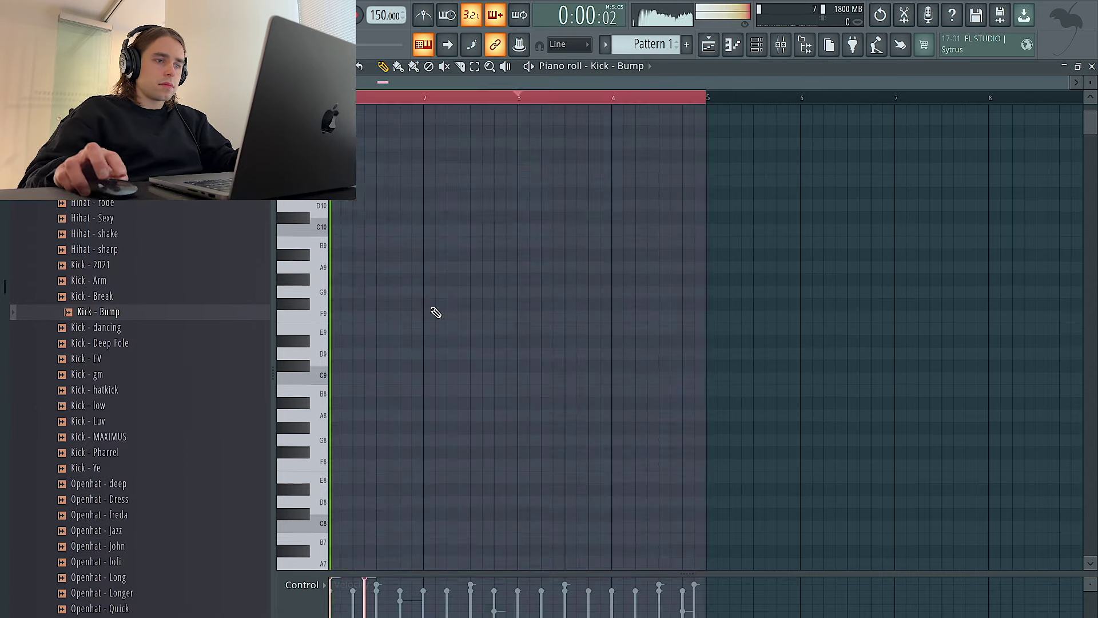
{"action": "key", "text": "ctrl+d"}
{"action": "scroll", "coordinate": [407, 349], "scroll_direction": "down", "scroll_amount": 12}
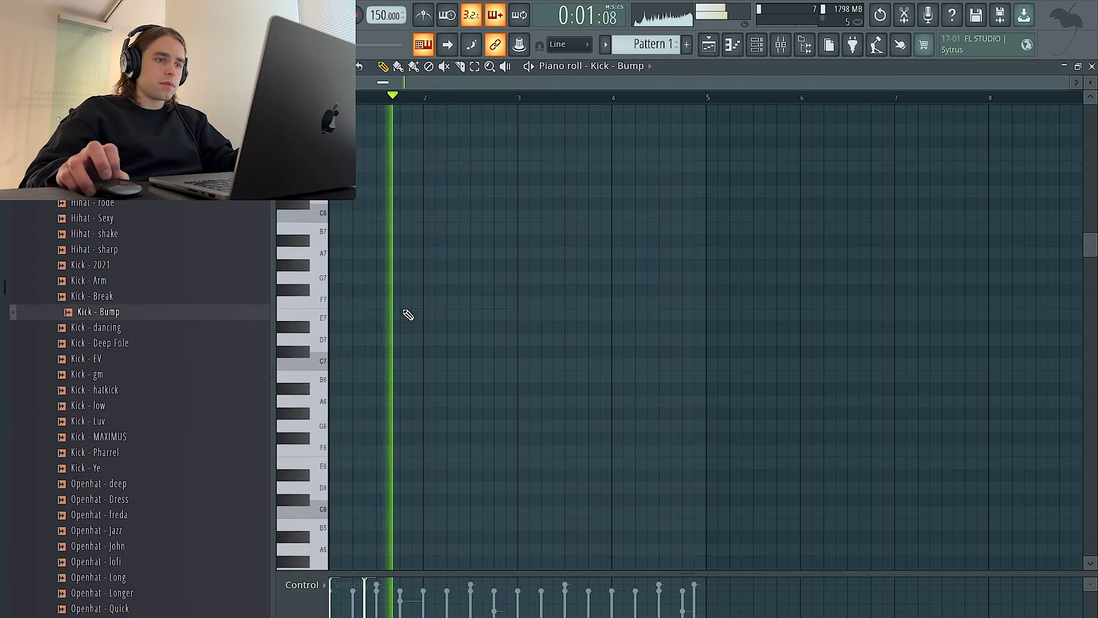
{"action": "left_click", "coordinate": [438, 375]}
{"action": "left_click_drag", "start_coordinate": [443, 374], "coordinate": [438, 373]}
{"action": "left_click", "coordinate": [462, 380]}
{"action": "key", "text": "space"}
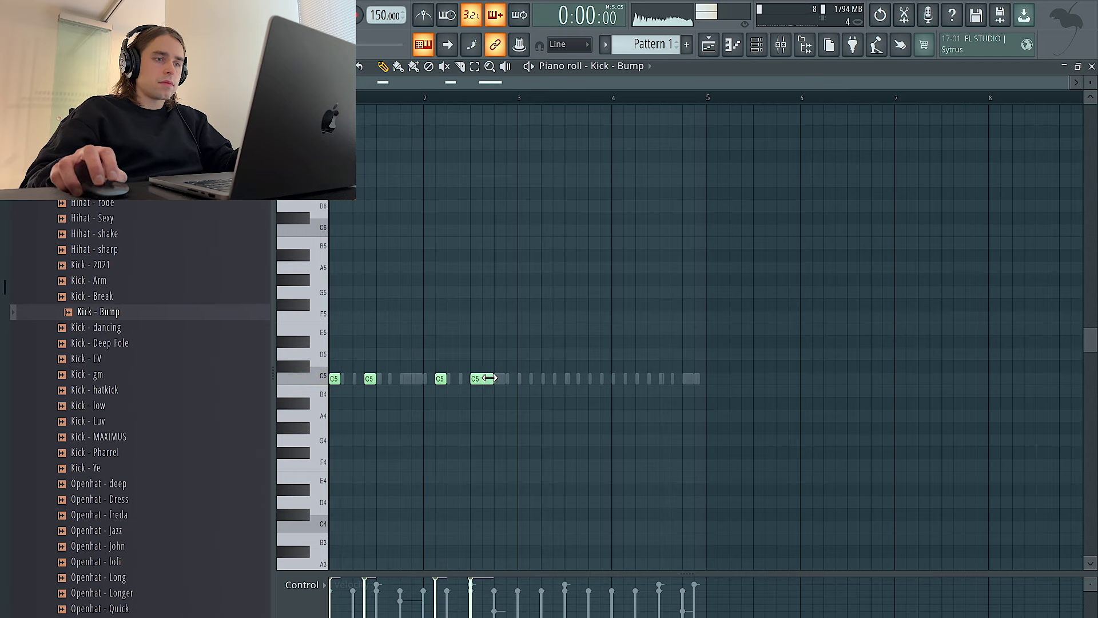
Reduce bar 2 to a single kick on beat 2 and add two kicks each in bars 3 and 4
{"action": "left_click", "coordinate": [453, 379]}
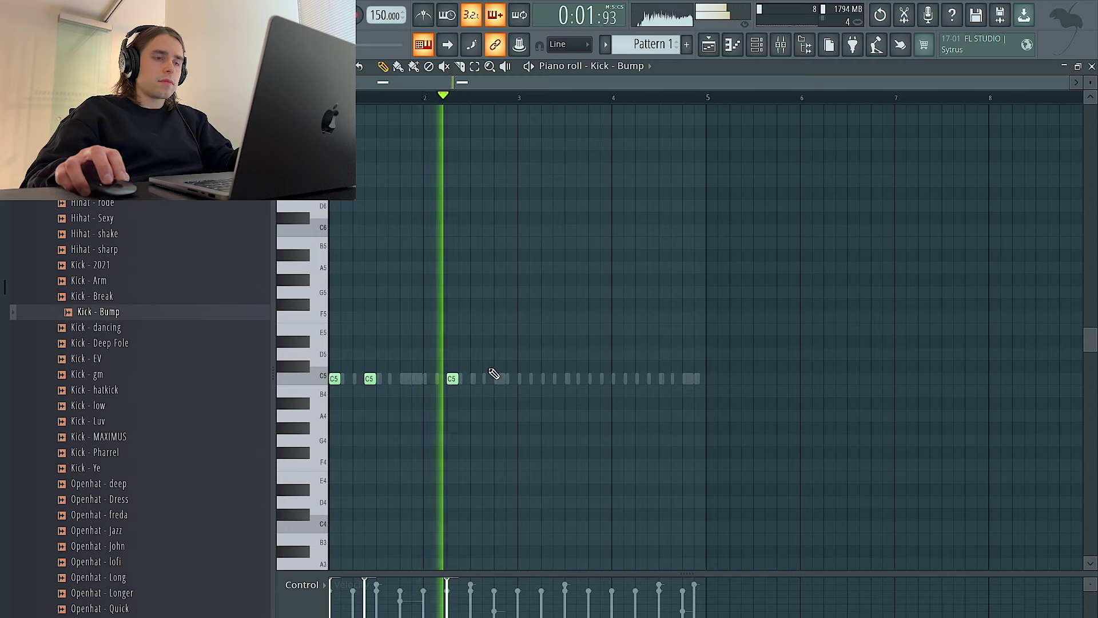
{"action": "left_click", "coordinate": [522, 379]}
{"action": "left_click", "coordinate": [558, 380]}
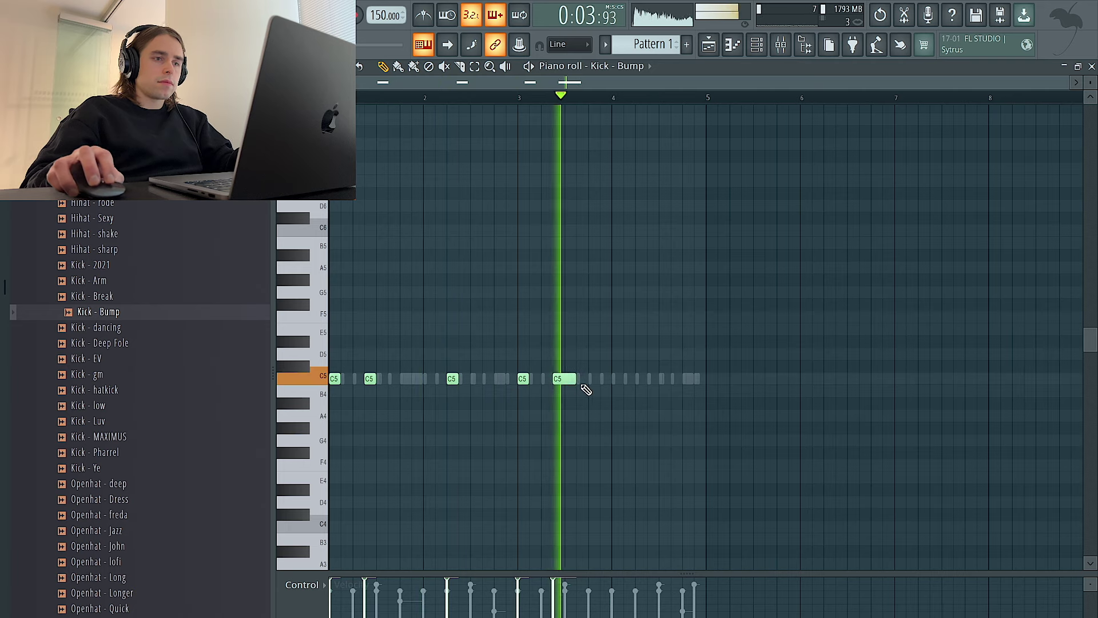
{"action": "left_click", "coordinate": [641, 380]}
{"action": "left_click", "coordinate": [675, 380]}
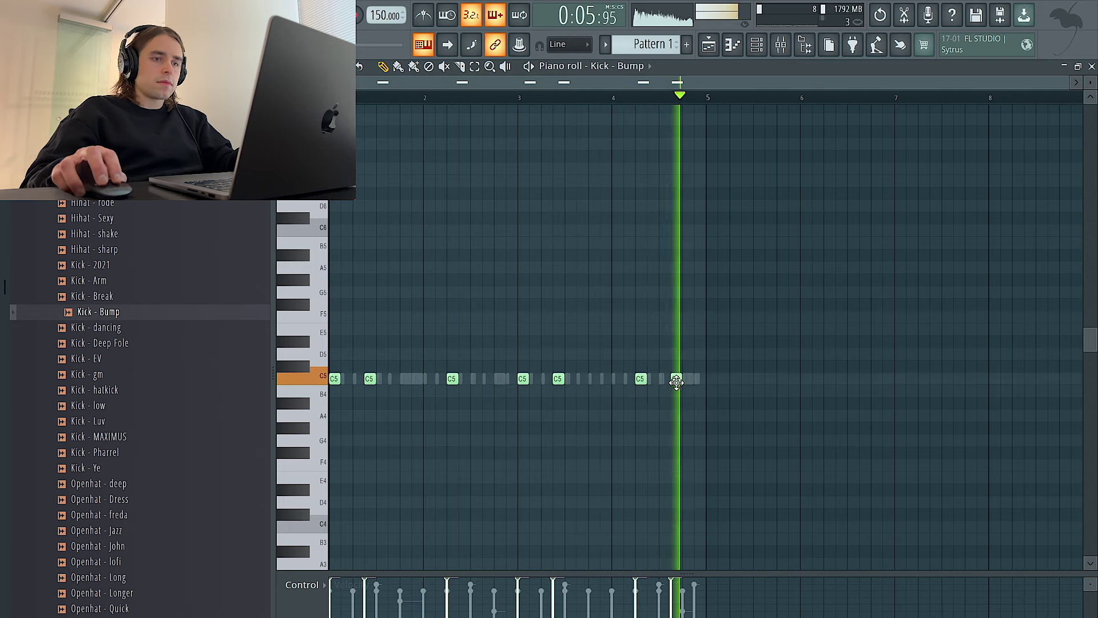
Shift the bar 2 kick slightly later and delete the second kicks in bars 3 and 4
{"action": "scroll", "coordinate": [446, 382], "scroll_direction": "up", "scroll_amount": 3}
{"action": "left_click", "coordinate": [491, 380]}
{"action": "left_click_drag", "start_coordinate": [489, 380], "coordinate": [468, 380]}
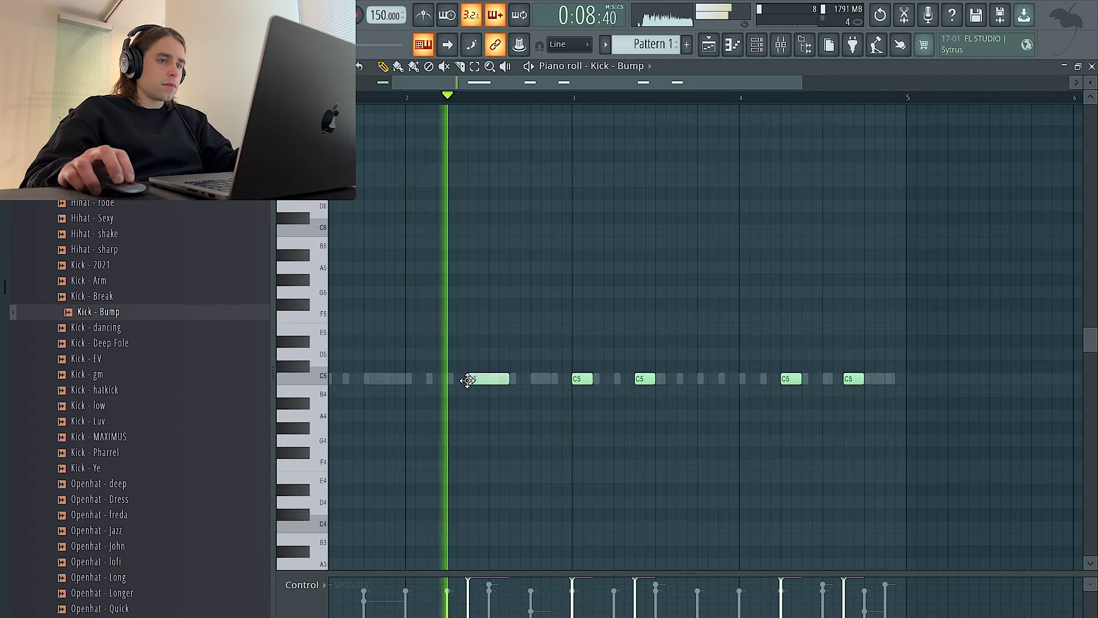
{"action": "scroll", "coordinate": [541, 380], "scroll_direction": "down", "scroll_amount": 3}
{"action": "right_click", "coordinate": [550, 382]}
{"action": "right_click", "coordinate": [678, 382]}
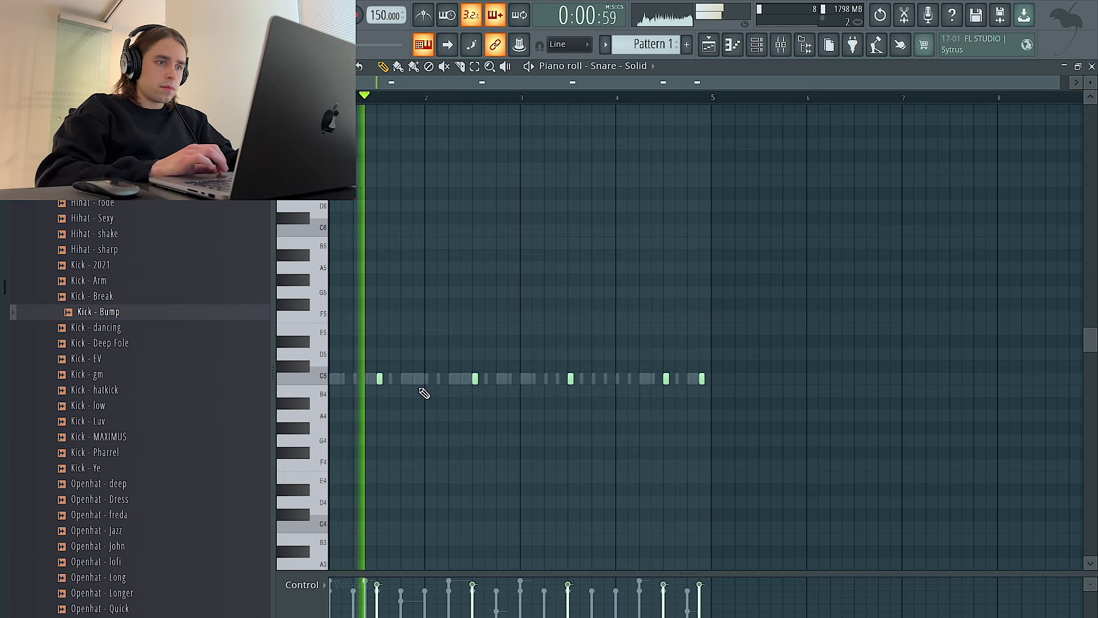
Add an extra snare hit near the end of bar 1, try another in bar 3, and move the extra hit into early bar 2
{"action": "left_click", "coordinate": [417, 378]}
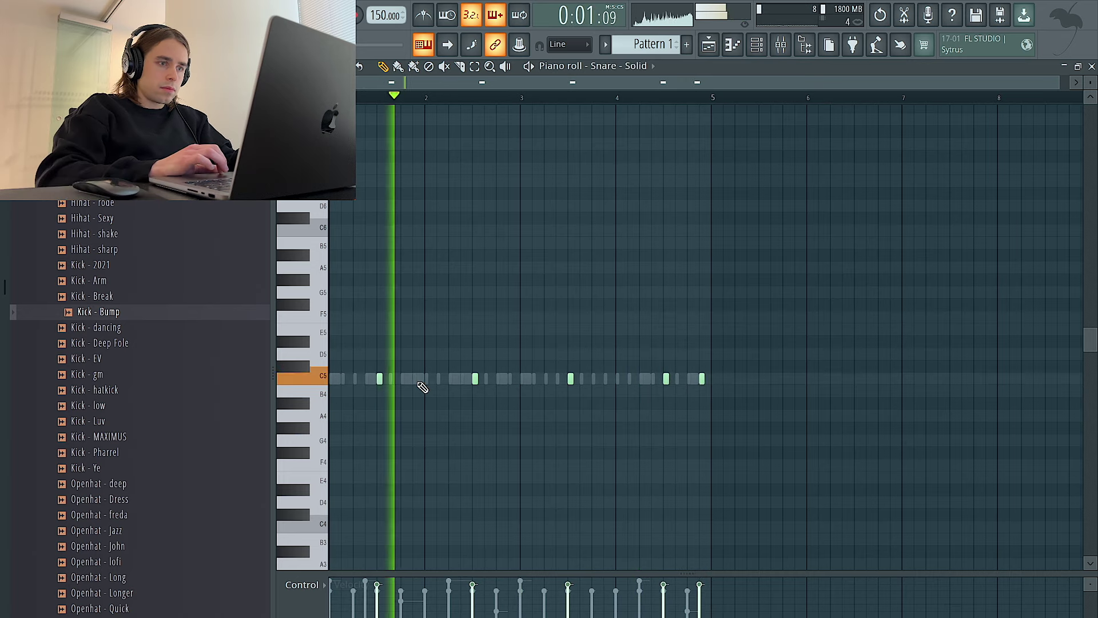
{"action": "scroll", "coordinate": [417, 384], "scroll_direction": "up", "scroll_amount": 3}
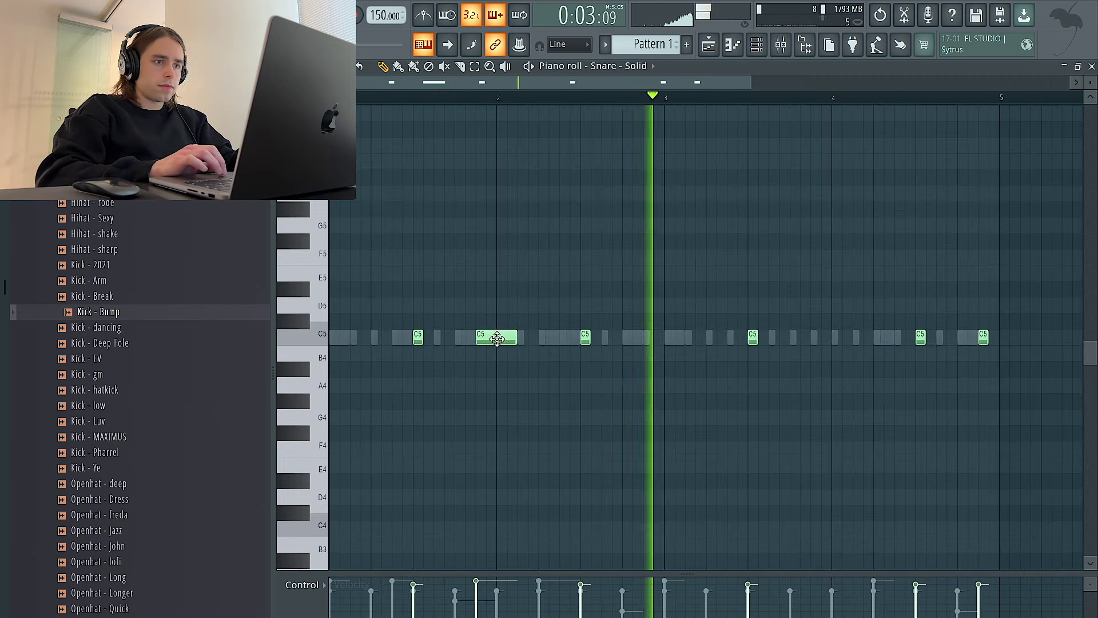
{"action": "scroll", "coordinate": [496, 338], "scroll_direction": "down", "scroll_amount": 3}
{"action": "left_click", "coordinate": [605, 378]}
{"action": "right_click", "coordinate": [613, 379]}
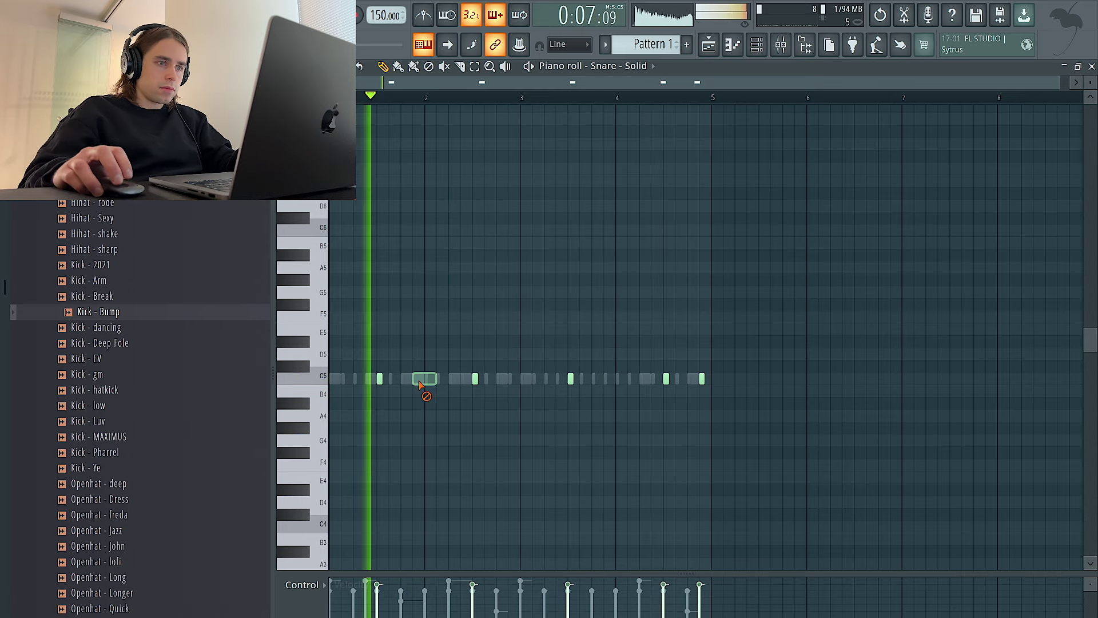
{"action": "left_click_drag", "start_coordinate": [419, 381], "coordinate": [449, 381]}
Quantize the snare notes and try an additional snare hit in bar 3
{"action": "scroll", "coordinate": [448, 380], "scroll_direction": "down", "scroll_amount": 2}
{"action": "key", "text": "space"}
{"action": "key", "text": "space"}
{"action": "key", "text": "ctrl+d"}
{"action": "key", "text": "ctrl+q"}
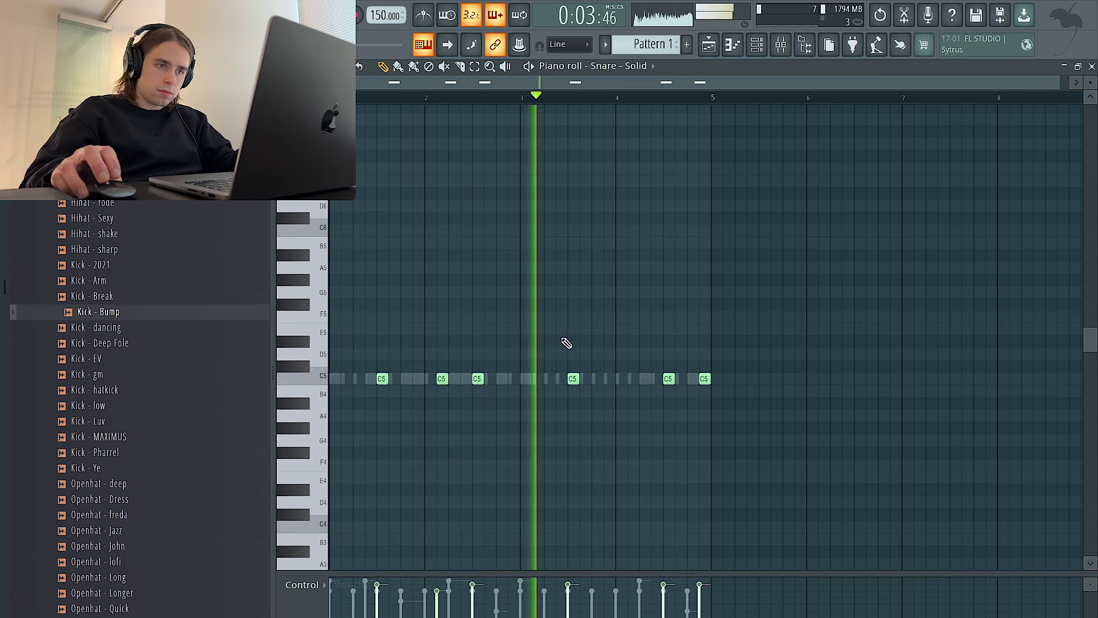
{"action": "left_click", "coordinate": [604, 379]}
{"action": "right_click", "coordinate": [606, 379]}
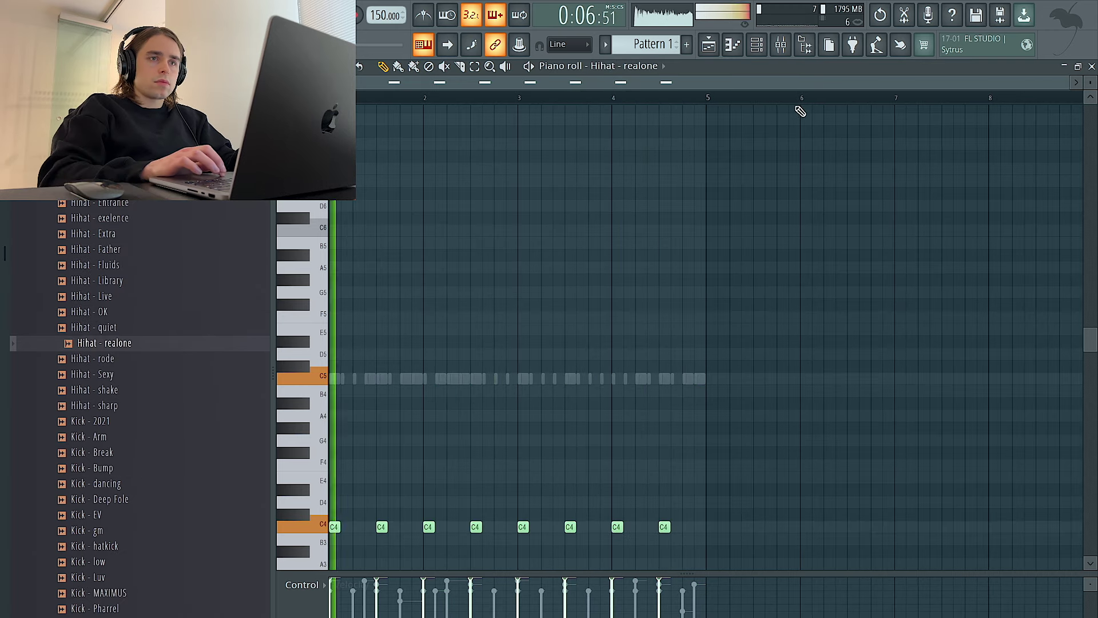
Adjust the Hihat - realone channel's volume, then return to the playlist and save the project
{"action": "left_click", "coordinate": [756, 44]}
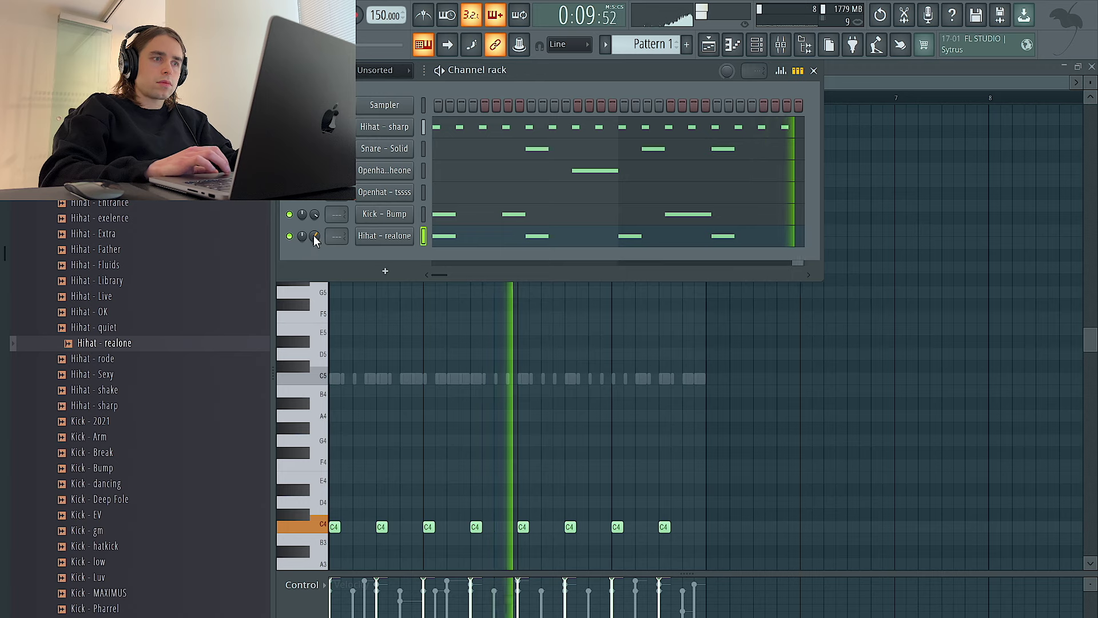
{"action": "left_click", "coordinate": [715, 45]}
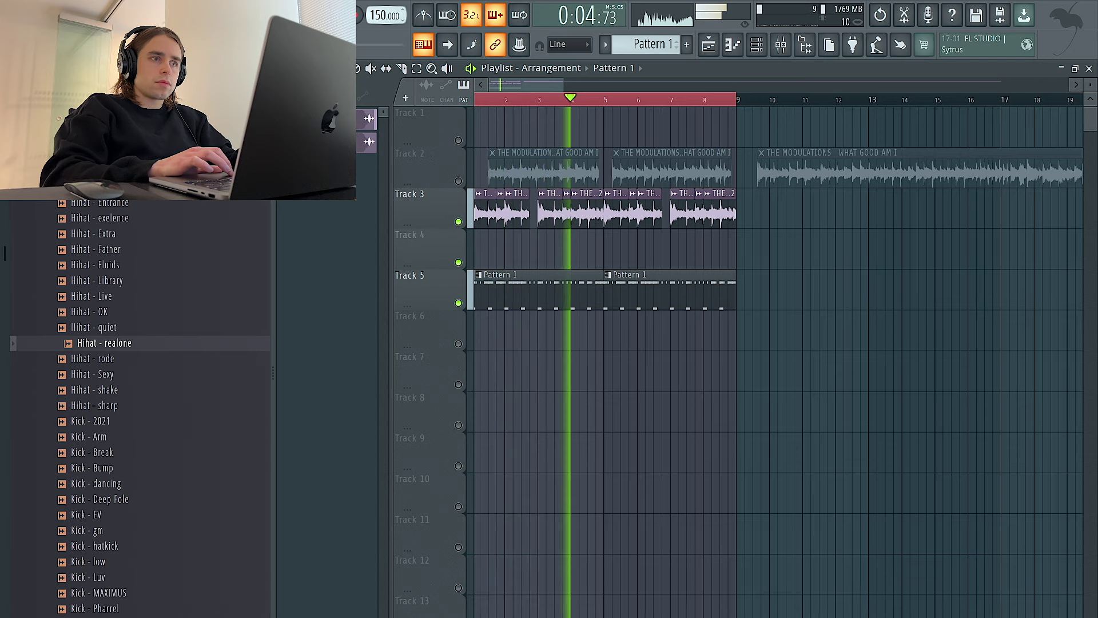
{"action": "key", "text": "super+s"}
Place a continuous section of "What Good Am I" on Track 4 from bar 9 and trim its end shortly before bar 17
{"action": "left_click", "coordinate": [581, 207]}
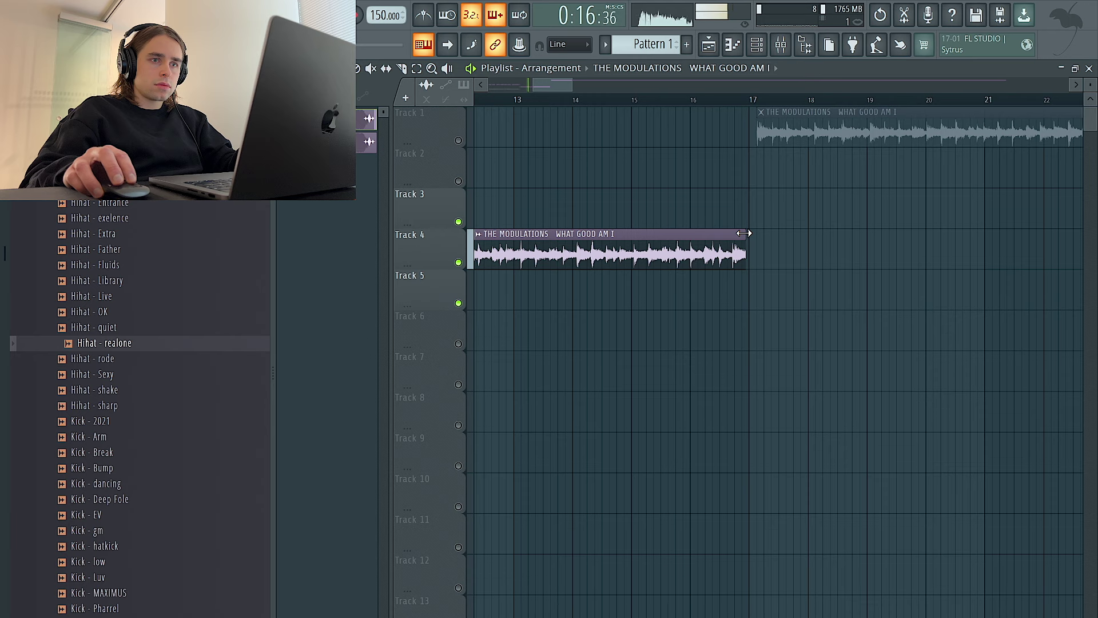
{"action": "scroll", "coordinate": [745, 233], "scroll_direction": "down", "scroll_amount": 5}
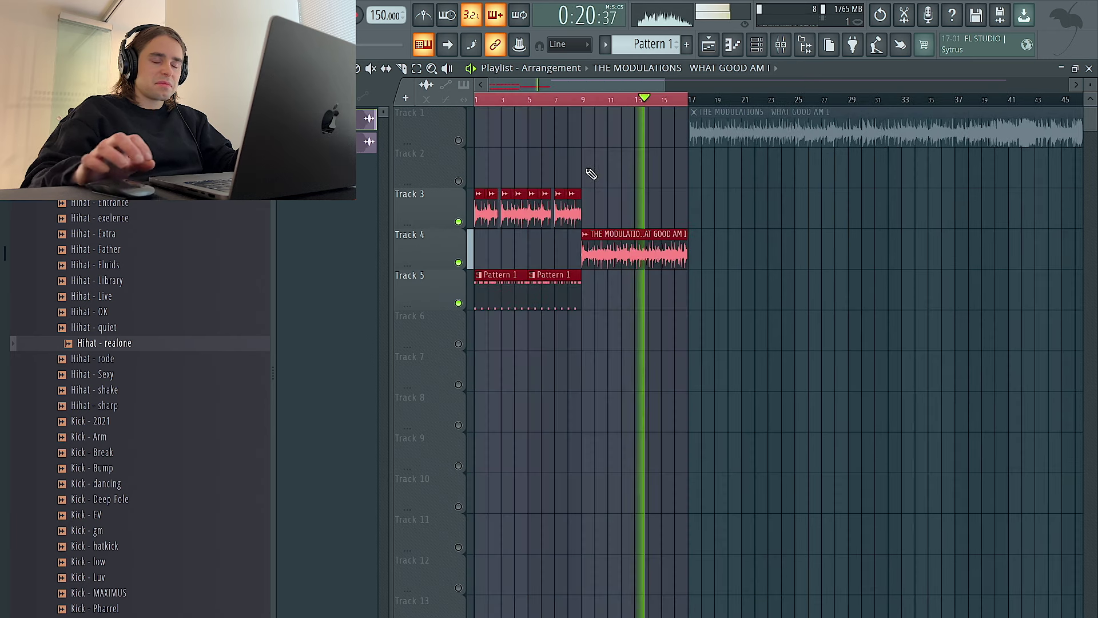
{"action": "scroll", "coordinate": [591, 173], "scroll_direction": "up", "scroll_amount": 6}
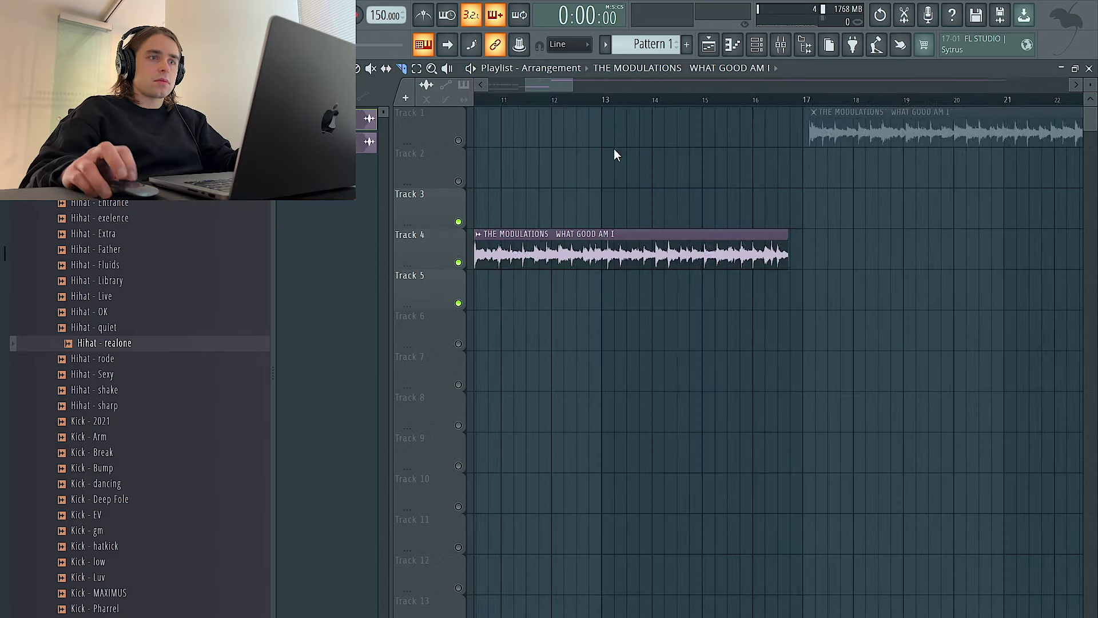
{"action": "scroll", "coordinate": [613, 149], "scroll_direction": "down", "scroll_amount": 5}
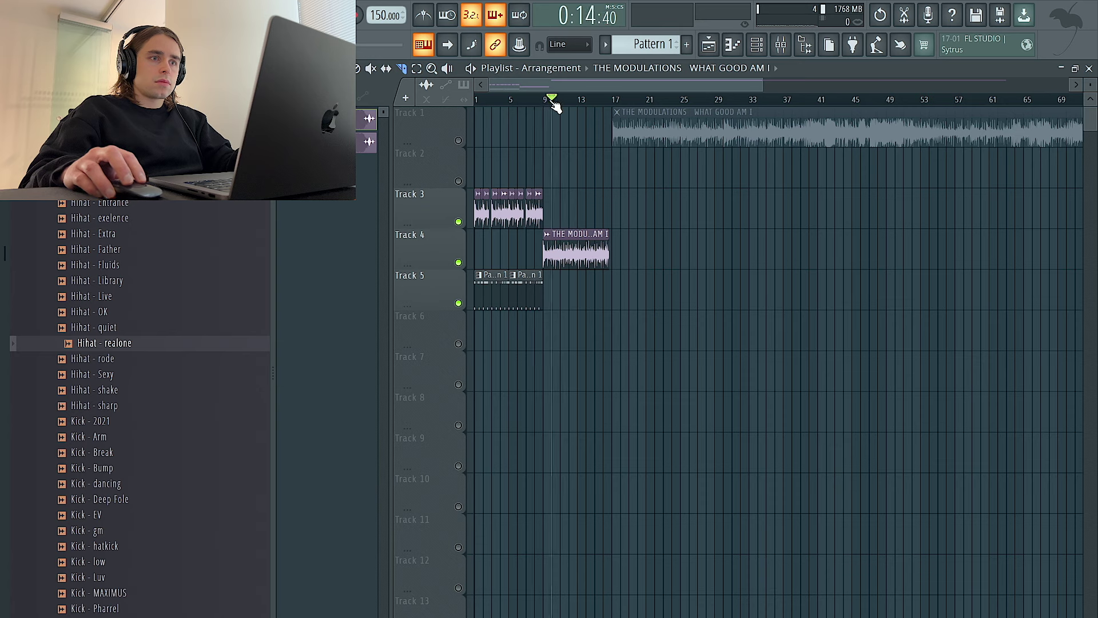
Make the "What Good Am I" clip on Track 4 unique and fit its end to bar 17
{"action": "scroll", "coordinate": [532, 174], "scroll_direction": "up", "scroll_amount": 3}
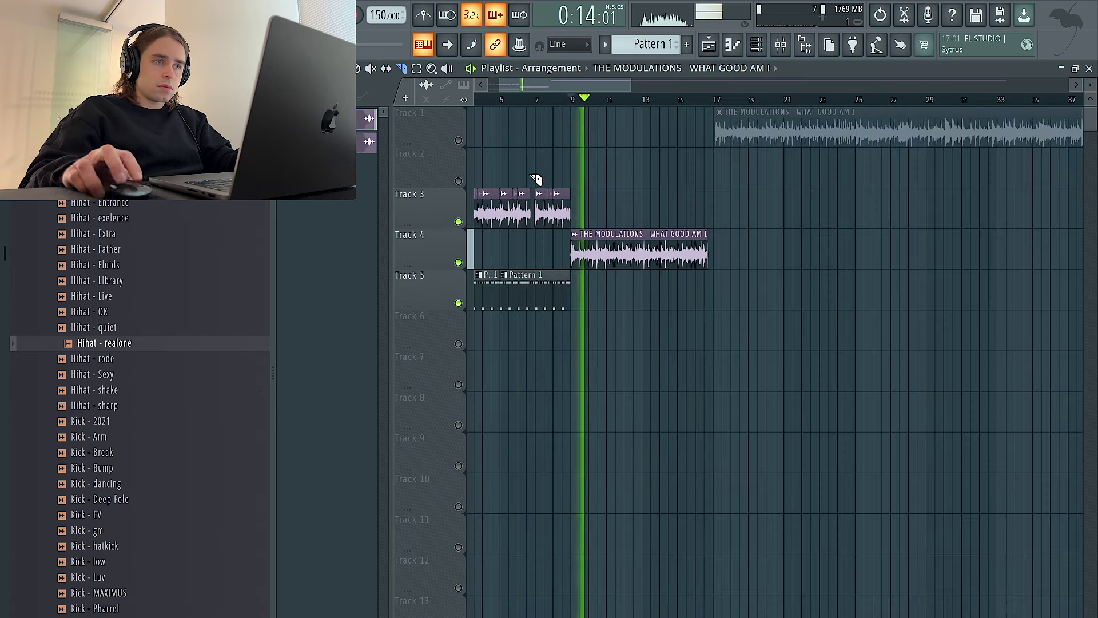
{"action": "scroll", "coordinate": [662, 221], "scroll_direction": "up", "scroll_amount": 4}
{"action": "right_click", "coordinate": [482, 239]}
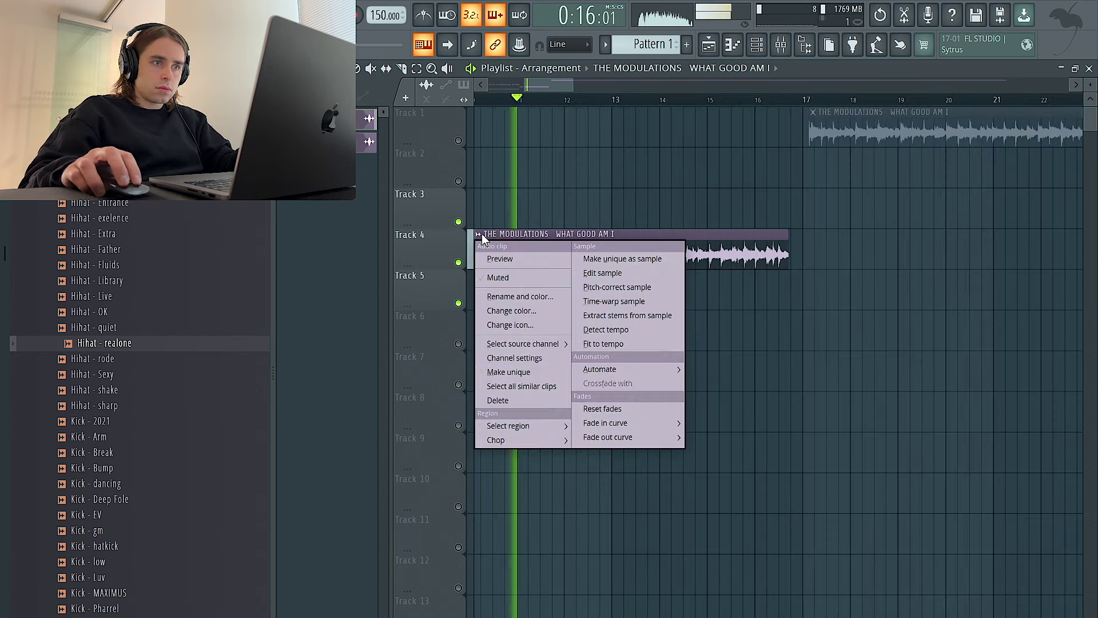
Trim the start of the Track 1 recording to a hit shortly before bar 25 and align it to bar 17
{"action": "scroll", "coordinate": [807, 231], "scroll_direction": "up", "scroll_amount": 4}
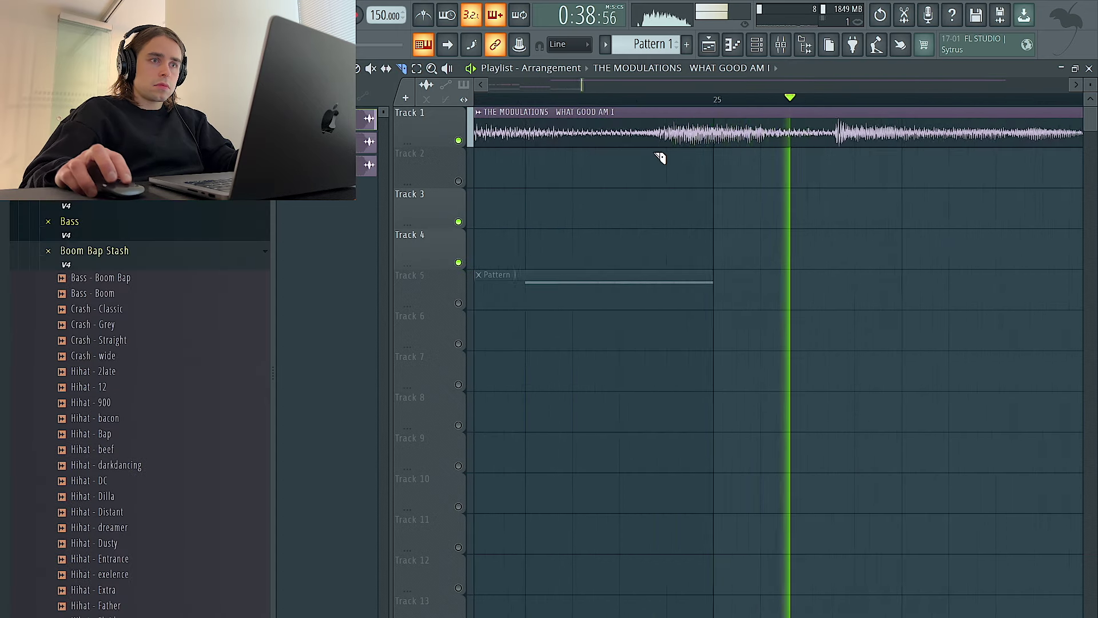
{"action": "scroll", "coordinate": [825, 167], "scroll_direction": "up", "scroll_amount": 2}
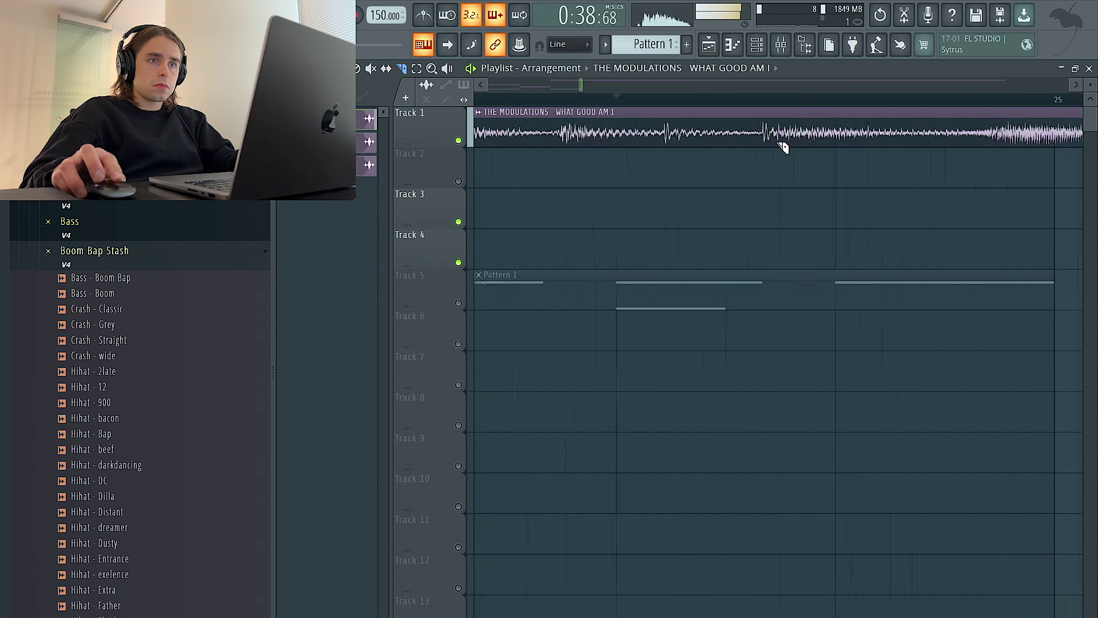
{"action": "scroll", "coordinate": [712, 137], "scroll_direction": "down", "scroll_amount": 6}
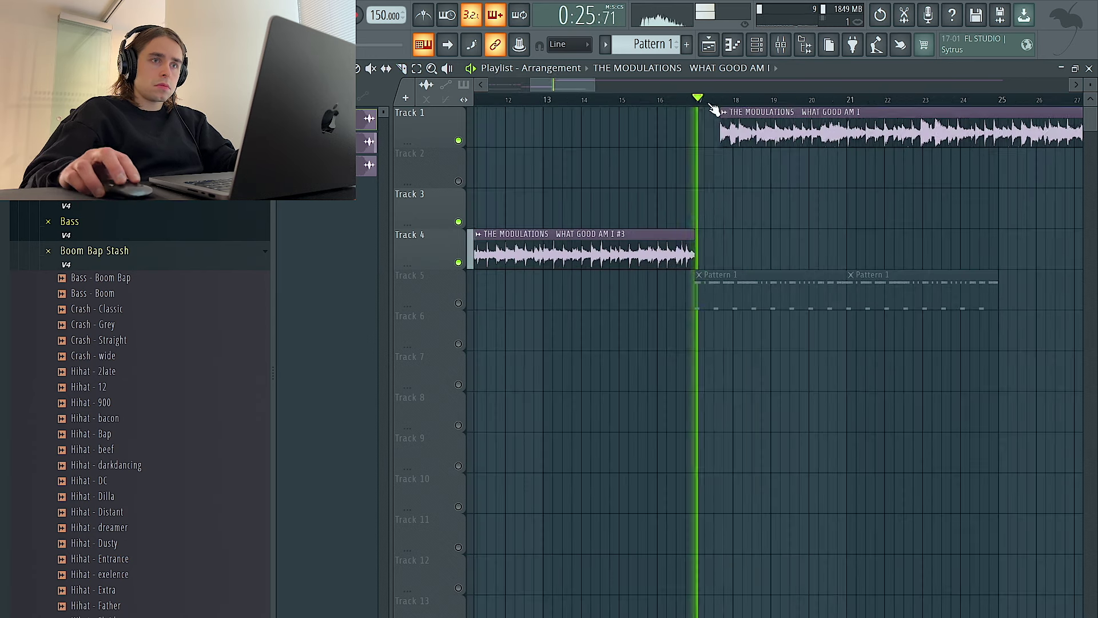
{"action": "left_click_drag", "start_coordinate": [743, 127], "coordinate": [721, 124]}
{"action": "left_click", "coordinate": [695, 100]}
{"action": "scroll", "coordinate": [703, 103], "scroll_direction": "up", "scroll_amount": 4}
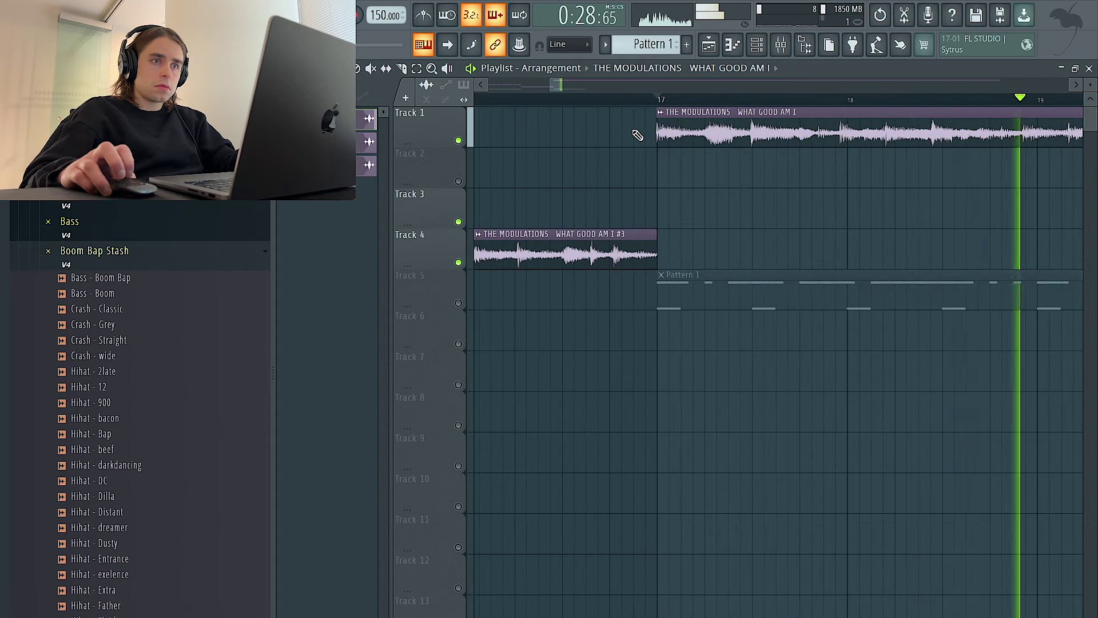
Slice the Track 1 clip midway through bar 22 and place a copy of the slice on Track 3 at bar 25
{"action": "scroll", "coordinate": [799, 133], "scroll_direction": "up", "scroll_amount": 1}
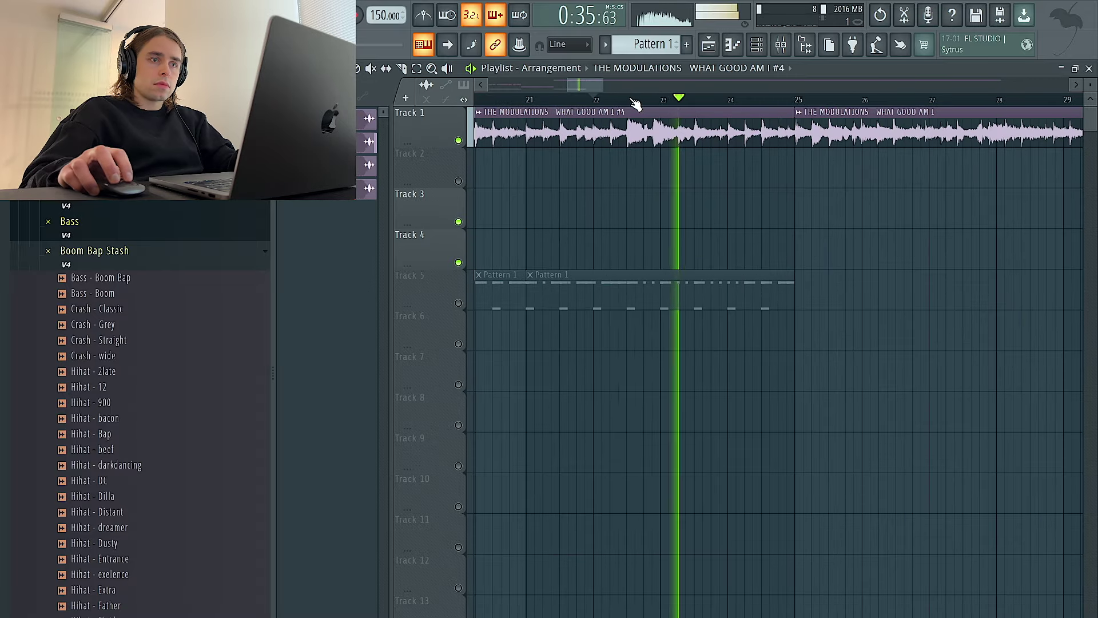
{"action": "left_click", "coordinate": [636, 136]}
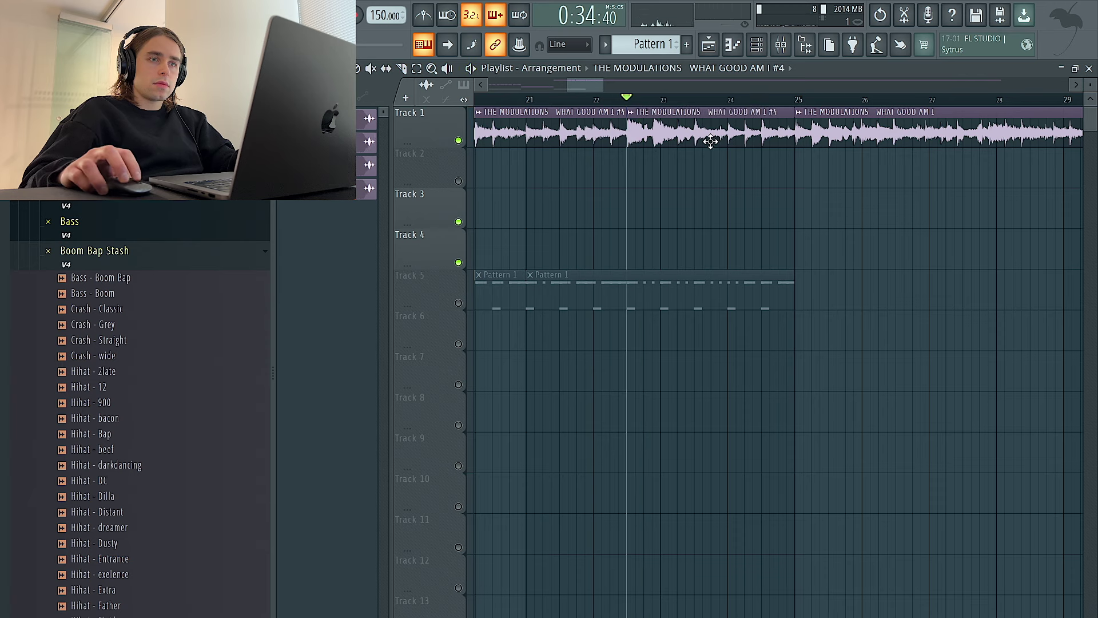
{"action": "left_click", "coordinate": [798, 213]}
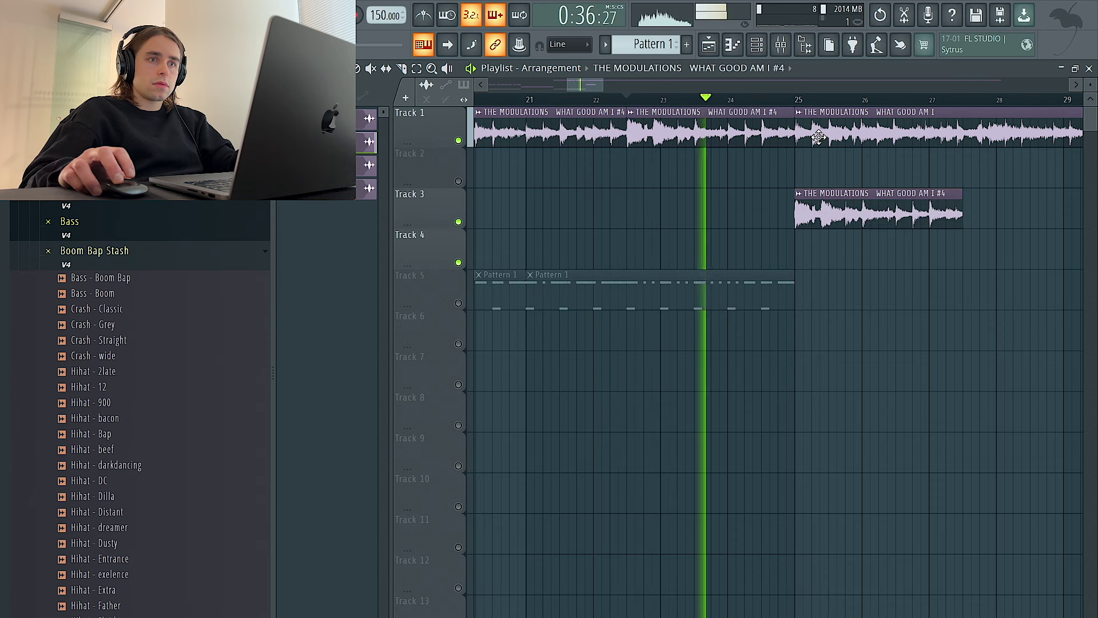
Move the Track 3 slice to the middle of bar 23 and park the Track 1 audio after that point on muted Track 2
{"action": "left_click_drag", "start_coordinate": [815, 138], "coordinate": [815, 172]}
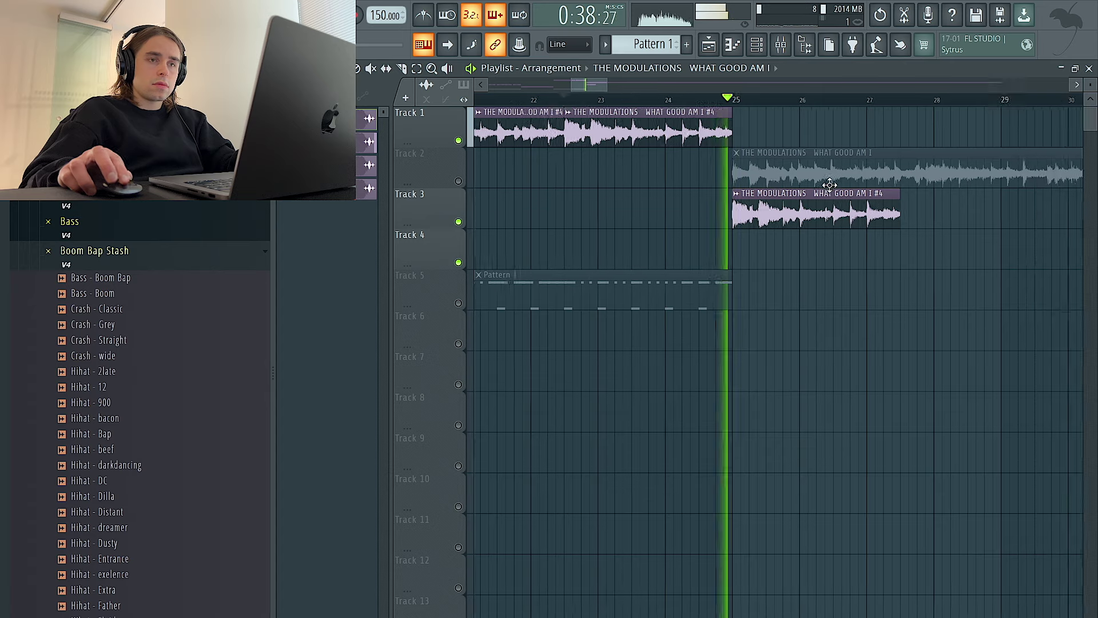
{"action": "left_click_drag", "start_coordinate": [756, 208], "coordinate": [657, 188]}
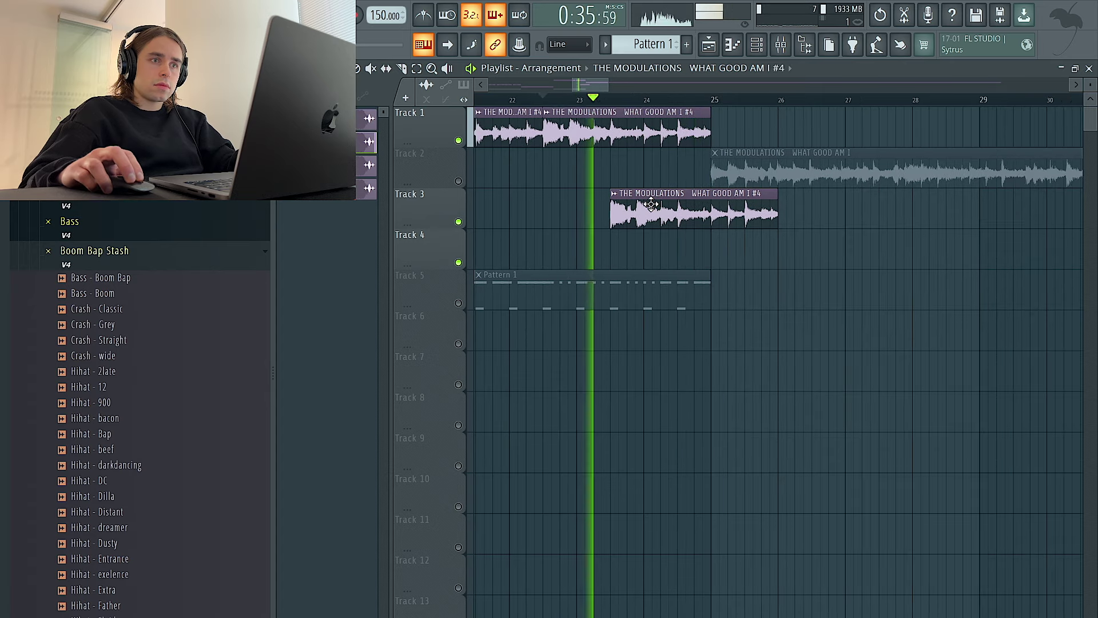
{"action": "key", "text": "space"}
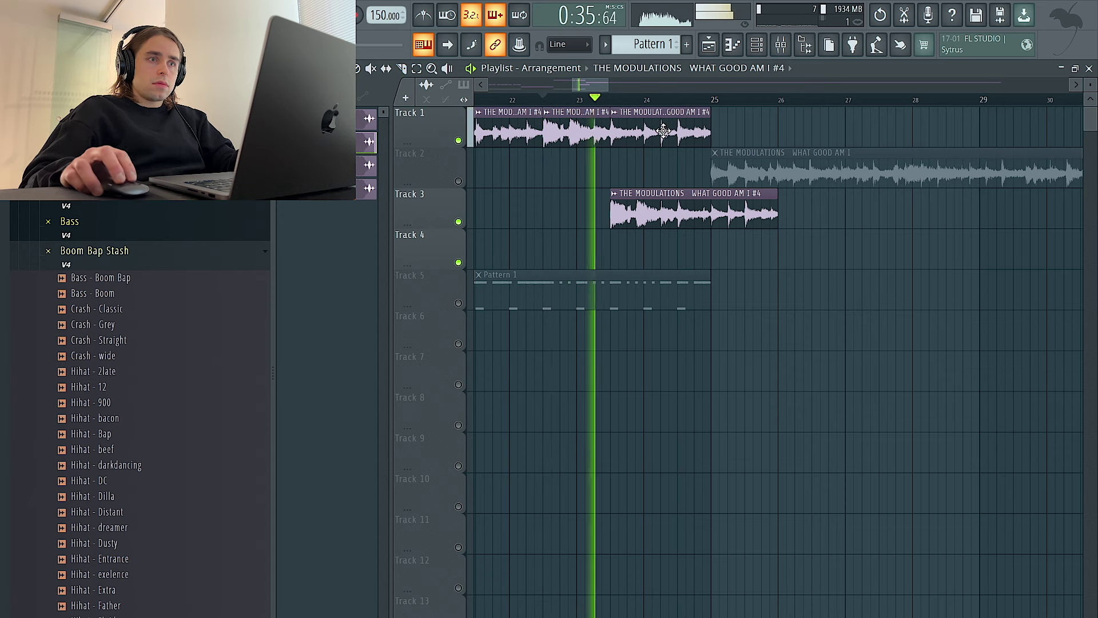
{"action": "left_click_drag", "start_coordinate": [661, 137], "coordinate": [662, 180]}
Cut the Track 3 slice at bar 25 and delete the part that extends past it
{"action": "left_click_drag", "start_coordinate": [711, 100], "coordinate": [611, 103]}
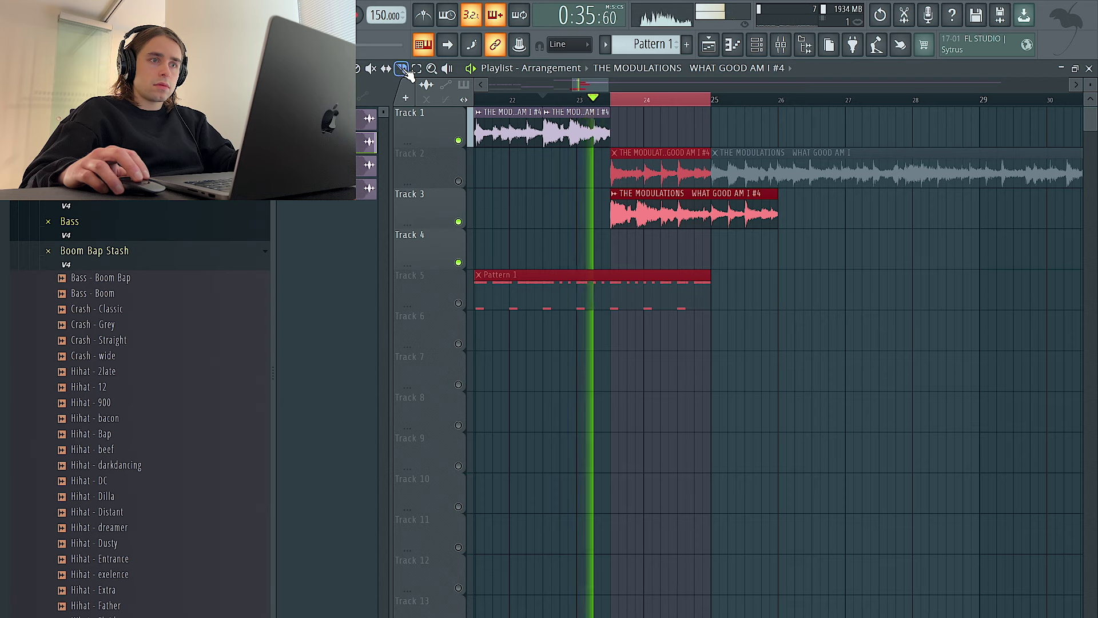
{"action": "left_click", "coordinate": [694, 212]}
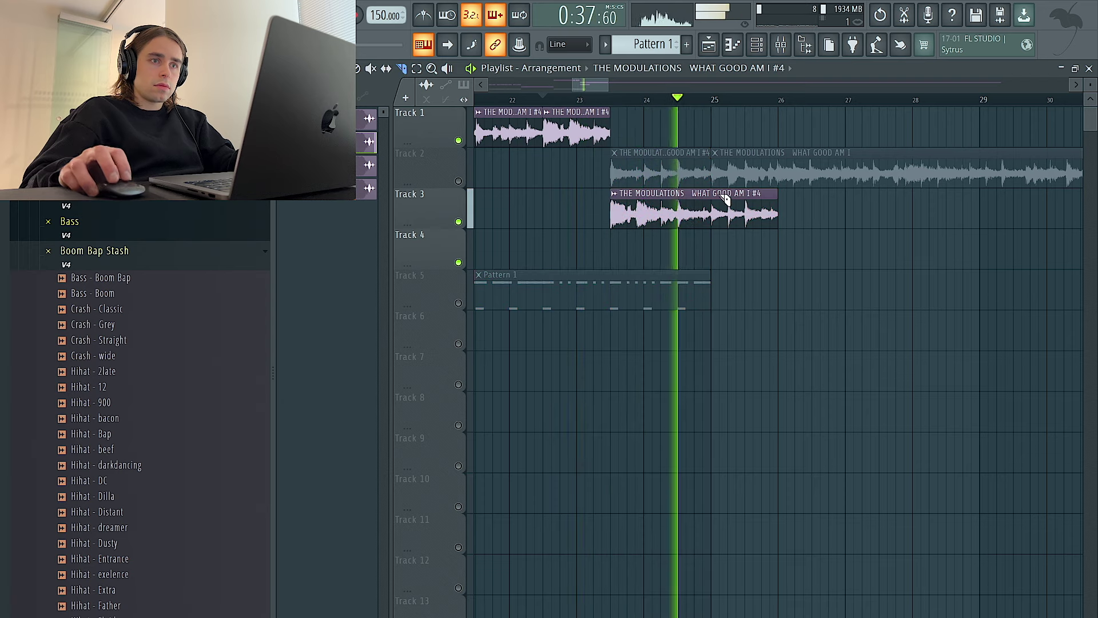
{"action": "right_click", "coordinate": [738, 215]}
Try duplicating the trimmed Track 3 slice three times in a row
{"action": "left_click_drag", "start_coordinate": [763, 216], "coordinate": [592, 207]}
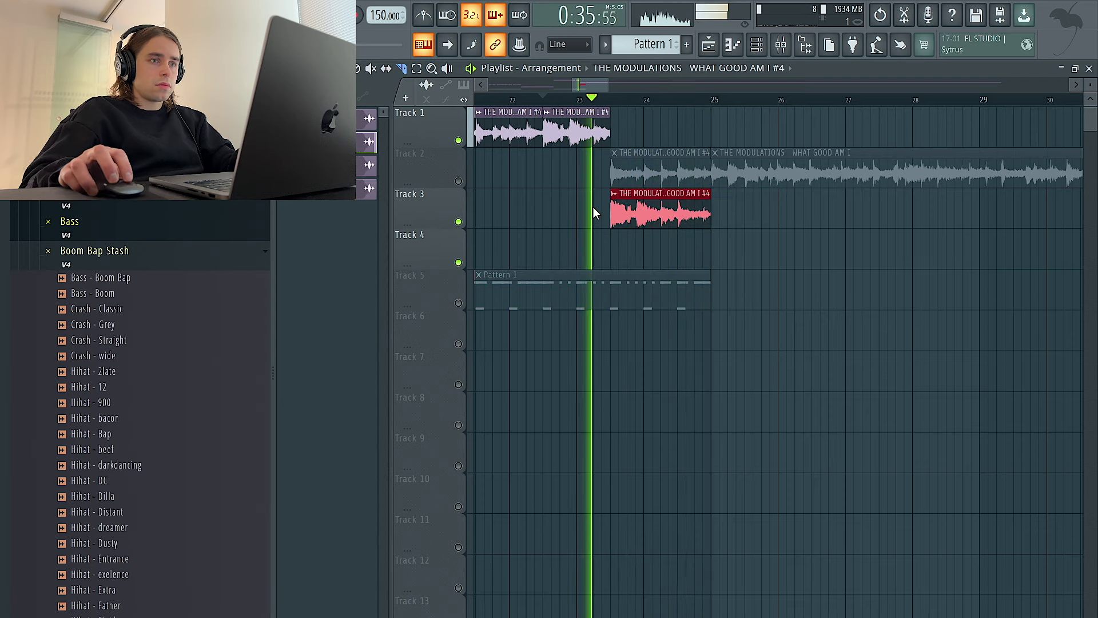
{"action": "key", "text": "ctrl+b"}
{"action": "key", "text": "ctrl+b"}
{"action": "key", "text": "ctrl+b"}
Duplicate the Pattern 1 clips on Track 5 across bars 25 to 33 and unmute the track
{"action": "left_click_drag", "start_coordinate": [746, 290], "coordinate": [449, 302]}
{"action": "key", "text": "ctrl+b"}
{"action": "left_click", "coordinate": [458, 303]}
Move the bar 23 slice up to Track 1 and return the remaining recording to Track 1 at bar 25
{"action": "scroll", "coordinate": [554, 284], "scroll_direction": "down", "scroll_amount": 3}
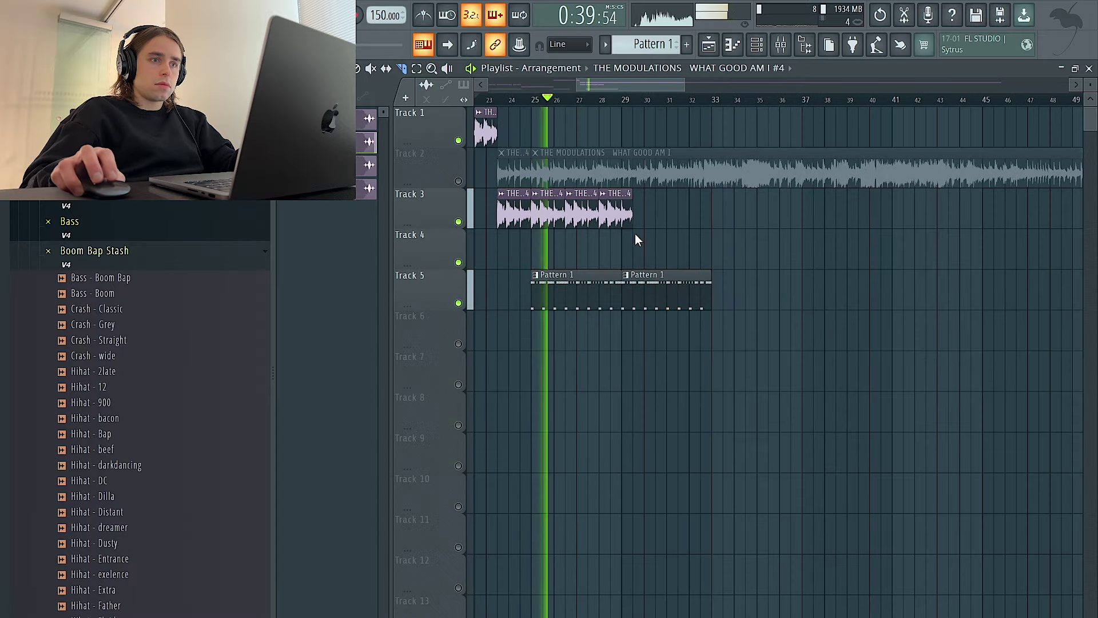
{"action": "scroll", "coordinate": [570, 219], "scroll_direction": "left", "scroll_amount": 4}
{"action": "left_click", "coordinate": [652, 99]}
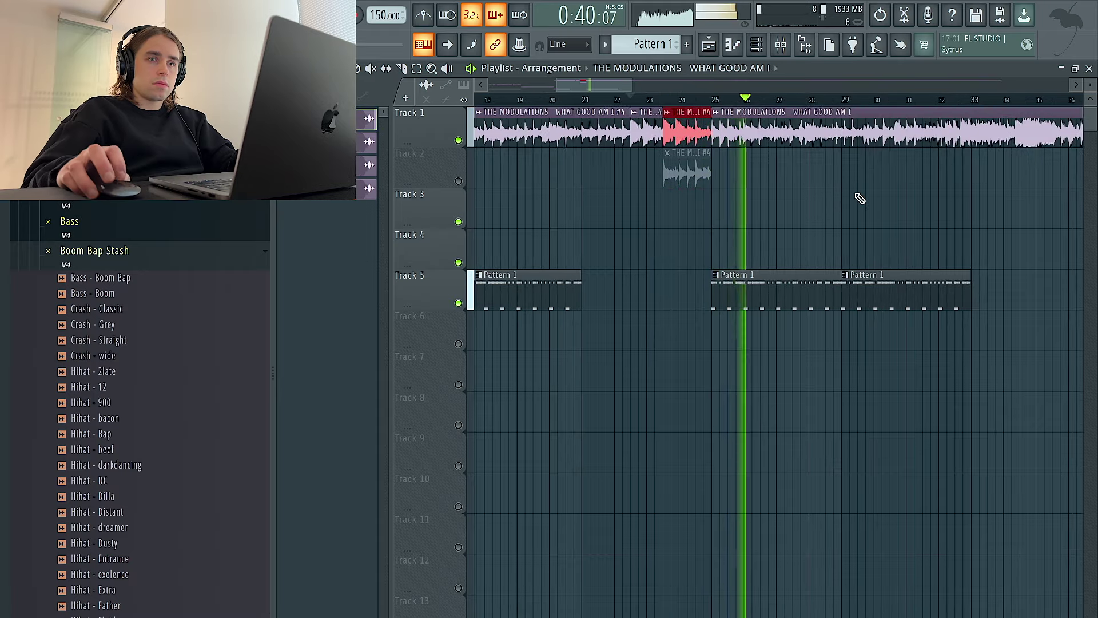
Open the channel settings of the Track 1 clip at bar 25, close them and undo the last change
{"action": "scroll", "coordinate": [860, 198], "scroll_direction": "up", "scroll_amount": 2}
{"action": "double_click", "coordinate": [815, 140]}
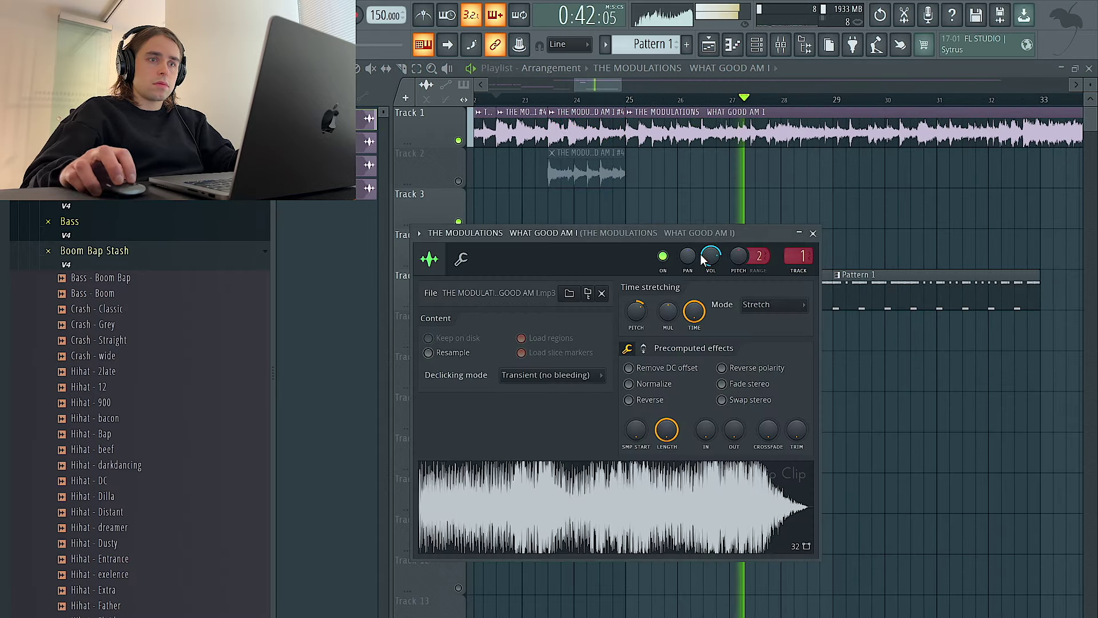
{"action": "left_click", "coordinate": [812, 234]}
{"action": "key", "text": "ctrl+z"}
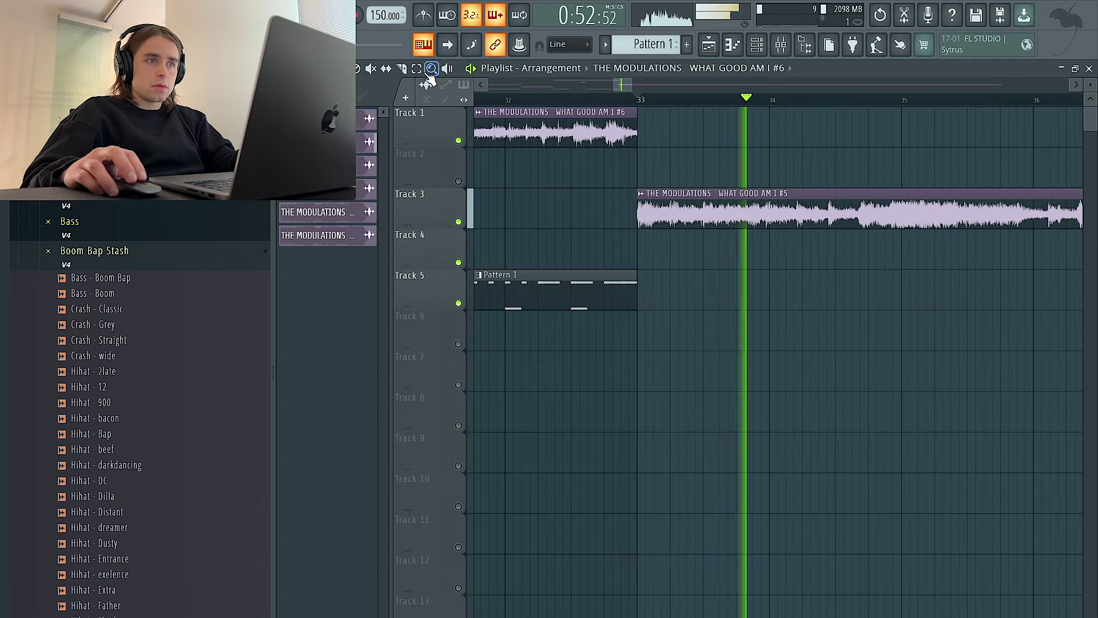
Slice the Track 3 recording that starts at bar 33 shortly before bar 41 and move the remainder to muted Track 2
{"action": "scroll", "coordinate": [670, 159], "scroll_direction": "down", "scroll_amount": 3}
{"action": "scroll", "coordinate": [761, 177], "scroll_direction": "up", "scroll_amount": 3}
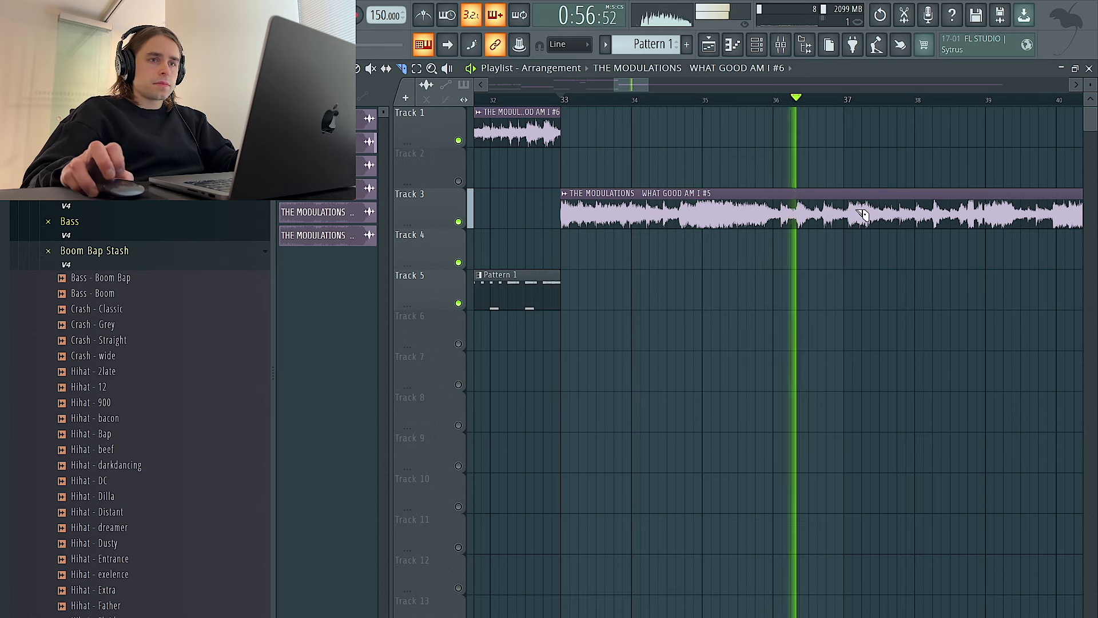
{"action": "scroll", "coordinate": [863, 214], "scroll_direction": "right", "scroll_amount": 2}
{"action": "scroll", "coordinate": [833, 217], "scroll_direction": "right", "scroll_amount": 4}
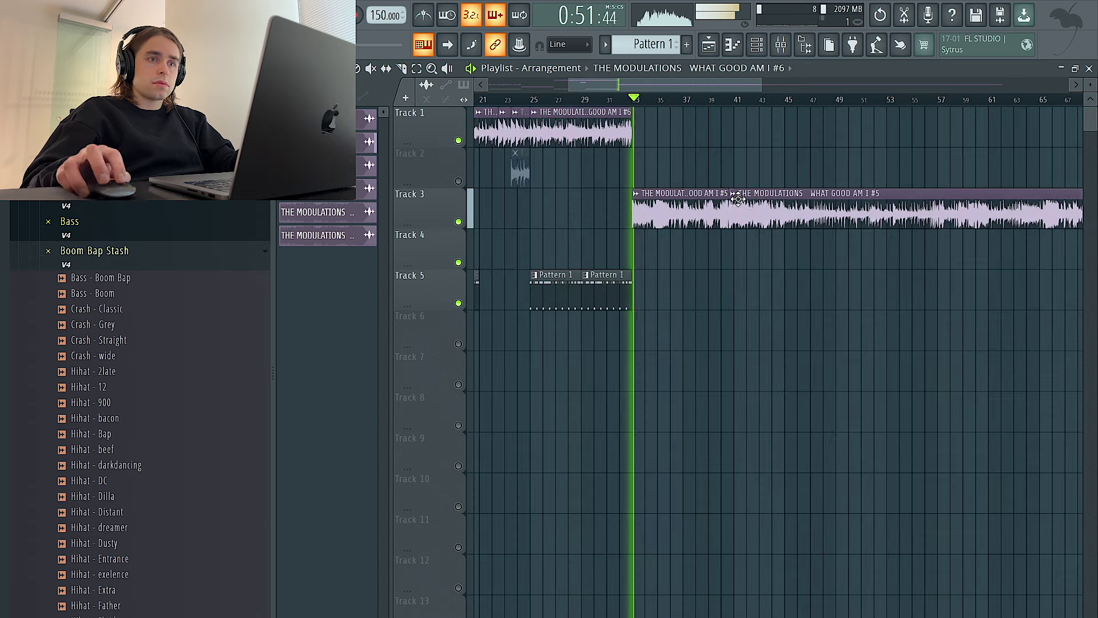
{"action": "left_click_drag", "start_coordinate": [775, 207], "coordinate": [772, 160]}
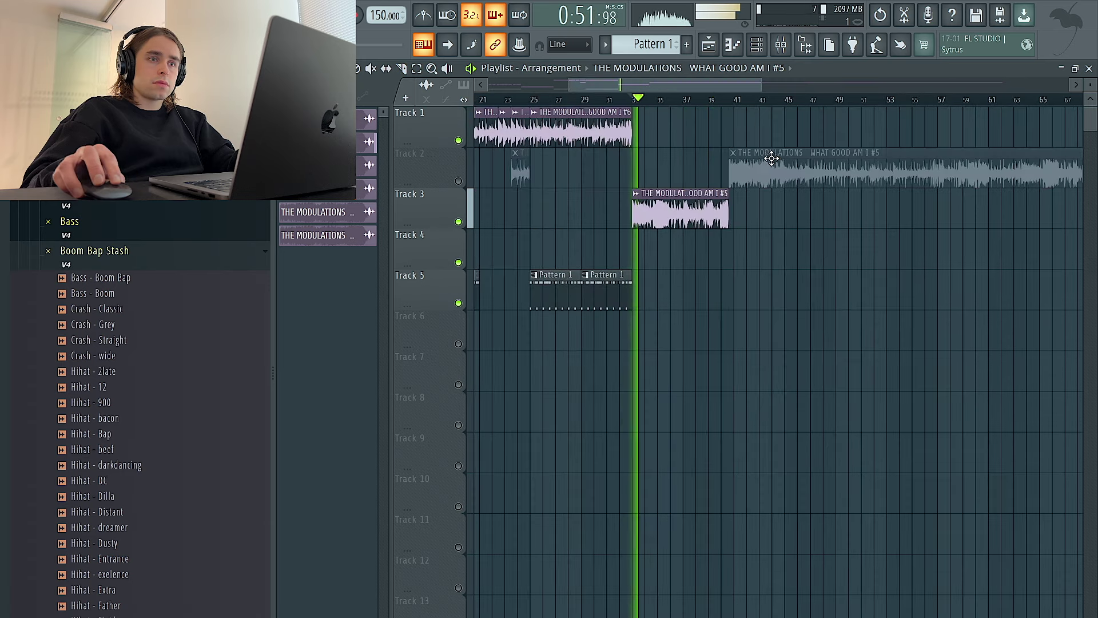
Fit the end of the Track 3 clip to bar 41 and align the muted remainder with it
{"action": "scroll", "coordinate": [701, 191], "scroll_direction": "up", "scroll_amount": 2}
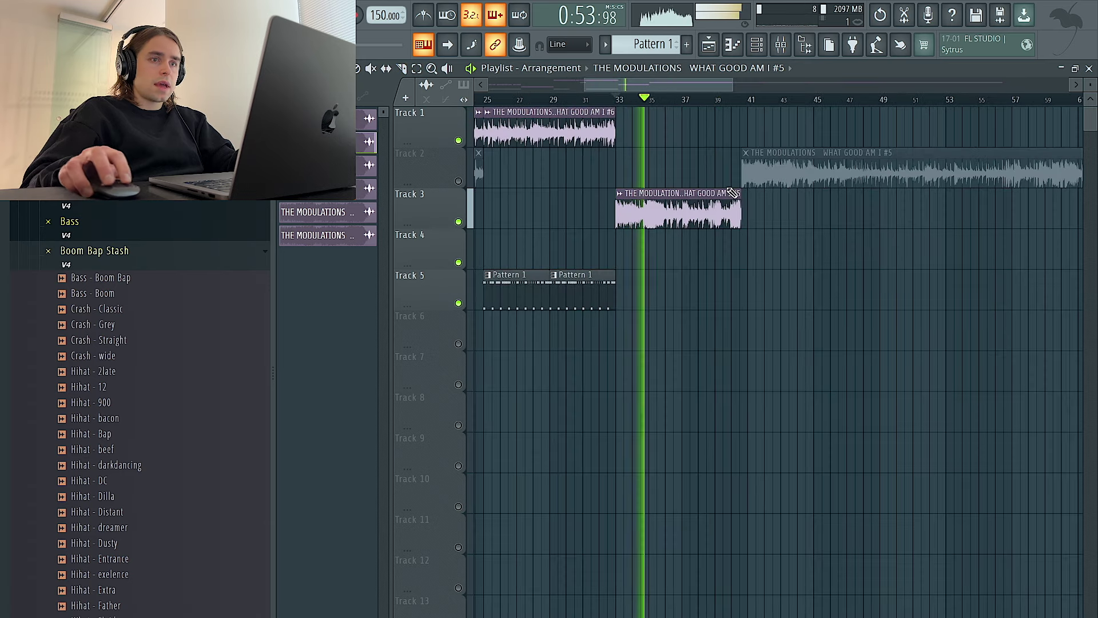
{"action": "scroll", "coordinate": [743, 195], "scroll_direction": "up", "scroll_amount": 6}
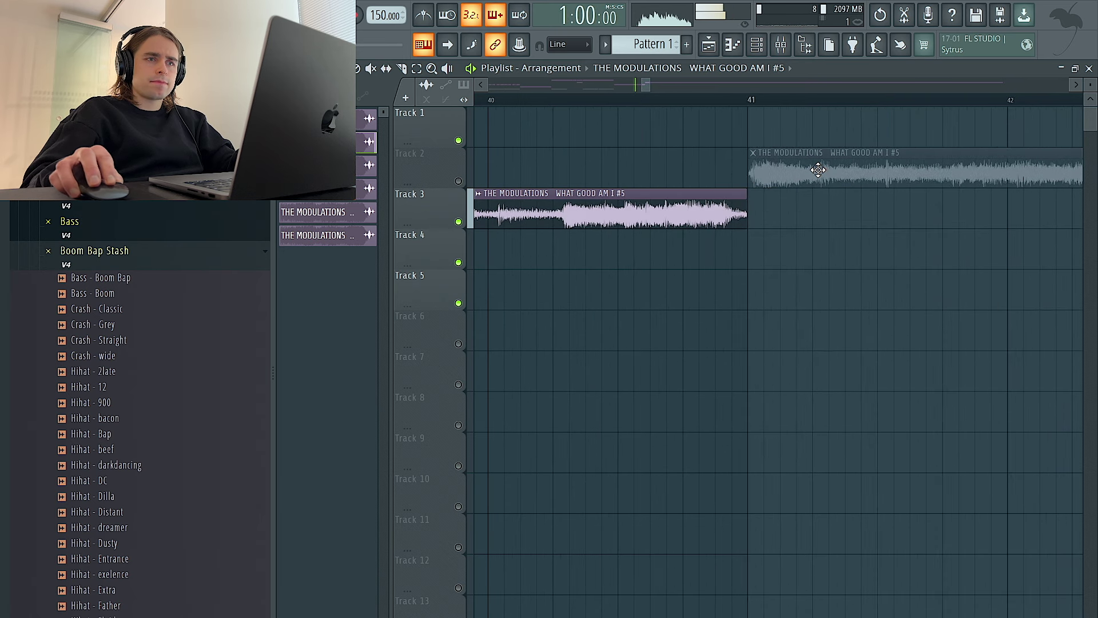
{"action": "scroll", "coordinate": [817, 169], "scroll_direction": "down", "scroll_amount": 5}
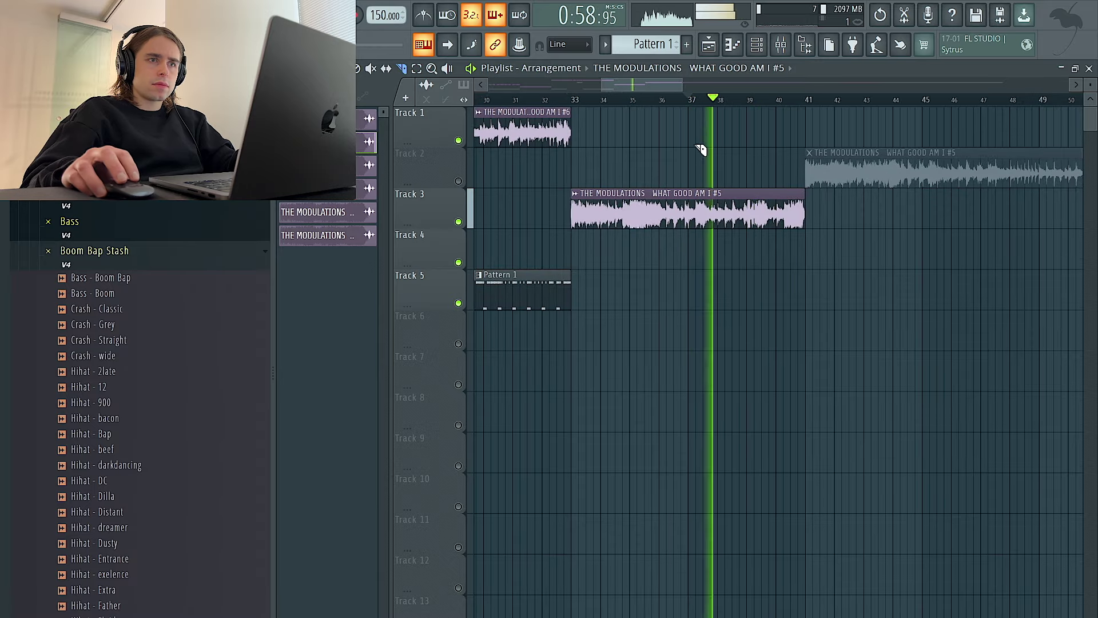
Slice the Track 3 clip at bar 36 and again at bar 40
{"action": "scroll", "coordinate": [662, 114], "scroll_direction": "up", "scroll_amount": 5}
{"action": "left_click", "coordinate": [683, 225]}
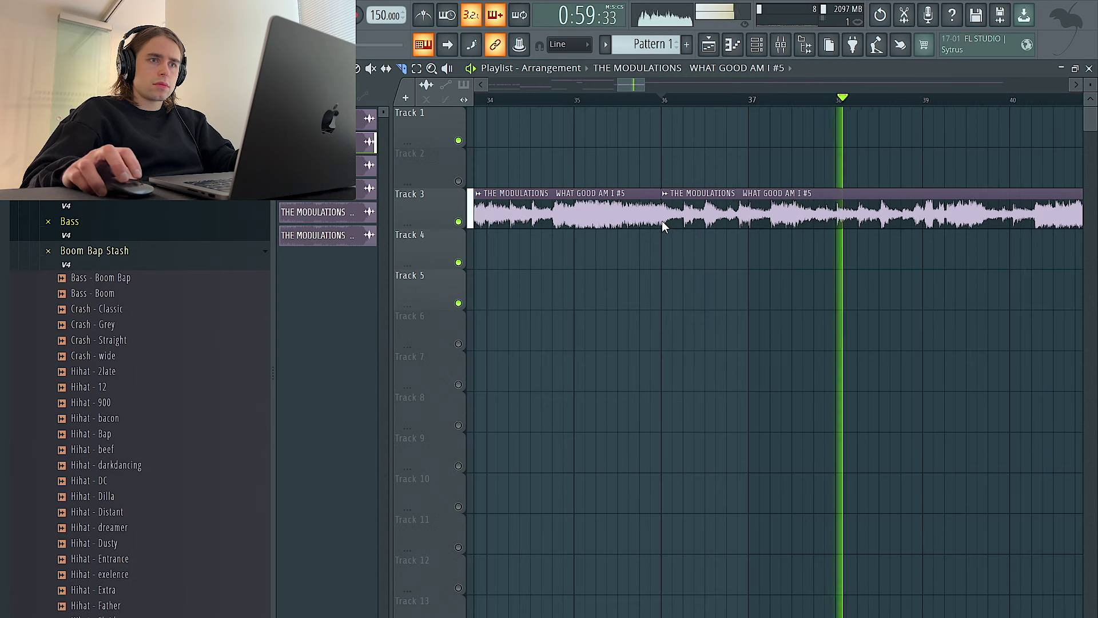
{"action": "scroll", "coordinate": [661, 221], "scroll_direction": "down", "scroll_amount": 3}
{"action": "scroll", "coordinate": [814, 228], "scroll_direction": "up", "scroll_amount": 4}
{"action": "left_click", "coordinate": [799, 229]}
{"action": "scroll", "coordinate": [797, 227], "scroll_direction": "down", "scroll_amount": 5}
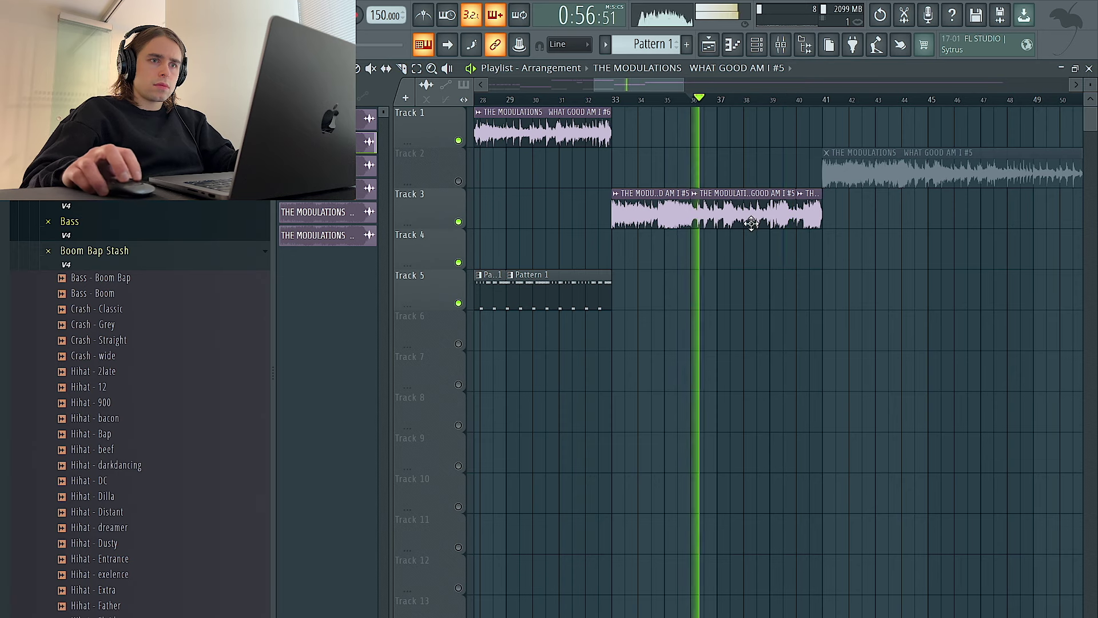
Place a copy of the four-bar slice on Track 4 and Pattern 1 on Track 5 at bar 41, and duplicate both to bar 45
{"action": "scroll", "coordinate": [768, 261], "scroll_direction": "right", "scroll_amount": 3}
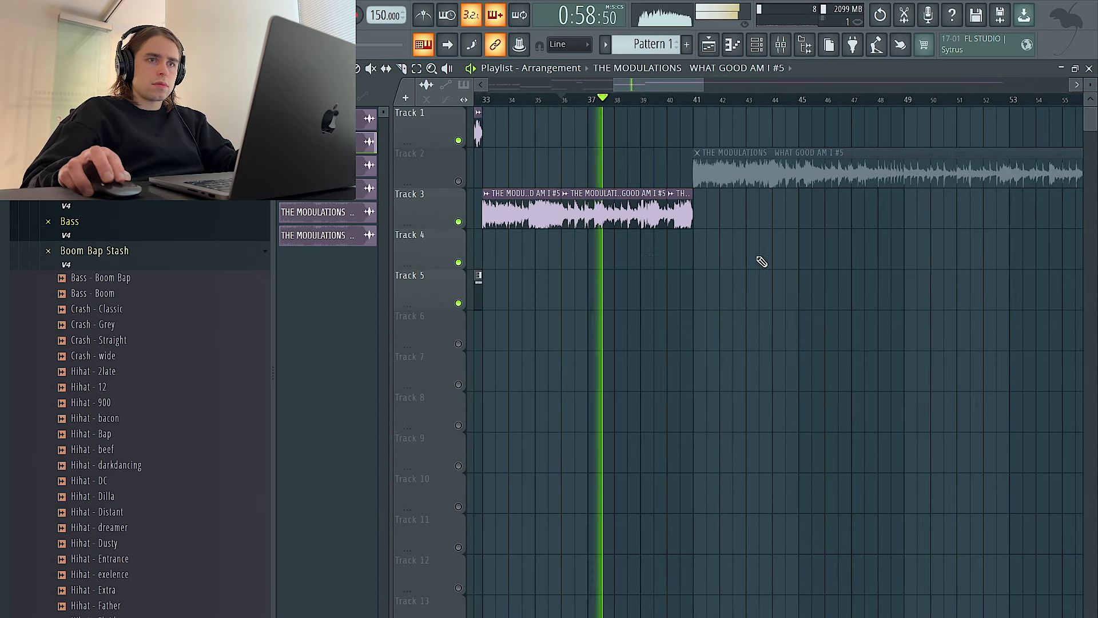
{"action": "left_click", "coordinate": [691, 251]}
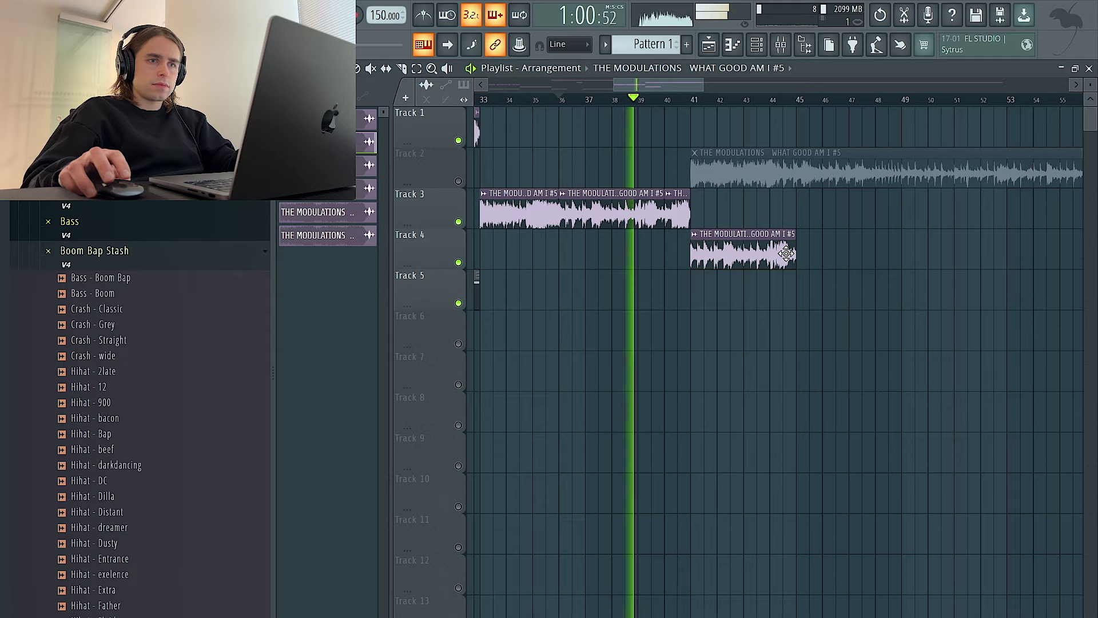
{"action": "scroll", "coordinate": [693, 309], "scroll_direction": "down", "scroll_amount": 3}
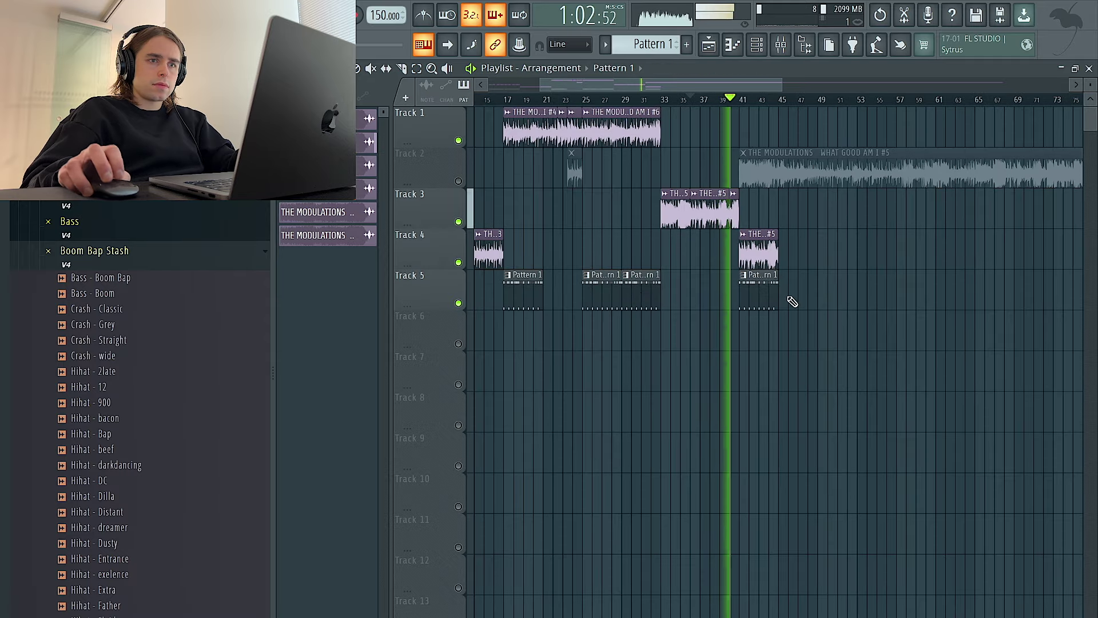
{"action": "left_click_drag", "start_coordinate": [756, 249], "coordinate": [789, 333]}
{"action": "key", "text": "ctrl+b"}
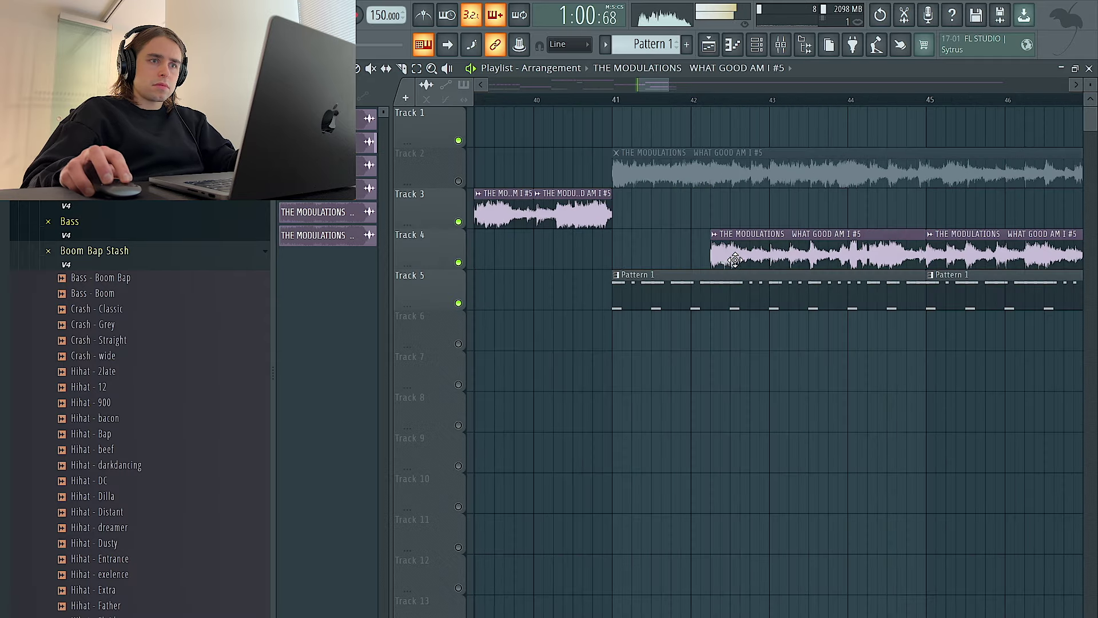
Move the shortened Track 4 clip back to bar 41 and slice it at bar 42
{"action": "left_click_drag", "start_coordinate": [731, 256], "coordinate": [634, 257]}
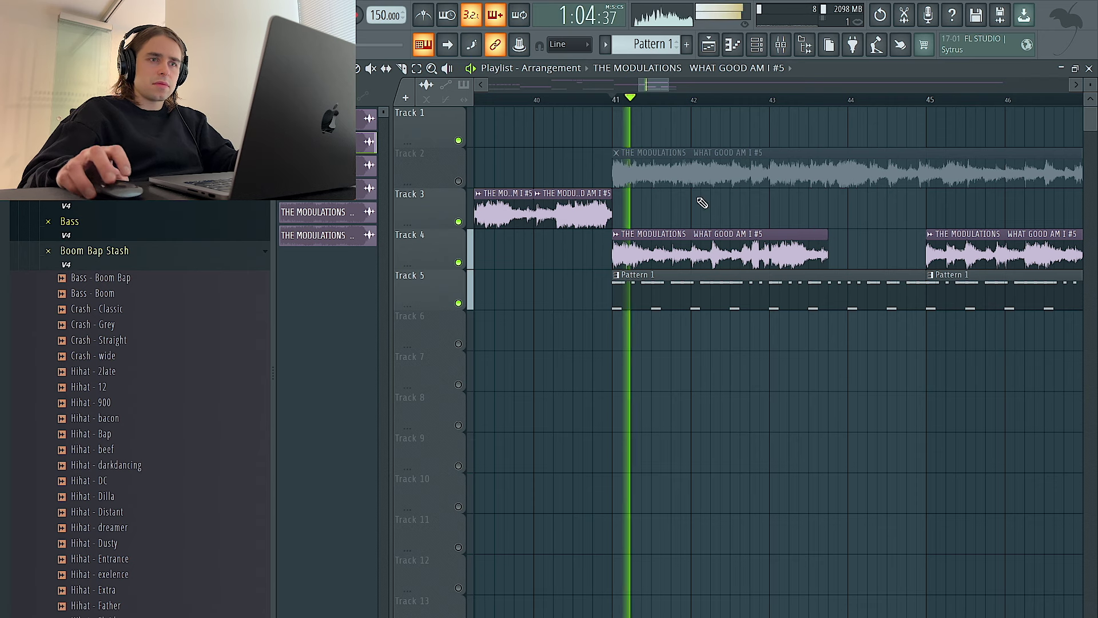
{"action": "left_click", "coordinate": [401, 69]}
{"action": "left_click", "coordinate": [701, 268]}
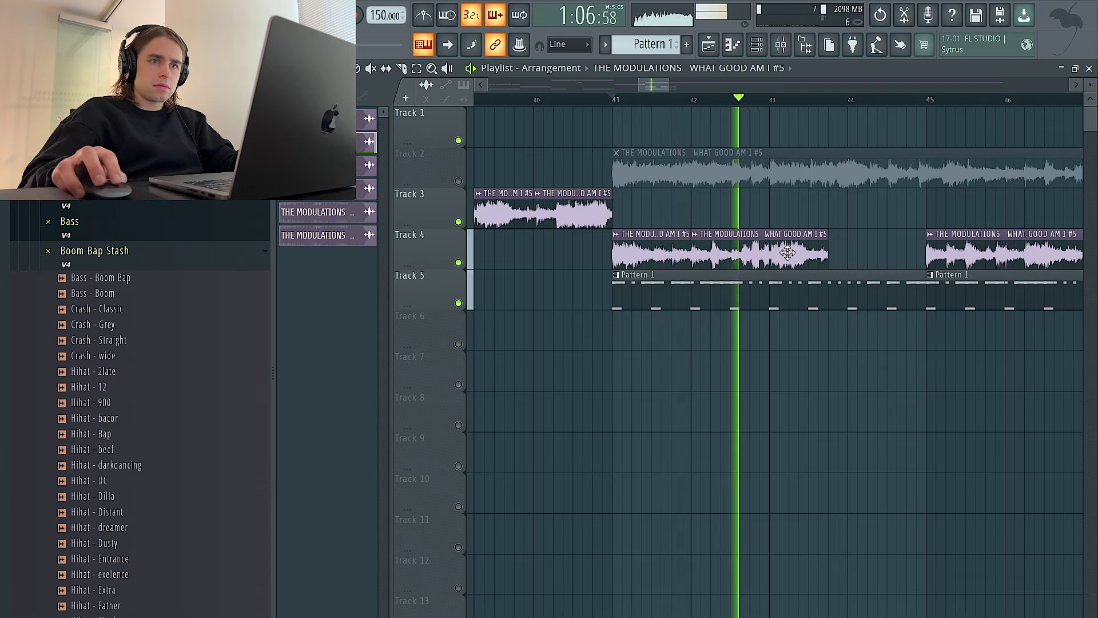
Shift the second Track 4 slice into the latter half of bar 43, duplicate the first slice into bar 42, and play the result
{"action": "key", "text": "space"}
{"action": "left_click_drag", "start_coordinate": [736, 249], "coordinate": [863, 255]}
{"action": "left_click_drag", "start_coordinate": [772, 257], "coordinate": [589, 255]}
{"action": "key", "text": "ctrl+b"}
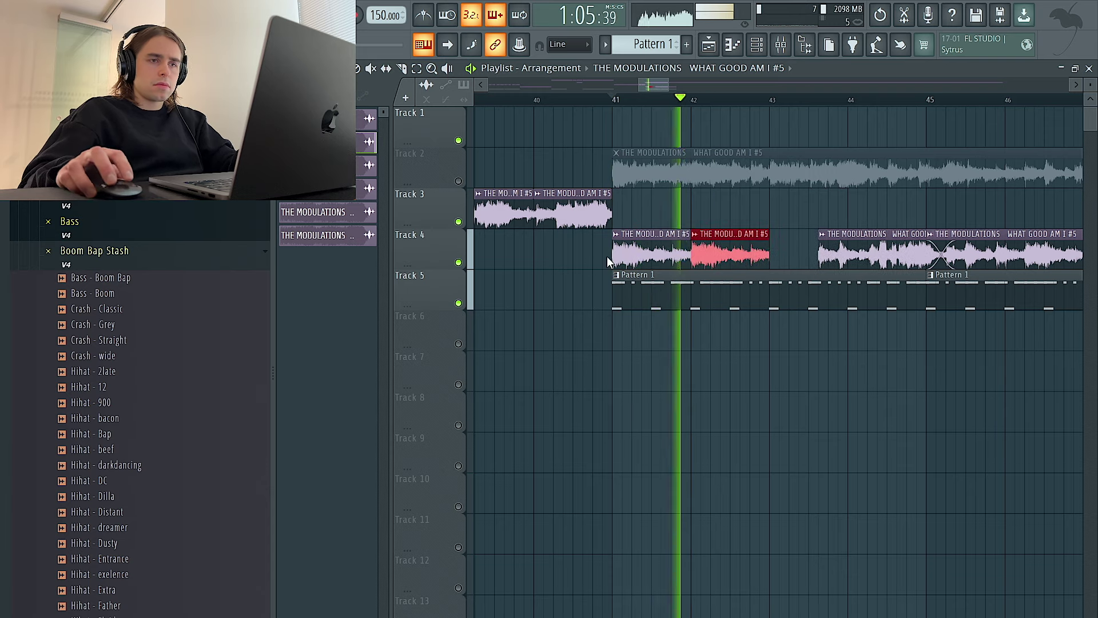
{"action": "key", "text": "space"}
{"action": "scroll", "coordinate": [736, 255], "scroll_direction": "right", "scroll_amount": 2}
{"action": "key", "text": "space"}
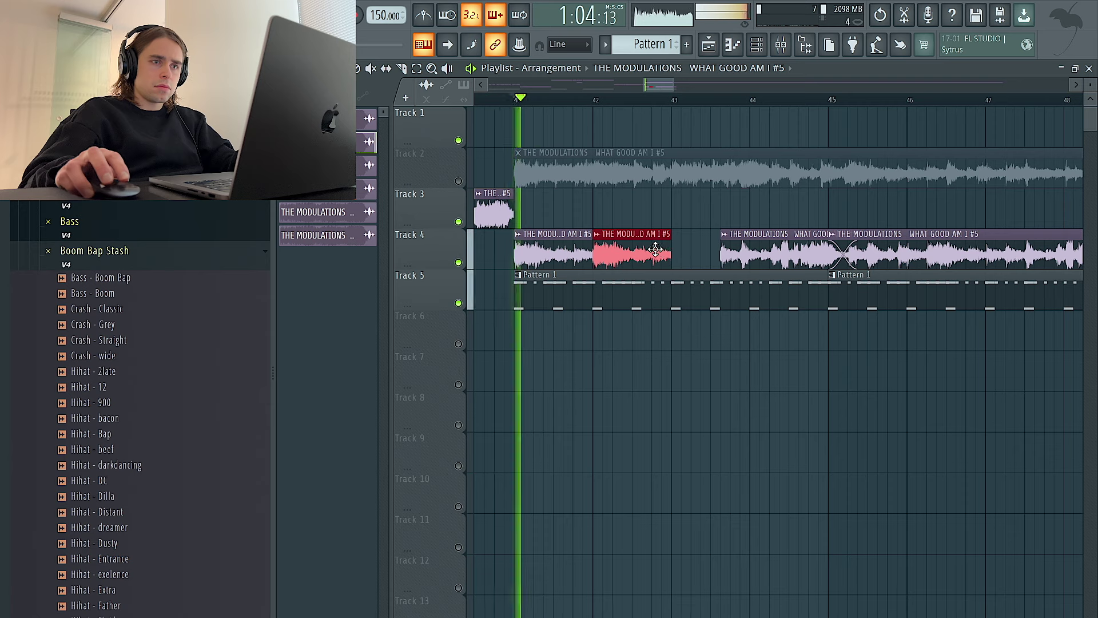
Extend the second Track 4 clip to bar 44 and move it up to Track 3 at bar 42
{"action": "key", "text": "space"}
{"action": "left_click_drag", "start_coordinate": [627, 249], "coordinate": [604, 257]}
{"action": "key", "text": "space"}
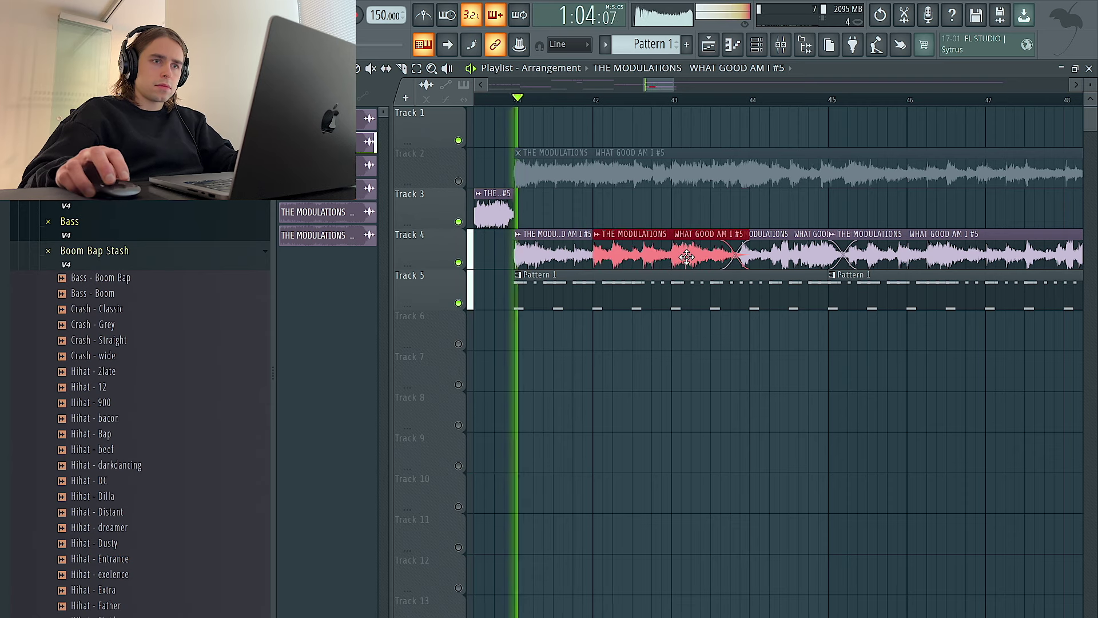
{"action": "left_click_drag", "start_coordinate": [684, 257], "coordinate": [680, 217]}
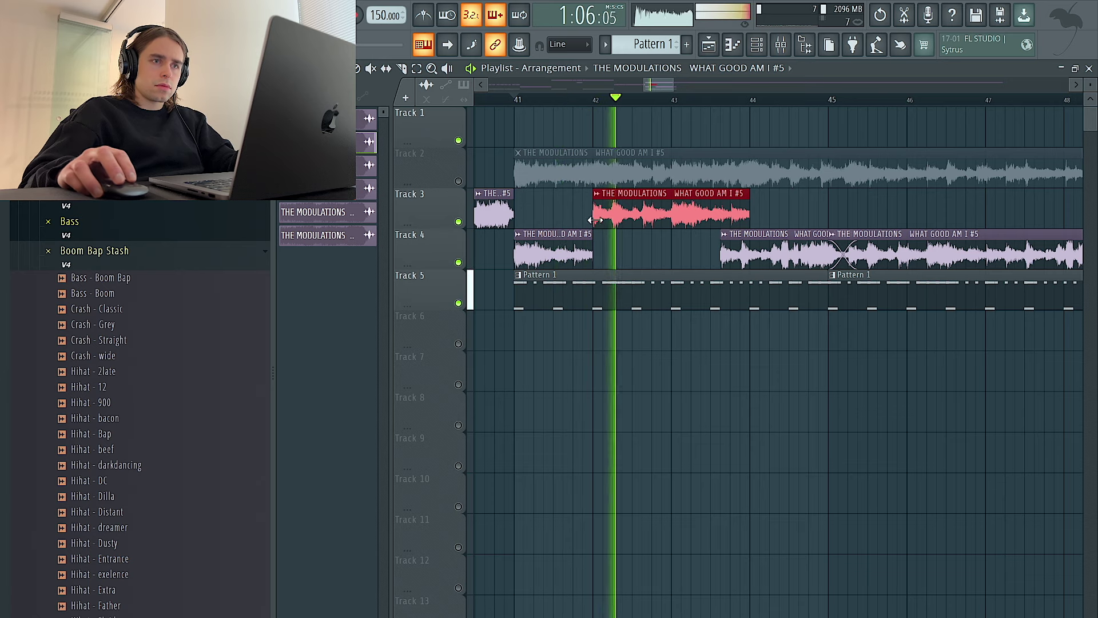
Trim the Track 3 clip to span bars 42 to 43 and play the result
{"action": "left_click_drag", "start_coordinate": [605, 219], "coordinate": [655, 218]}
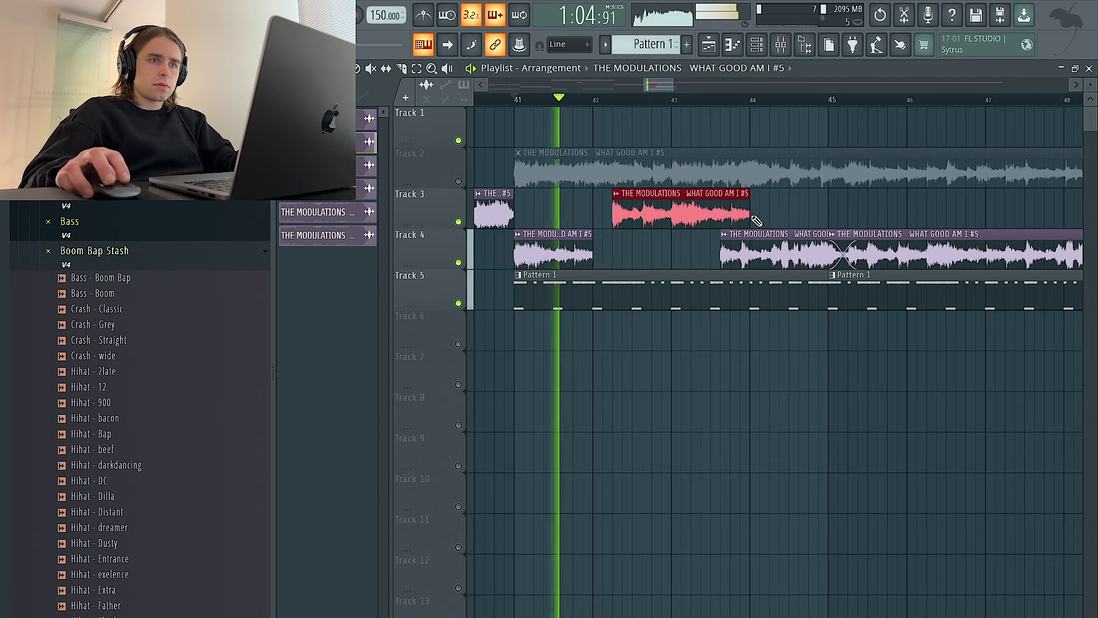
{"action": "left_click_drag", "start_coordinate": [740, 216], "coordinate": [671, 216]}
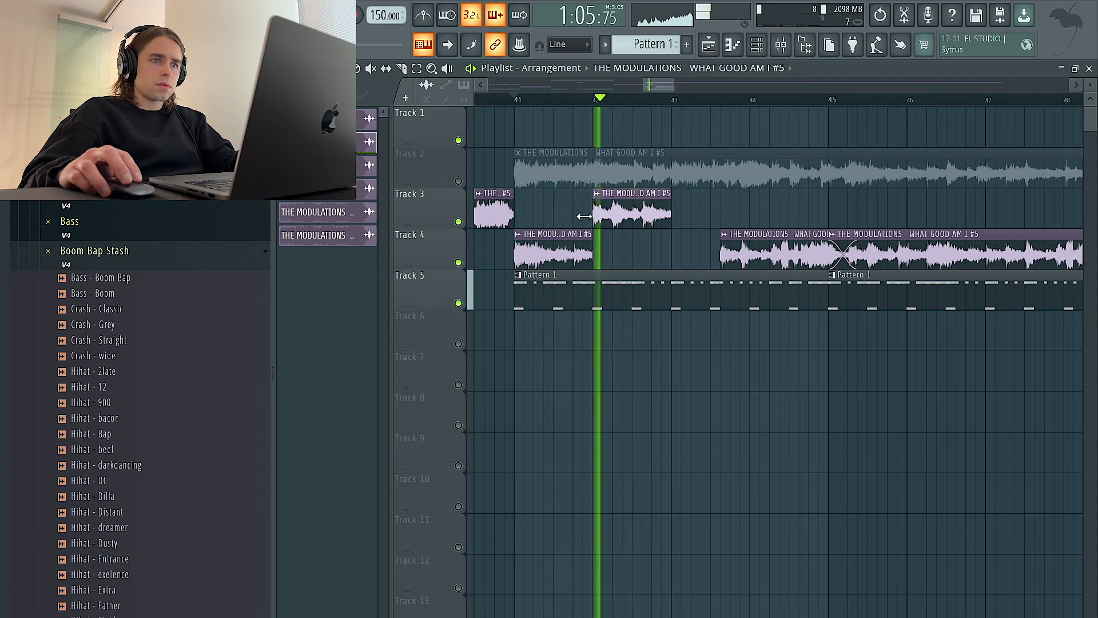
{"action": "left_click_drag", "start_coordinate": [550, 217], "coordinate": [573, 217]}
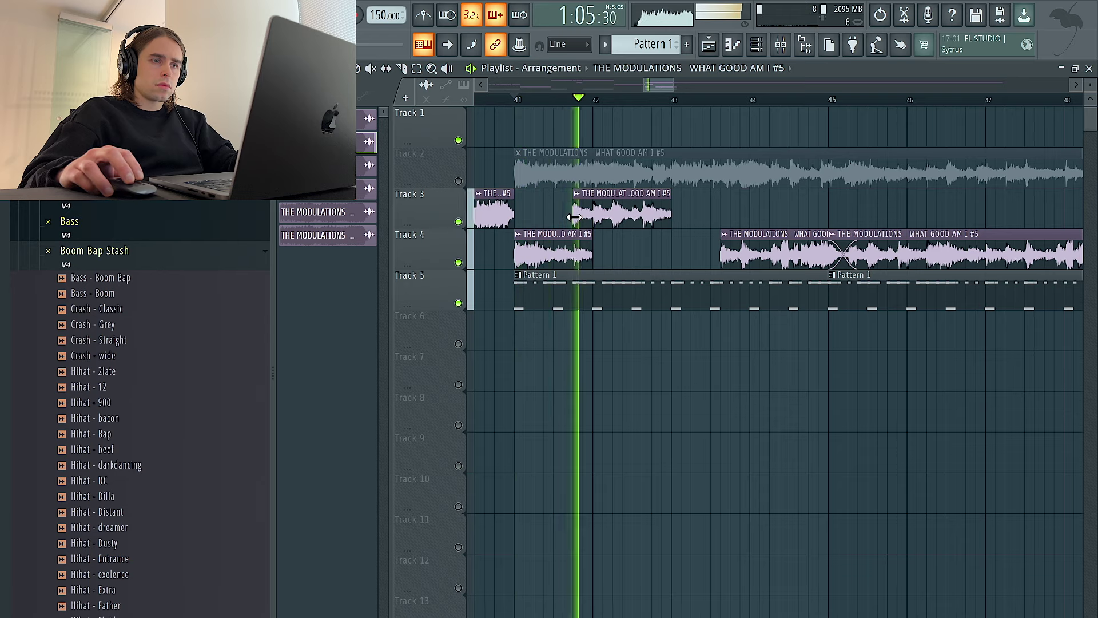
{"action": "key", "text": "space"}
{"action": "key", "text": "space"}
{"action": "scroll", "coordinate": [623, 226], "scroll_direction": "right", "scroll_amount": 1}
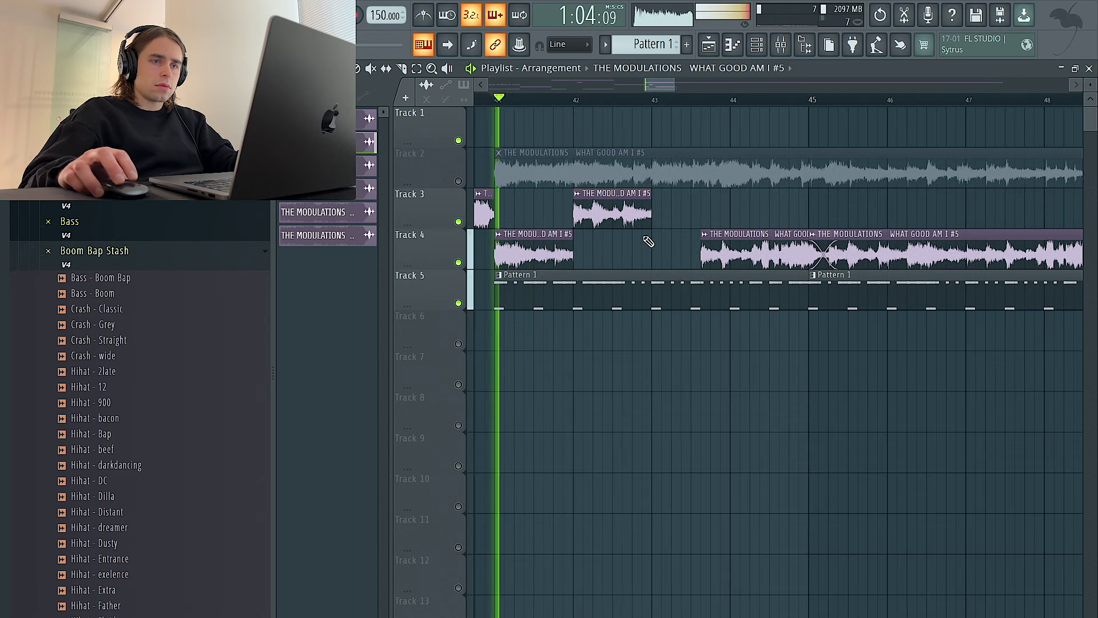
Move the leftover Track 4 clips out past bar 48 and replay from bar 41
{"action": "scroll", "coordinate": [662, 242], "scroll_direction": "down", "scroll_amount": 3}
{"action": "left_click_drag", "start_coordinate": [797, 263], "coordinate": [888, 251]}
{"action": "left_click", "coordinate": [584, 234]}
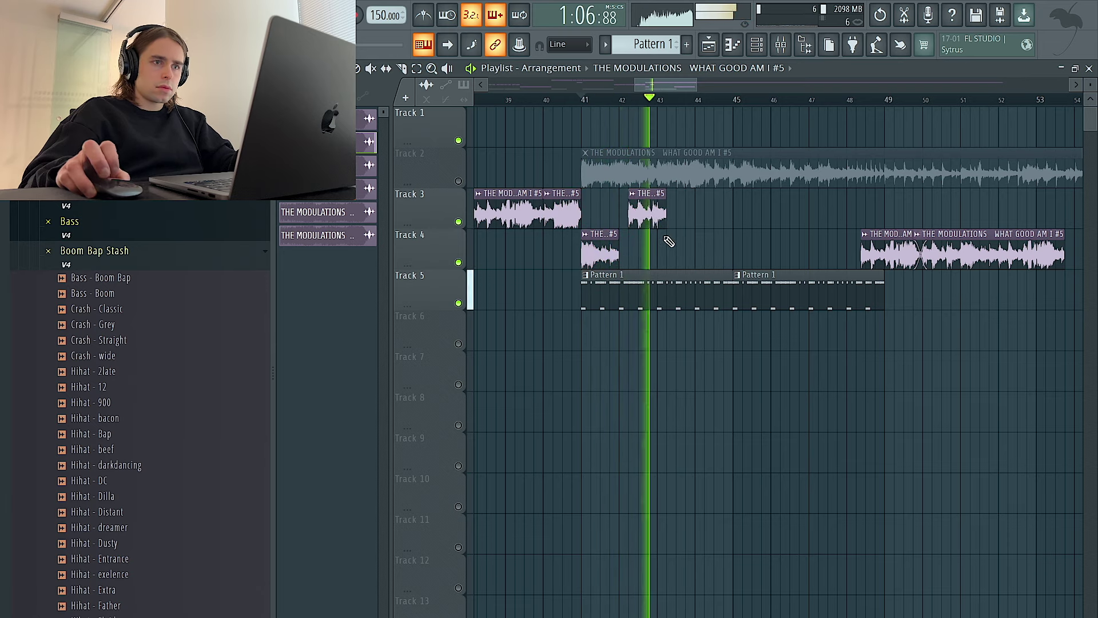
Extend the Track 3 clip in bar 42 to bar 45, and duplicate the four-bar chop to bar 45
{"action": "scroll", "coordinate": [657, 234], "scroll_direction": "up", "scroll_amount": 2}
{"action": "scroll", "coordinate": [657, 234], "scroll_direction": "down", "scroll_amount": 2}
{"action": "left_click_drag", "start_coordinate": [714, 252], "coordinate": [549, 217]}
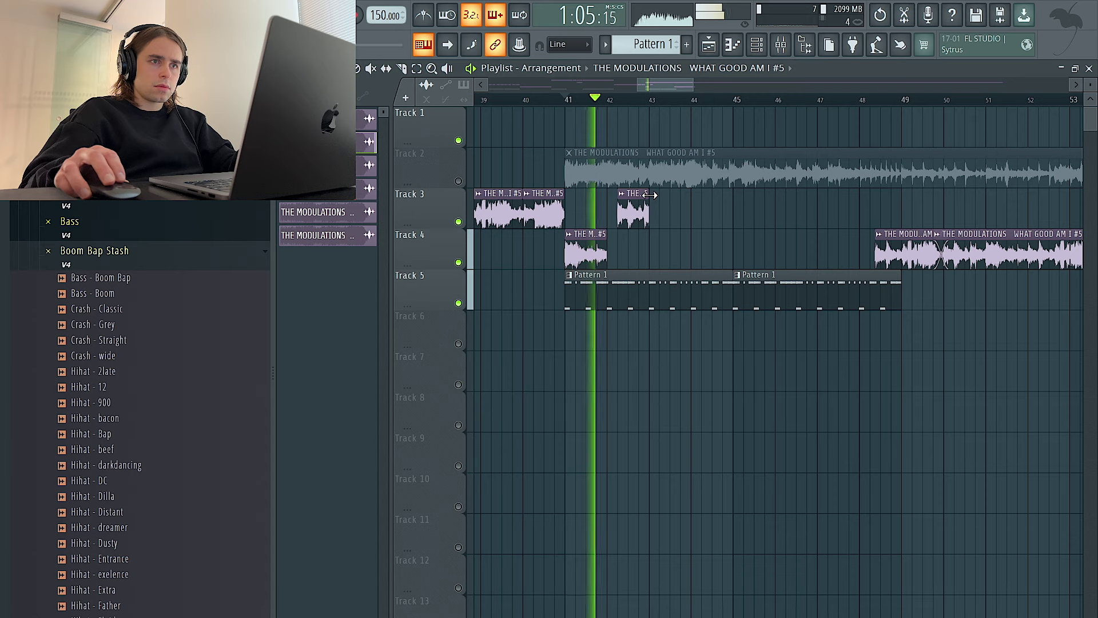
{"action": "left_click_drag", "start_coordinate": [687, 199], "coordinate": [720, 200]}
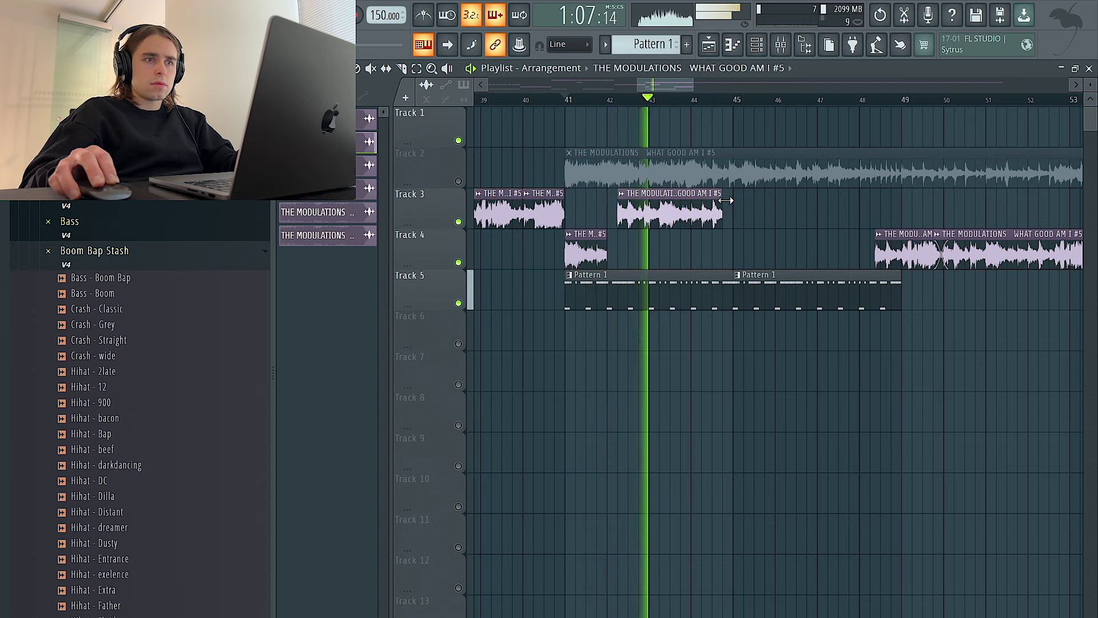
{"action": "left_click_drag", "start_coordinate": [721, 196], "coordinate": [582, 226]}
{"action": "key", "text": "ctrl+b"}
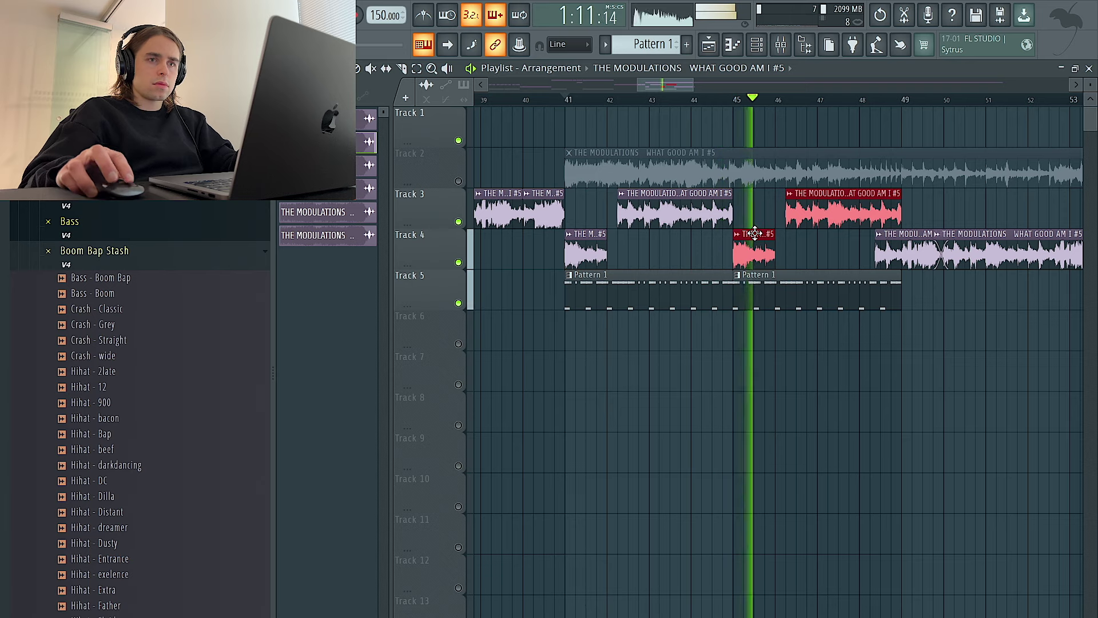
Move the leftover Track 4 clips clear of the arrangement, past bar 55, and replay from bar 41
{"action": "left_click_drag", "start_coordinate": [770, 252], "coordinate": [1025, 252]}
{"action": "scroll", "coordinate": [796, 240], "scroll_direction": "down", "scroll_amount": 1}
{"action": "scroll", "coordinate": [796, 240], "scroll_direction": "down", "scroll_amount": 2}
{"action": "left_click_drag", "start_coordinate": [756, 100], "coordinate": [605, 100]}
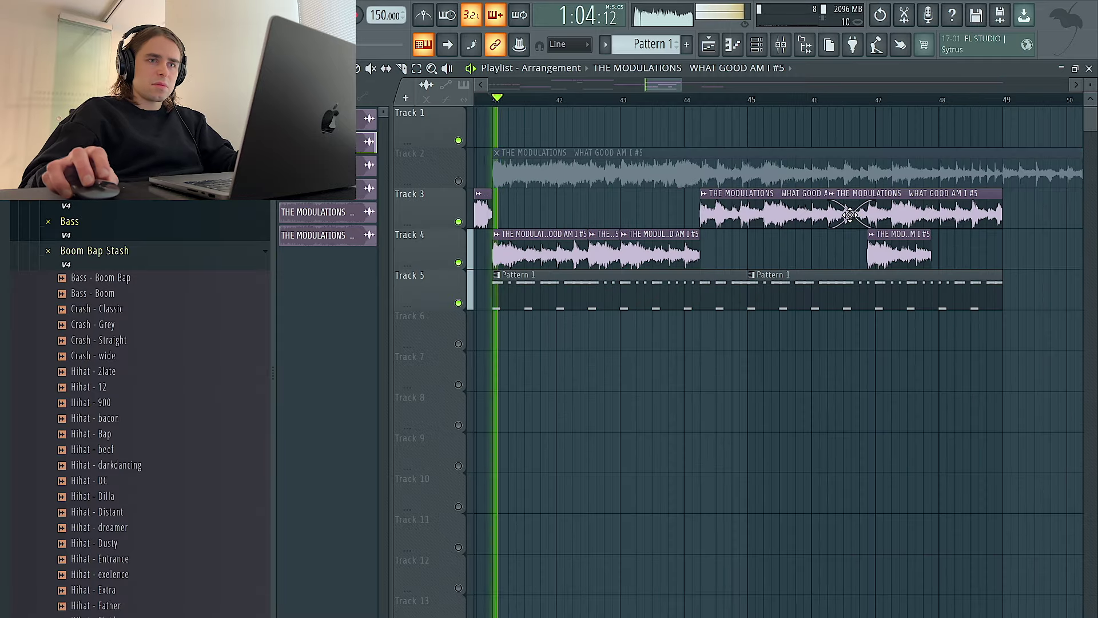
Clear the Track 3 and Track 4 audio after bar 45, and duplicate the new four-bar chop to bar 45
{"action": "right_click", "coordinate": [886, 210]}
{"action": "left_click_drag", "start_coordinate": [874, 198], "coordinate": [747, 200]}
{"action": "right_click", "coordinate": [898, 251]}
{"action": "left_click_drag", "start_coordinate": [878, 251], "coordinate": [518, 209]}
{"action": "key", "text": "ctrl+b"}
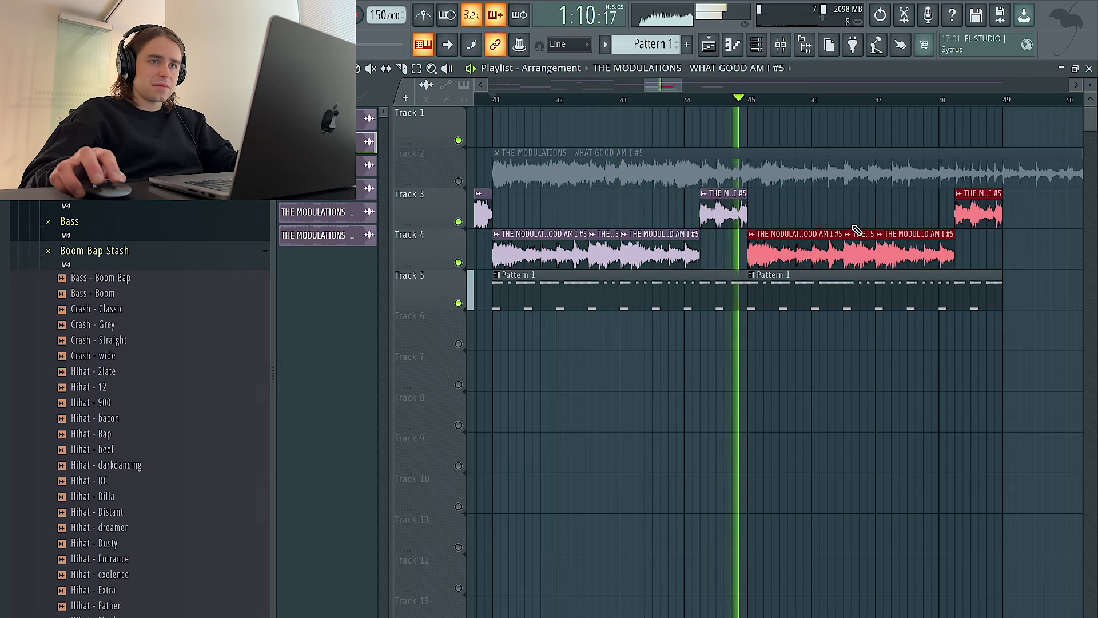
Set the playback range to bars 41 to 49 and deselect the clips within it
{"action": "scroll", "coordinate": [853, 207], "scroll_direction": "down", "scroll_amount": 5}
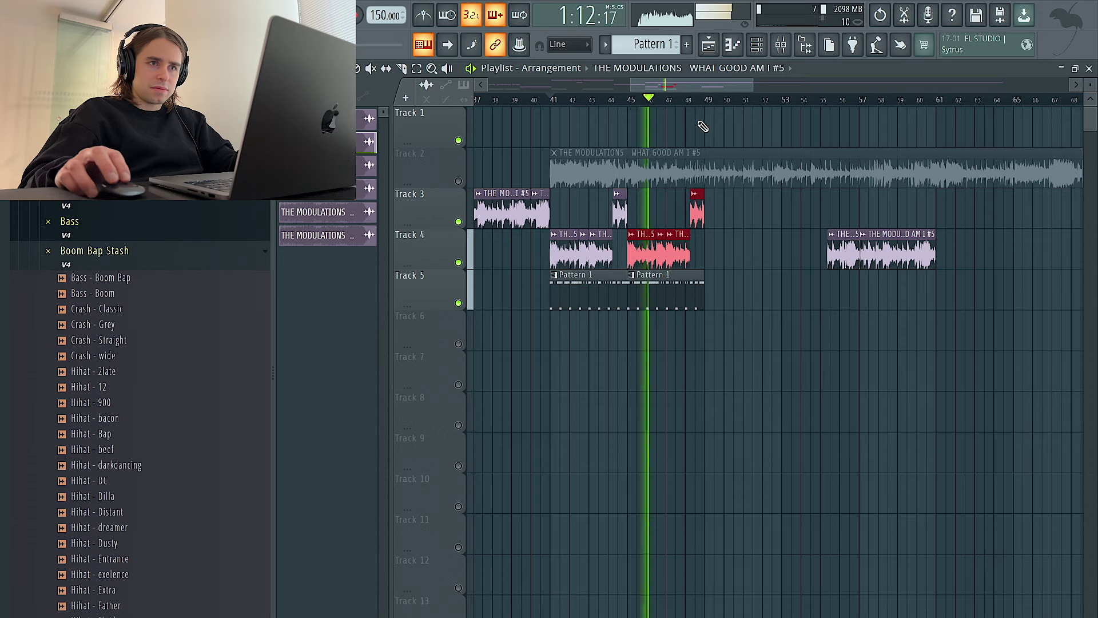
{"action": "left_click_drag", "start_coordinate": [706, 105], "coordinate": [553, 100]}
{"action": "scroll", "coordinate": [655, 221], "scroll_direction": "up", "scroll_amount": 3}
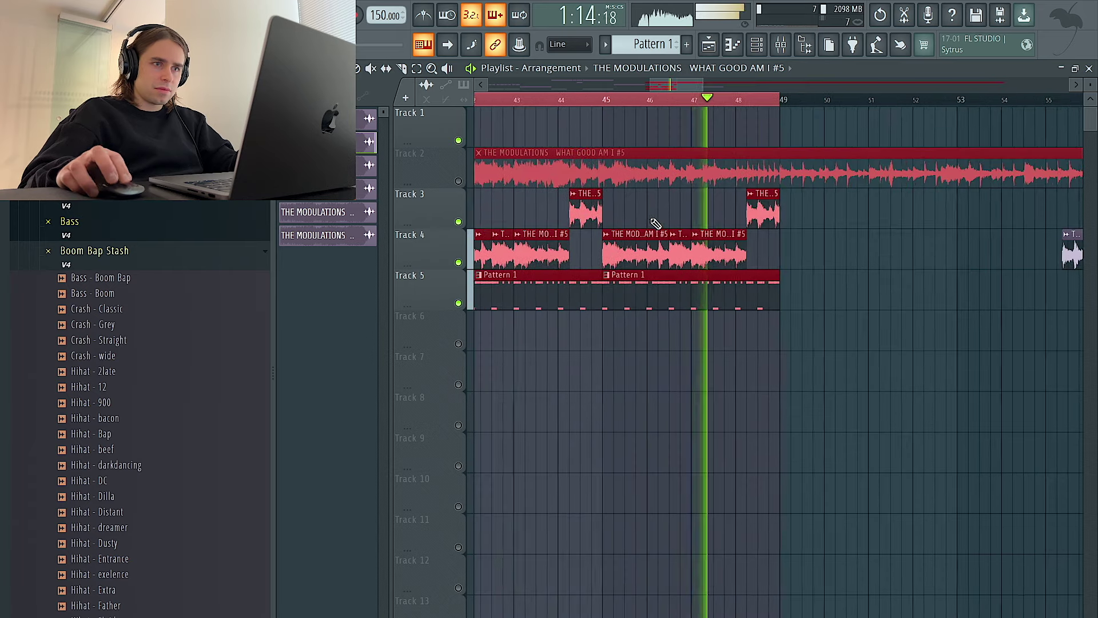
{"action": "scroll", "coordinate": [669, 223], "scroll_direction": "left", "scroll_amount": 4}
{"action": "scroll", "coordinate": [767, 224], "scroll_direction": "up", "scroll_amount": 3}
{"action": "left_click", "coordinate": [754, 224], "text": "ctrl"}
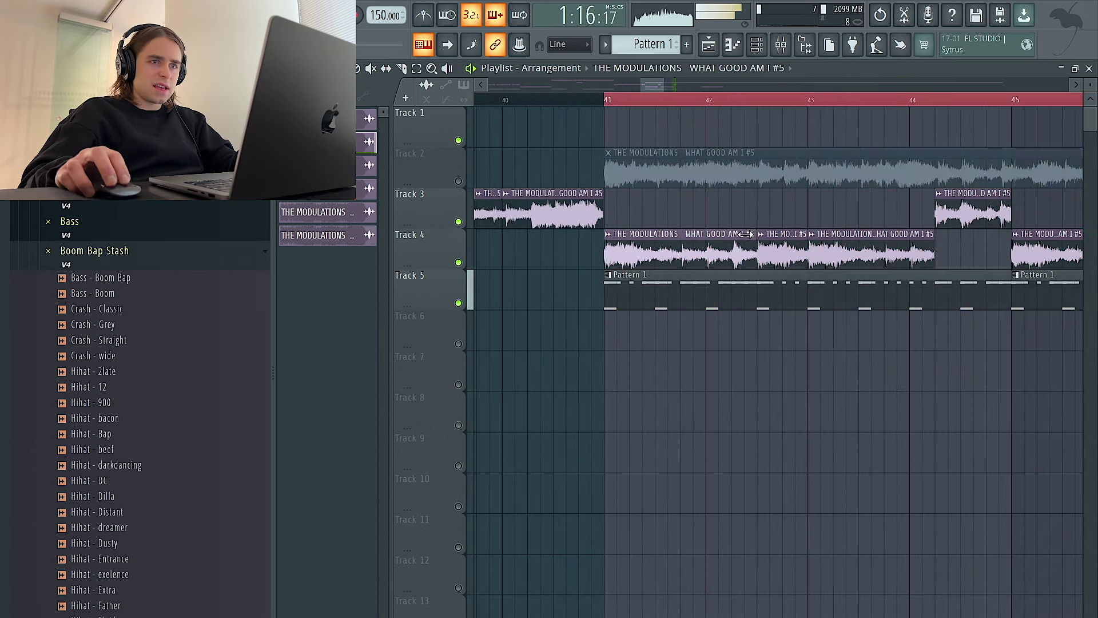
Slice the first Track 4 clip a quarter of the way into bar 42 and play the loop
{"action": "left_click_drag", "start_coordinate": [716, 234], "coordinate": [753, 235]}
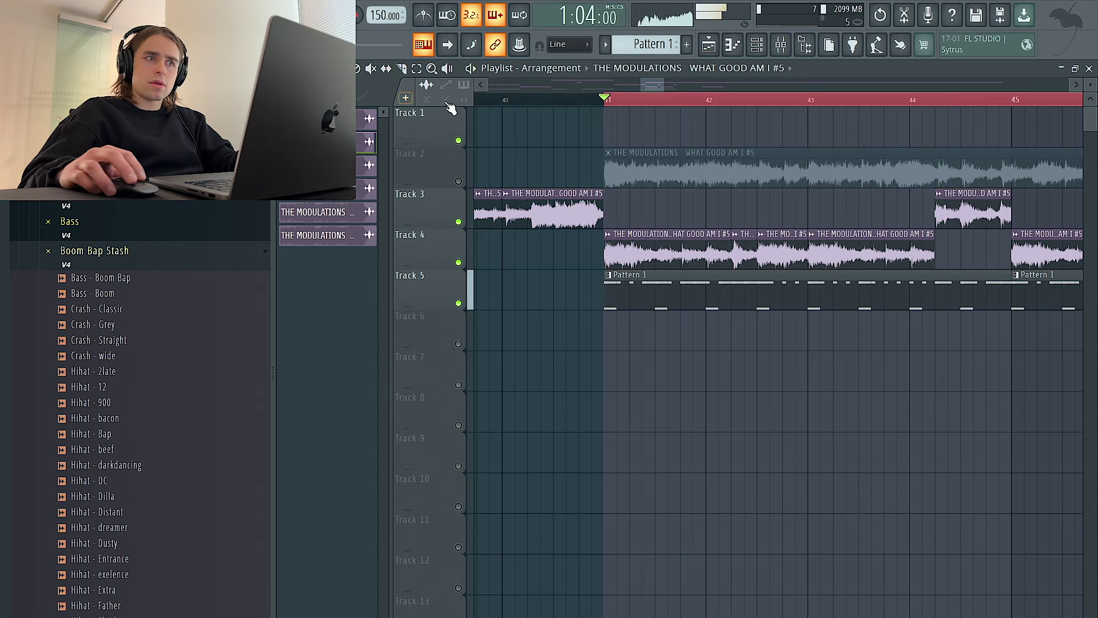
{"action": "scroll", "coordinate": [735, 256], "scroll_direction": "down", "scroll_amount": 2}
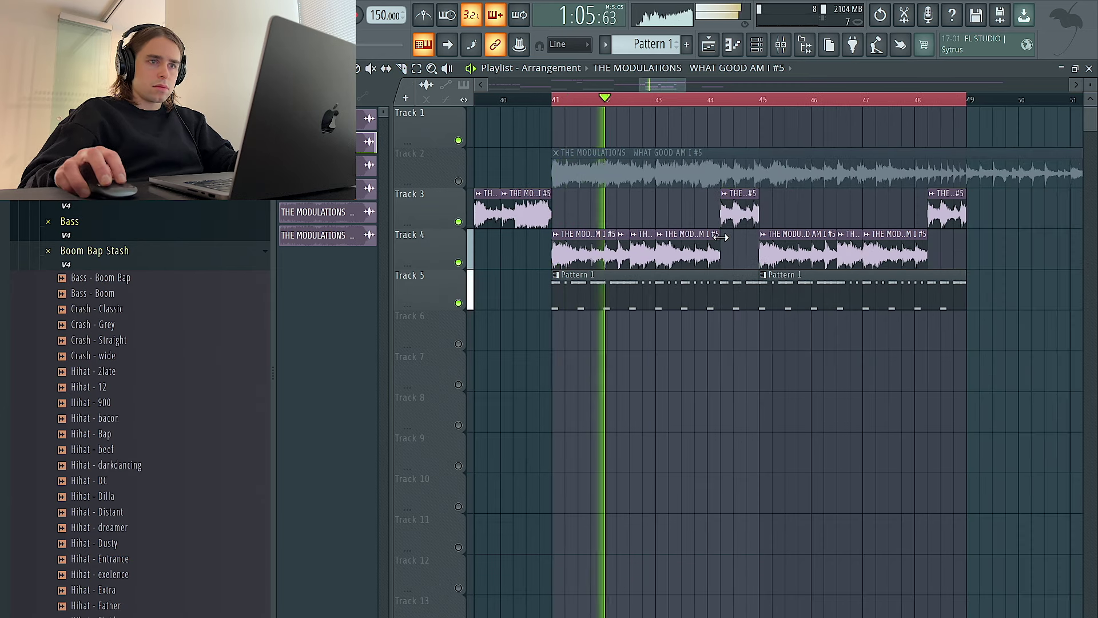
{"action": "scroll", "coordinate": [708, 244], "scroll_direction": "down", "scroll_amount": 1}
{"action": "scroll", "coordinate": [708, 245], "scroll_direction": "down", "scroll_amount": 1}
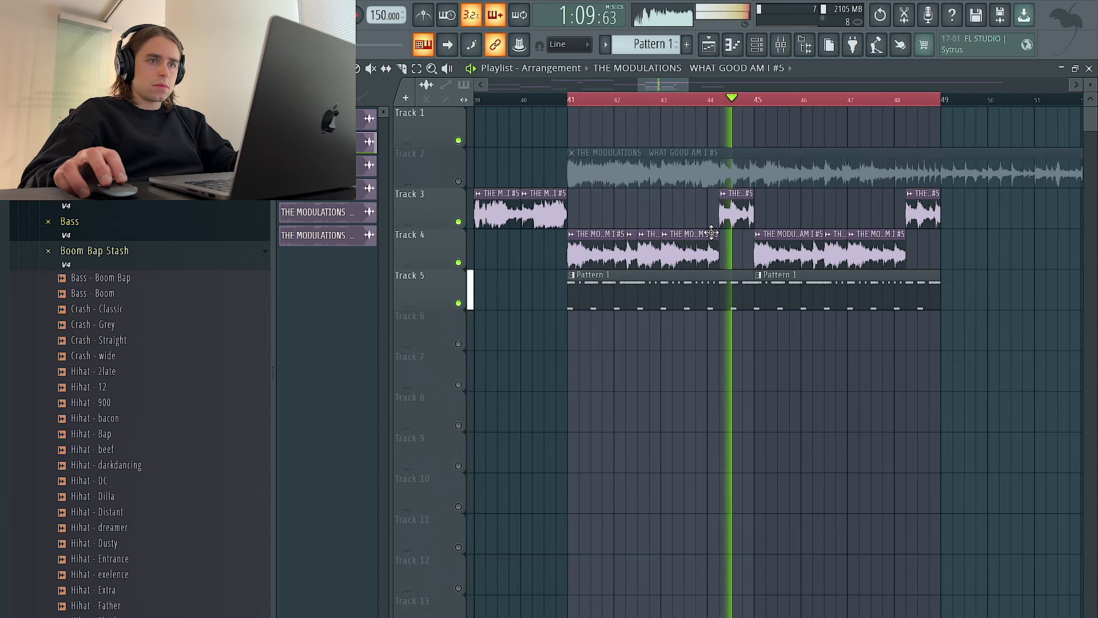
{"action": "key", "text": "space"}
Replace the short Track 4 slice in bar 42 with a copy of the start of bar 44's Track 3 clip, placed on Track 3
{"action": "left_click", "coordinate": [724, 213]}
{"action": "left_click", "coordinate": [633, 217]}
{"action": "key", "text": "space"}
{"action": "key", "text": "space"}
{"action": "right_click", "coordinate": [632, 242]}
{"action": "left_click_drag", "start_coordinate": [644, 209], "coordinate": [612, 223]}
Set the sample's declicking mode to Transient (bleeding) and close its settings
{"action": "double_click", "coordinate": [603, 249]}
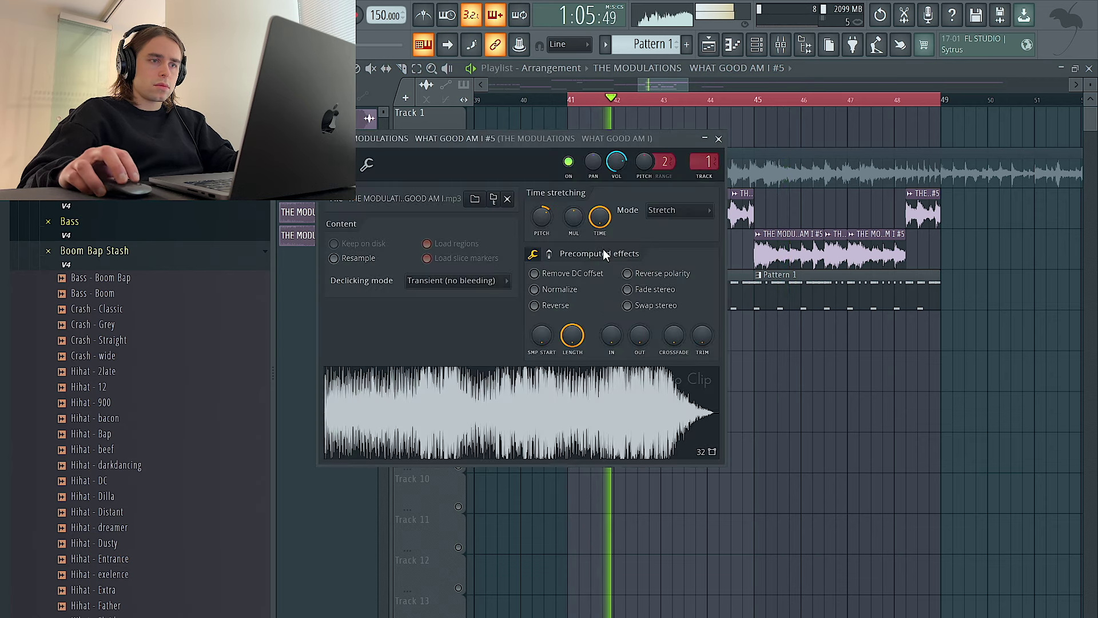
{"action": "left_click", "coordinate": [459, 286]}
{"action": "left_click", "coordinate": [451, 324]}
{"action": "right_click", "coordinate": [806, 397]}
Replace the Track 3 and Track 4 clips in bars 45 to 49 with a duplicate of the revised bars 41 to 45
{"action": "left_click_drag", "start_coordinate": [646, 224], "coordinate": [618, 217]}
{"action": "left_click_drag", "start_coordinate": [789, 191], "coordinate": [964, 264]}
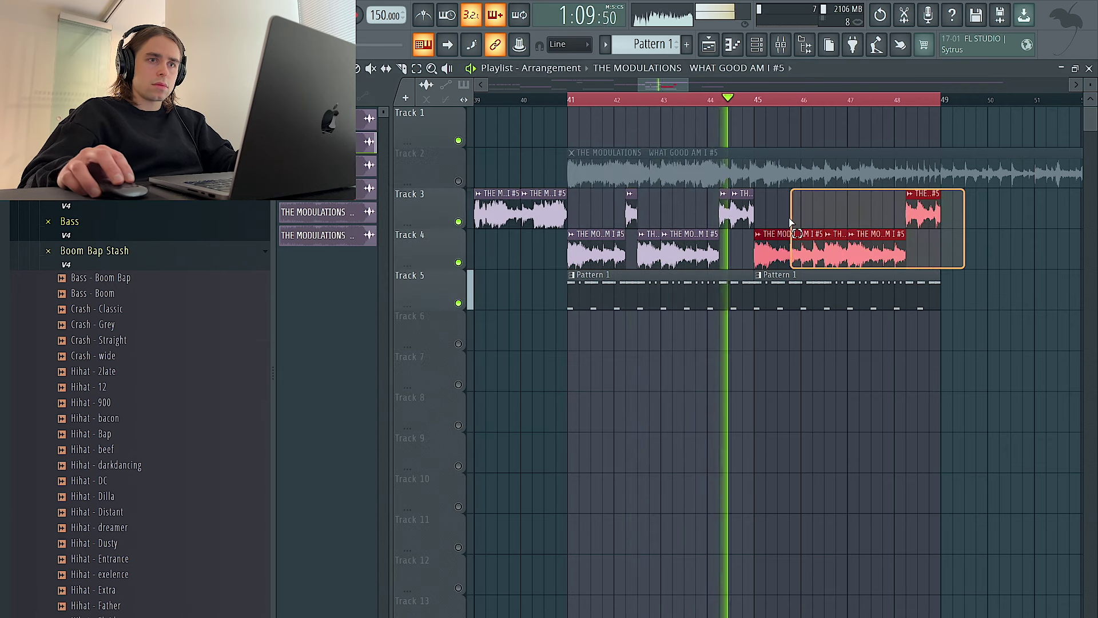
{"action": "key", "text": "Delete"}
{"action": "left_click_drag", "start_coordinate": [828, 253], "coordinate": [591, 219]}
{"action": "key", "text": "ctrl+b"}
Select bars 41 to 49 and render the Master mixer track to an audio clip
{"action": "scroll", "coordinate": [678, 226], "scroll_direction": "down", "scroll_amount": 3}
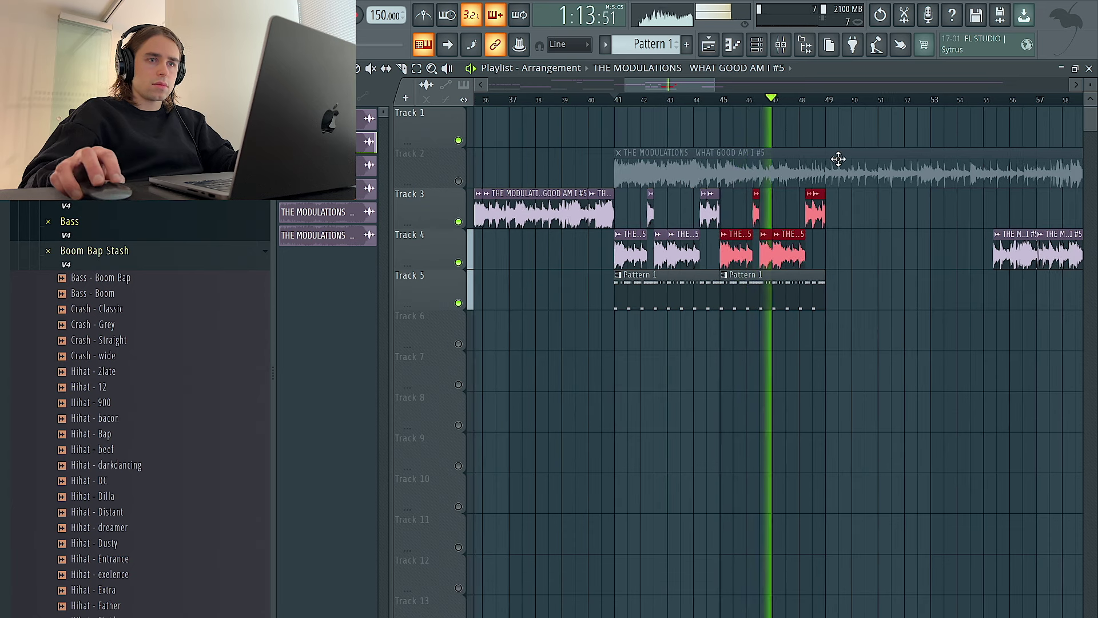
{"action": "left_click_drag", "start_coordinate": [828, 101], "coordinate": [616, 102]}
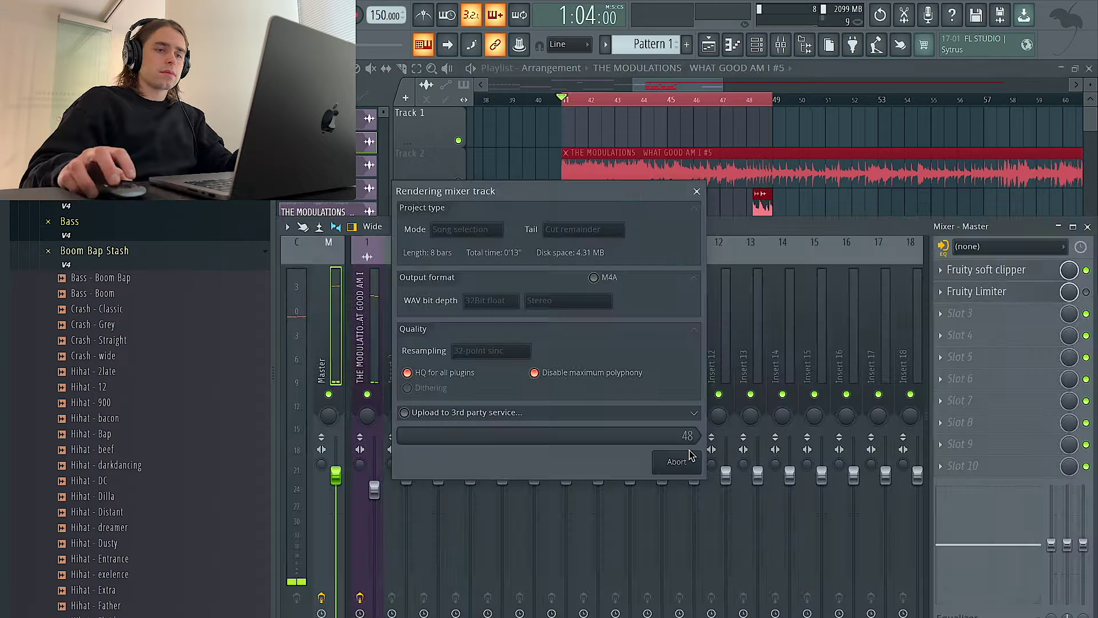
{"action": "left_click", "coordinate": [688, 457]}
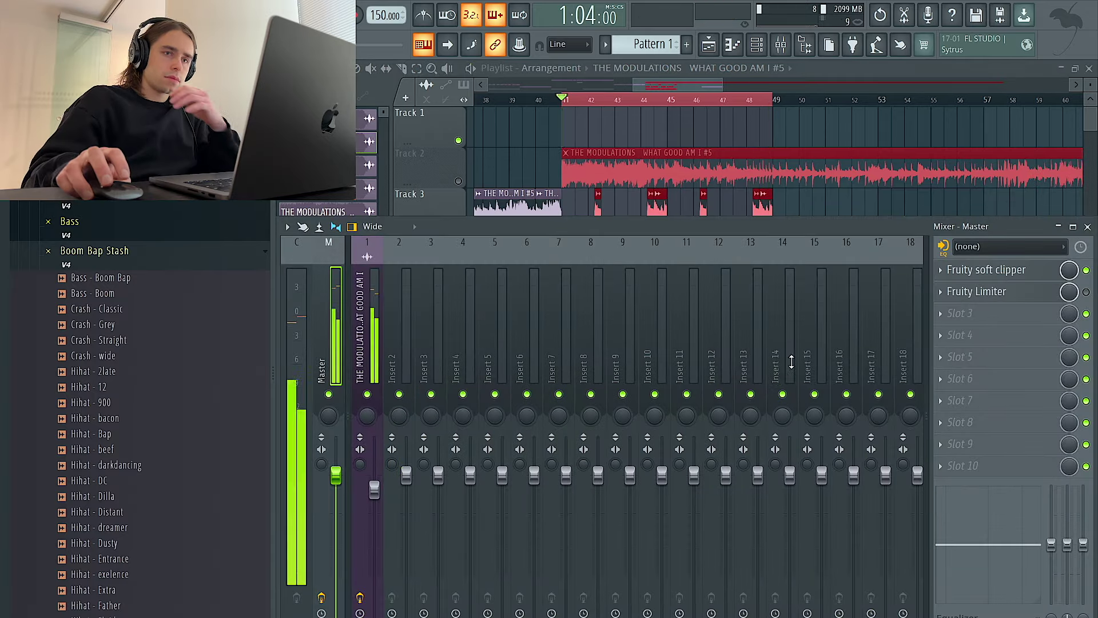
{"action": "key", "text": "F9"}
Route the rendered Track 1 clip to mixer track 2 and filter its highs above about 2 kHz with Fruity parametric EQ 2
{"action": "double_click", "coordinate": [731, 127]}
{"action": "key", "text": "ctrl+l"}
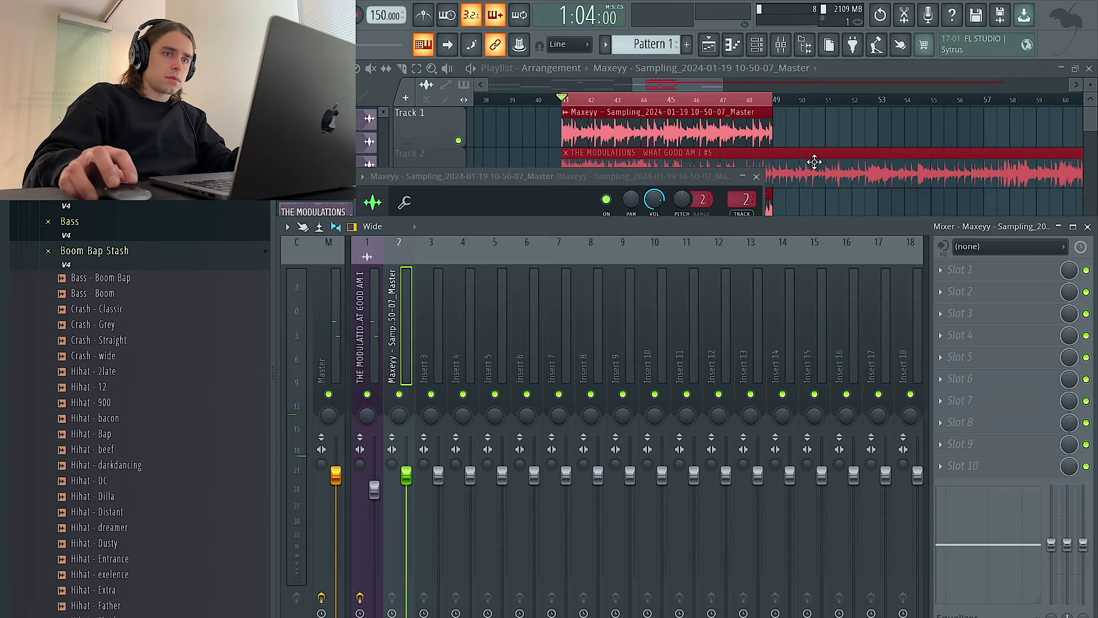
{"action": "left_click", "coordinate": [975, 279]}
{"action": "left_click", "coordinate": [760, 237]}
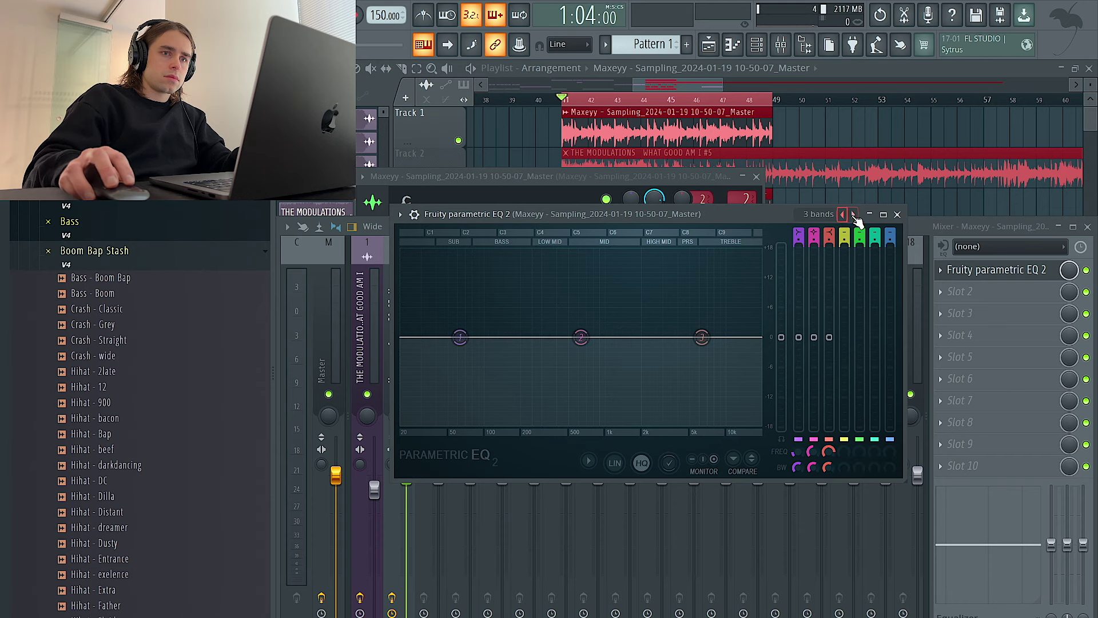
{"action": "left_click_drag", "start_coordinate": [758, 337], "coordinate": [663, 342]}
Play the rendered Track 1 clip on its own and check its Fruity parametric EQ 2 curve
{"action": "left_click", "coordinate": [469, 147]}
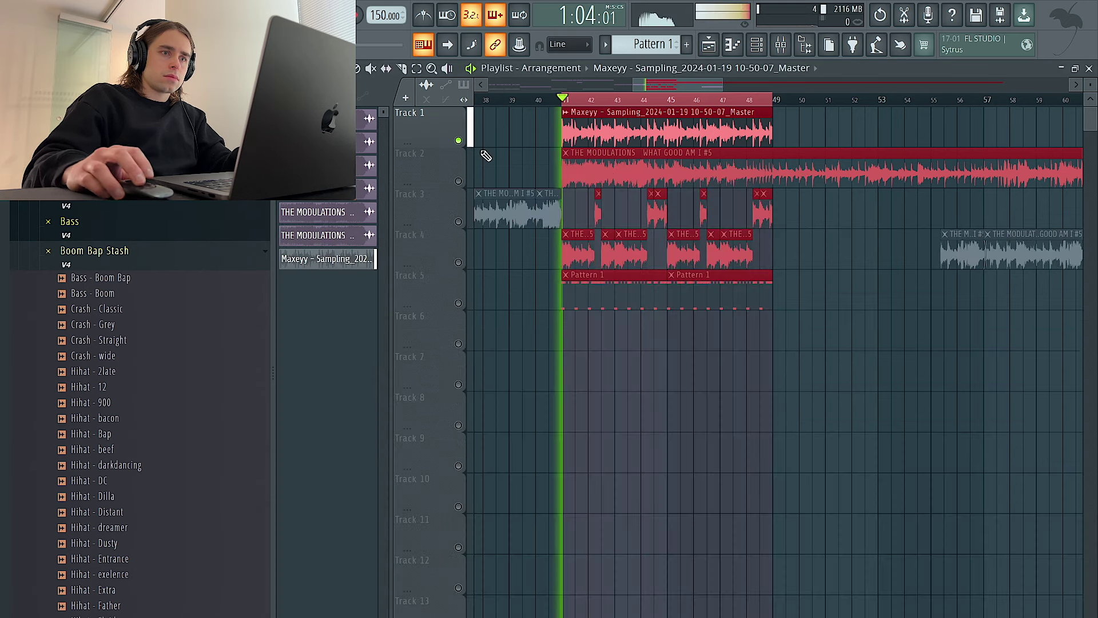
{"action": "left_click", "coordinate": [789, 47]}
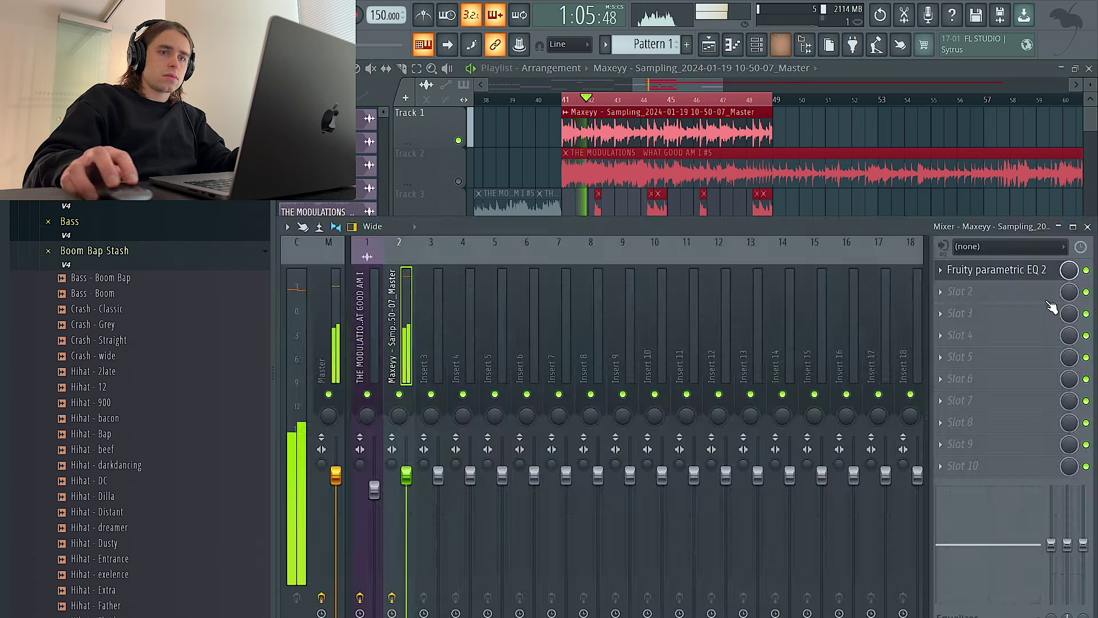
{"action": "left_click", "coordinate": [1024, 271]}
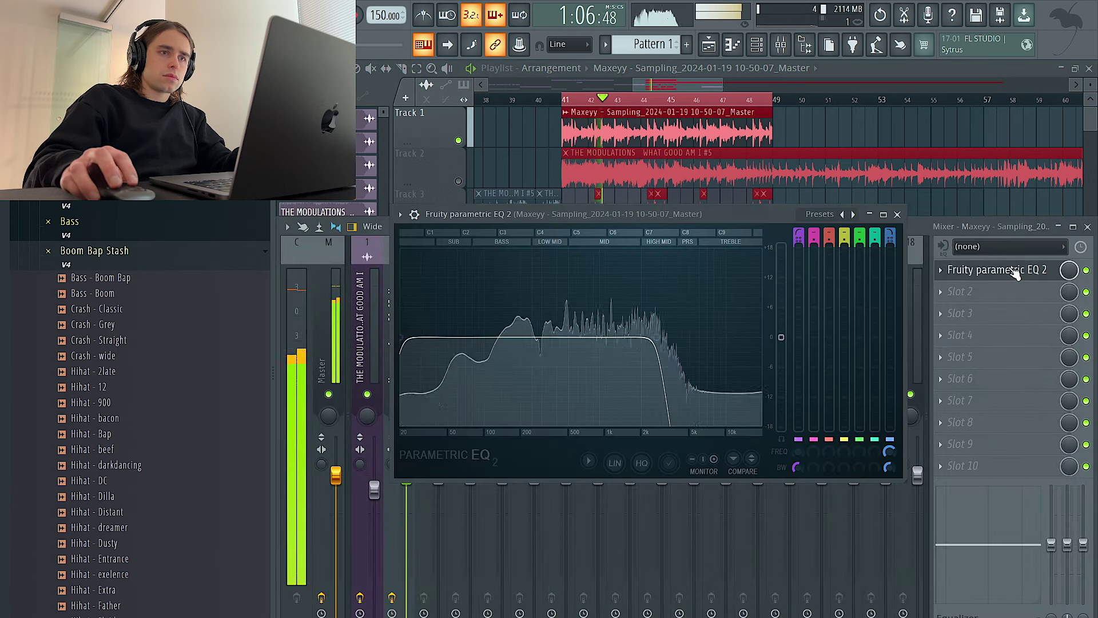
{"action": "left_click", "coordinate": [848, 136]}
Move the full-length Track 2 sample to bar 49 and unmute Track 2
{"action": "left_click_drag", "start_coordinate": [591, 162], "coordinate": [791, 167]}
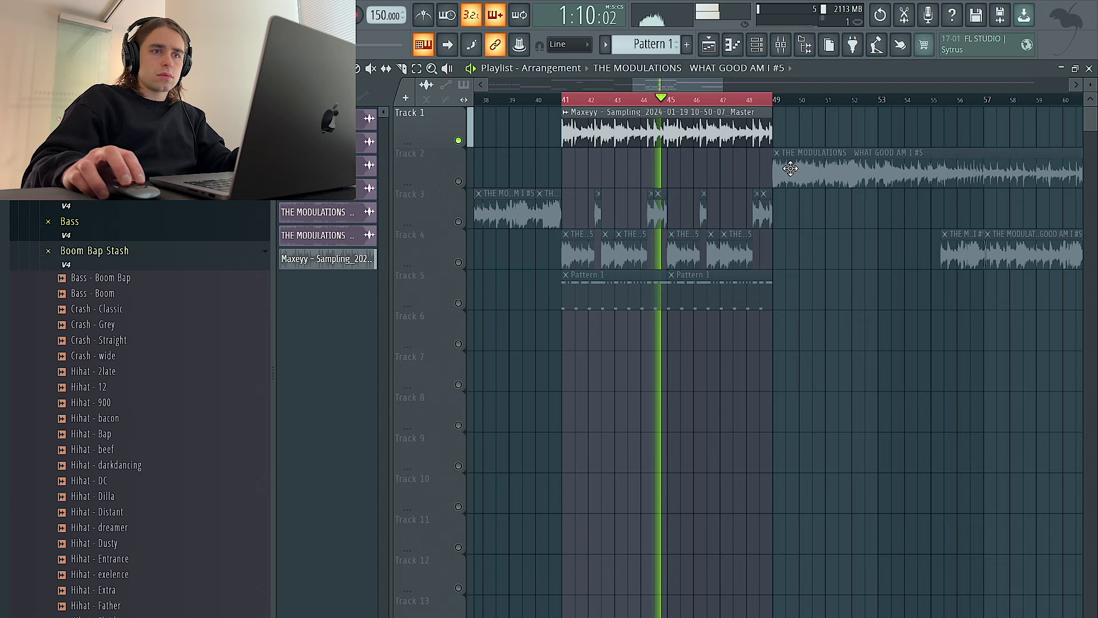
{"action": "left_click", "coordinate": [459, 181]}
{"action": "double_click", "coordinate": [729, 126]}
{"action": "key", "text": "Escape"}
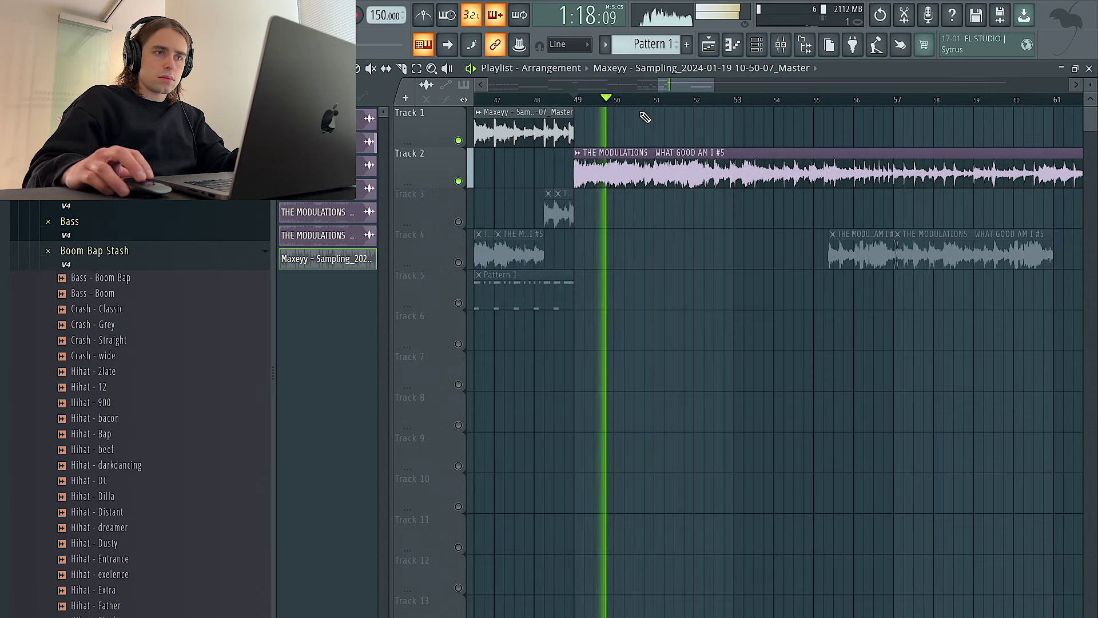
Audition the Track 2 sample by looping bars 49 to 51, and extend the loop range to bar 53
{"action": "left_click_drag", "start_coordinate": [653, 103], "coordinate": [569, 103]}
{"action": "left_click", "coordinate": [658, 105], "text": "ctrl"}
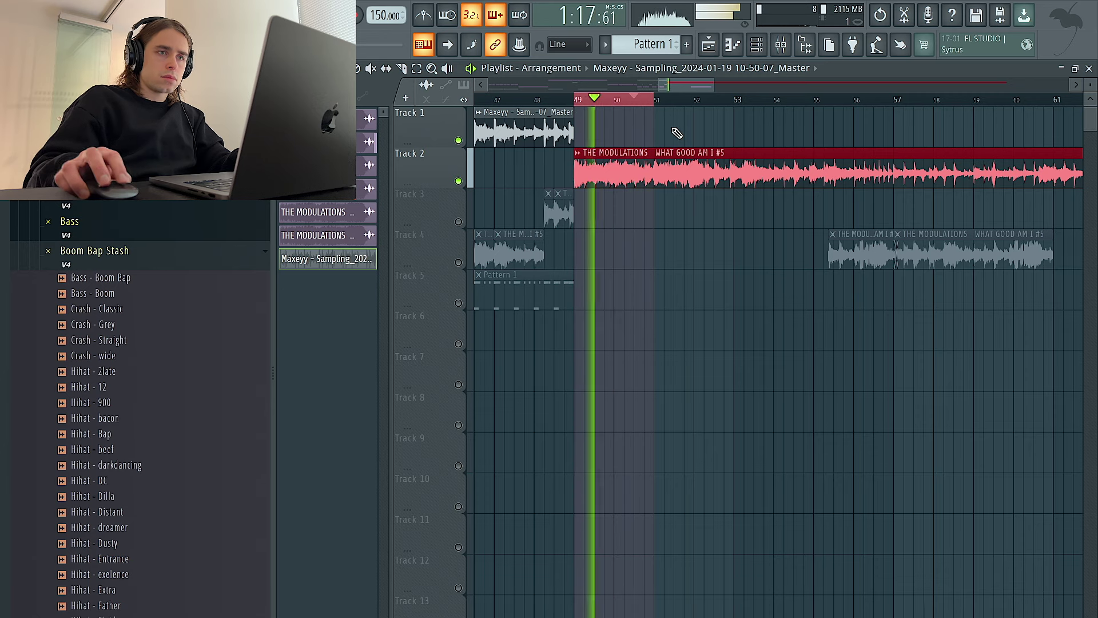
{"action": "double_click", "coordinate": [666, 175]}
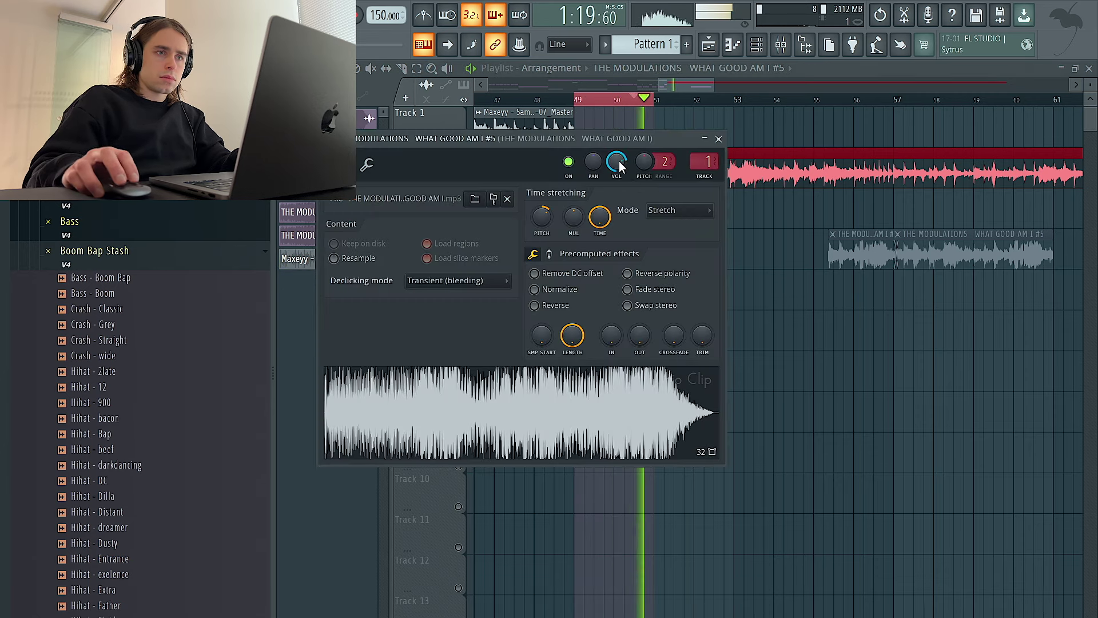
{"action": "key", "text": "Escape"}
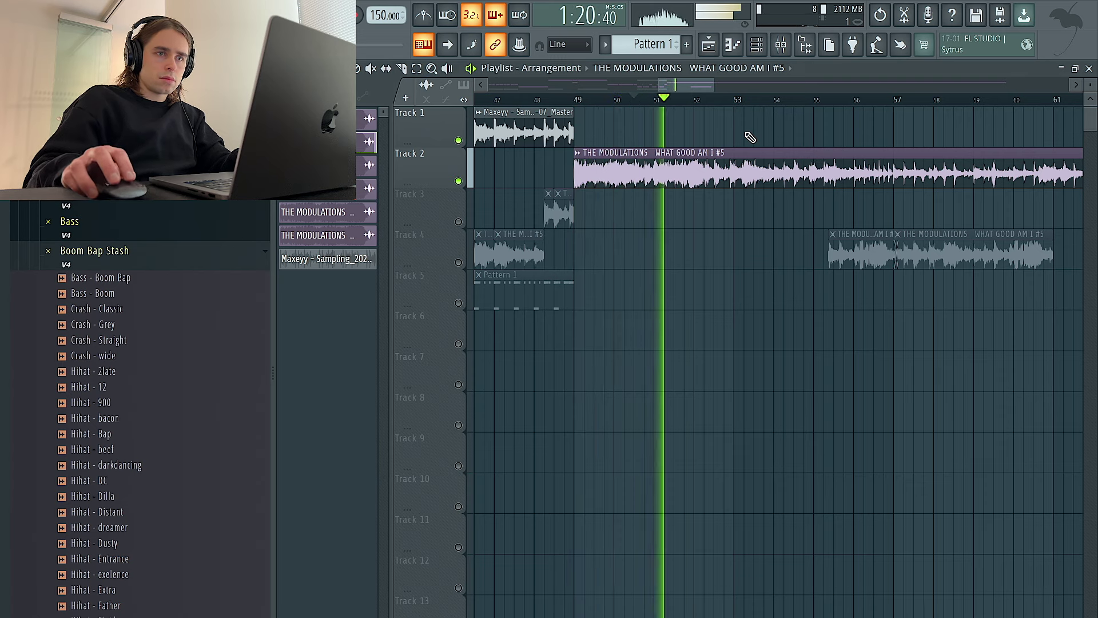
{"action": "left_click_drag", "start_coordinate": [733, 101], "coordinate": [573, 100]}
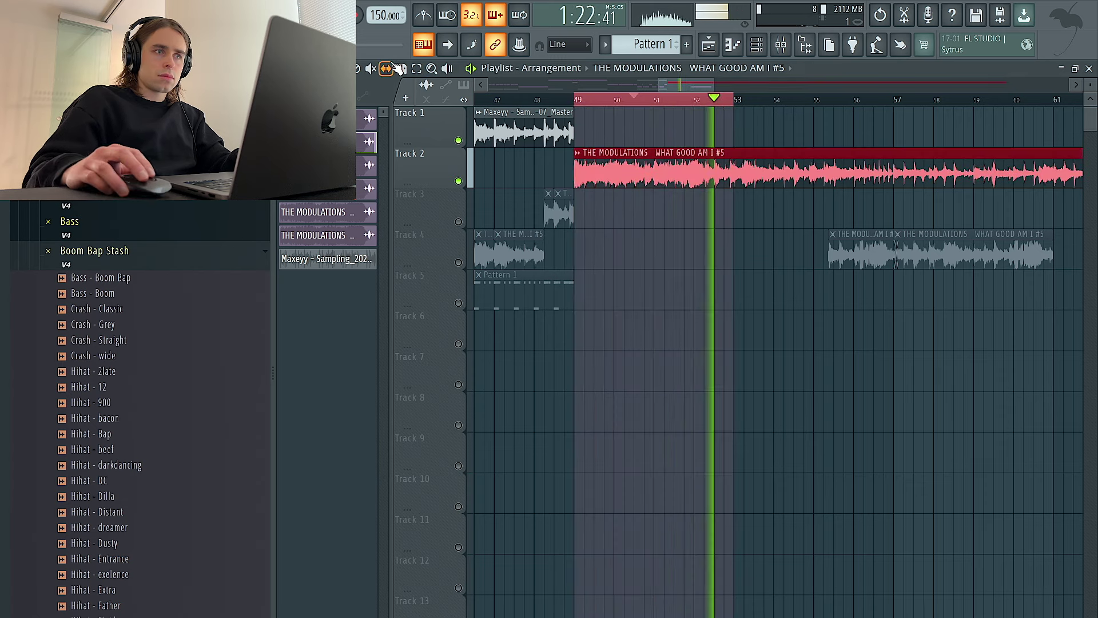
{"action": "scroll", "coordinate": [734, 179], "scroll_direction": "up", "scroll_amount": 1}
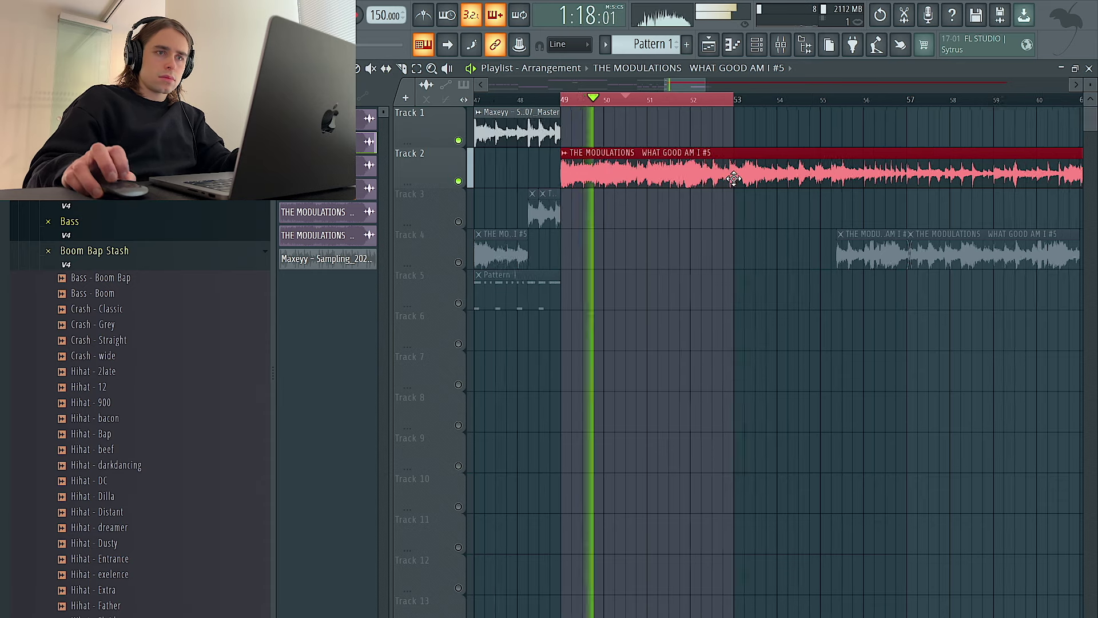
Audition the Track 2 sample beyond bar 53 and set the playlist loop range to bars 49 to 57
{"action": "scroll", "coordinate": [734, 178], "scroll_direction": "up", "scroll_amount": 2}
{"action": "scroll", "coordinate": [768, 216], "scroll_direction": "down", "scroll_amount": 2}
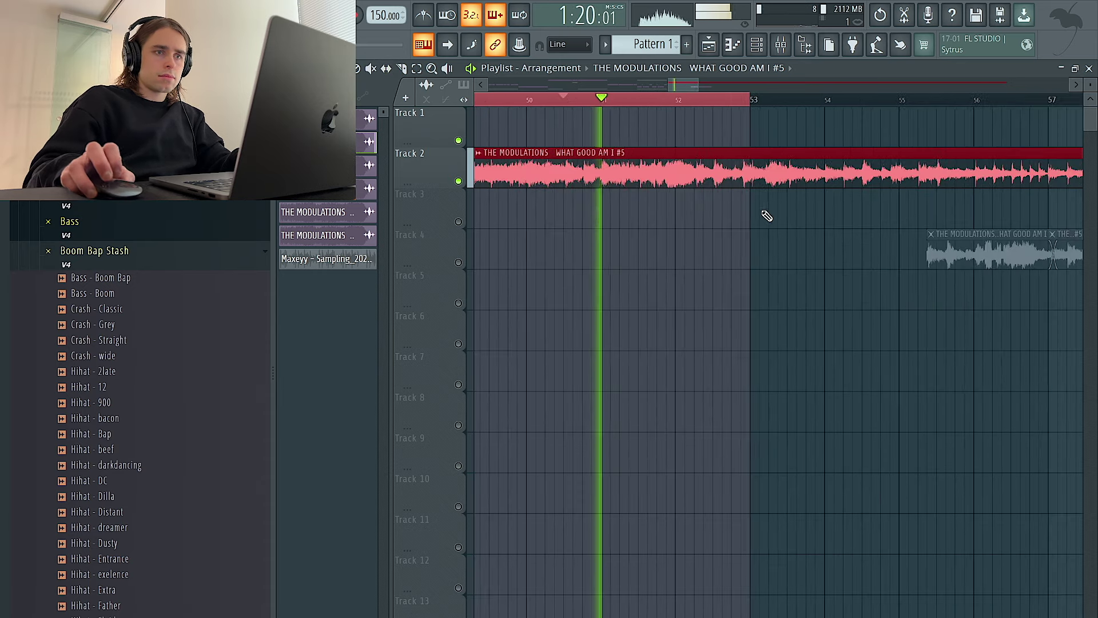
{"action": "scroll", "coordinate": [744, 196], "scroll_direction": "up", "scroll_amount": 2}
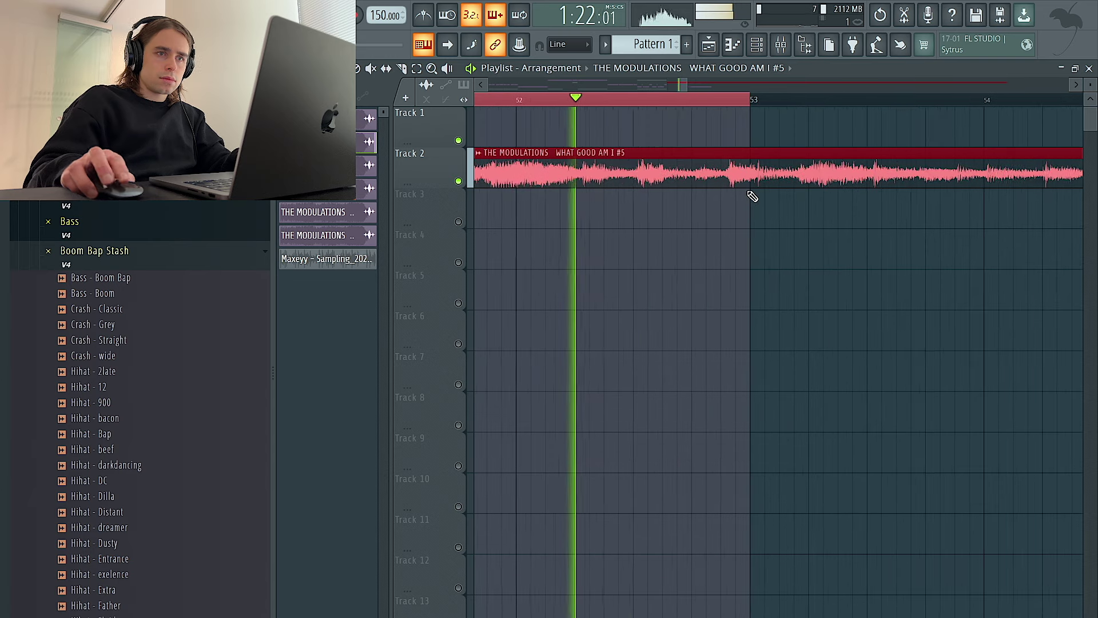
{"action": "scroll", "coordinate": [750, 193], "scroll_direction": "down", "scroll_amount": 2}
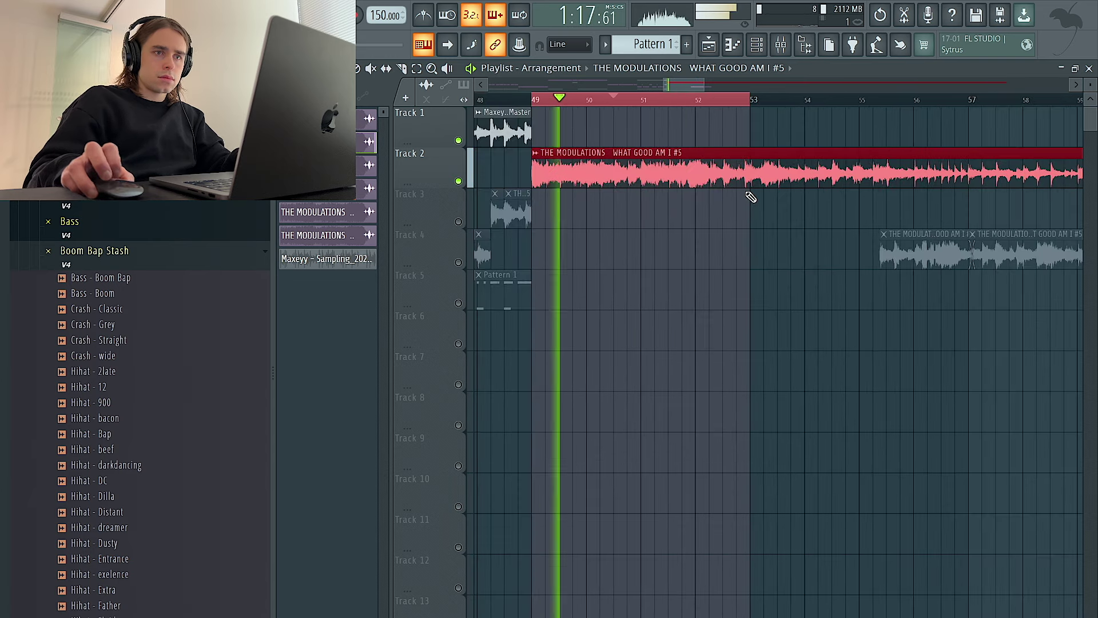
{"action": "left_click", "coordinate": [757, 103]}
{"action": "left_click", "coordinate": [758, 106]}
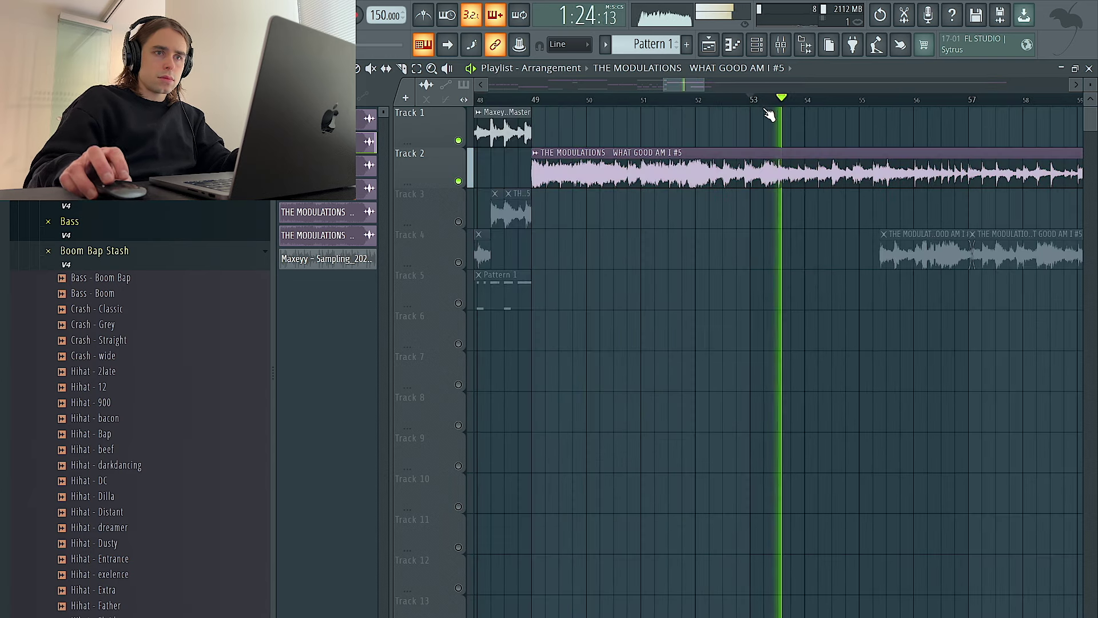
{"action": "left_click_drag", "start_coordinate": [964, 104], "coordinate": [531, 101]}
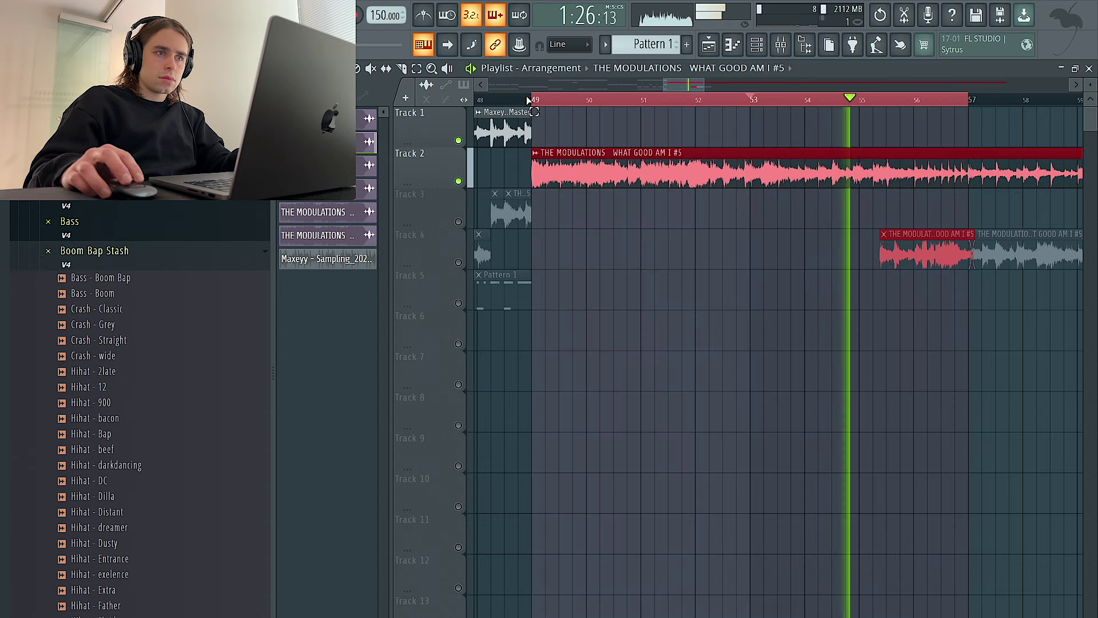
Place a Pattern 5 clip on Track 7 spanning bars 49 to 57 and unmute Track 7
{"action": "scroll", "coordinate": [653, 155], "scroll_direction": "down", "scroll_amount": 3}
{"action": "scroll", "coordinate": [645, 44], "scroll_direction": "down", "scroll_amount": 4}
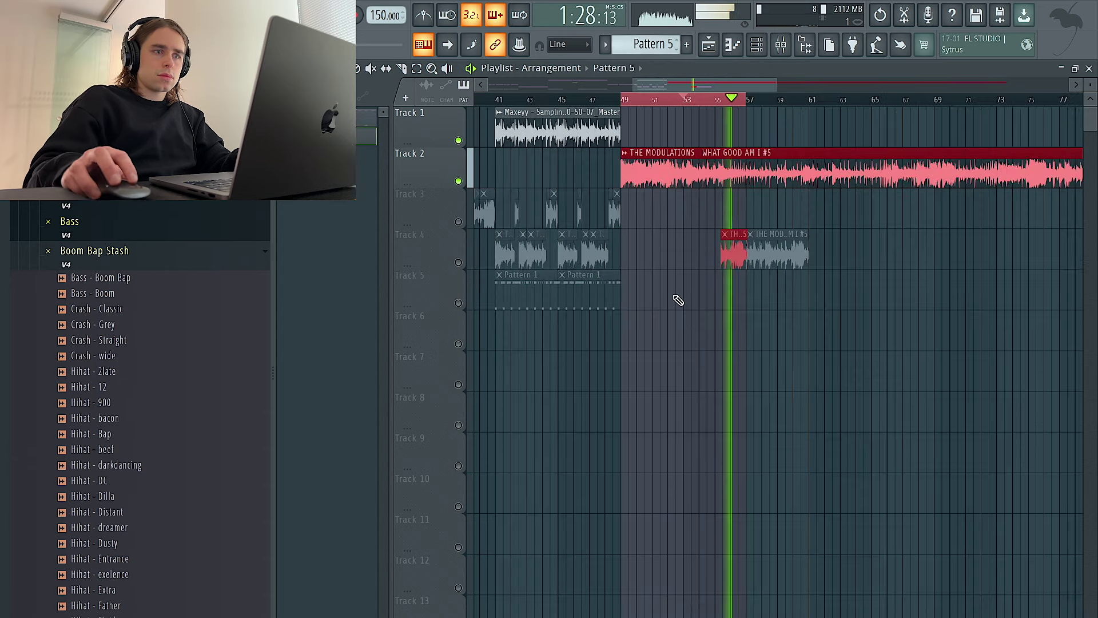
{"action": "left_click", "coordinate": [628, 374]}
{"action": "left_click_drag", "start_coordinate": [733, 380], "coordinate": [742, 380]}
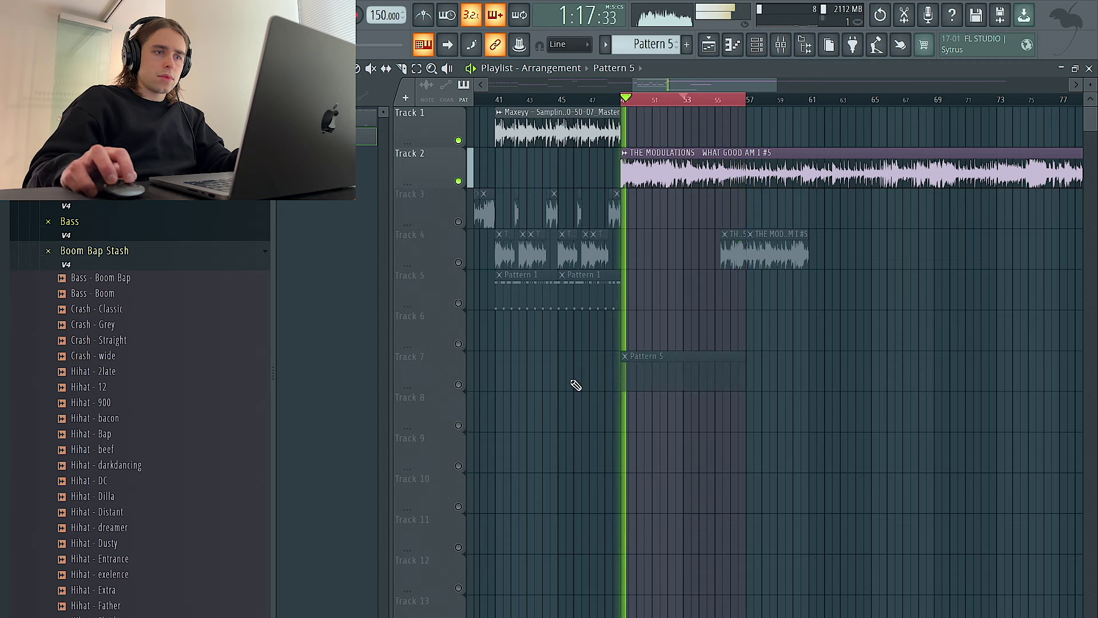
{"action": "left_click", "coordinate": [458, 384]}
Check the Track 2 sample's channel settings, then show the channel rack and browse the kit's Hihats folder
{"action": "double_click", "coordinate": [704, 170]}
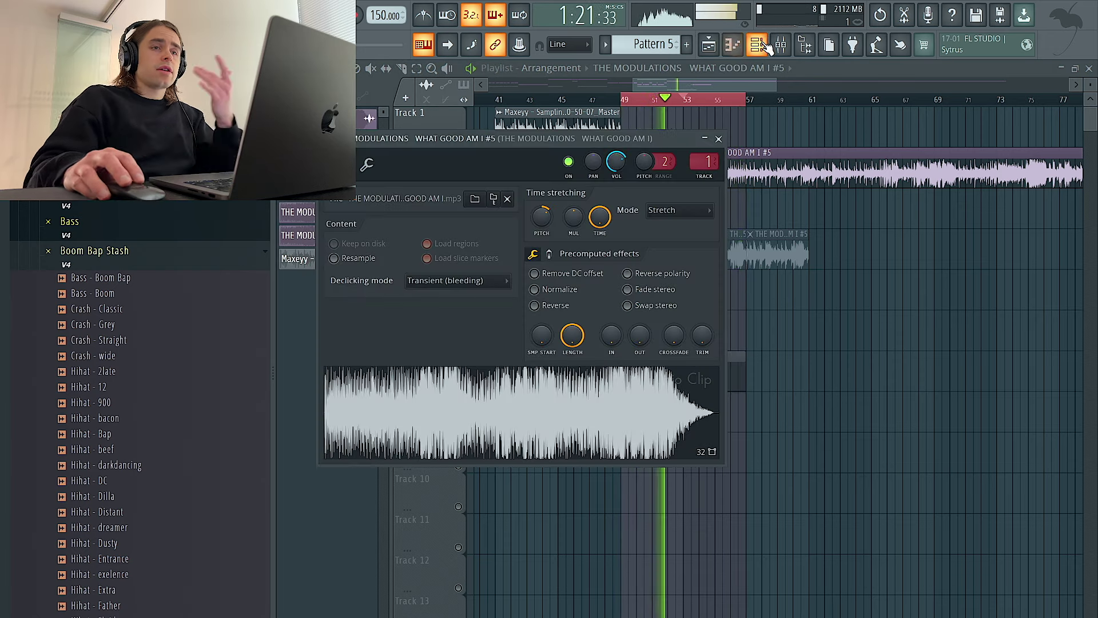
{"action": "left_click", "coordinate": [761, 46]}
{"action": "left_click", "coordinate": [373, 119]}
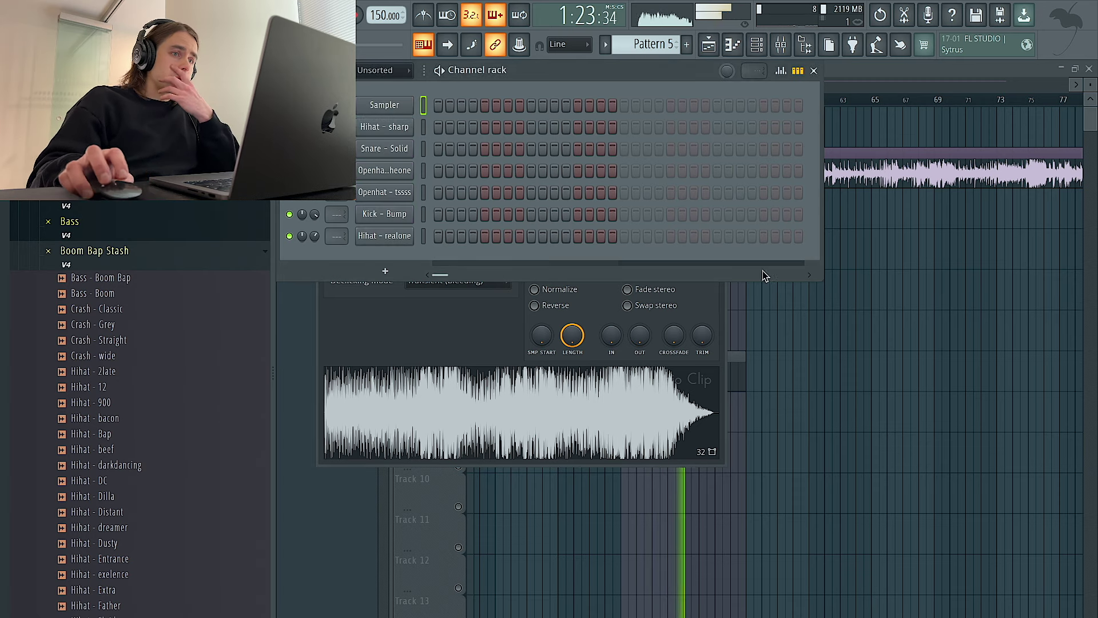
{"action": "left_click", "coordinate": [122, 250]}
{"action": "scroll", "coordinate": [128, 250], "scroll_direction": "down", "scroll_amount": 3}
{"action": "left_click", "coordinate": [132, 250]}
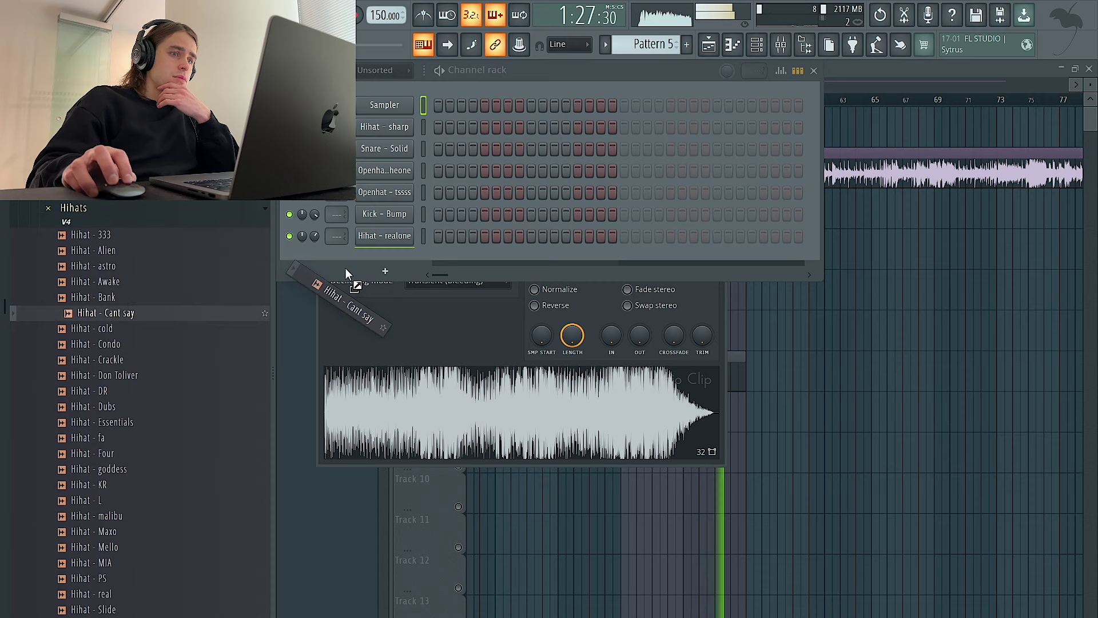
Add Hihat - Cant say as a new channel and fill its pattern with a note every two steps
{"action": "left_click_drag", "start_coordinate": [345, 273], "coordinate": [384, 256]}
{"action": "right_click", "coordinate": [401, 257]}
{"action": "key", "text": "Escape"}
{"action": "right_click", "coordinate": [400, 256]}
{"action": "left_click", "coordinate": [461, 257]}
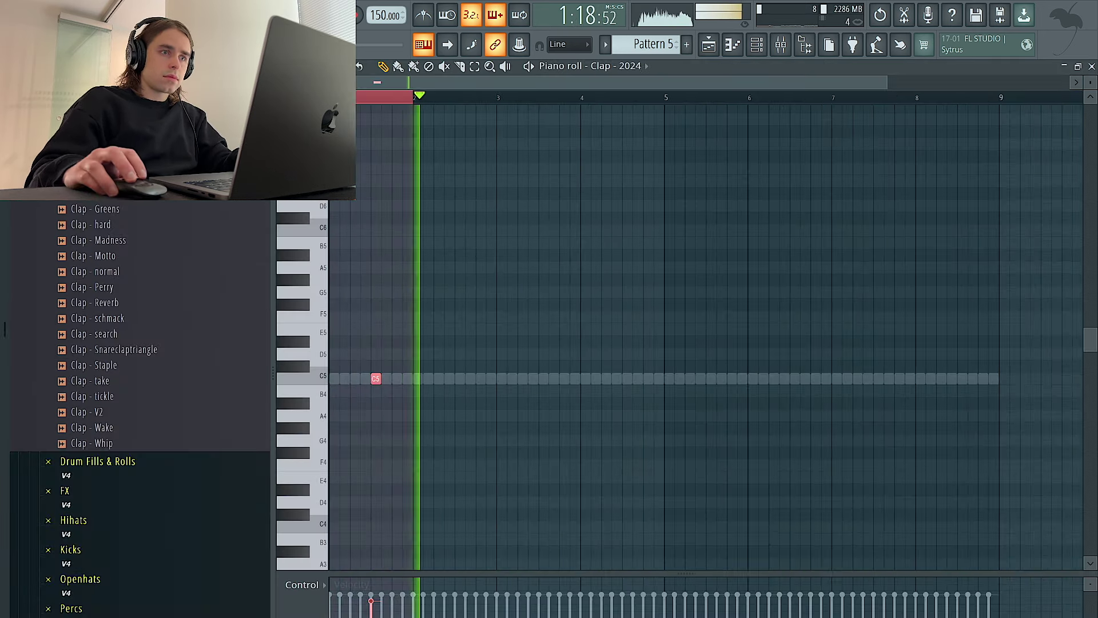
Repeat the Clap - 2024 note in every bar of the eight-bar pattern and clear the note selection
{"action": "key", "text": "ctrl+b"}
{"action": "key", "text": "ctrl+b"}
{"action": "key", "text": "ctrl+b"}
{"action": "key", "text": "ctrl+b"}
{"action": "key", "text": "ctrl+b"}
{"action": "key", "text": "ctrl+b"}
{"action": "key", "text": "ctrl+b"}
{"action": "key", "text": "ctrl+a"}
{"action": "key", "text": "ctrl+d"}
Return to the playlist and slice the Track 2 sample at bars 53 and 57
{"action": "left_click", "coordinate": [709, 44]}
{"action": "key", "text": "ctrl+d"}
{"action": "key", "text": "space"}
{"action": "key", "text": "space"}
{"action": "left_click", "coordinate": [406, 67]}
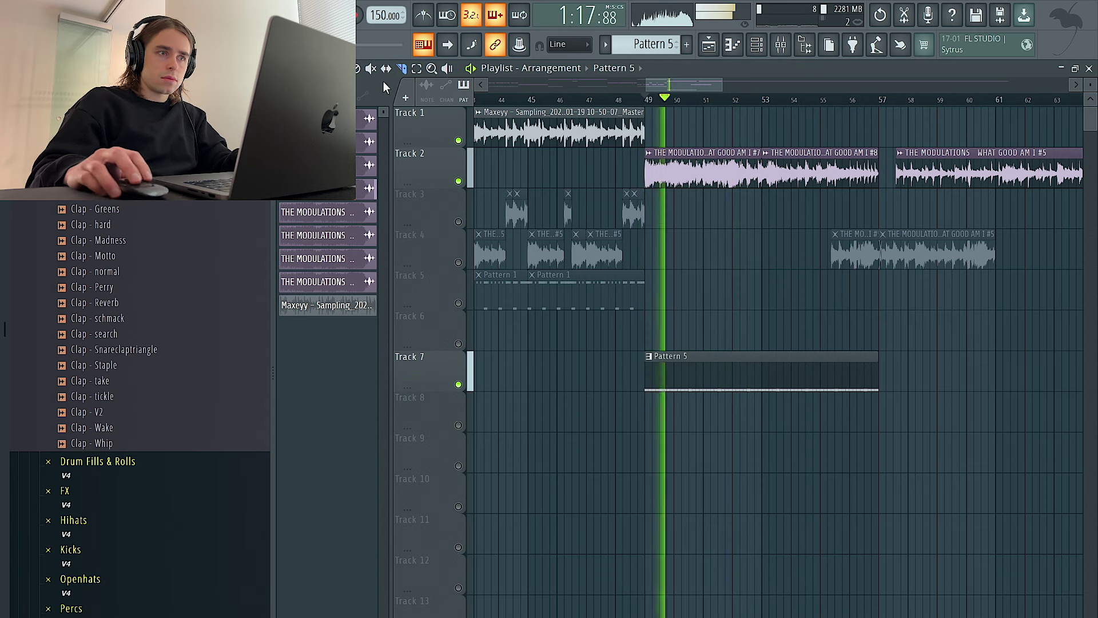
Try moving the bar 53 sample piece to Track 1, muting that track, and repeating the bar 49 piece in its place
{"action": "left_click_drag", "start_coordinate": [785, 166], "coordinate": [787, 123]}
{"action": "left_click", "coordinate": [716, 155], "text": "ctrl"}
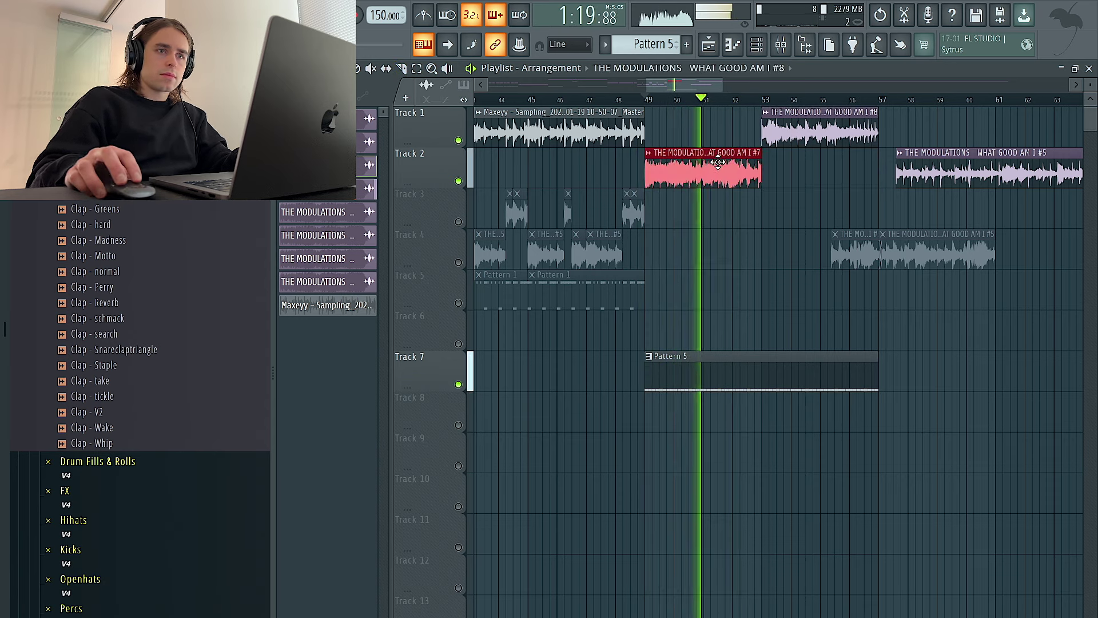
{"action": "key", "text": "ctrl+b"}
{"action": "left_click", "coordinate": [459, 140]}
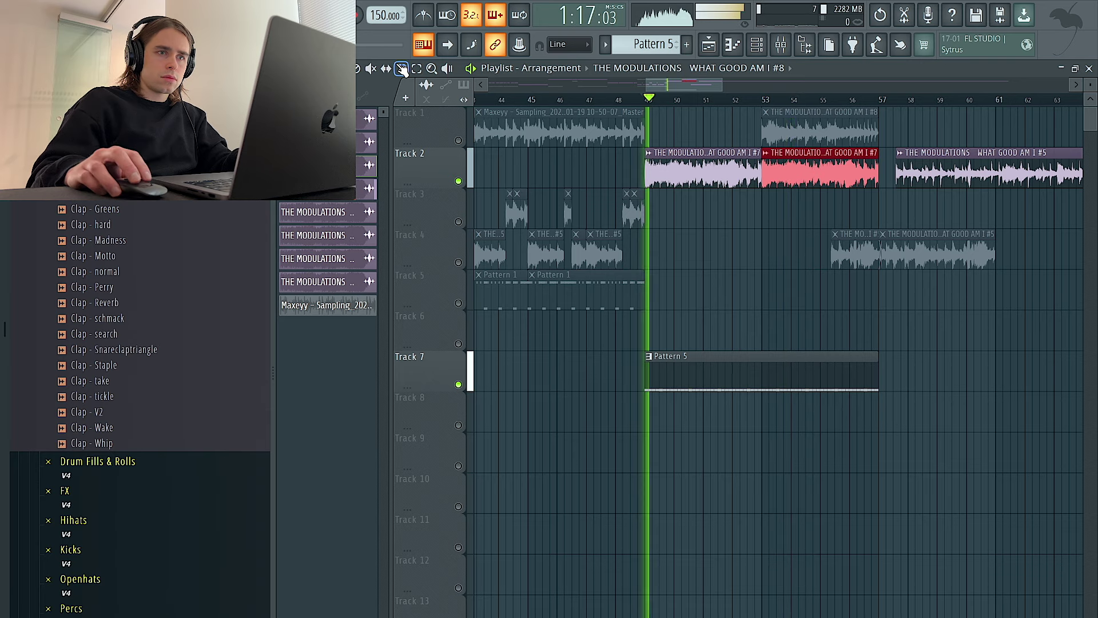
Undo the repeated clip at bar 53 and move the original second sample piece from Track 1 back to Track 2
{"action": "scroll", "coordinate": [711, 190], "scroll_direction": "up", "scroll_amount": 3}
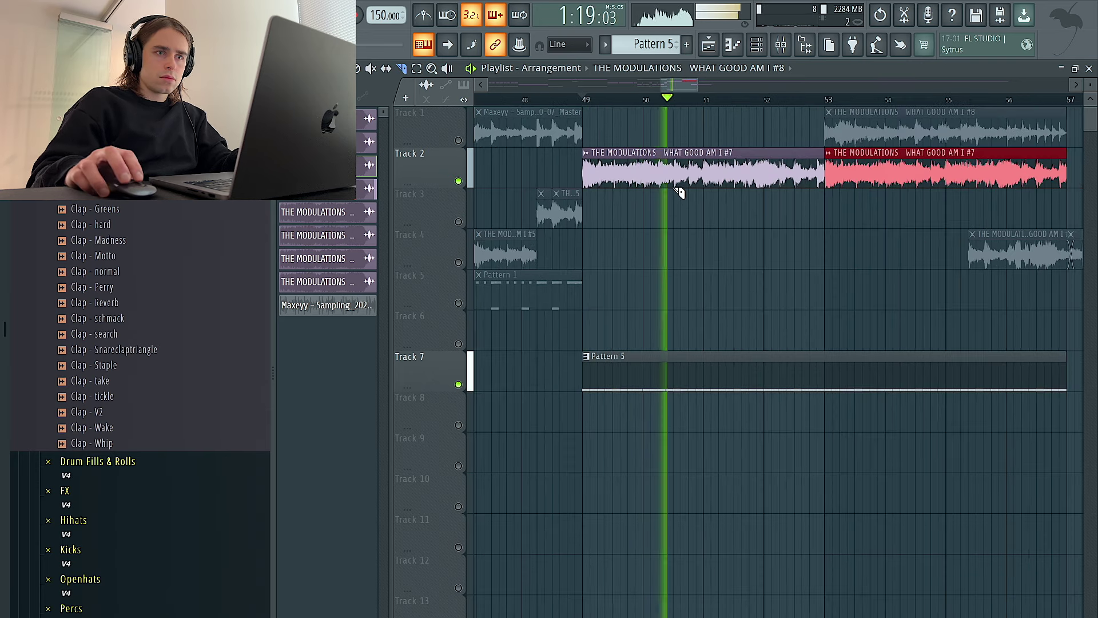
{"action": "left_click", "coordinate": [691, 194]}
{"action": "left_click_drag", "start_coordinate": [794, 172], "coordinate": [795, 194]}
{"action": "key", "text": "space"}
{"action": "key", "text": "ctrl+z"}
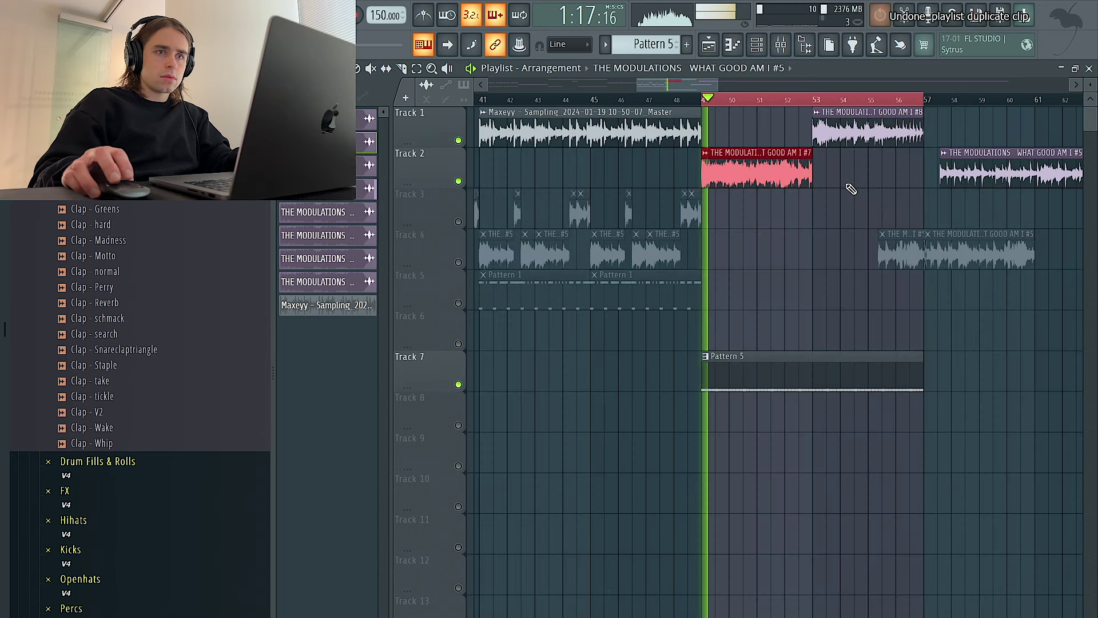
{"action": "left_click", "coordinate": [866, 135]}
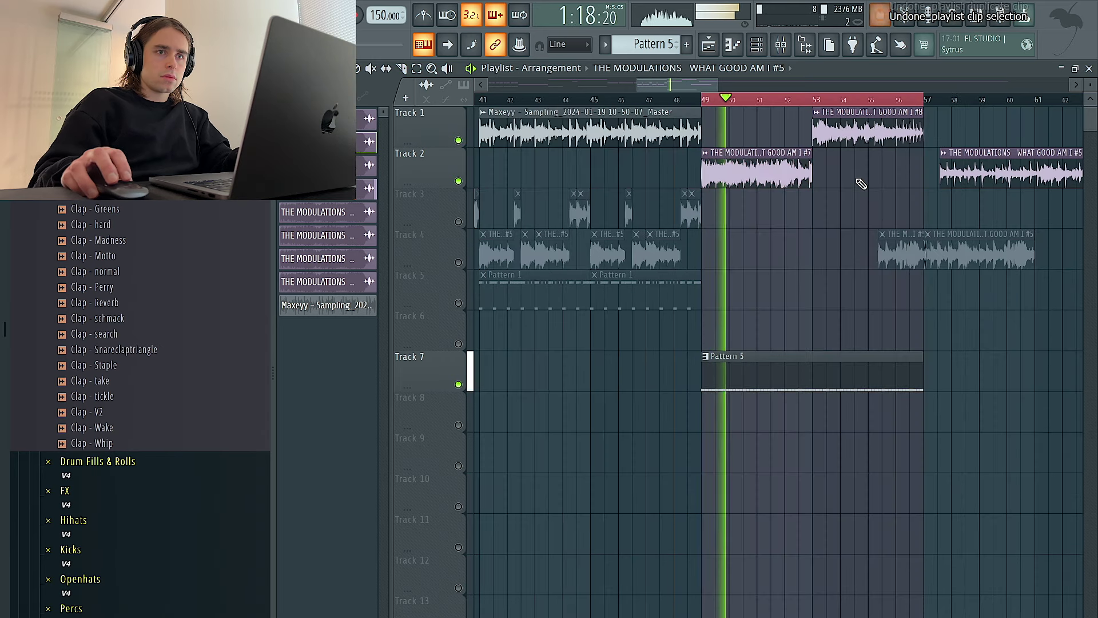
{"action": "left_click_drag", "start_coordinate": [866, 135], "coordinate": [865, 176]}
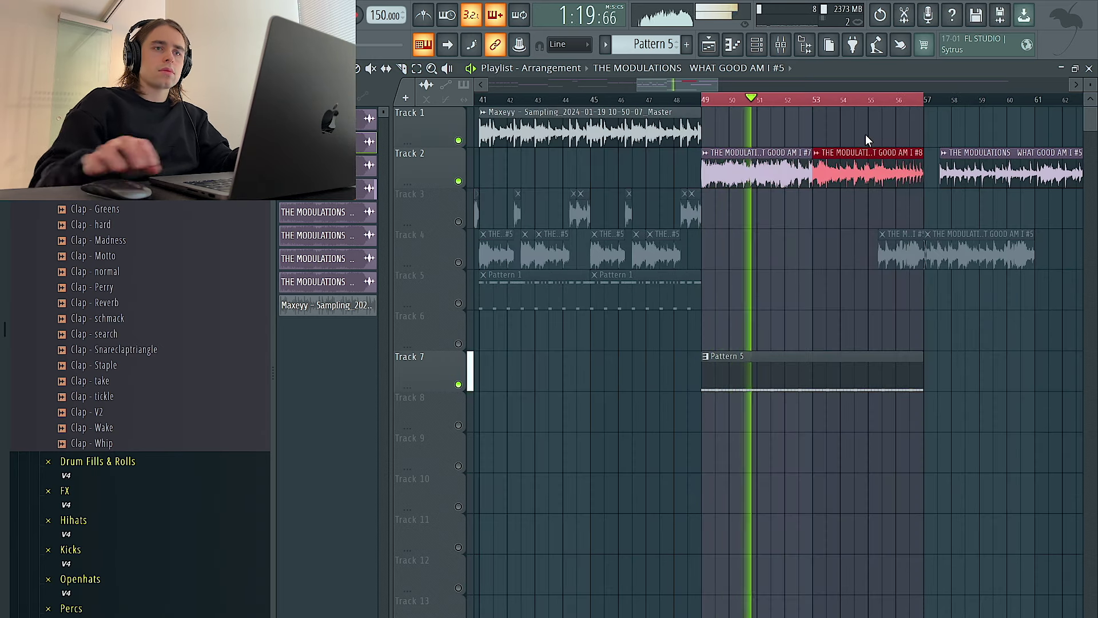
Browse the V3 kit's Hihats folder and add Hihat - E as a new channel in the channel rack
{"action": "left_click", "coordinate": [756, 45]}
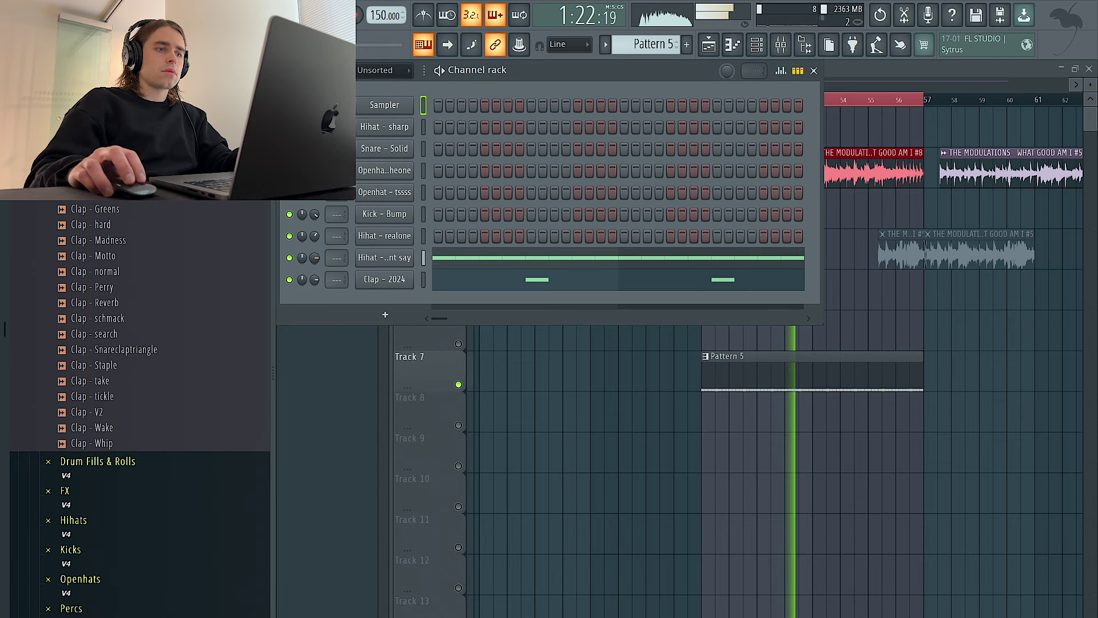
{"action": "scroll", "coordinate": [129, 210], "scroll_direction": "up", "scroll_amount": 3}
{"action": "left_click", "coordinate": [969, 310]}
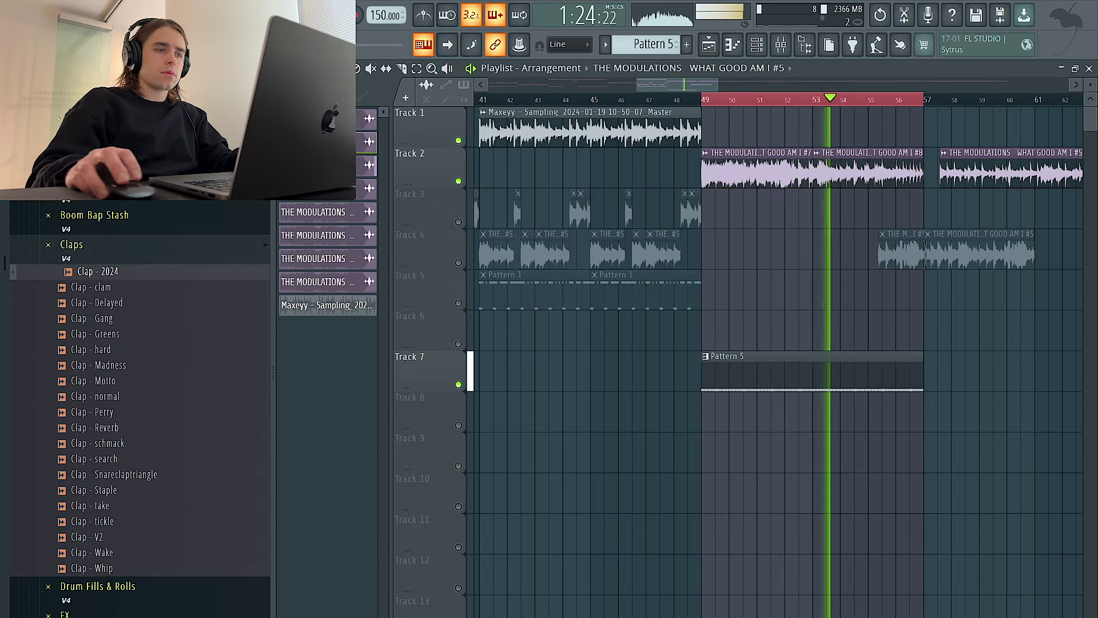
{"action": "scroll", "coordinate": [156, 245], "scroll_direction": "down", "scroll_amount": 5}
{"action": "left_click", "coordinate": [756, 48]}
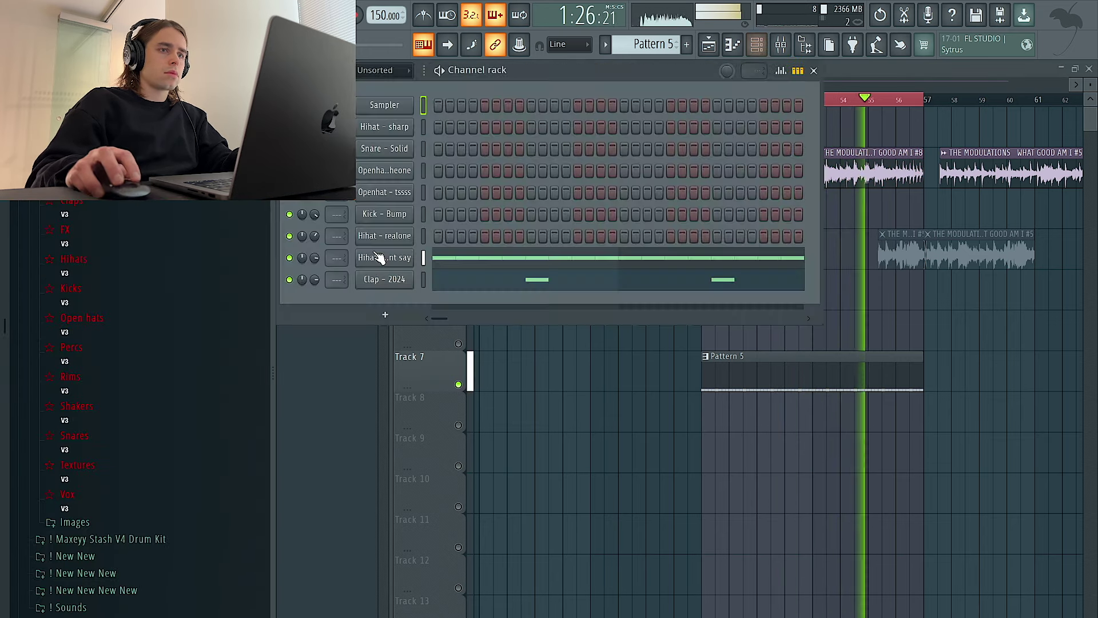
{"action": "left_click", "coordinate": [147, 274]}
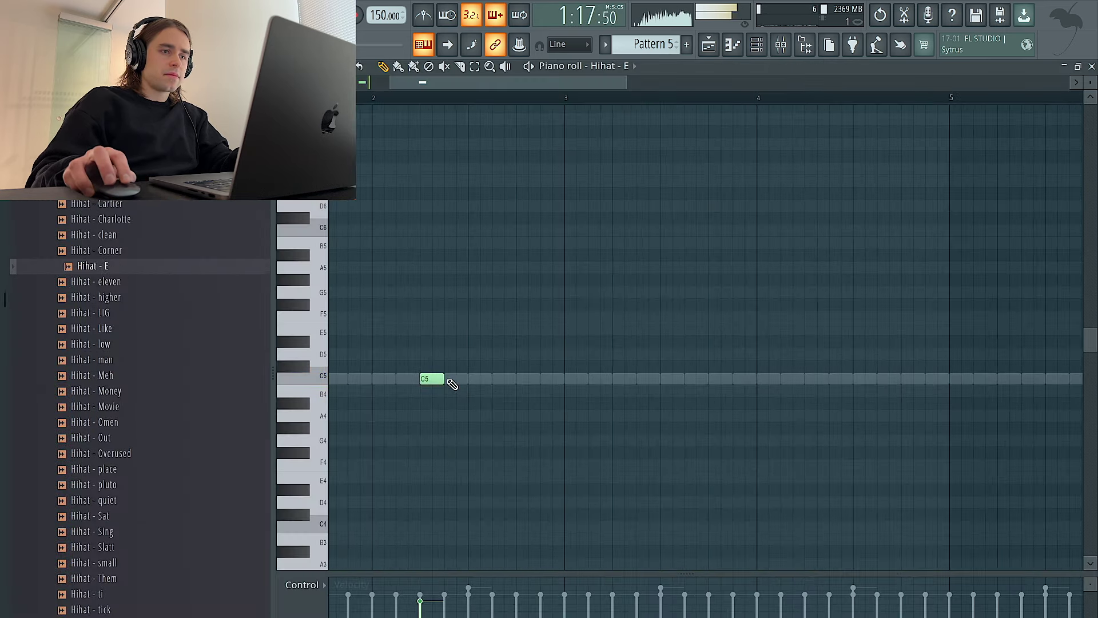
Repeat the two-bar Hihat - E phrase of a single hit and a three-note roll across all eight bars
{"action": "scroll", "coordinate": [511, 269], "scroll_direction": "down", "scroll_amount": 3, "text": "ctrl"}
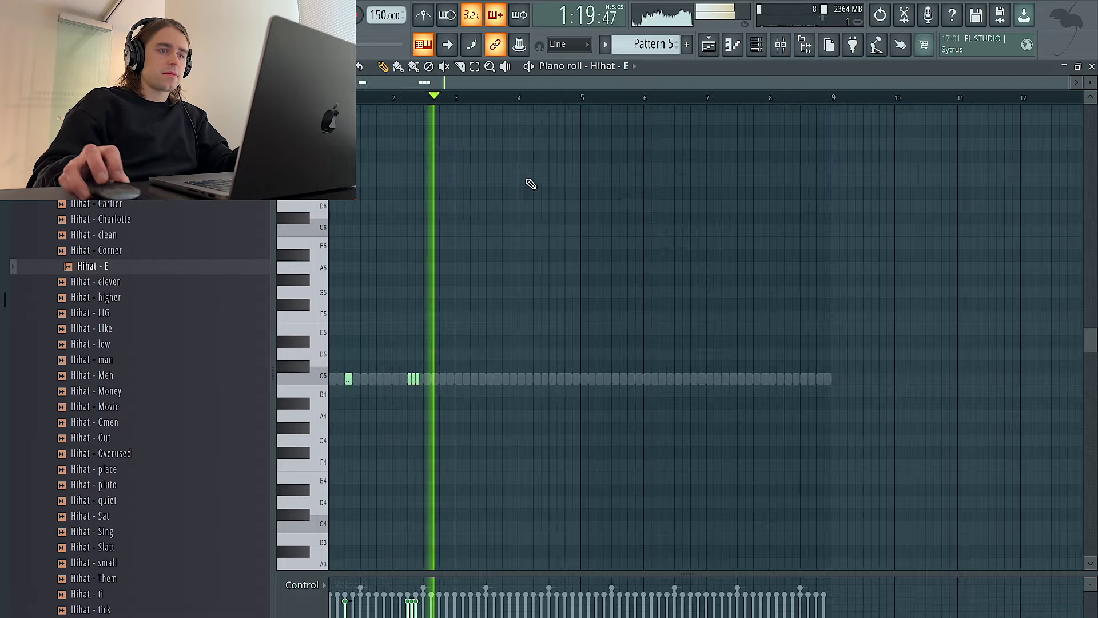
{"action": "key", "text": "ctrl+b"}
{"action": "key", "text": "ctrl+b"}
{"action": "key", "text": "ctrl+b"}
{"action": "key", "text": "ctrl+d"}
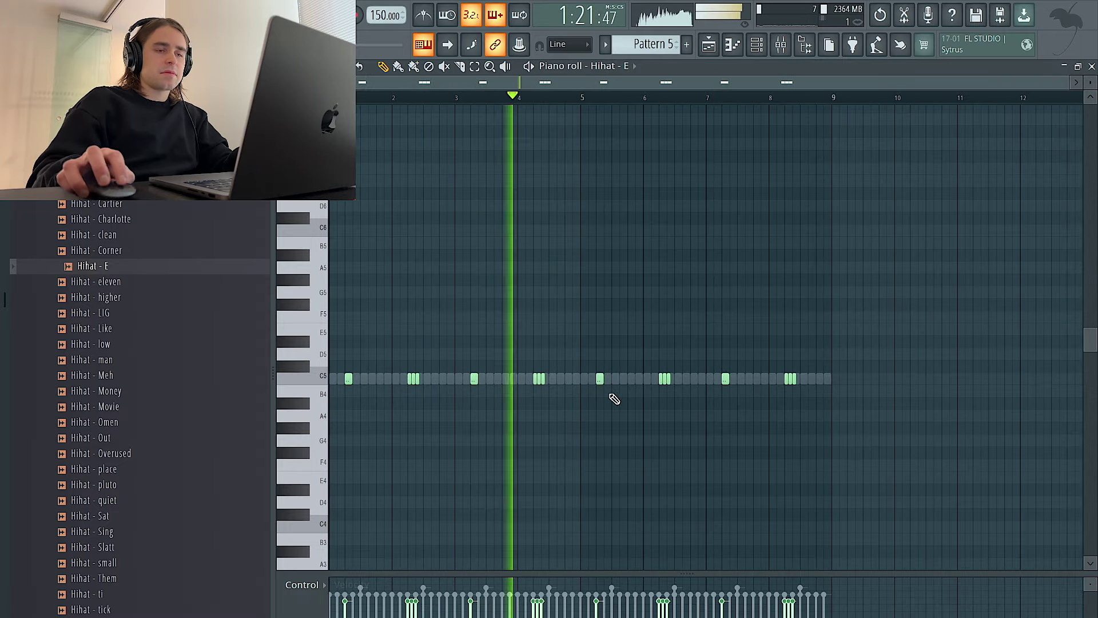
{"action": "key", "text": "ctrl+a"}
{"action": "key", "text": "ctrl+d"}
Randomize the panning and velocity levels of the Hihat - E notes
{"action": "left_click_drag", "start_coordinate": [566, 380], "coordinate": [529, 377], "text": "ctrl"}
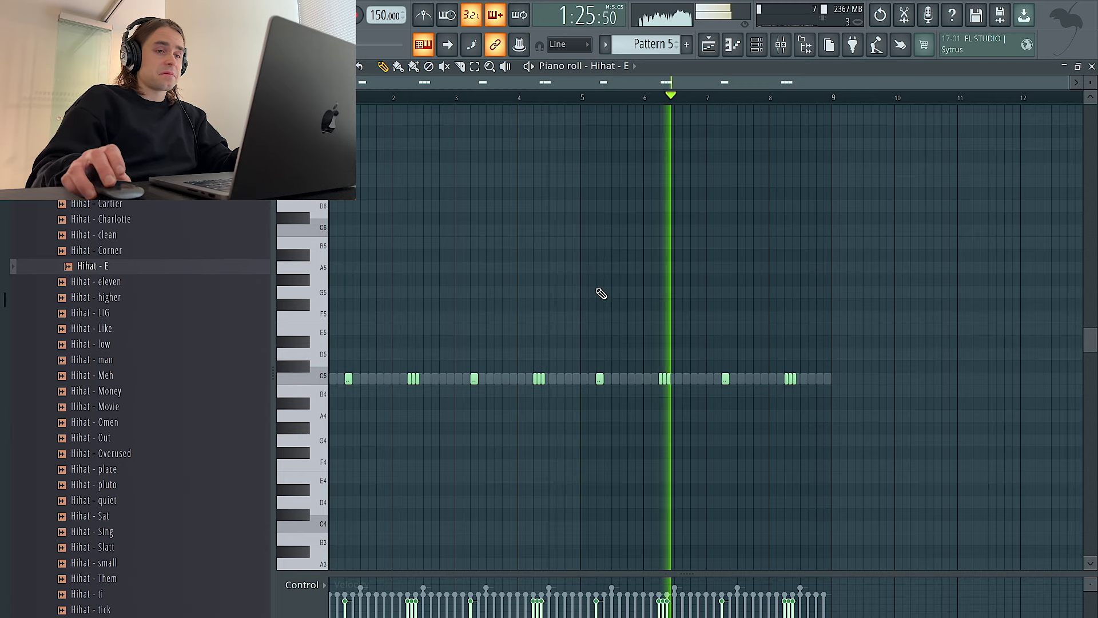
{"action": "key", "text": "alt+r"}
{"action": "left_click", "coordinate": [626, 471]}
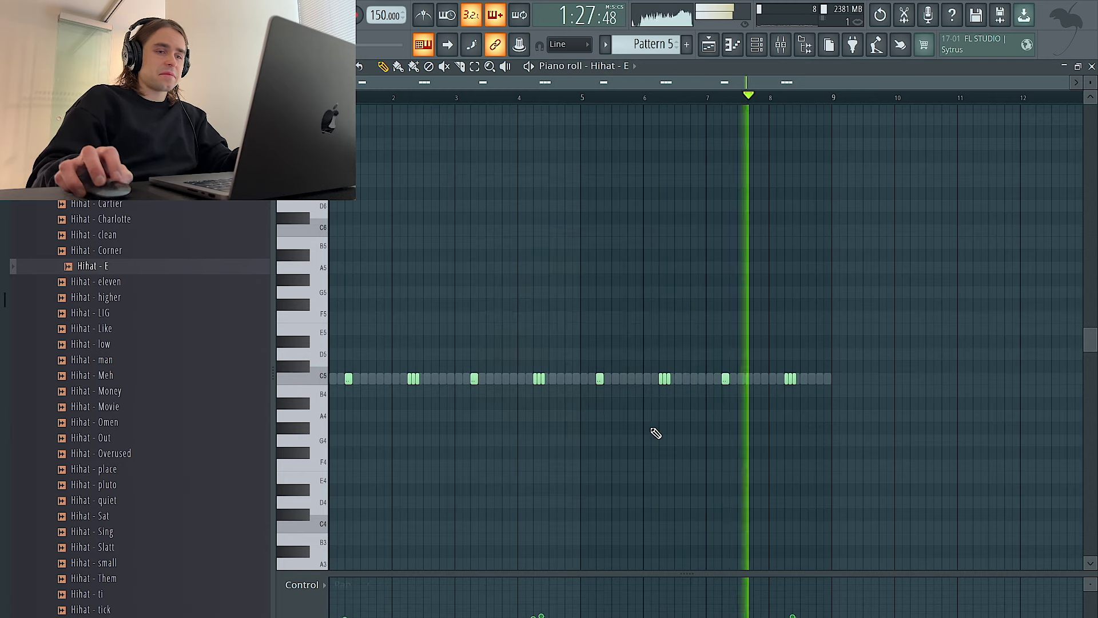
Add an extra Hihat - E hit after the rolls in bars 4 and 8, and discard the note lengths
{"action": "scroll", "coordinate": [814, 379], "scroll_direction": "up", "scroll_amount": 2}
{"action": "left_click", "coordinate": [804, 382]}
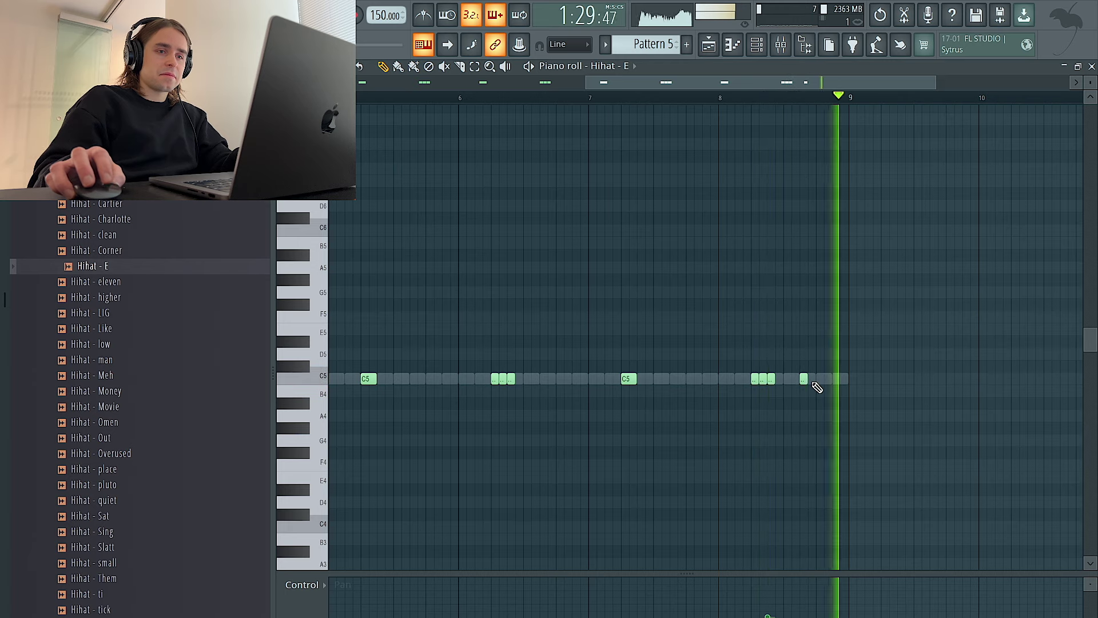
{"action": "scroll", "coordinate": [812, 383], "scroll_direction": "down", "scroll_amount": 1}
{"action": "scroll", "coordinate": [555, 395], "scroll_direction": "up", "scroll_amount": 1}
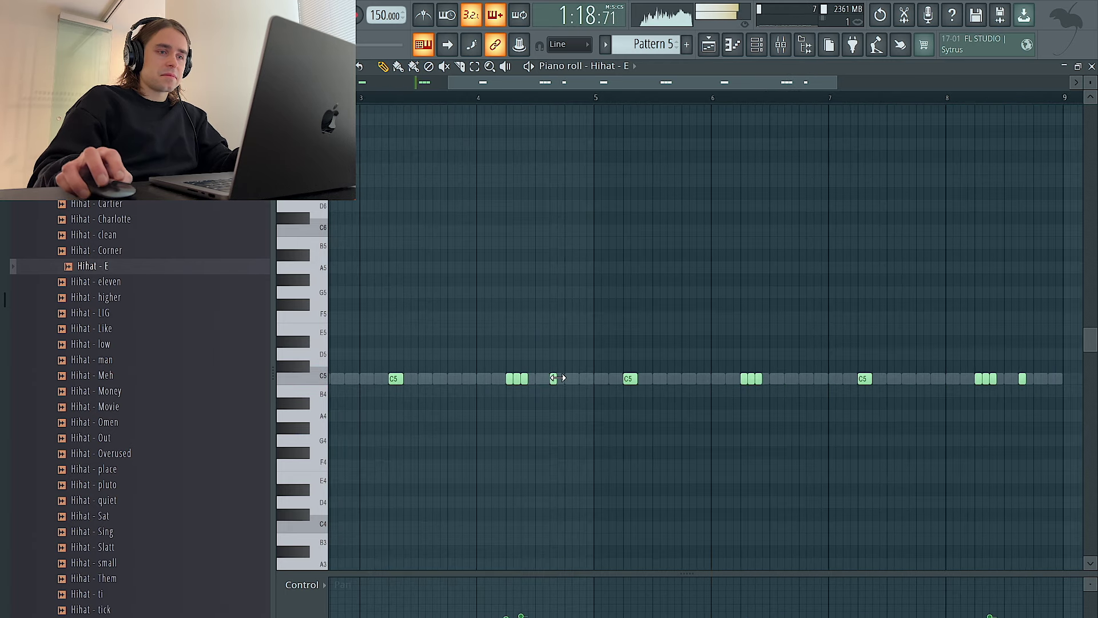
{"action": "key", "text": "shift+d"}
{"action": "scroll", "coordinate": [540, 397], "scroll_direction": "left", "scroll_amount": 1}
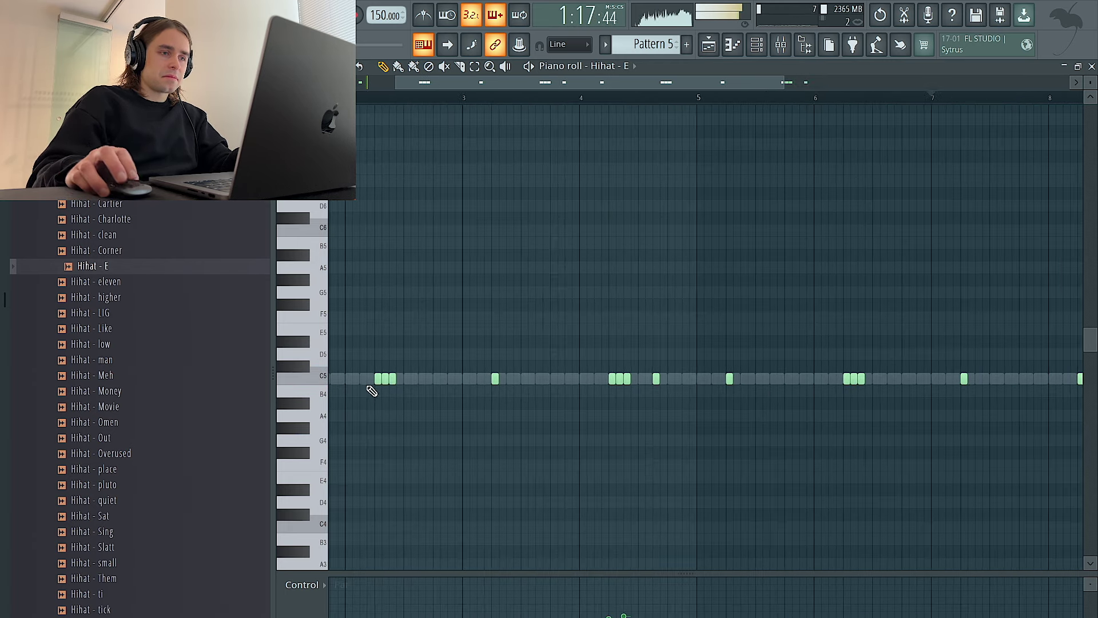
Add a C5 hit at the start of bar 2 and switch the control lane to note velocity
{"action": "scroll", "coordinate": [367, 387], "scroll_direction": "left", "scroll_amount": 2}
{"action": "left_click", "coordinate": [449, 380]}
{"action": "key", "text": "space"}
{"action": "left_click", "coordinate": [311, 584]}
{"action": "left_click", "coordinate": [319, 613]}
{"action": "key", "text": "space"}
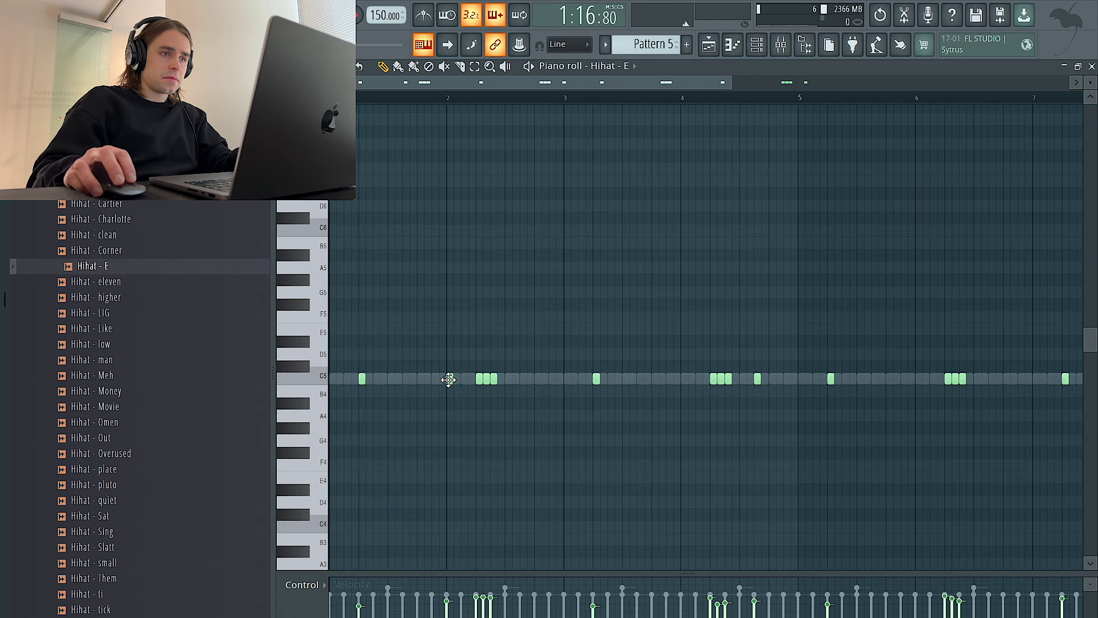
Move the bar 2 hit up to F5 just before the three-note roll and copy it to the same place in bar 4
{"action": "left_click_drag", "start_coordinate": [475, 317], "coordinate": [422, 321]}
{"action": "key", "text": "space"}
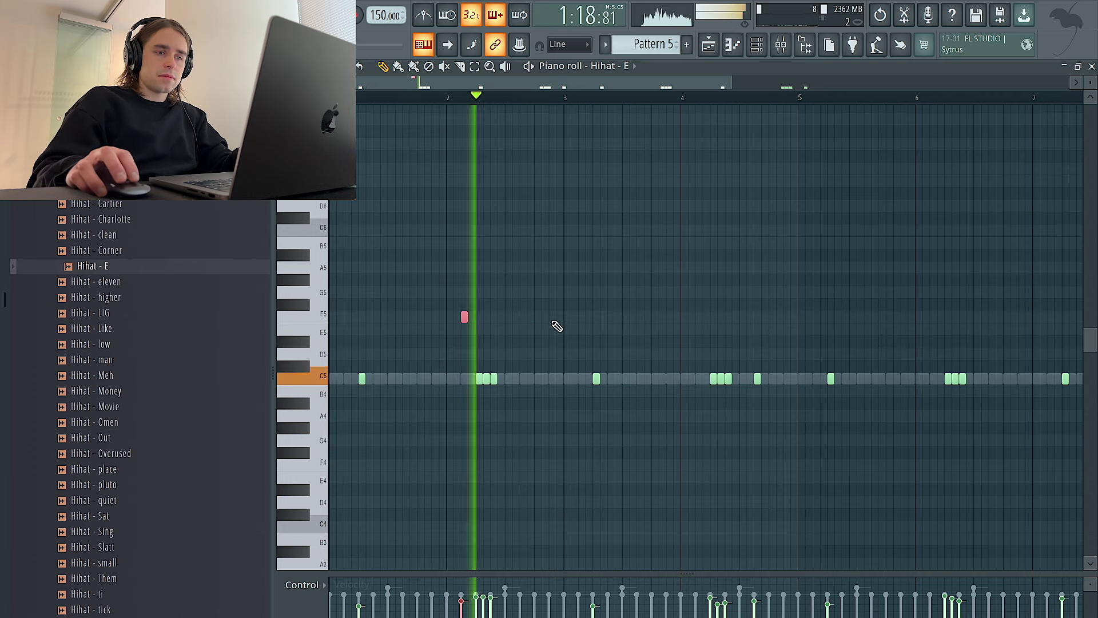
{"action": "left_click_drag", "start_coordinate": [465, 319], "coordinate": [699, 320]}
{"action": "scroll", "coordinate": [743, 345], "scroll_direction": "right", "scroll_amount": 3}
{"action": "scroll", "coordinate": [693, 347], "scroll_direction": "down", "scroll_amount": 3}
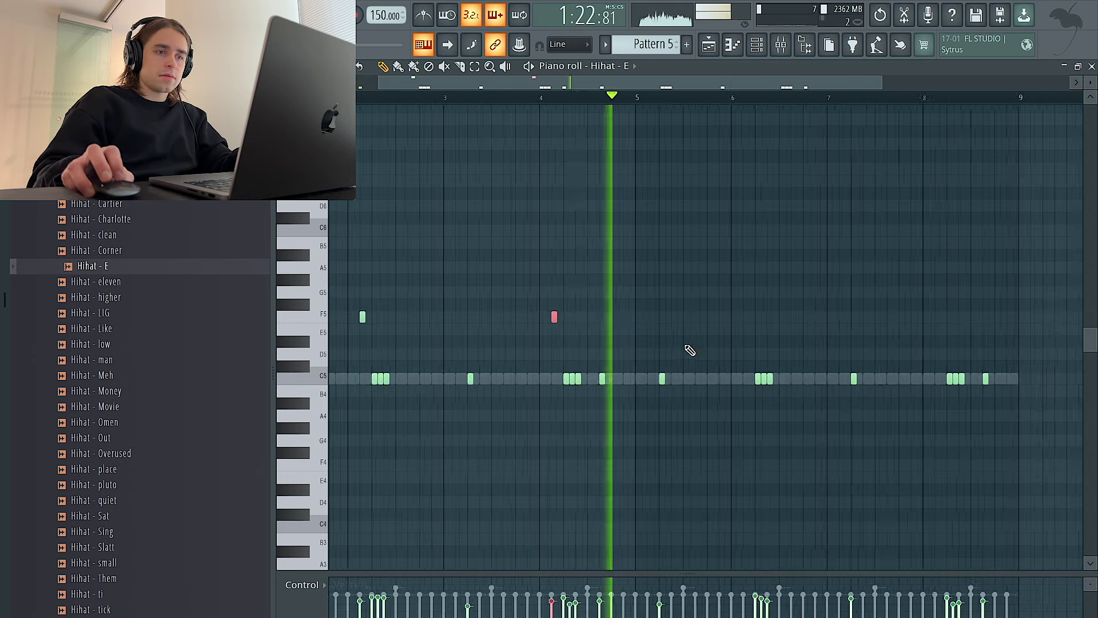
Delete the Hihat - E notes in bars 5 to 8 and replace them with a copy of bars 1 to 4
{"action": "left_click_drag", "start_coordinate": [924, 417], "coordinate": [617, 325]}
{"action": "key", "text": "Delete"}
{"action": "left_click_drag", "start_coordinate": [605, 101], "coordinate": [337, 102]}
{"action": "key", "text": "ctrl+b"}
{"action": "left_click", "coordinate": [854, 347], "text": "ctrl"}
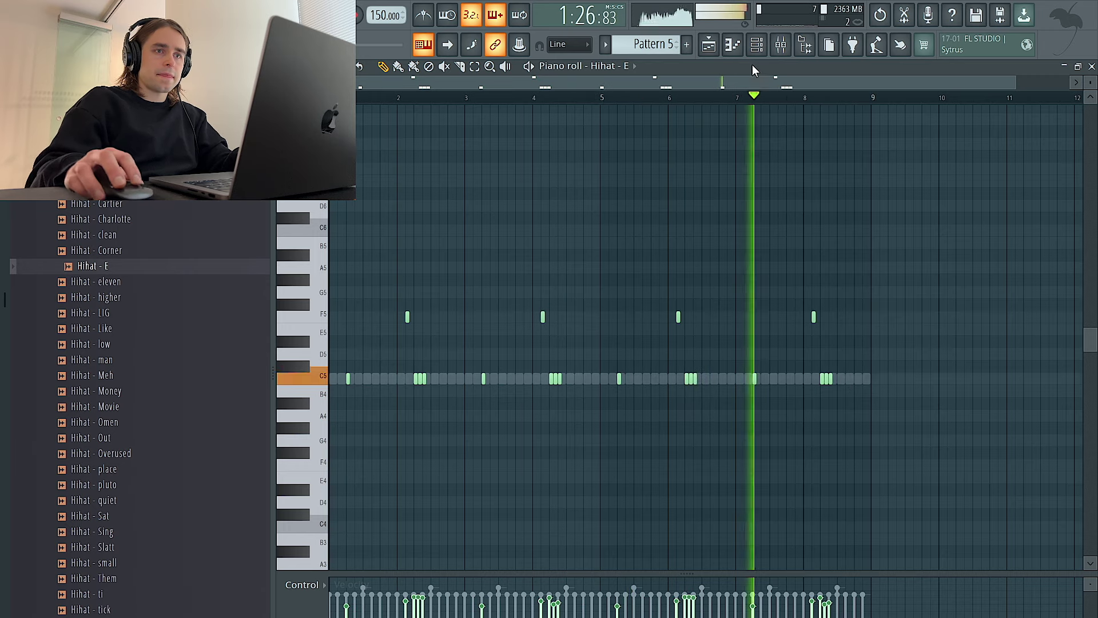
Open the sample track's Fruity Parametric EQ 2 and soften the highs with a gradual high-frequency roll-off
{"action": "left_click", "coordinate": [707, 50]}
{"action": "left_click", "coordinate": [758, 48]}
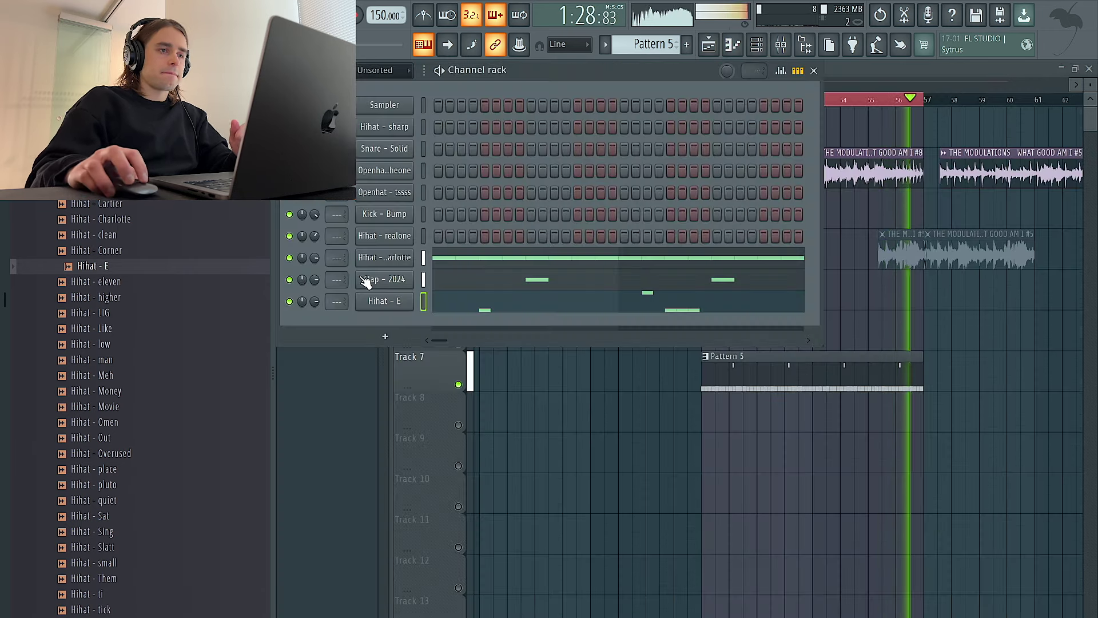
{"action": "left_click", "coordinate": [783, 45]}
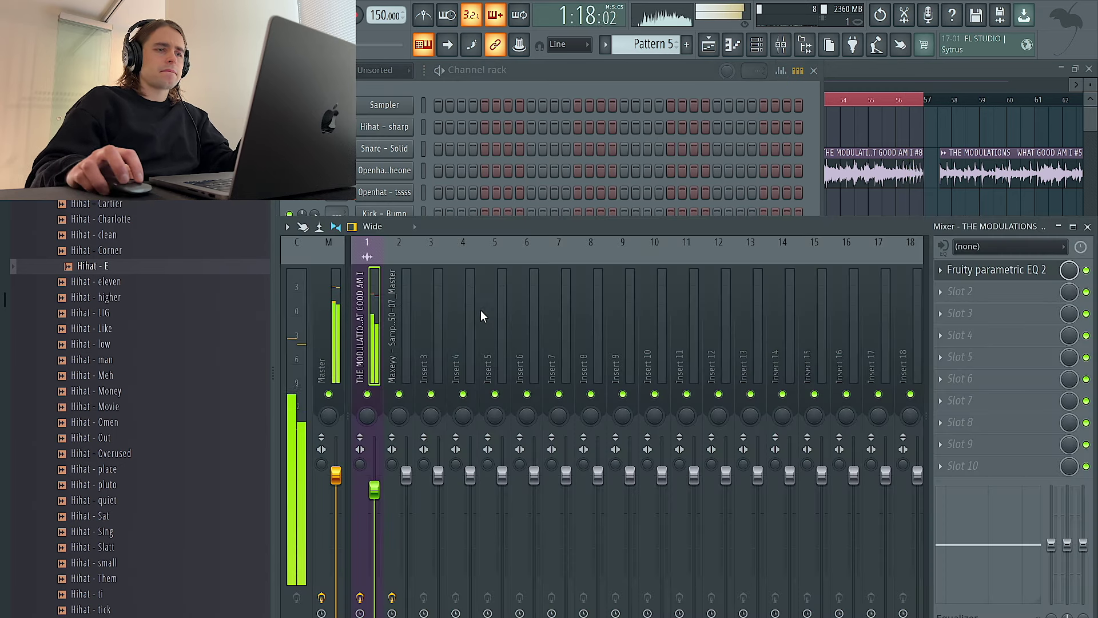
{"action": "left_click", "coordinate": [1027, 276]}
{"action": "mouse_move", "coordinate": [723, 299]}
{"action": "left_mouse_down"}
{"action": "mouse_move", "coordinate": [704, 301]}
{"action": "mouse_move", "coordinate": [719, 300]}
{"action": "left_mouse_up"}
{"action": "scroll", "coordinate": [701, 302], "scroll_direction": "up", "scroll_amount": 5}
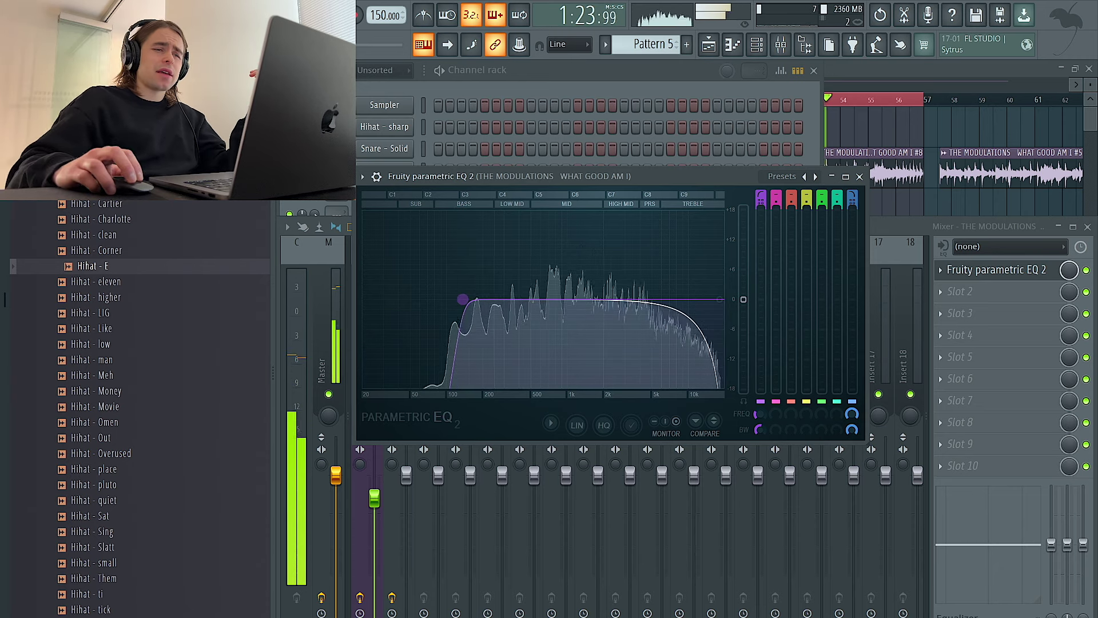
{"action": "key", "text": "F6"}
{"action": "key", "text": "ctrl+Left"}
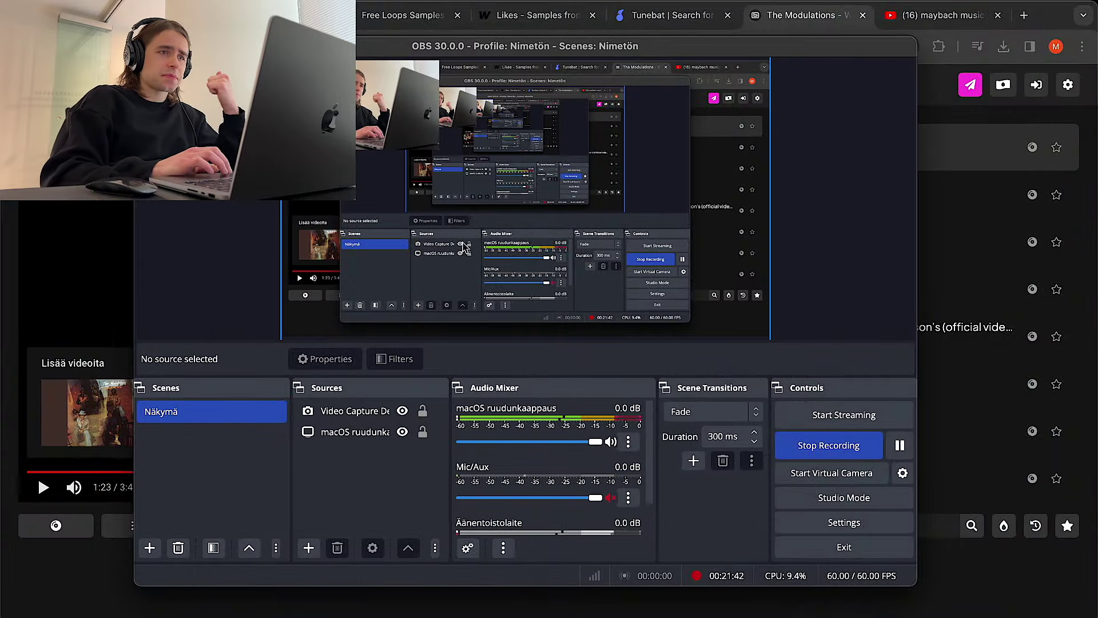
{"action": "key", "text": "ctrl+Right"}
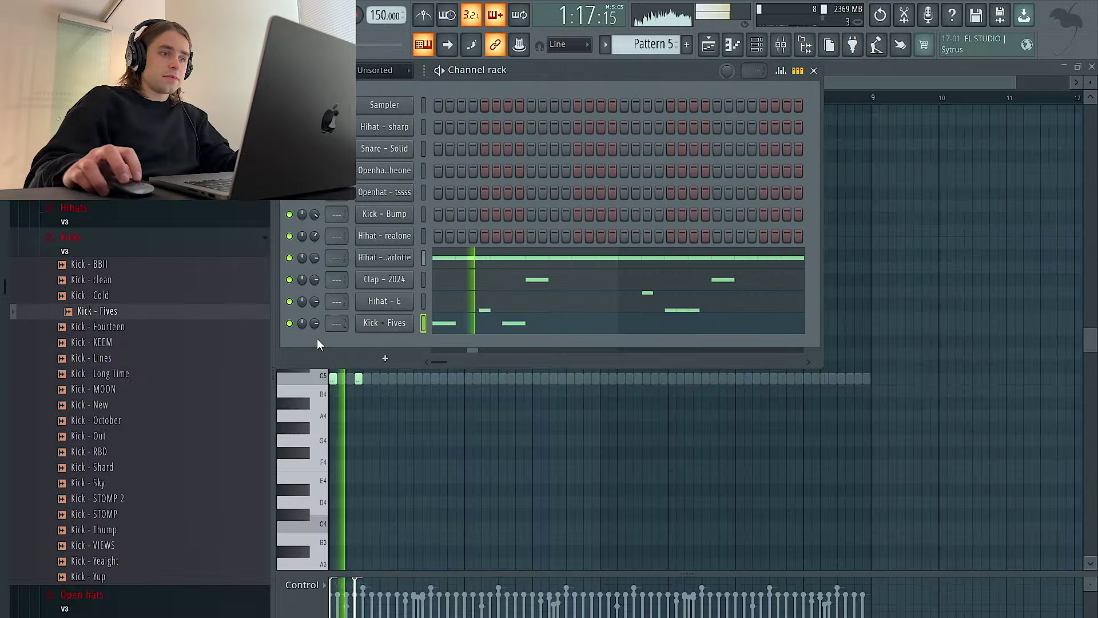
Add C5 Kick - Fives hits on beat 2 of bar 2 and on beats 1 and 4 of bar 3
{"action": "key", "text": "F6"}
{"action": "left_click", "coordinate": [417, 378]}
{"action": "left_click_drag", "start_coordinate": [418, 377], "coordinate": [415, 377]}
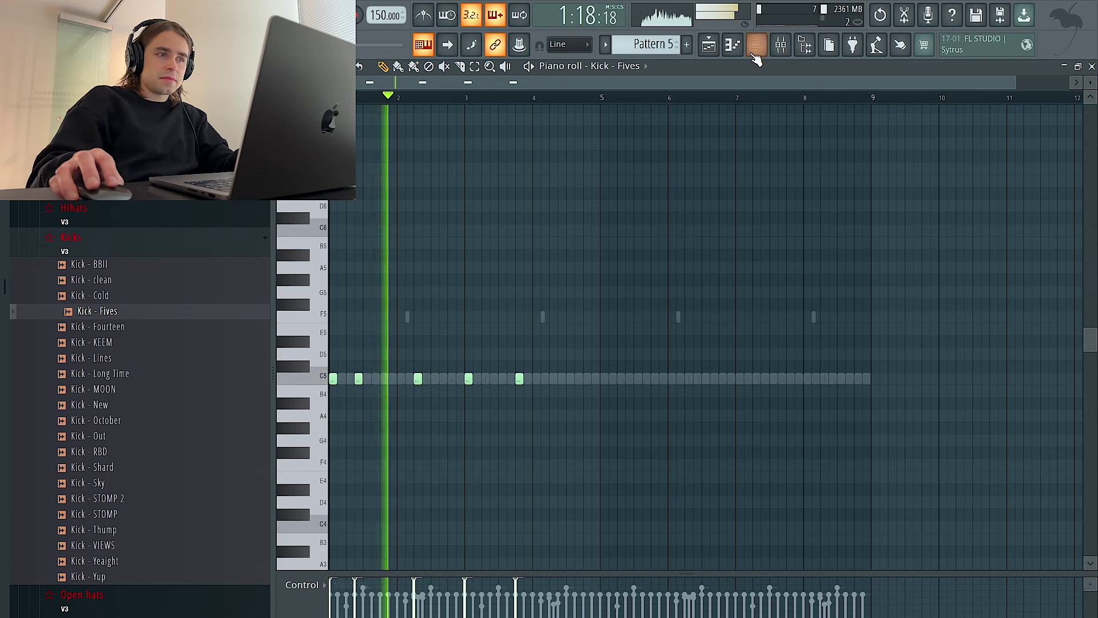
{"action": "key", "text": "F6"}
{"action": "key", "text": "F6"}
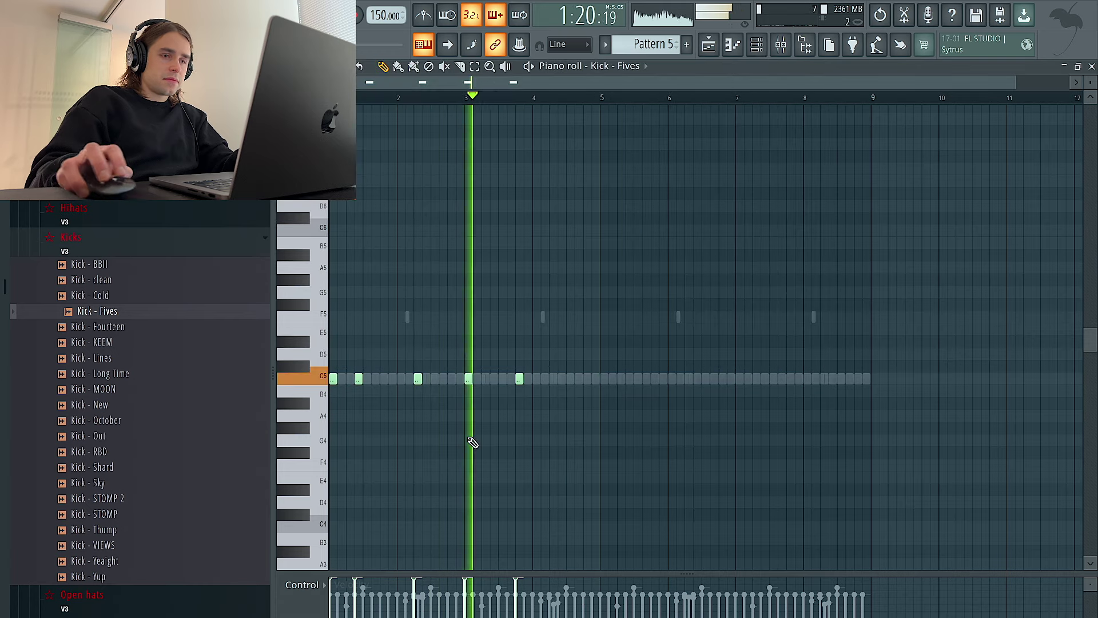
Add a Kick - Fives hit on beat 2 of bar 4 and duplicate the four-bar kick pattern into bars 5 to 8
{"action": "key", "text": "space"}
{"action": "left_click", "coordinate": [549, 380]}
{"action": "key", "text": "ctrl+a"}
{"action": "key", "text": "ctrl+b"}
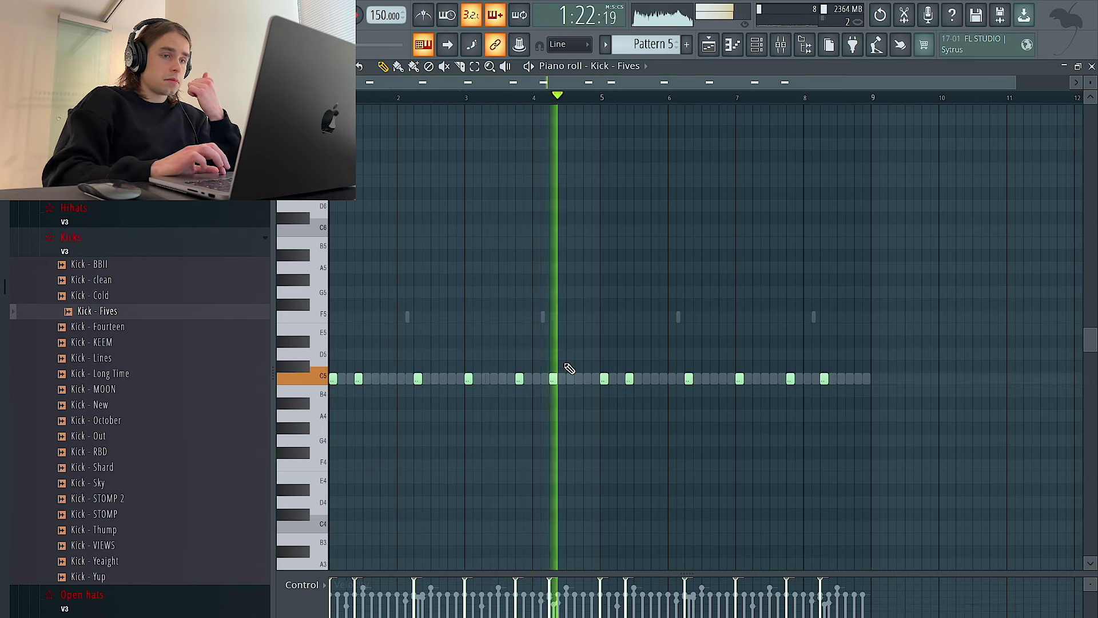
Add an extra C5 Kick - Fives hit at the end of bar 4, just before the bar 5 kick
{"action": "left_click", "coordinate": [594, 379]}
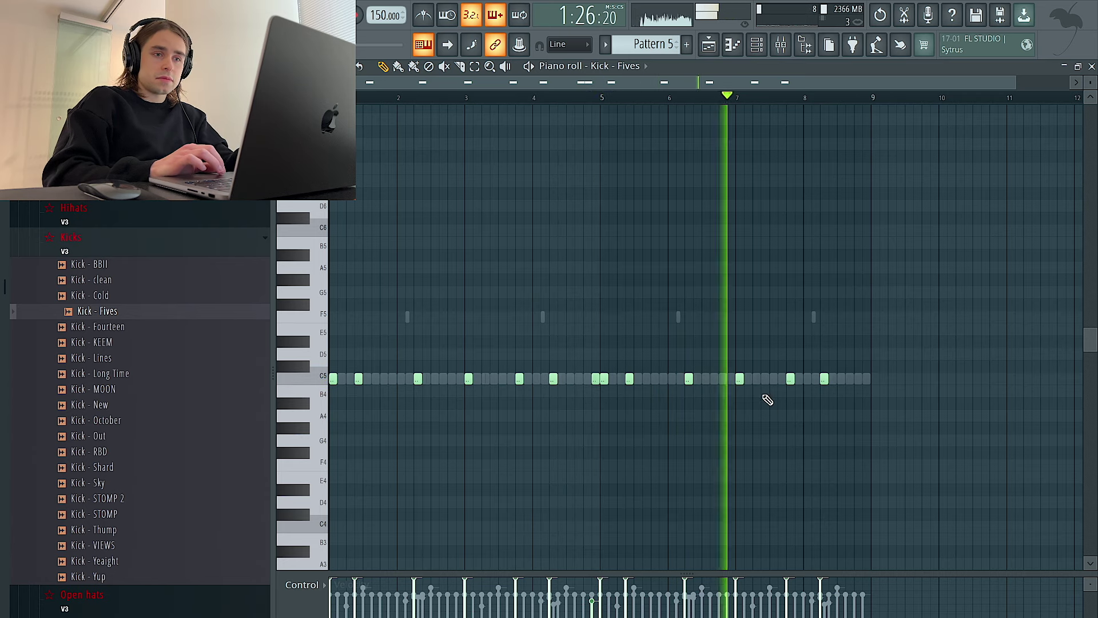
{"action": "left_click", "coordinate": [797, 380]}
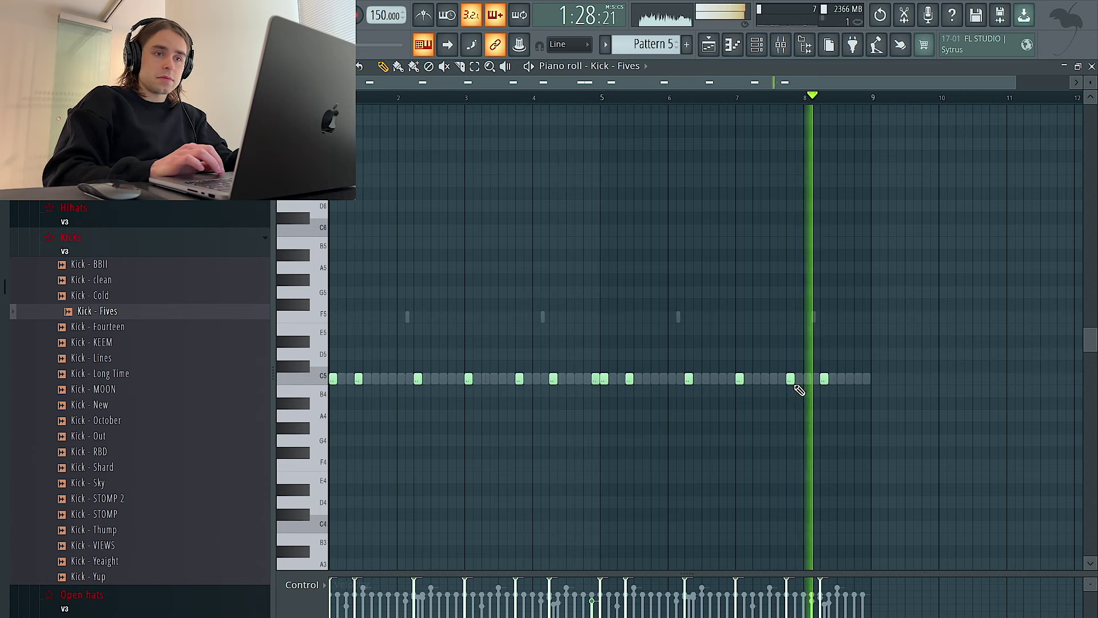
Add a kick note near the middle of bar 8 and swap the kick sample for Kick - coco from the V4 kit
{"action": "left_click", "coordinate": [849, 378]}
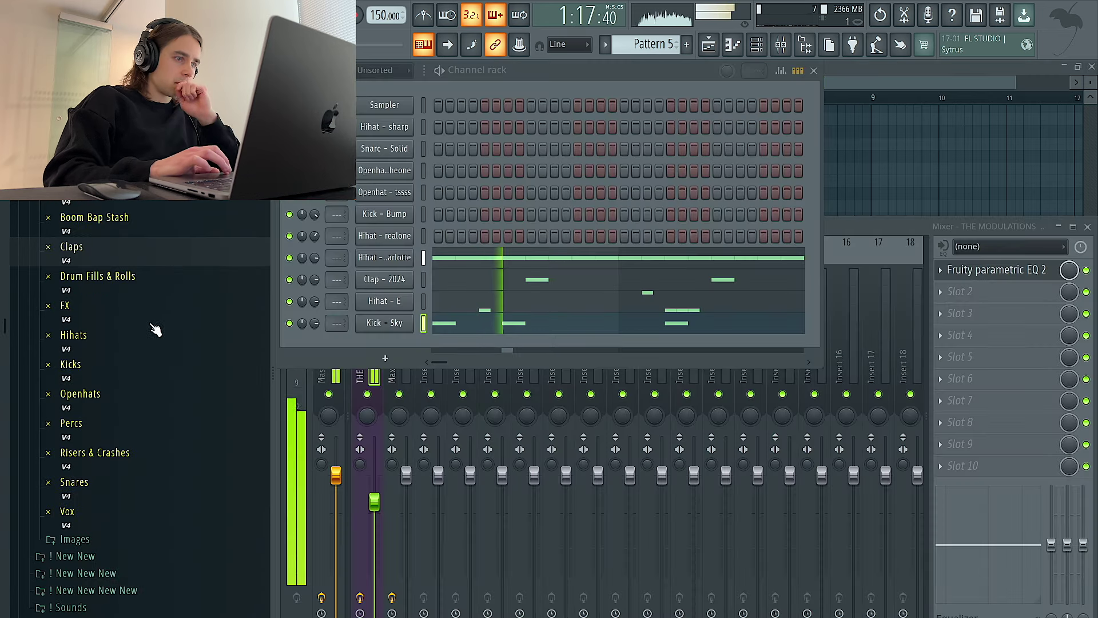
{"action": "left_click", "coordinate": [139, 368]}
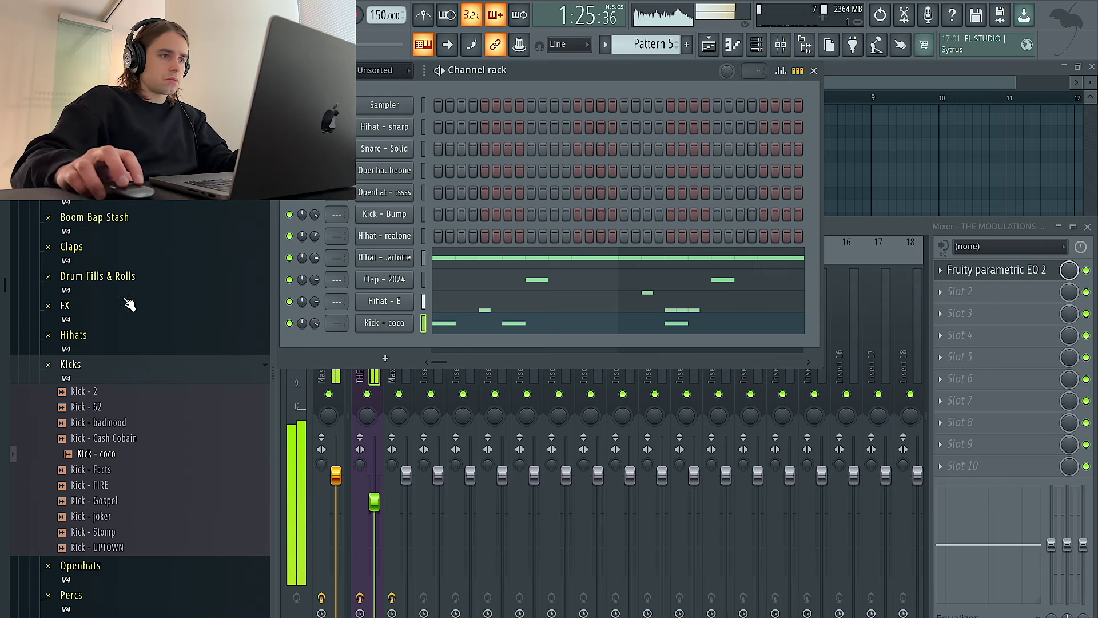
Load Open hat - HOuse from the V3 kit and duplicate its first two bars of C5 notes into bars 3 and 4
{"action": "scroll", "coordinate": [141, 245], "scroll_direction": "down", "scroll_amount": 10}
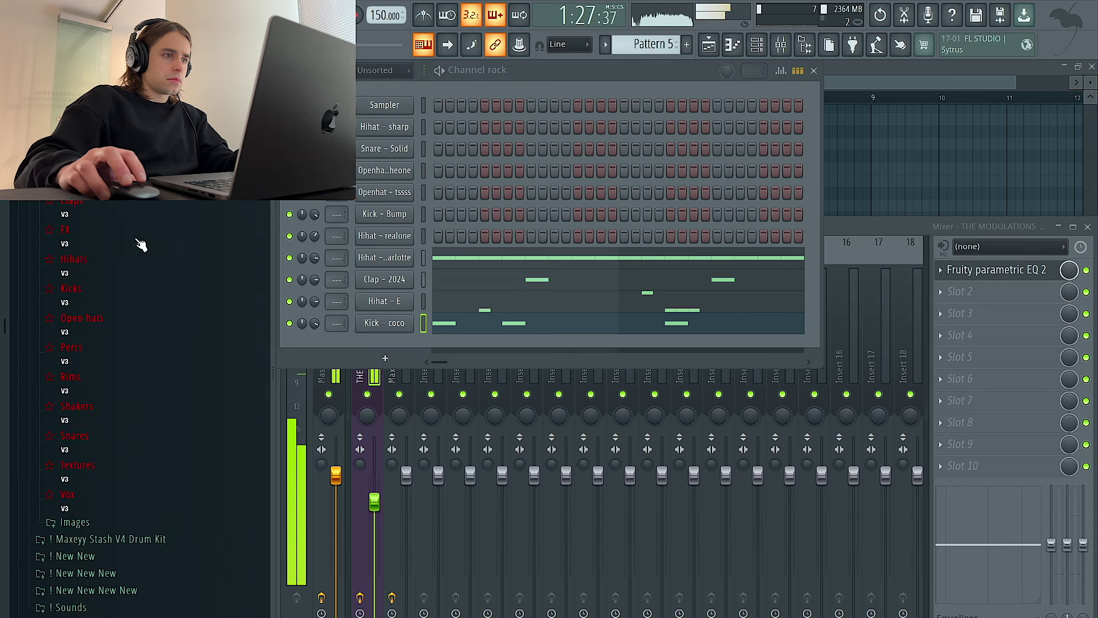
{"action": "left_click", "coordinate": [126, 319]}
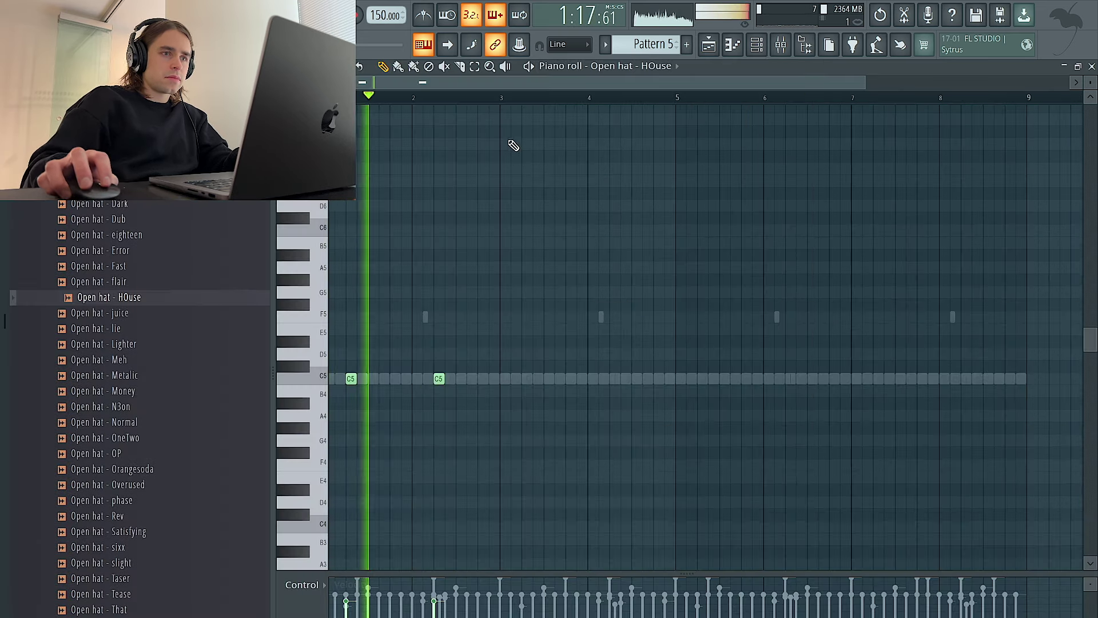
{"action": "left_click_drag", "start_coordinate": [501, 98], "coordinate": [332, 104]}
{"action": "key", "text": "ctrl+b"}
{"action": "key", "text": "ctrl+d"}
{"action": "right_click", "coordinate": [441, 379]}
{"action": "left_click", "coordinate": [441, 380]}
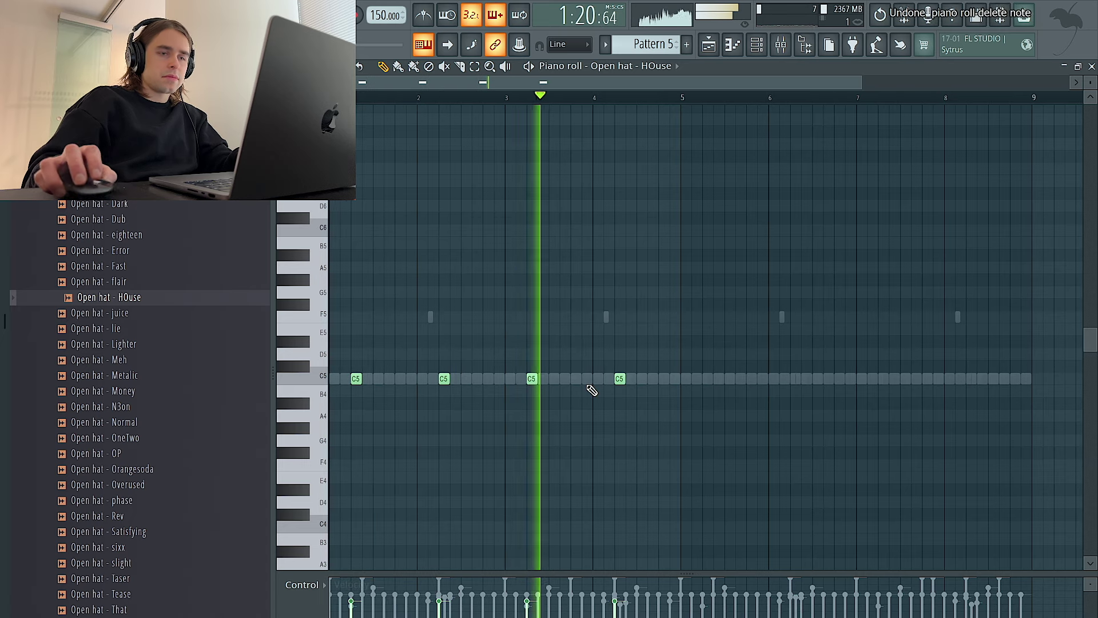
Duplicate the four-bar open-hat pattern, without a note in bar 3, into bars 5 to 8
{"action": "key", "text": "ctrl+a"}
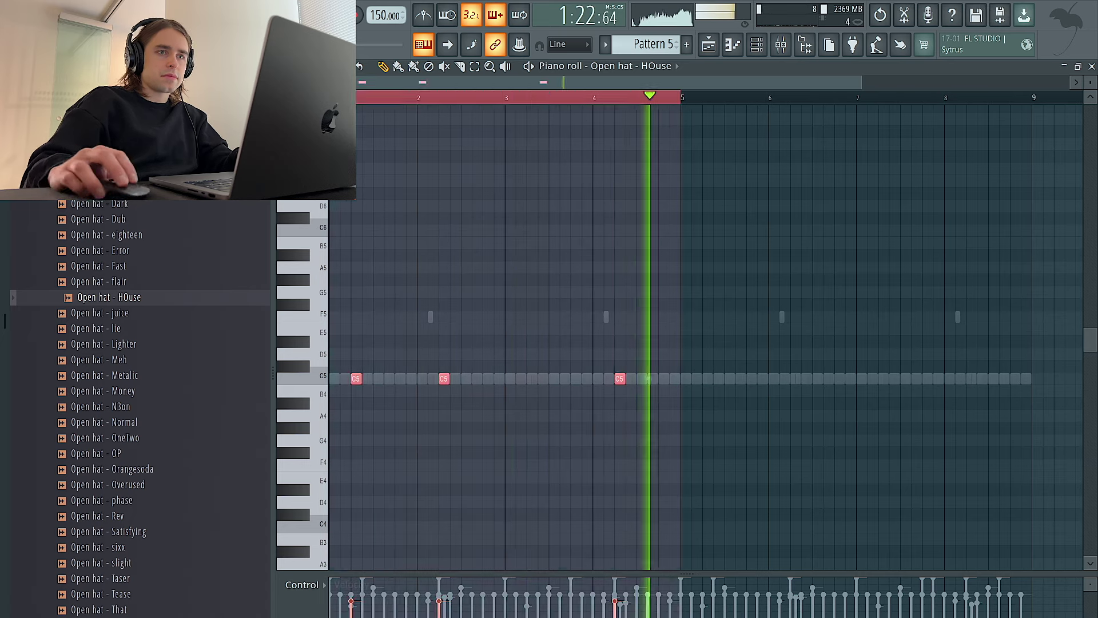
{"action": "key", "text": "ctrl+b"}
{"action": "key", "text": "ctrl+d"}
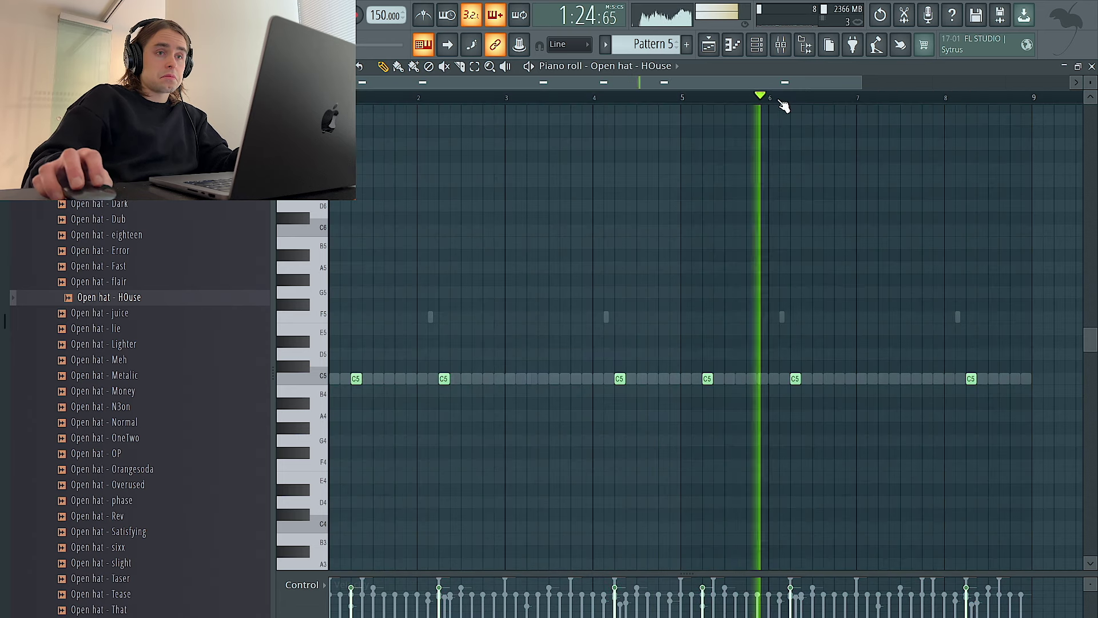
Add a half-bar open-hat note in bar 3 and lower it an octave to C4
{"action": "key", "text": "F6"}
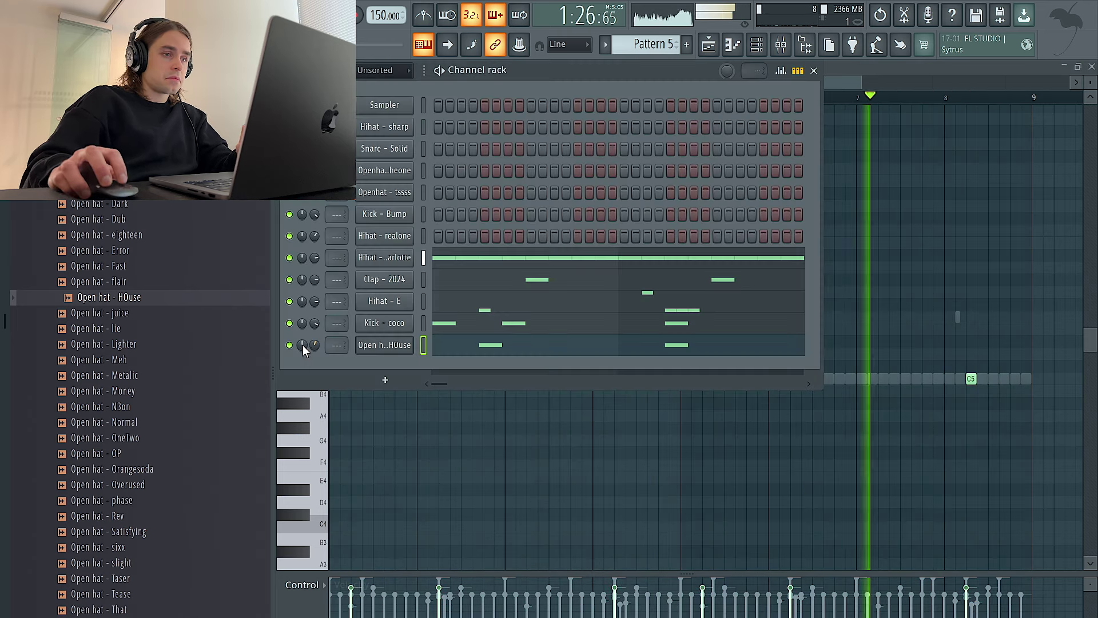
{"action": "key", "text": "F6"}
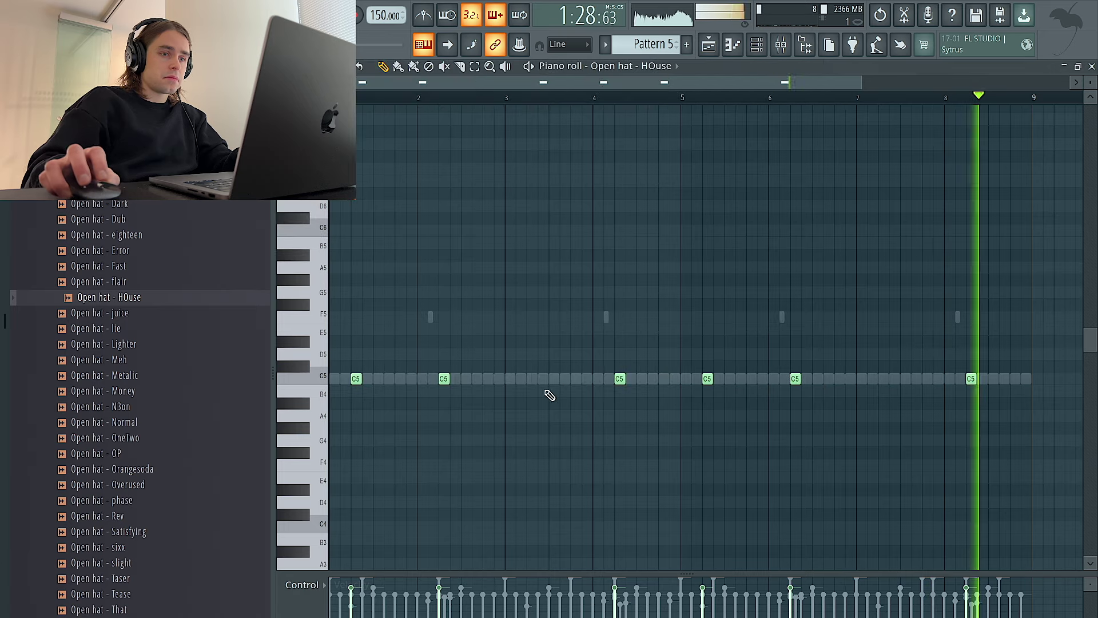
{"action": "left_click_drag", "start_coordinate": [531, 379], "coordinate": [558, 381]}
{"action": "key", "text": "ctrl+Down"}
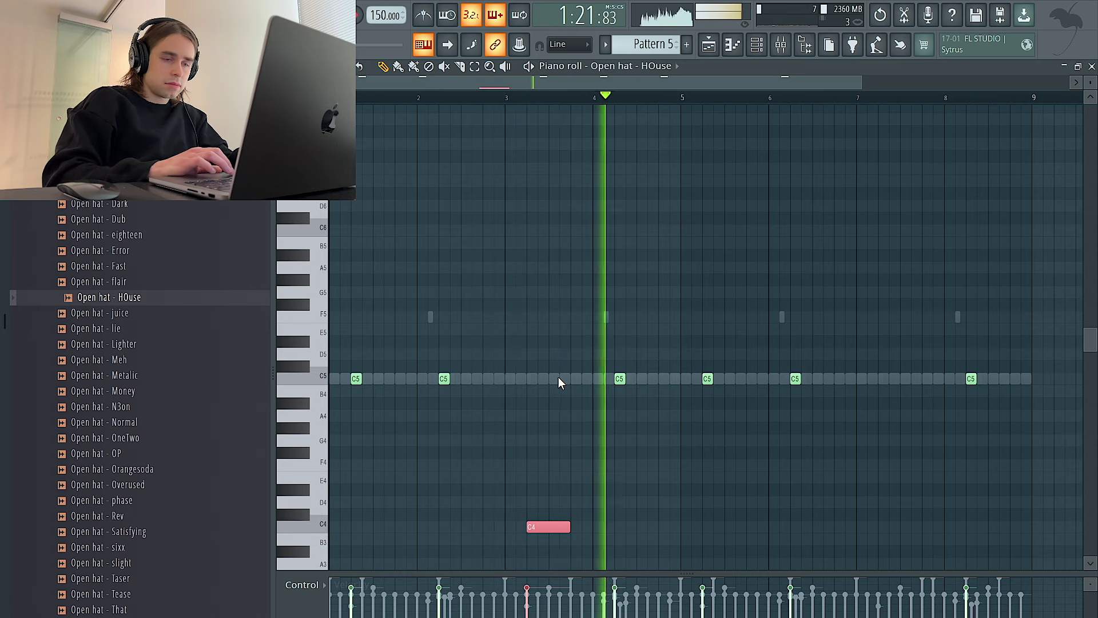
Copy the lowered open-hat note from bar 3 into bar 7 and undo the last note change
{"action": "scroll", "coordinate": [558, 377], "scroll_direction": "right", "scroll_amount": 1}
{"action": "left_click_drag", "start_coordinate": [505, 524], "coordinate": [506, 496]}
{"action": "key", "text": "shift+d"}
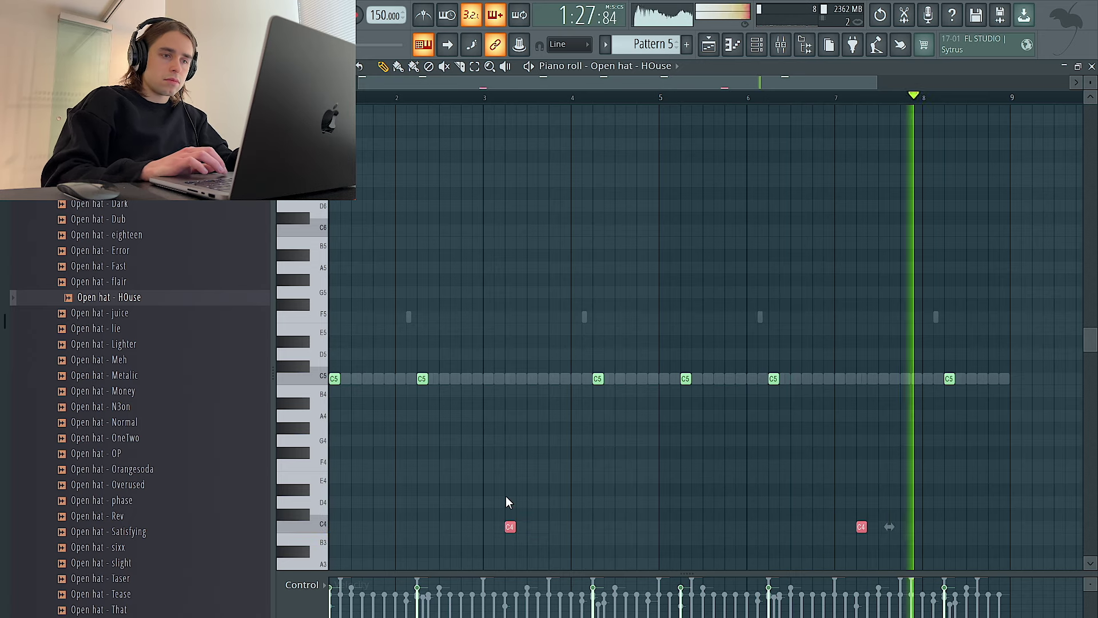
{"action": "scroll", "coordinate": [505, 496], "scroll_direction": "down", "scroll_amount": 1}
{"action": "key", "text": "ctrl+z"}
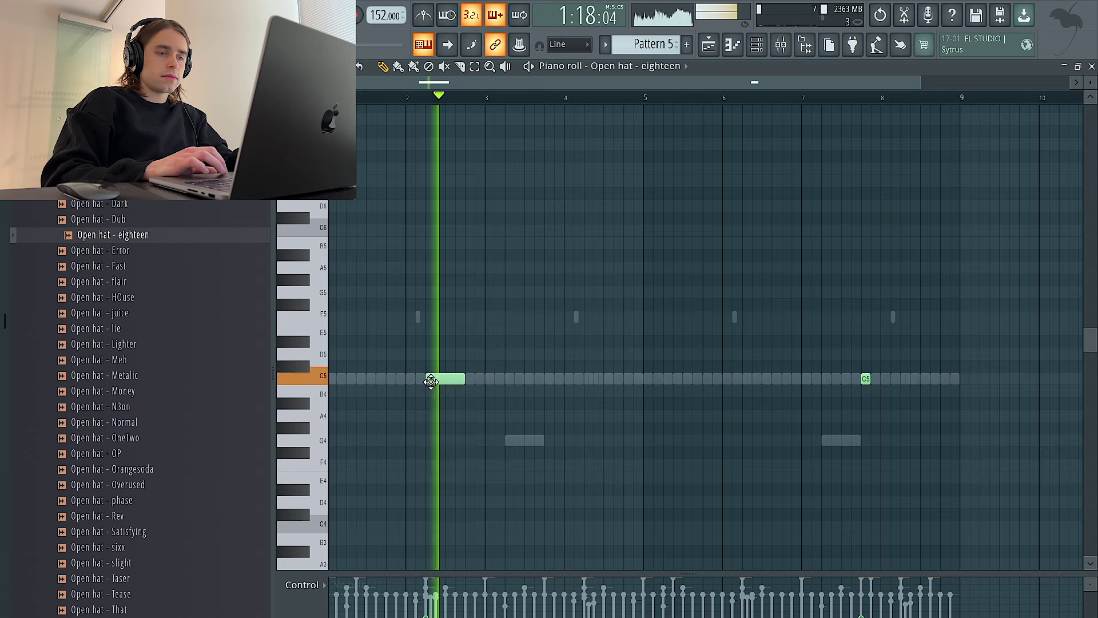
Place Open hat - eighteen C5 notes at the end of bar 3 and around the end of bar 7, adjusting the last notes' positions
{"action": "left_click", "coordinate": [558, 379]}
{"action": "key", "text": "ctrl+a"}
{"action": "scroll", "coordinate": [599, 388], "scroll_direction": "up", "scroll_amount": 3}
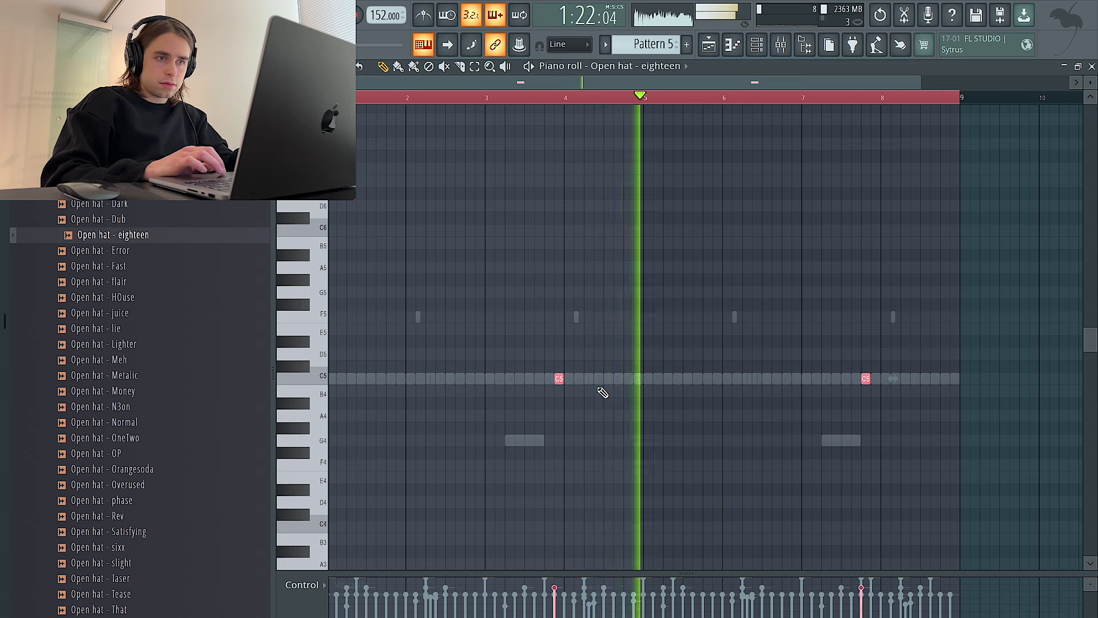
{"action": "key", "text": "ctrl+d"}
{"action": "left_click_drag", "start_coordinate": [865, 380], "coordinate": [873, 380]}
{"action": "right_click", "coordinate": [887, 380]}
{"action": "left_click", "coordinate": [890, 379]}
{"action": "key", "text": "ctrl+a"}
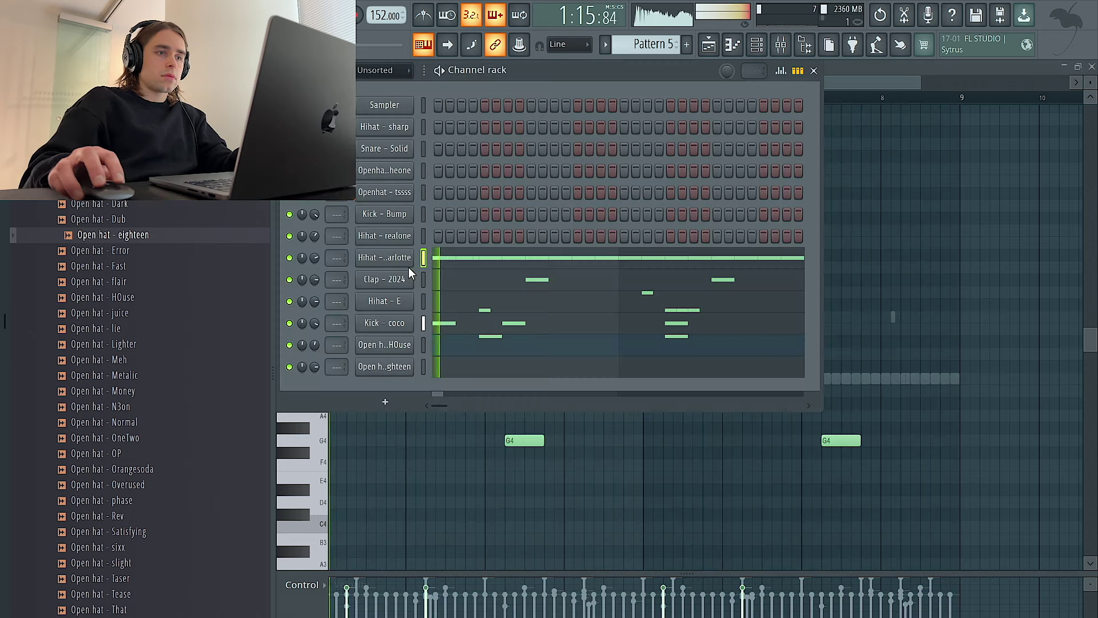
Chop the Hihat - Charlotte note late in bar 2 into a fast roll with the Chopper, keeping the absolute pattern
{"action": "right_click", "coordinate": [411, 250]}
{"action": "left_click", "coordinate": [454, 374]}
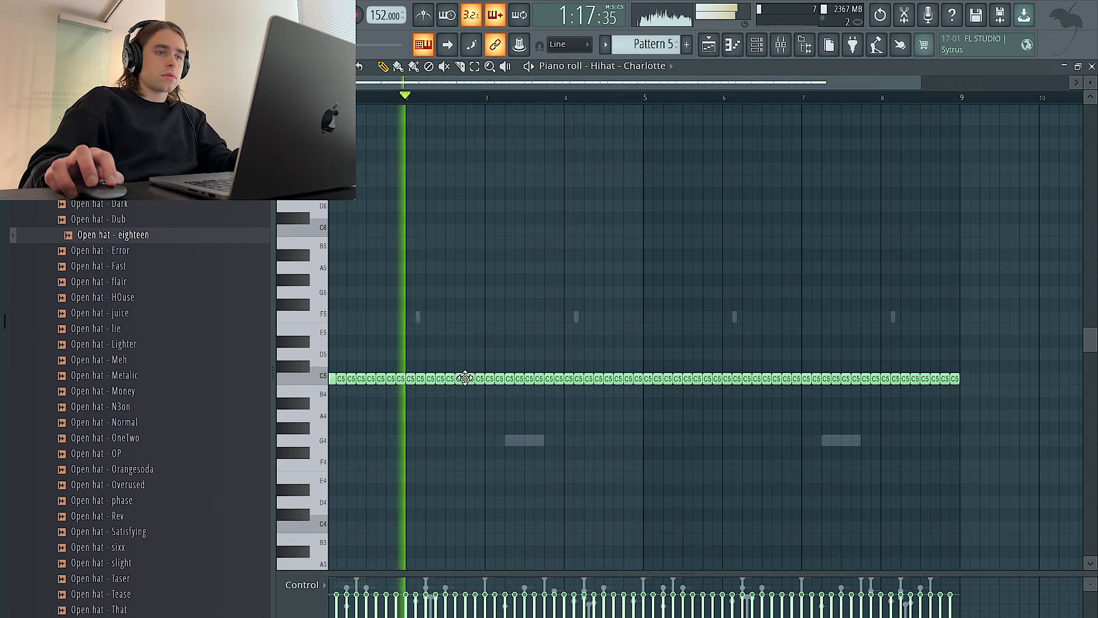
{"action": "key", "text": "alt+u"}
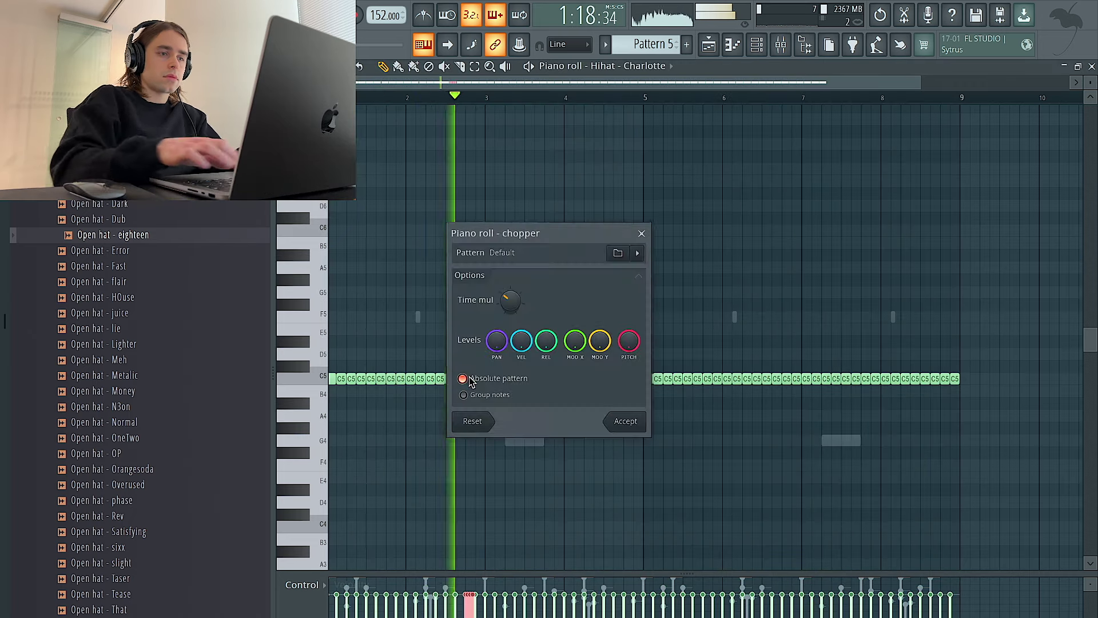
{"action": "left_click", "coordinate": [627, 421]}
Delete the hi-hat notes in bars 5 to 8 and duplicate the first four bars, including the roll, in their place
{"action": "left_click_drag", "start_coordinate": [1005, 396], "coordinate": [649, 352]}
{"action": "key", "text": "Delete"}
{"action": "key", "text": "ctrl+b"}
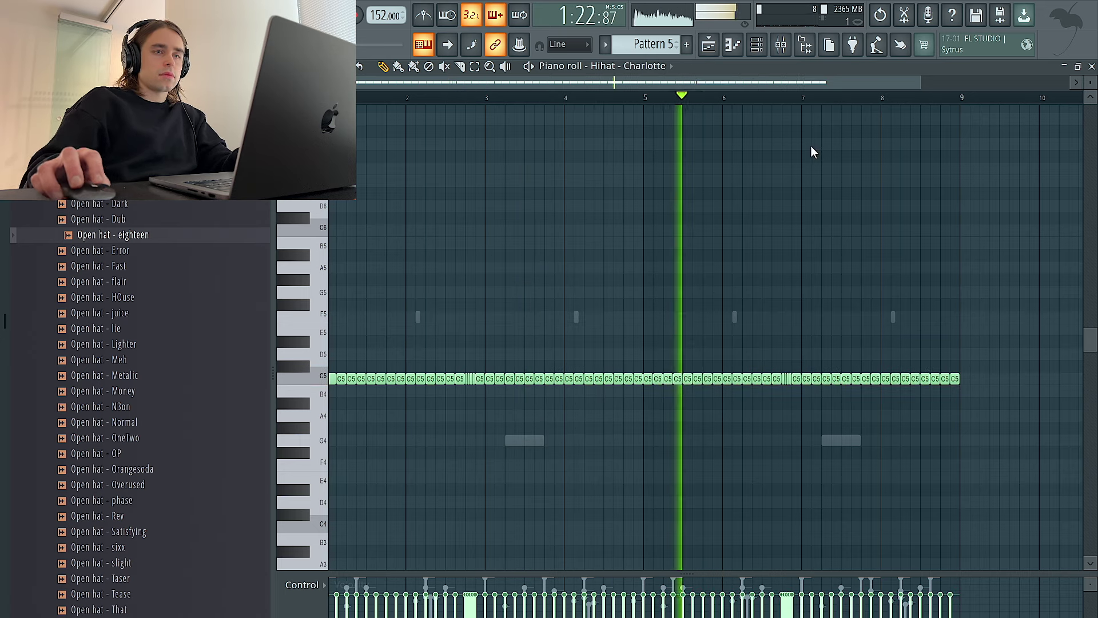
Delete the second hi-hat note near the start of bar 5 to leave a gap
{"action": "left_click", "coordinate": [756, 48]}
{"action": "key", "text": "F6"}
{"action": "right_click", "coordinate": [664, 380]}
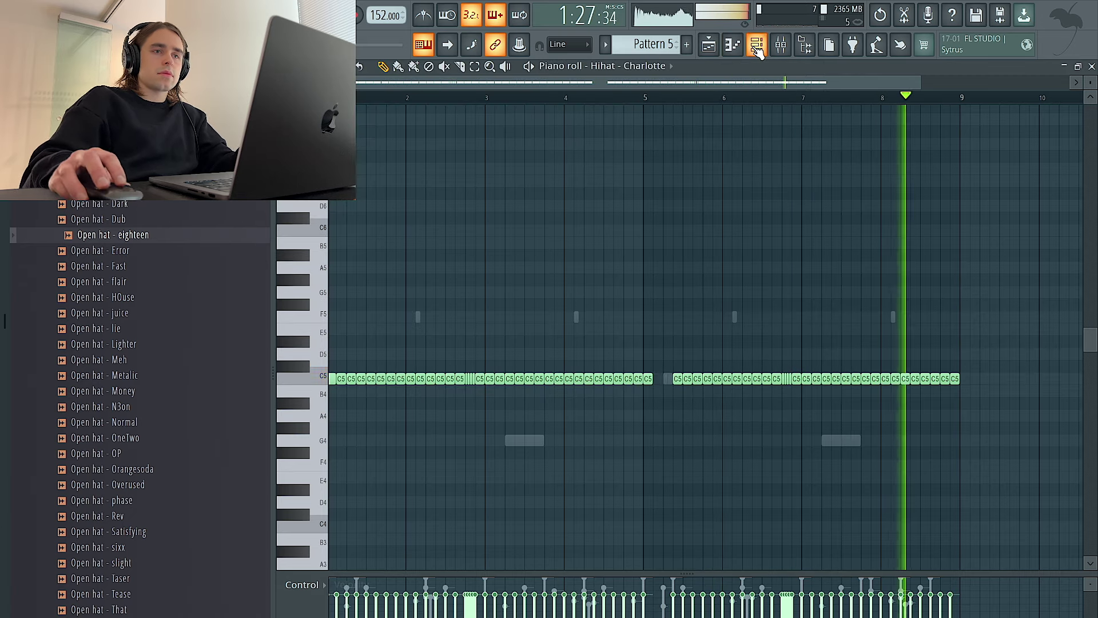
Add Vox - AAa with a C5 note at the end of bar 1, and audition Vox - hah and Vox - Hey
{"action": "key", "text": "F6"}
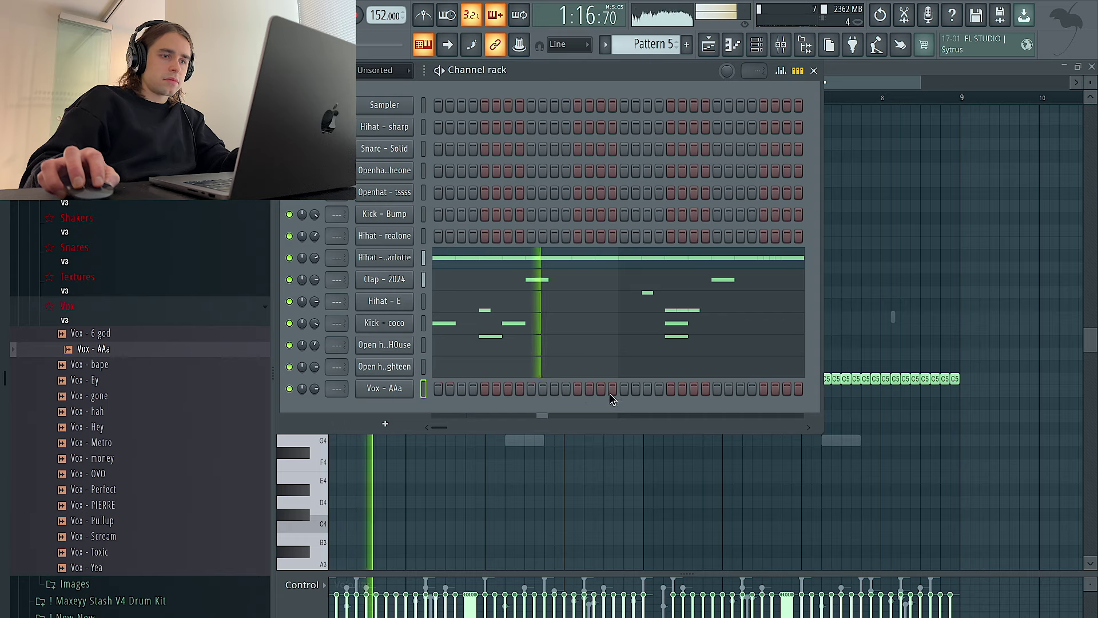
{"action": "left_click", "coordinate": [377, 388]}
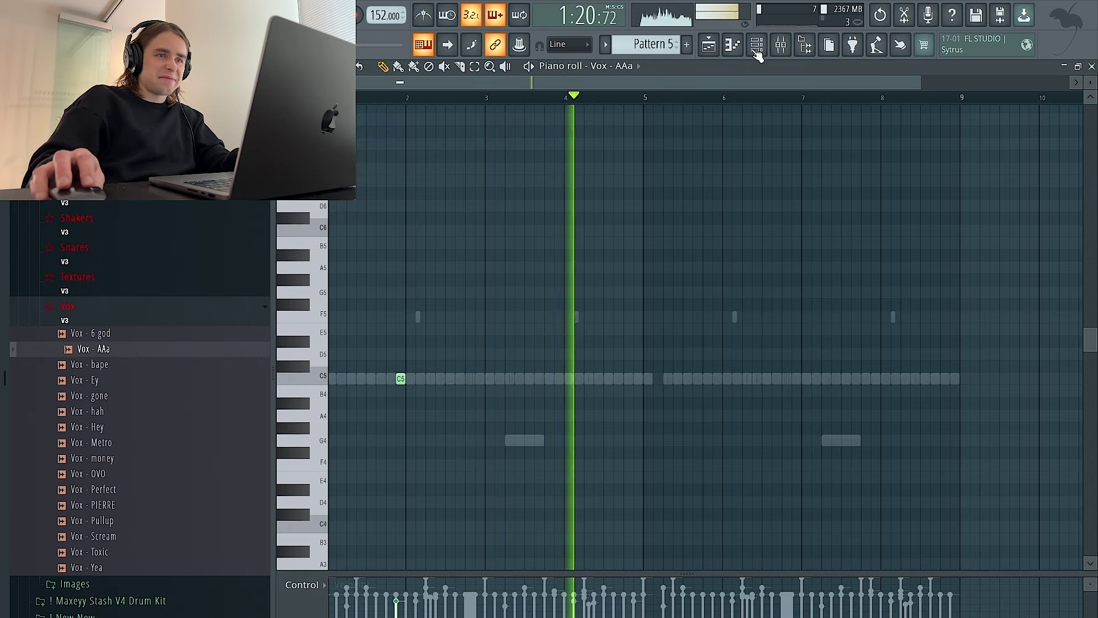
{"action": "key", "text": "F6"}
{"action": "left_click", "coordinate": [165, 411]}
{"action": "left_click", "coordinate": [159, 428]}
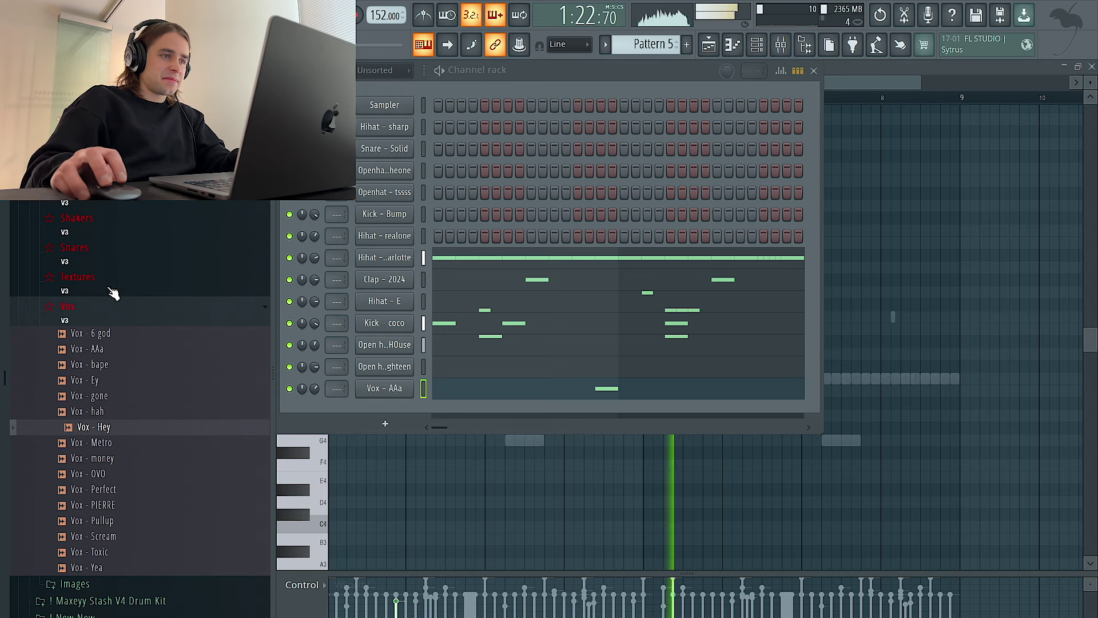
Load Snare - 21 from the V3 Snares folder as a new channel and open its piano roll
{"action": "scroll", "coordinate": [114, 294], "scroll_direction": "up", "scroll_amount": 10}
{"action": "left_click", "coordinate": [127, 361]}
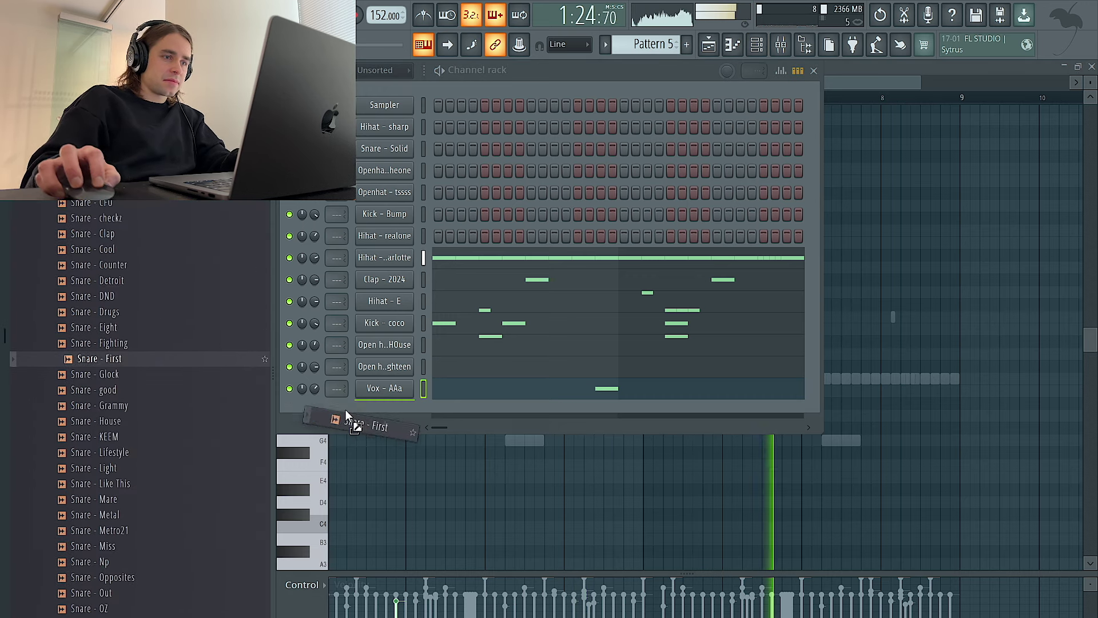
{"action": "left_click_drag", "start_coordinate": [344, 410], "coordinate": [343, 411]}
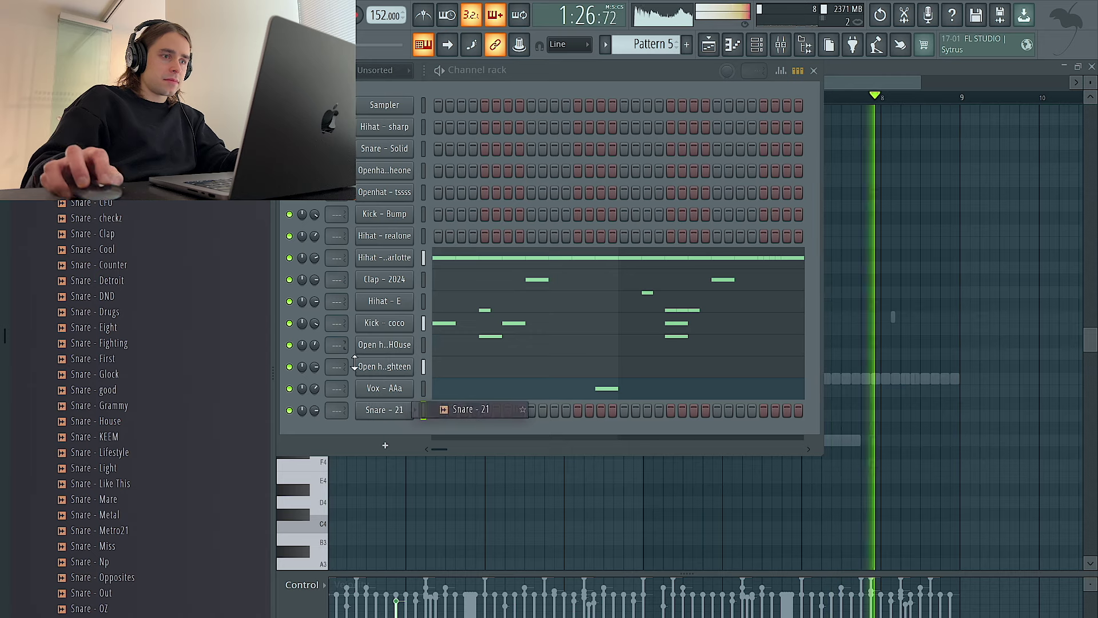
{"action": "right_click", "coordinate": [406, 408]}
{"action": "left_click", "coordinate": [441, 408]}
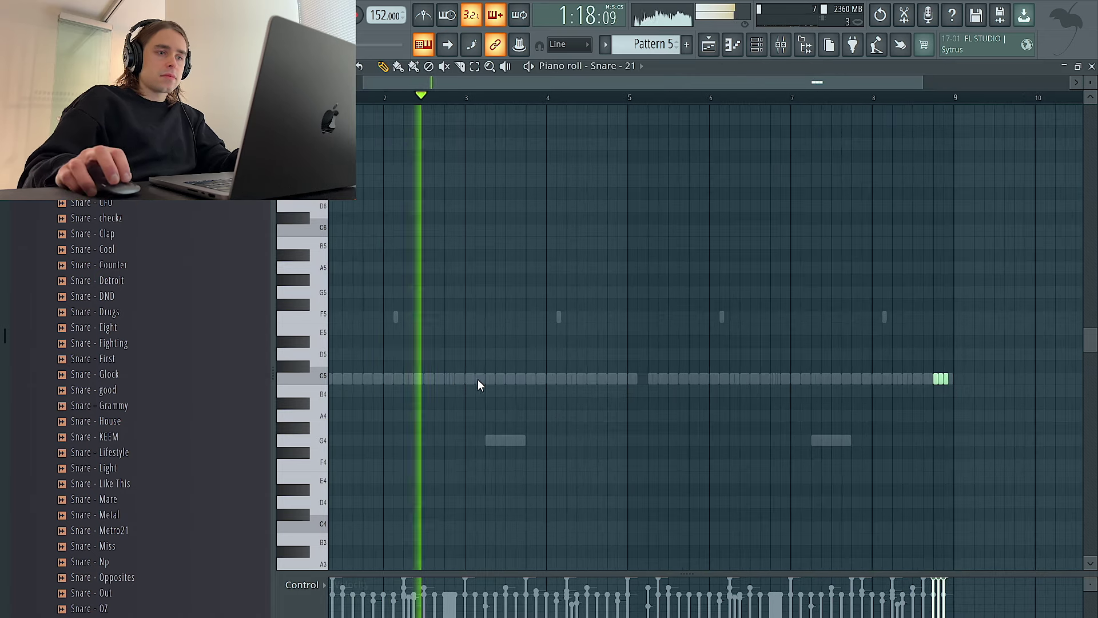
Place Snare - 21 notes at the end of bar 2 and start of bar 4, and duplicate the four bars into bars 5 to 8
{"action": "left_click", "coordinate": [557, 382]}
{"action": "right_click", "coordinate": [982, 386]}
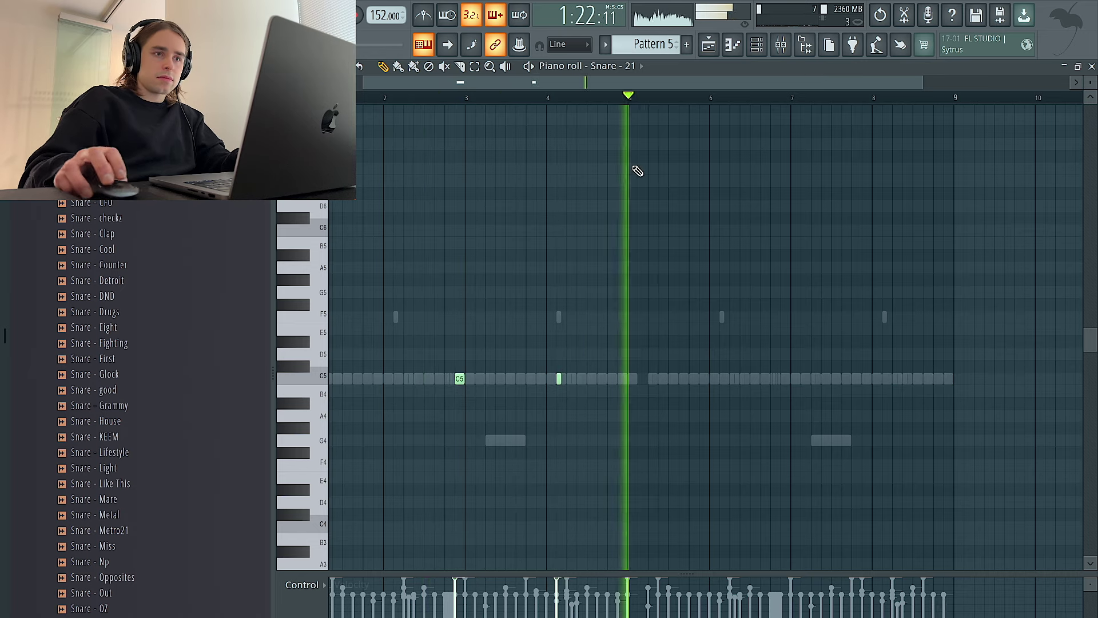
{"action": "left_click_drag", "start_coordinate": [629, 100], "coordinate": [331, 100]}
{"action": "key", "text": "ctrl+b"}
{"action": "key", "text": "ctrl+d"}
Lower the volume of the Open hat - HOuse channel slightly
{"action": "left_click", "coordinate": [757, 46]}
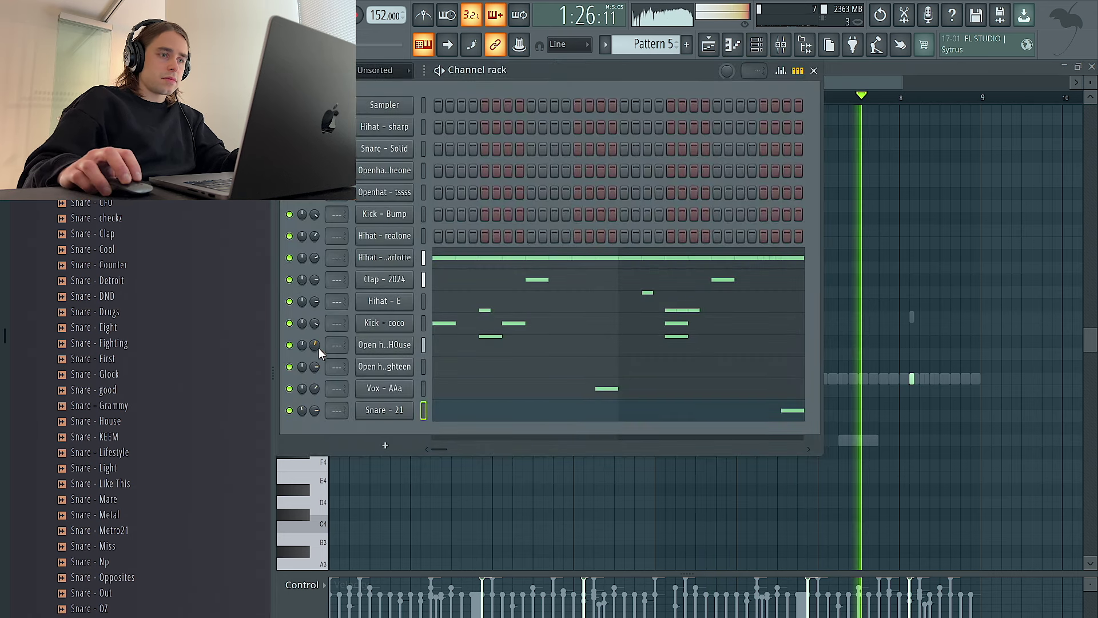
{"action": "left_click_drag", "start_coordinate": [314, 347], "coordinate": [314, 354]}
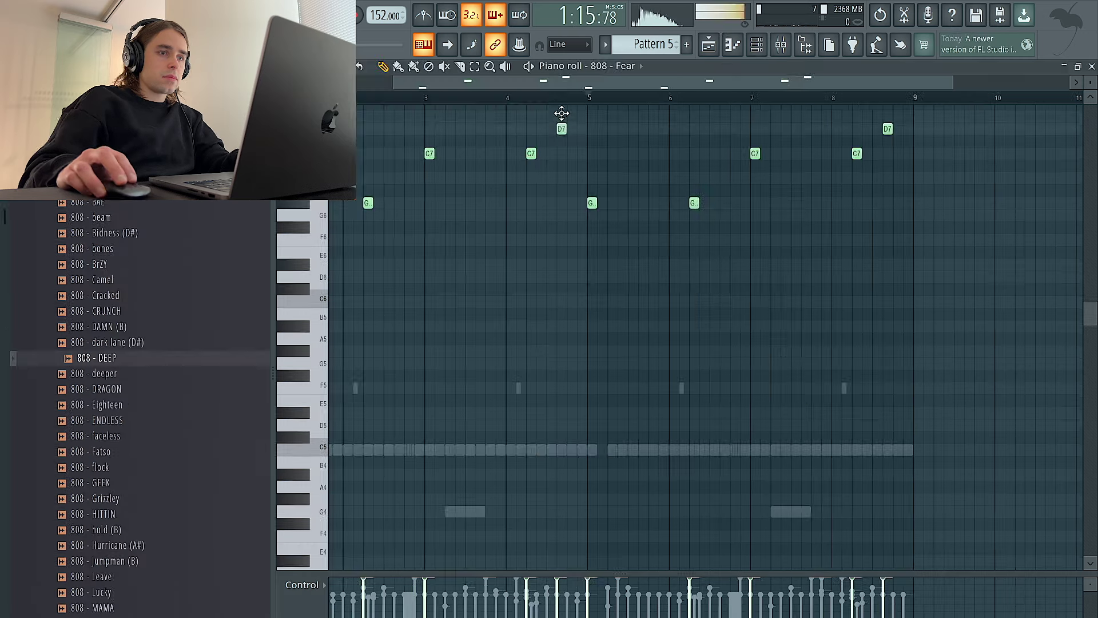
Move the 808 - Fear note late in bar 4 to F6 and extend all 808 notes with quick legato
{"action": "left_click_drag", "start_coordinate": [560, 110], "coordinate": [558, 135]}
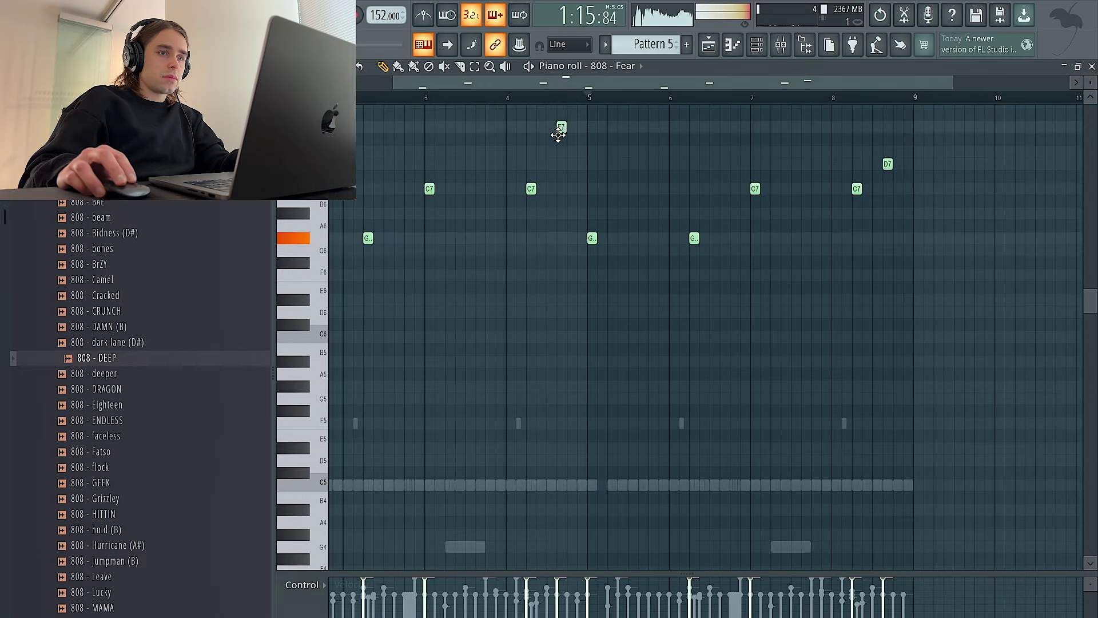
{"action": "key", "text": "ctrl+Down"}
{"action": "key", "text": "ctrl+a"}
{"action": "key", "text": "ctrl+l"}
{"action": "key", "text": "ctrl+d"}
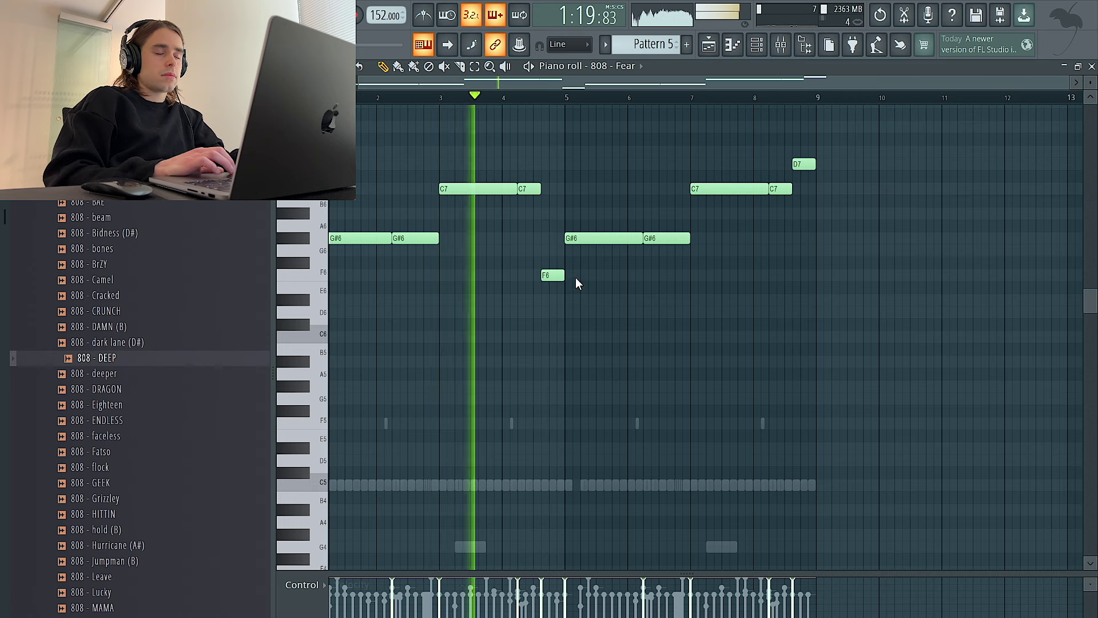
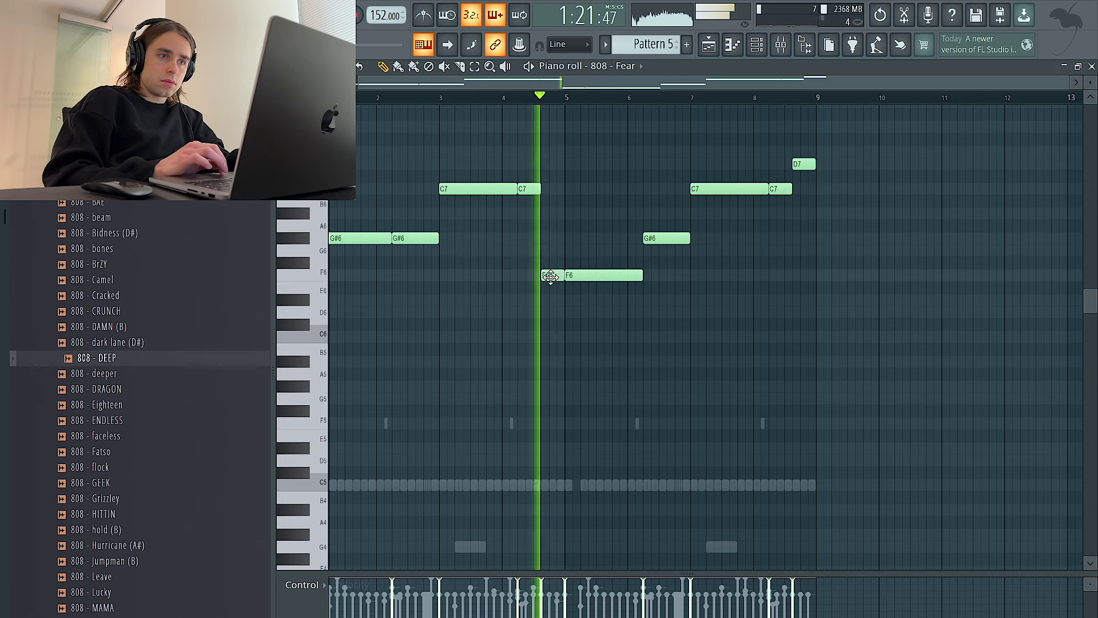
Raise the short 808 note at the end of bar 4 to G#6 and lower the bar 6 note to F6
{"action": "key", "text": "space"}
{"action": "left_click_drag", "start_coordinate": [550, 277], "coordinate": [550, 249]}
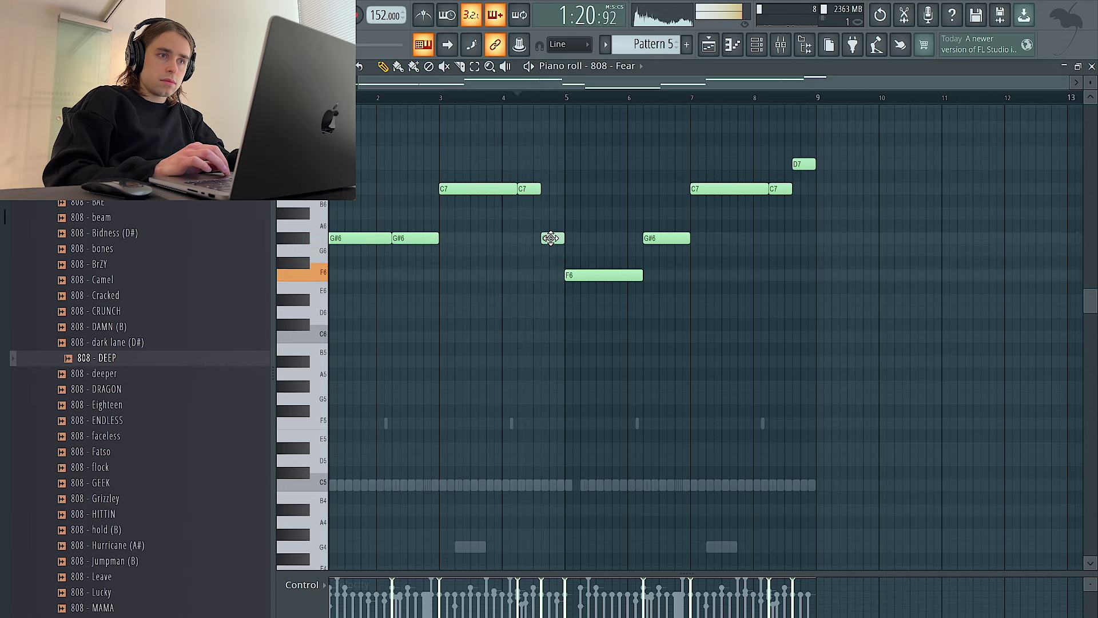
{"action": "left_click_drag", "start_coordinate": [669, 239], "coordinate": [667, 276]}
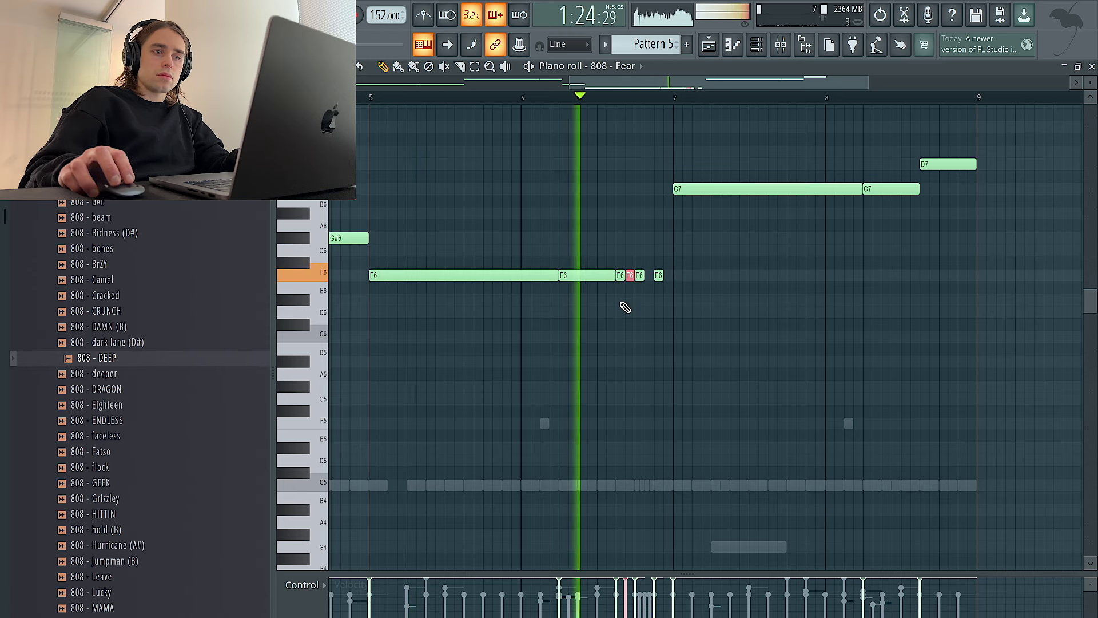
Shift the three short F6 roll notes in bar 6 earlier and lower the 808 notes by an octave
{"action": "left_click_drag", "start_coordinate": [648, 262], "coordinate": [602, 277]}
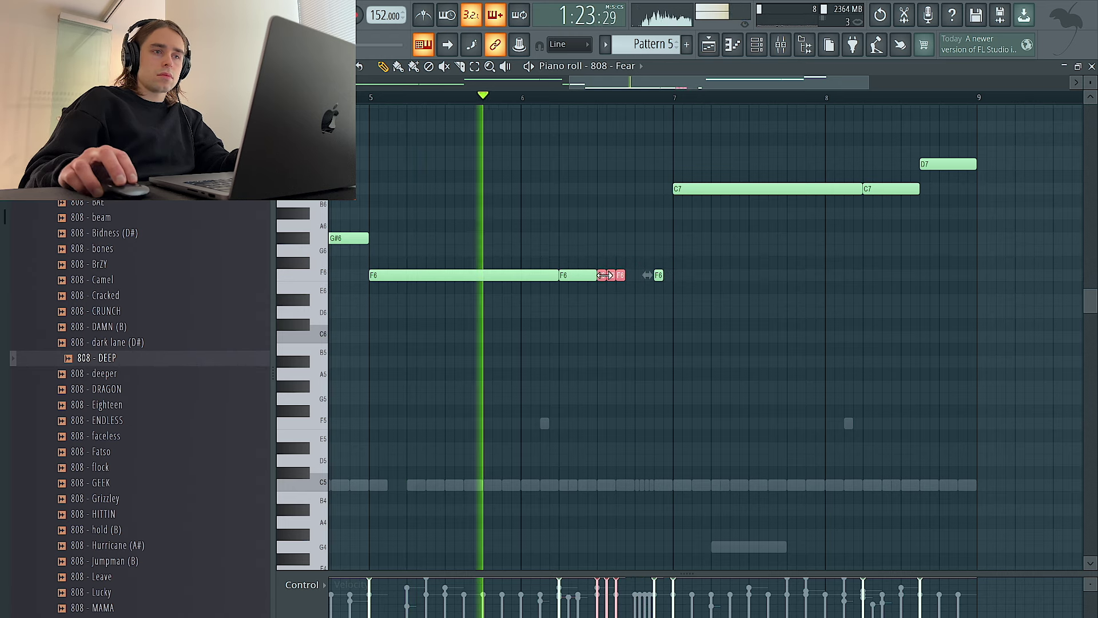
{"action": "left_click", "coordinate": [624, 230], "text": "ctrl"}
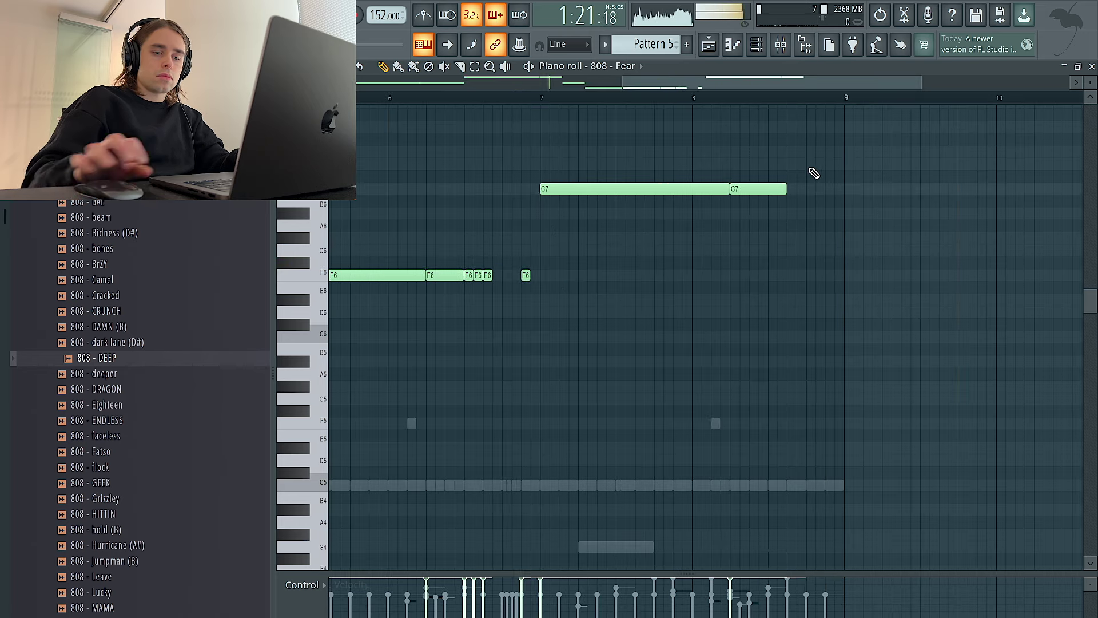
{"action": "key", "text": "ctrl+Down"}
{"action": "scroll", "coordinate": [815, 172], "scroll_direction": "down", "scroll_amount": 4}
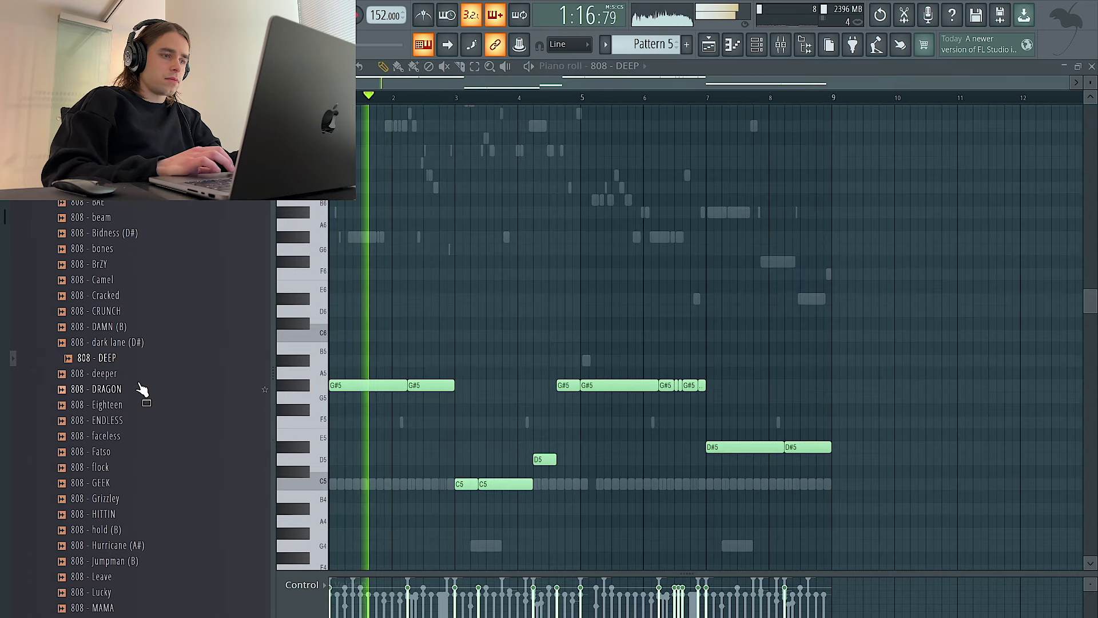
Collapse the 808s sample folder and restart playback of the pattern with the 808 piano roll in view
{"action": "scroll", "coordinate": [137, 368], "scroll_direction": "up", "scroll_amount": 5}
{"action": "left_click", "coordinate": [120, 331]}
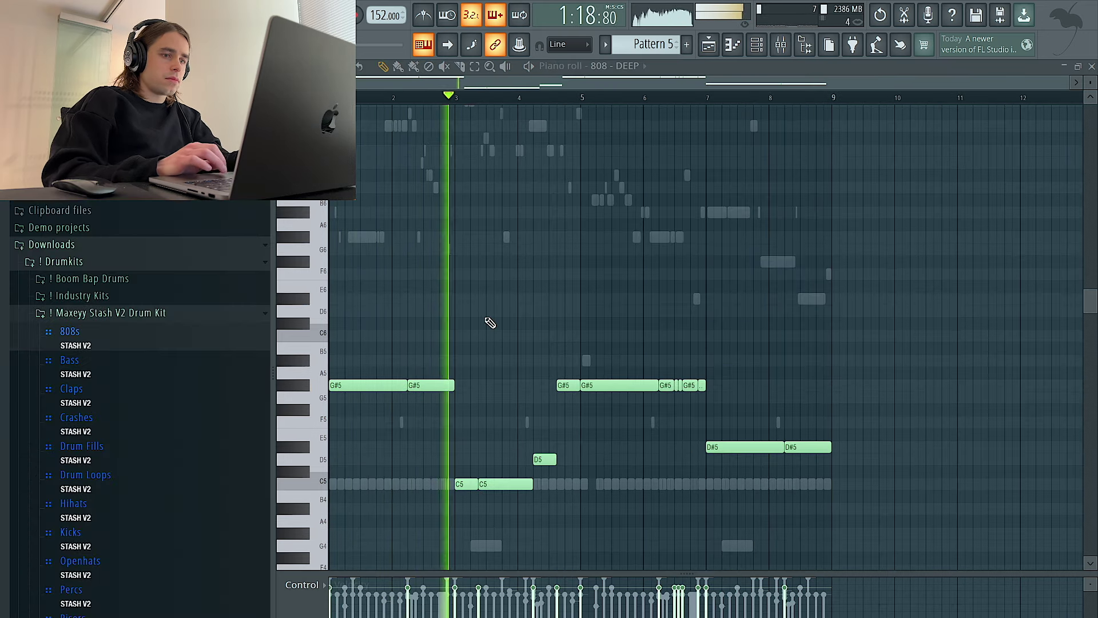
{"action": "scroll", "coordinate": [515, 312], "scroll_direction": "up", "scroll_amount": 1, "text": "ctrl"}
{"action": "scroll", "coordinate": [491, 429], "scroll_direction": "down", "scroll_amount": 4}
{"action": "key", "text": "space"}
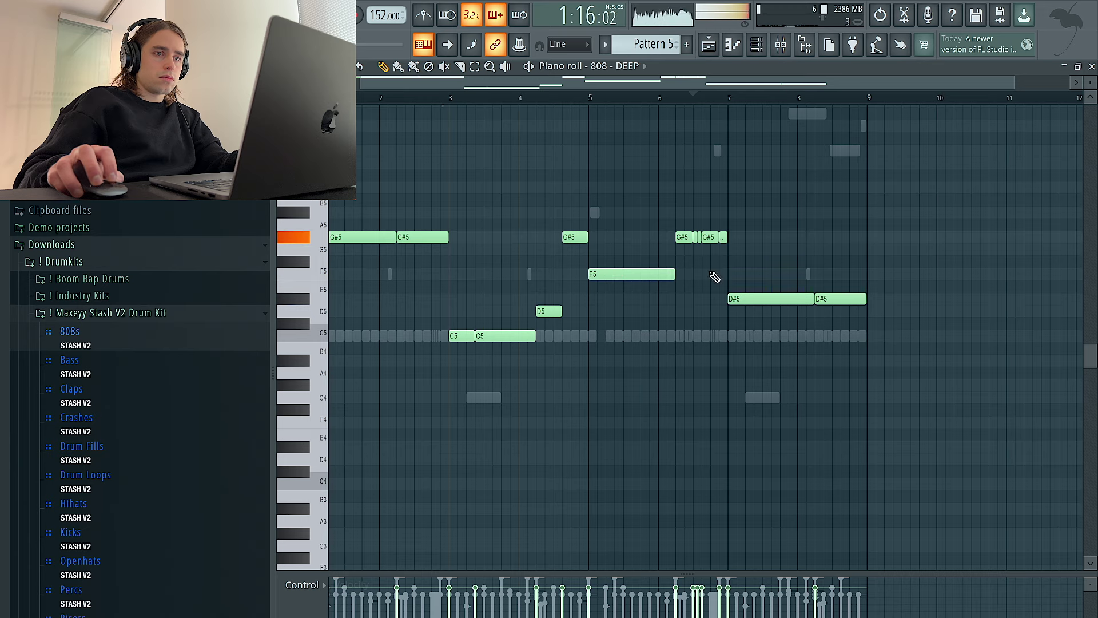
Lower the short 808 roll notes at the end of bar 6 by three semitones to F5
{"action": "left_click_drag", "start_coordinate": [812, 269], "coordinate": [681, 223]}
{"action": "key", "text": "shift+Down"}
{"action": "key", "text": "shift+Down"}
{"action": "key", "text": "shift+Down"}
{"action": "left_click", "coordinate": [738, 147], "text": "ctrl"}
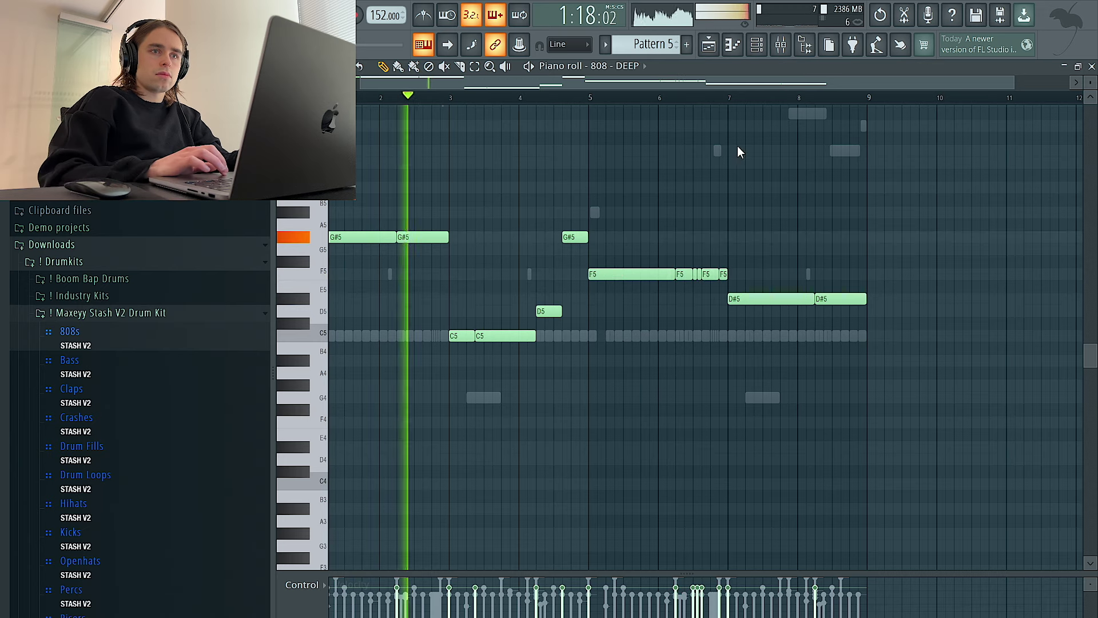
Try removing a kick hit in bar 3 of the Kick - coco pattern
{"action": "left_click", "coordinate": [758, 46]}
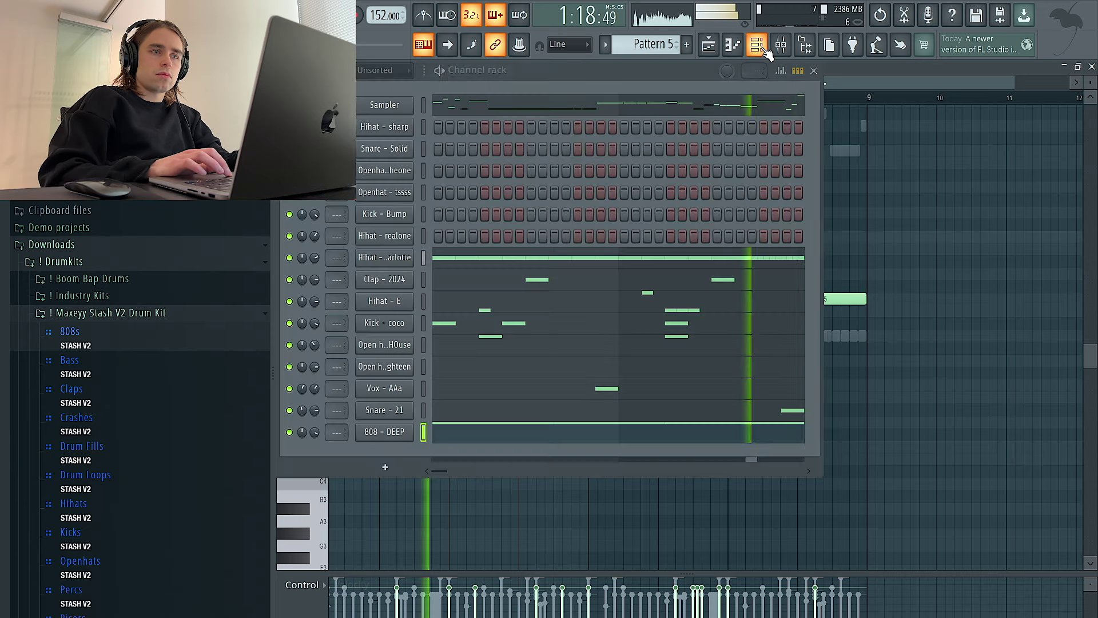
{"action": "right_click", "coordinate": [385, 321]}
{"action": "left_click", "coordinate": [427, 322]}
{"action": "left_click", "coordinate": [479, 336]}
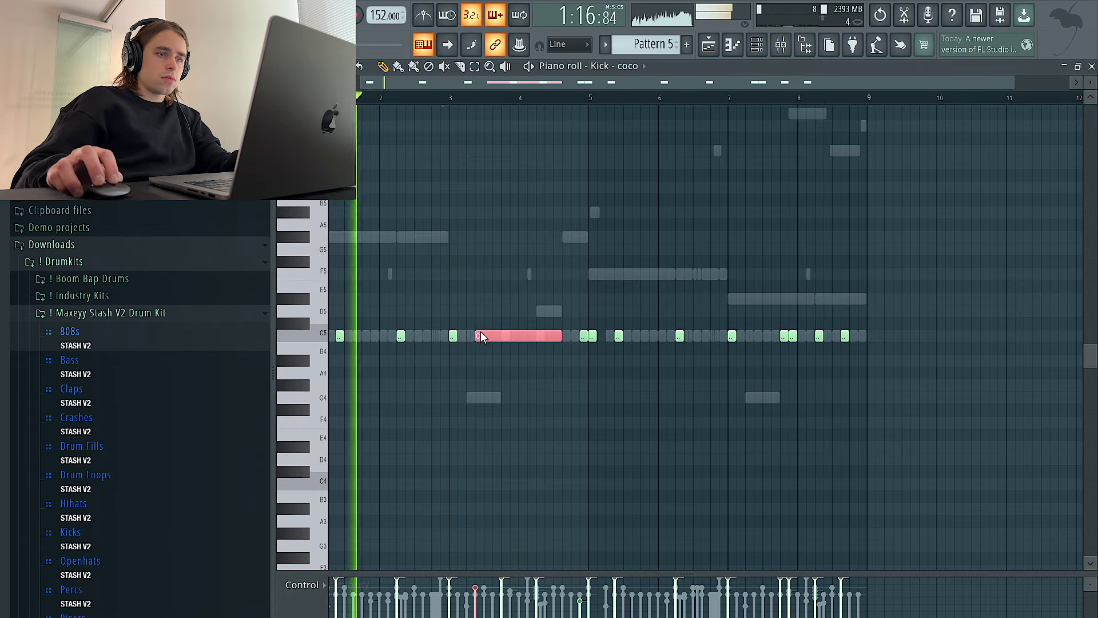
{"action": "right_click", "coordinate": [505, 337]}
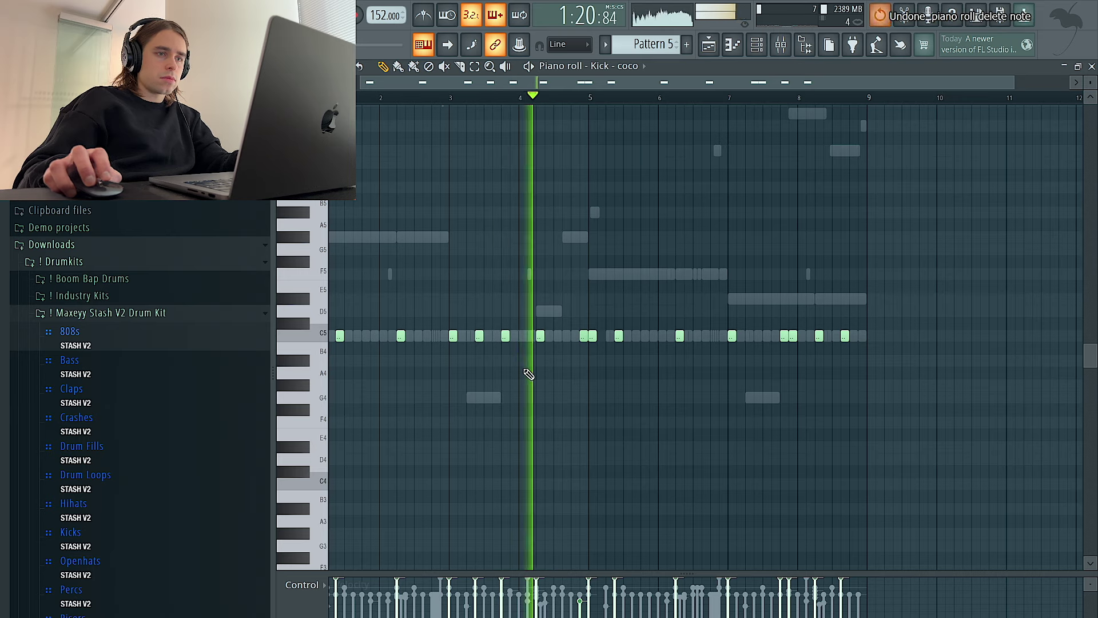
Recheck the 808 - DEEP notes and add the Crash - struggle sample with a hit on the first step
{"action": "left_click", "coordinate": [758, 45]}
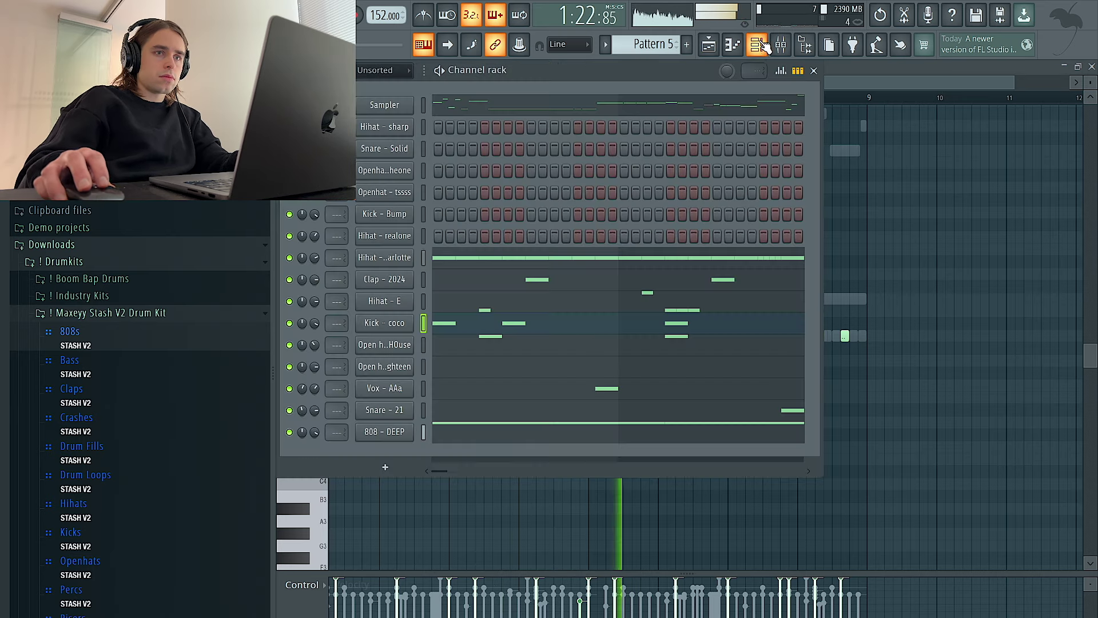
{"action": "right_click", "coordinate": [400, 430]}
{"action": "left_click", "coordinate": [434, 429]}
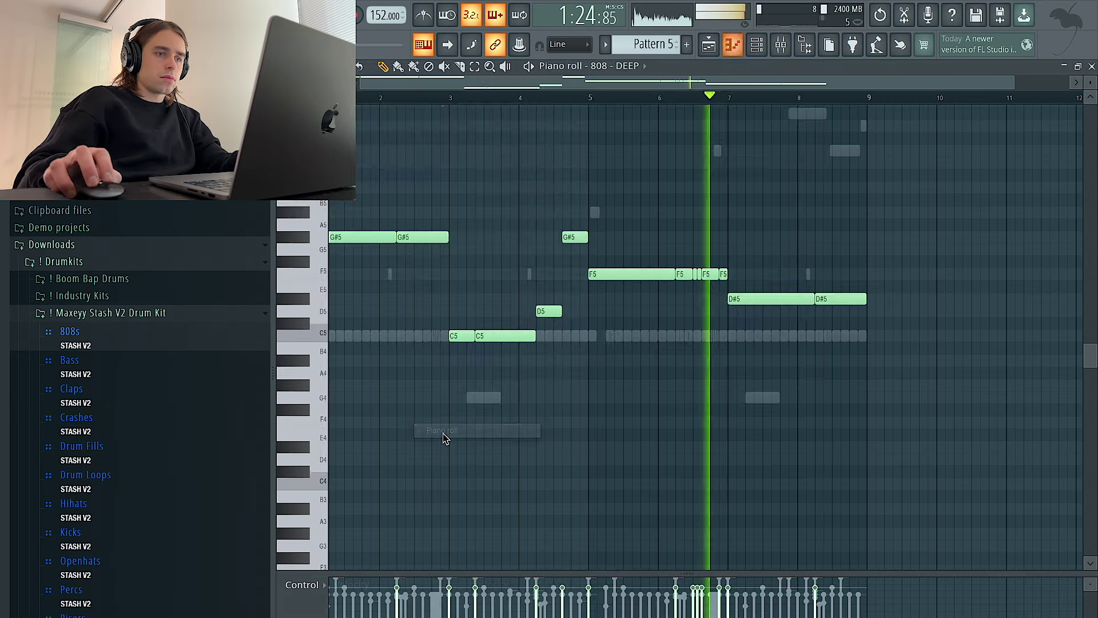
{"action": "scroll", "coordinate": [698, 294], "scroll_direction": "up", "scroll_amount": 4}
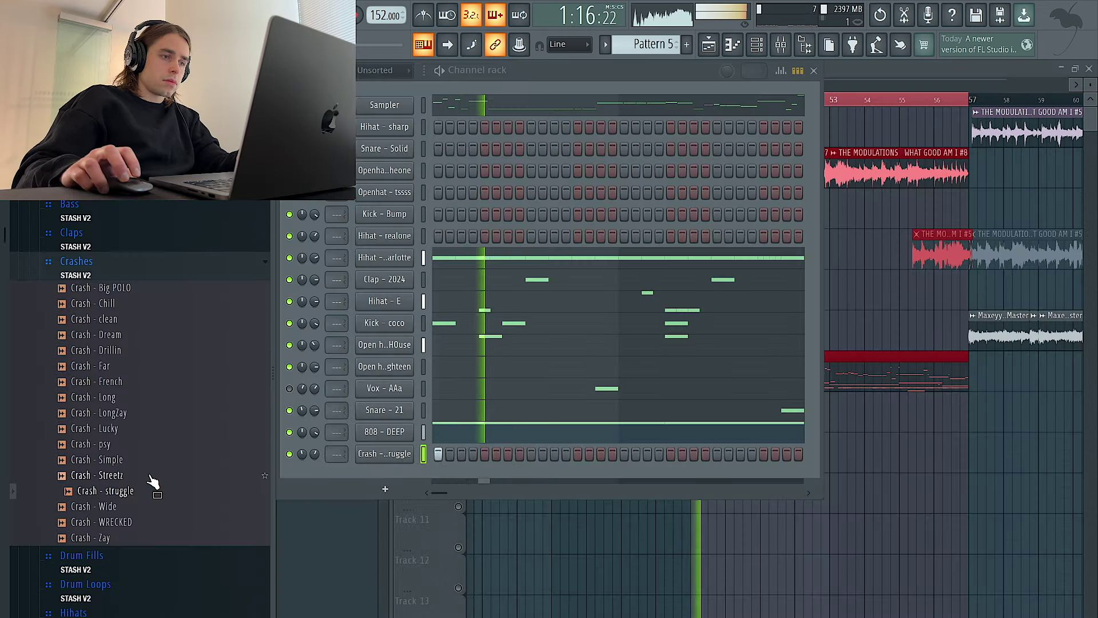
{"action": "right_click", "coordinate": [559, 559]}
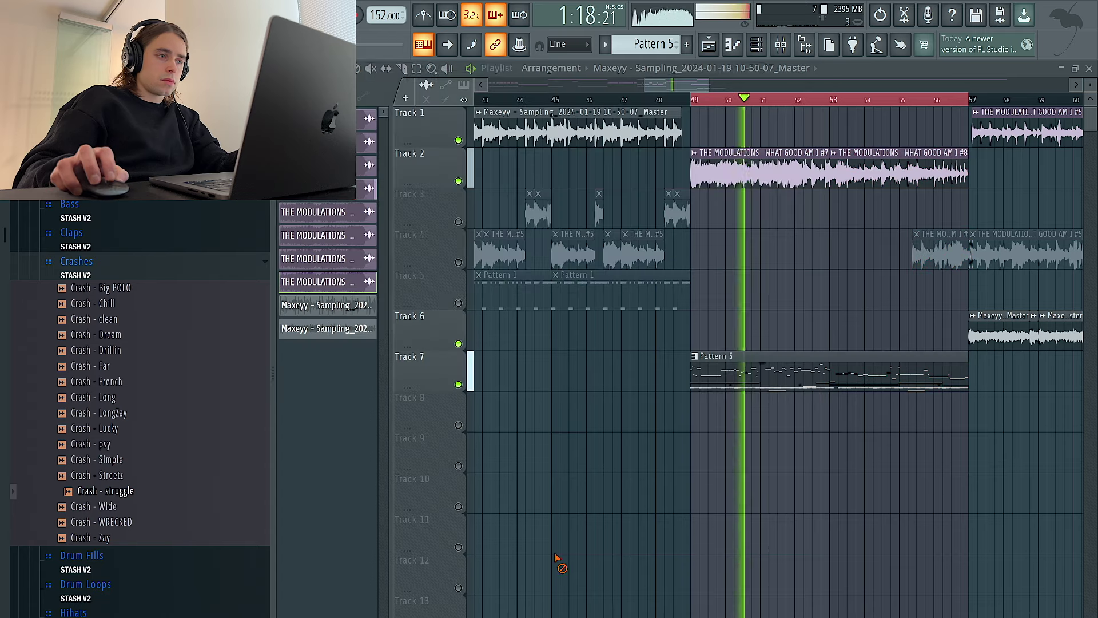
Inspect the channel settings of the WHAT GOOD AM I #7 sample clip and the level of its mixer track
{"action": "double_click", "coordinate": [745, 175]}
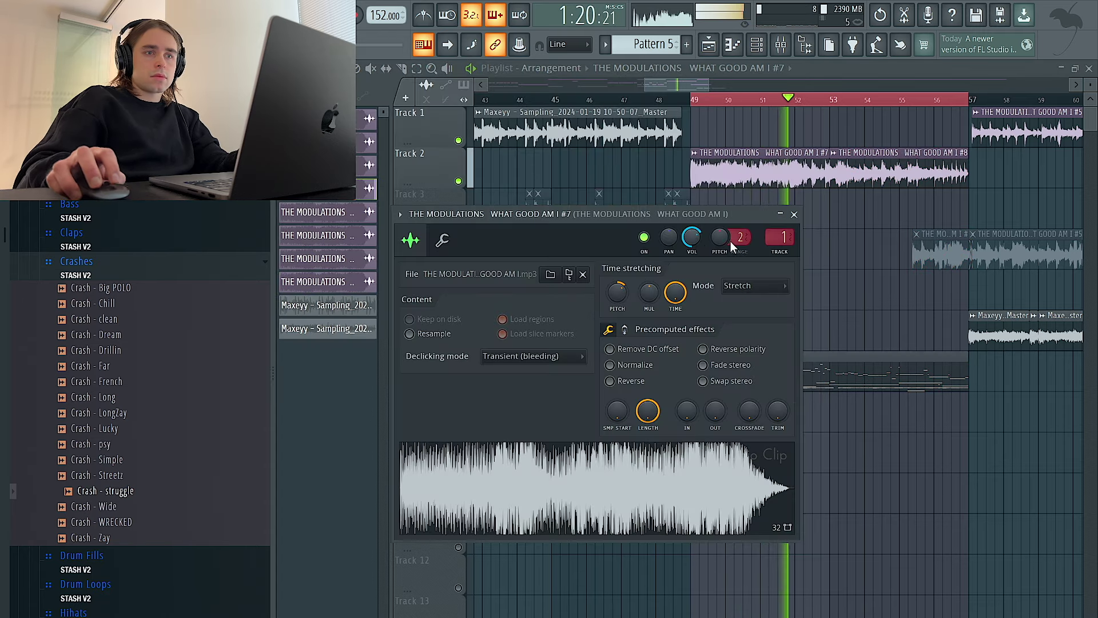
{"action": "right_click", "coordinate": [822, 245]}
{"action": "scroll", "coordinate": [792, 247], "scroll_direction": "down", "scroll_amount": 4}
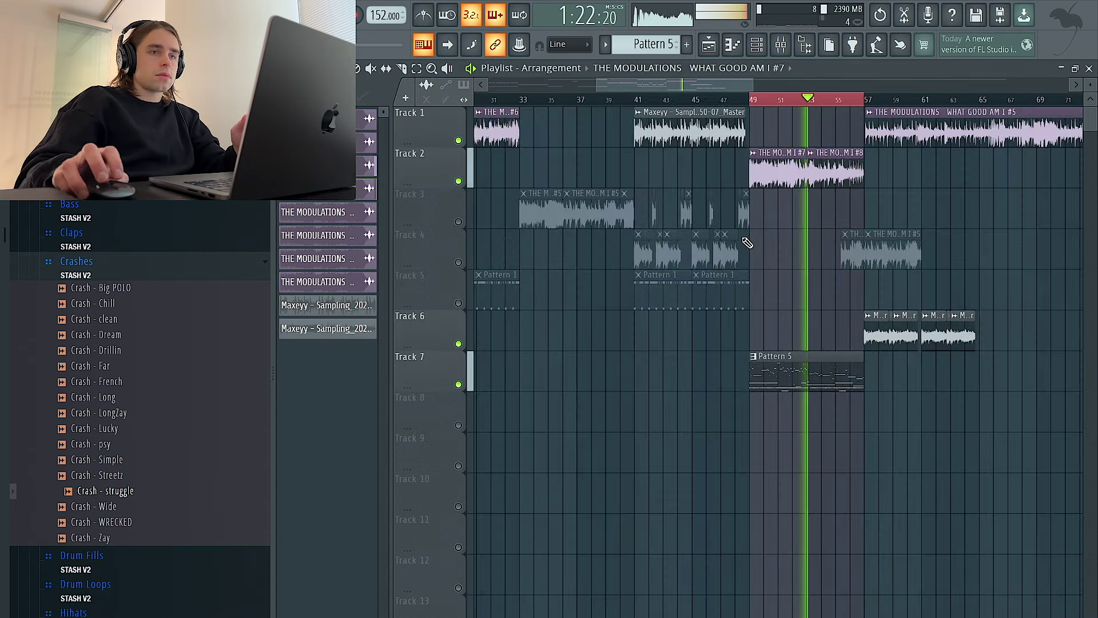
{"action": "scroll", "coordinate": [746, 243], "scroll_direction": "down", "scroll_amount": 2}
{"action": "double_click", "coordinate": [706, 233]}
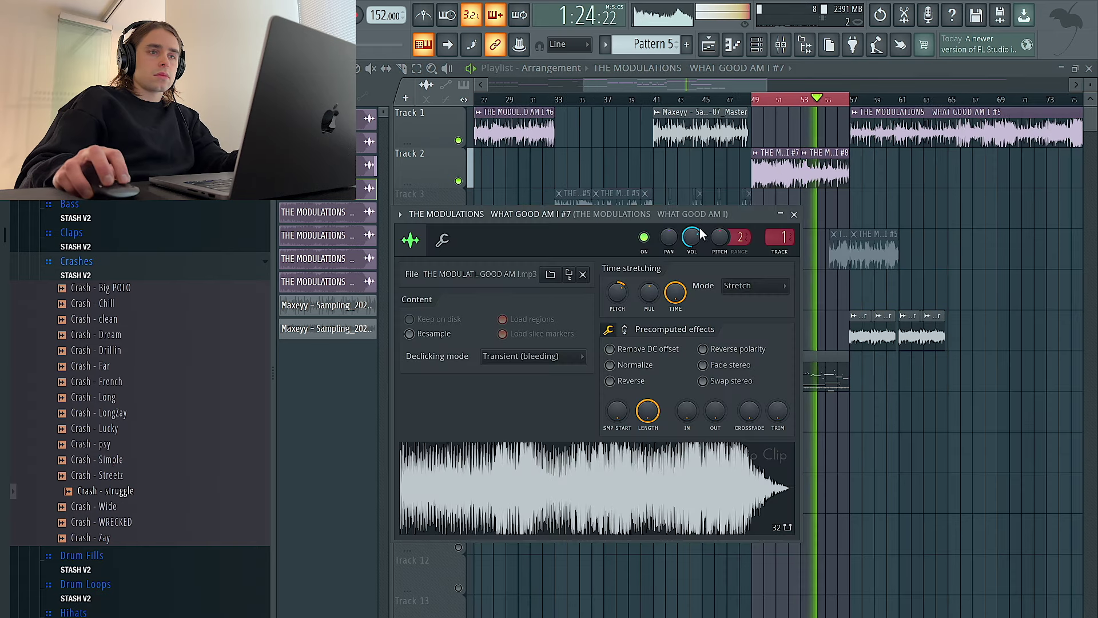
{"action": "left_click", "coordinate": [778, 49]}
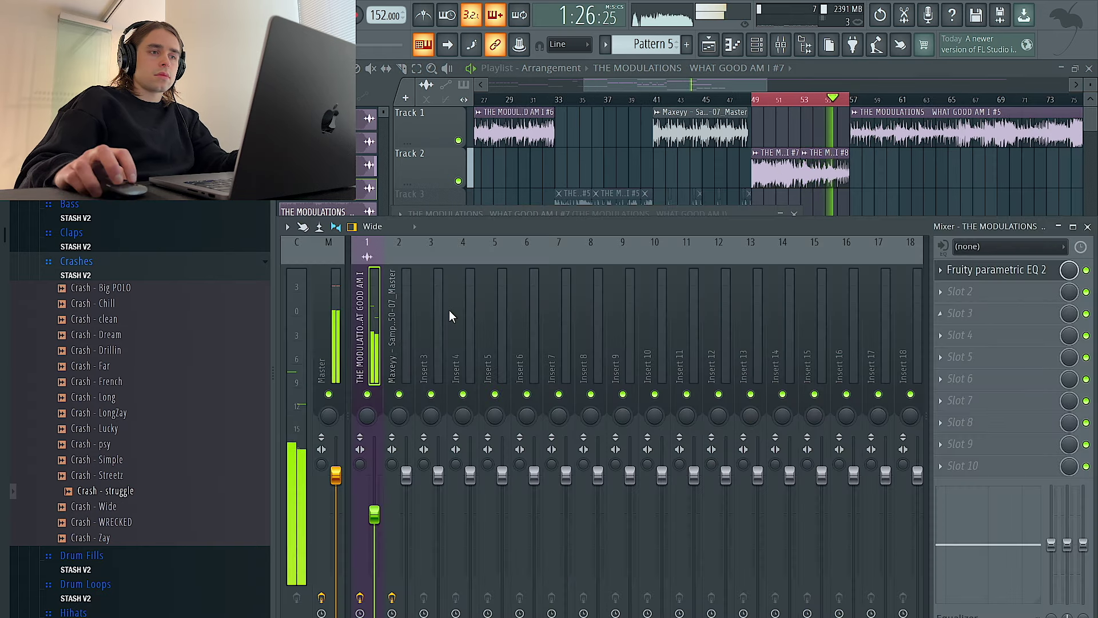
{"action": "right_click", "coordinate": [906, 210]}
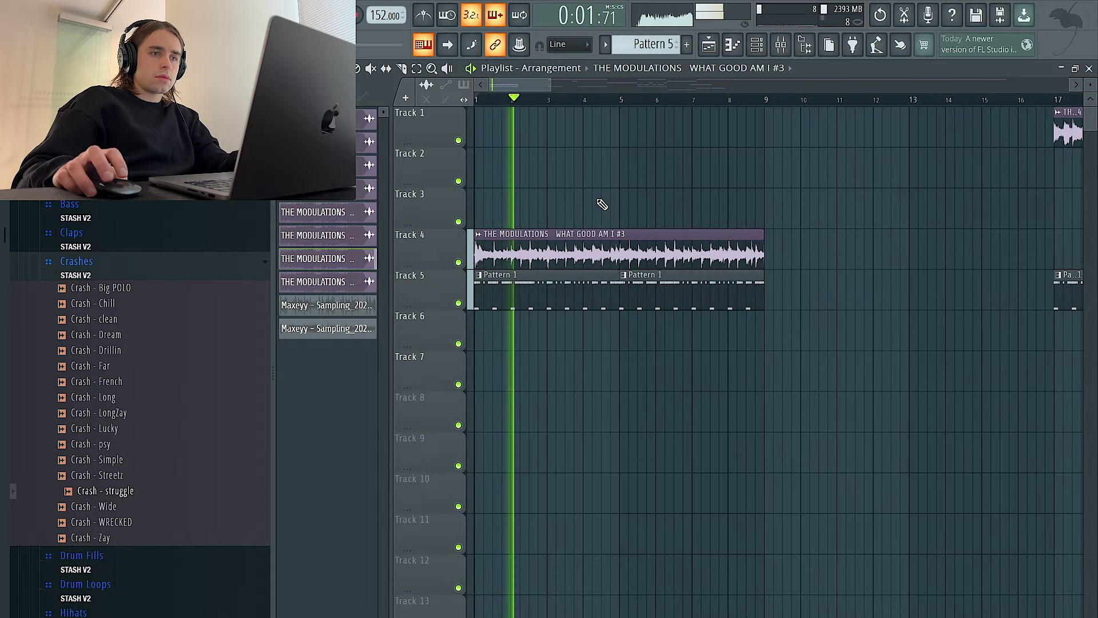
Clear the Pattern 1 clips from bars 1 to 8 and the surplus sample and Pattern 1 clips from bar 17 onward
{"action": "scroll", "coordinate": [602, 205], "scroll_direction": "down", "scroll_amount": 4}
{"action": "right_click", "coordinate": [553, 298]}
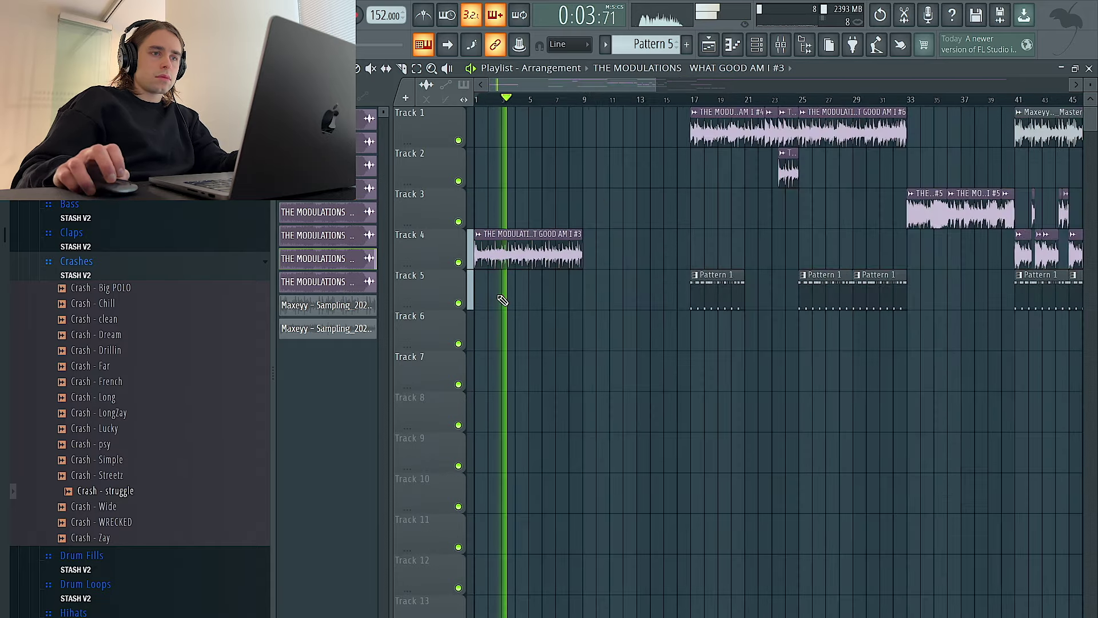
{"action": "left_click_drag", "start_coordinate": [659, 108], "coordinate": [788, 181]}
{"action": "key", "text": "Delete"}
{"action": "left_click_drag", "start_coordinate": [712, 270], "coordinate": [845, 309]}
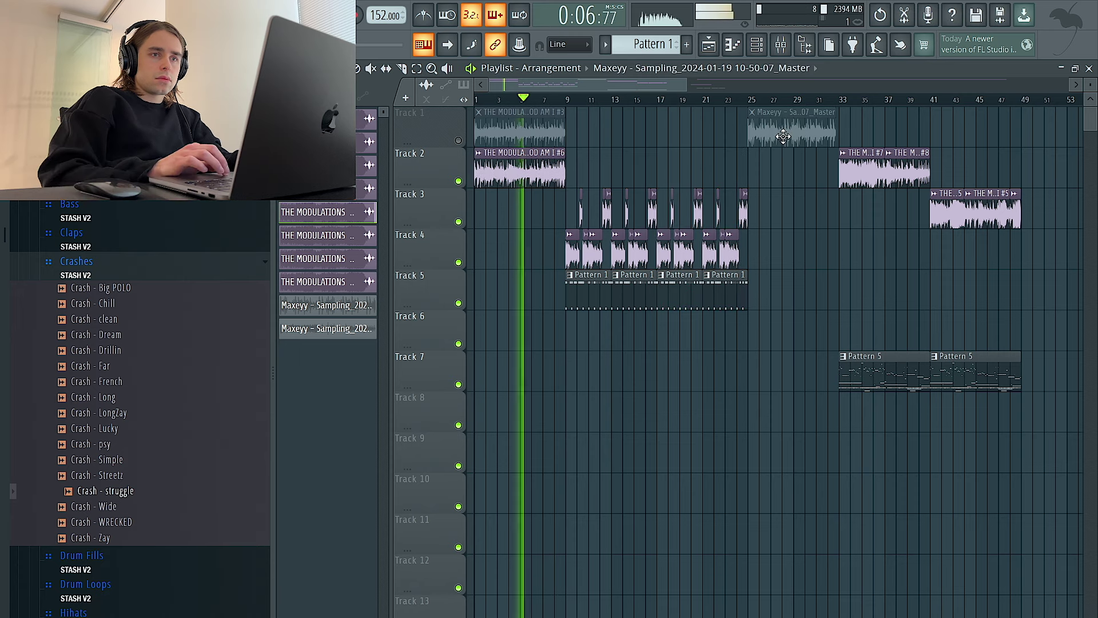
Move the muted sampling master clip at bar 25 from Track 1 to Track 6 and trim the first Pattern 5 clip's start to bar 37
{"action": "left_click_drag", "start_coordinate": [786, 140], "coordinate": [773, 351]}
{"action": "scroll", "coordinate": [779, 362], "scroll_direction": "up", "scroll_amount": 2}
{"action": "scroll", "coordinate": [780, 362], "scroll_direction": "right", "scroll_amount": 5}
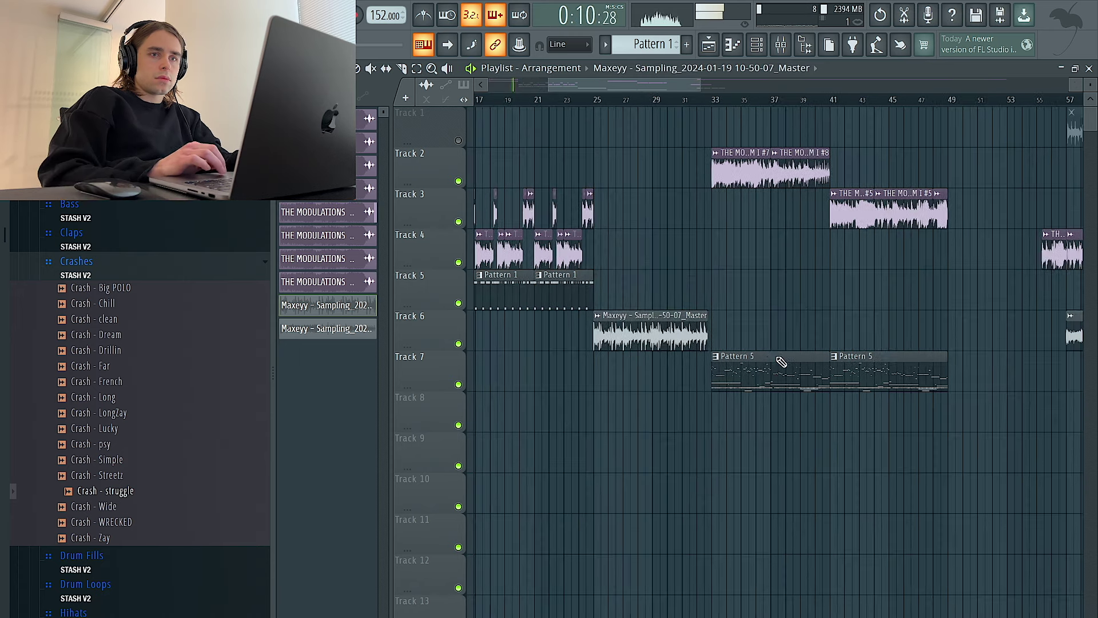
{"action": "left_click_drag", "start_coordinate": [713, 382], "coordinate": [772, 383]}
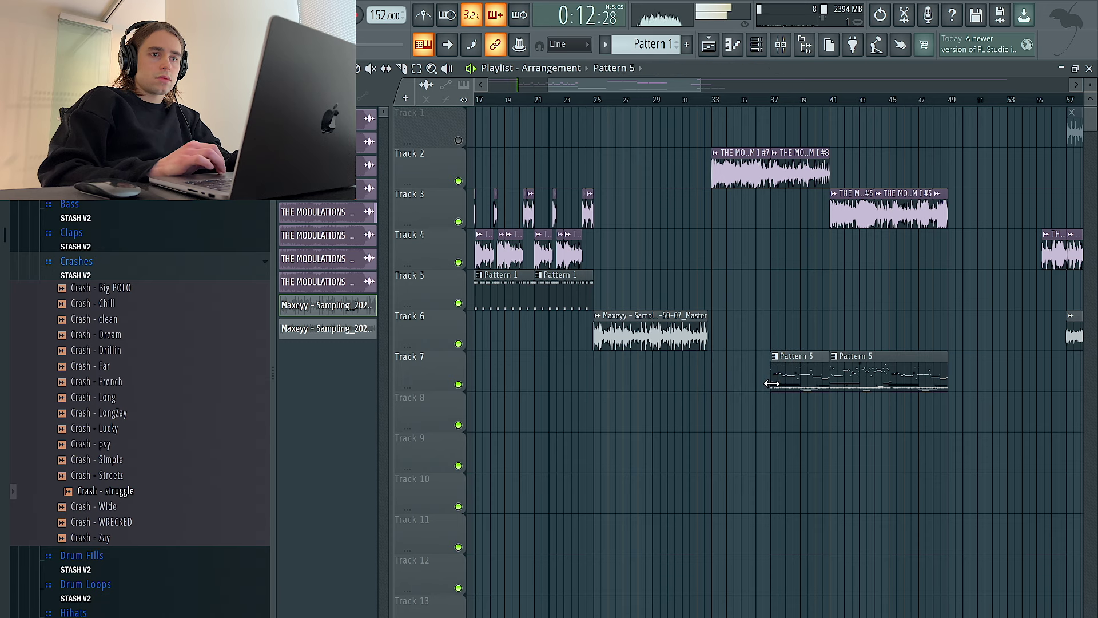
{"action": "scroll", "coordinate": [772, 383], "scroll_direction": "down", "scroll_amount": 2}
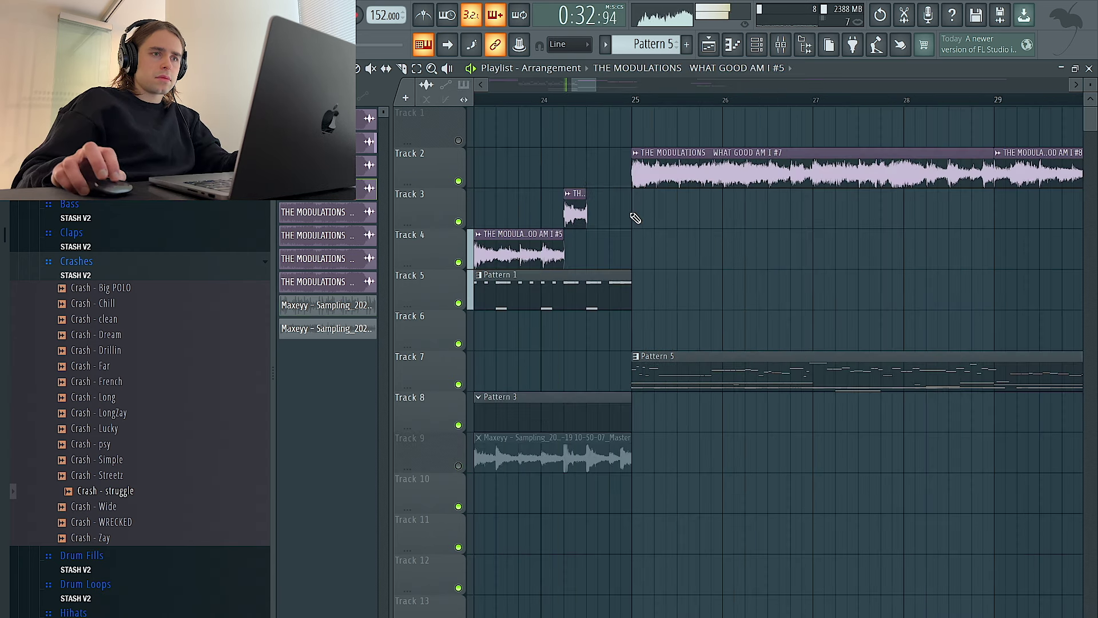
Trim the last Pattern 1 clip to end midway through bar 24 and start the WHAT GOOD AM I #7 clip at that point
{"action": "scroll", "coordinate": [635, 218], "scroll_direction": "down", "scroll_amount": 3}
{"action": "left_click_drag", "start_coordinate": [630, 272], "coordinate": [622, 272]}
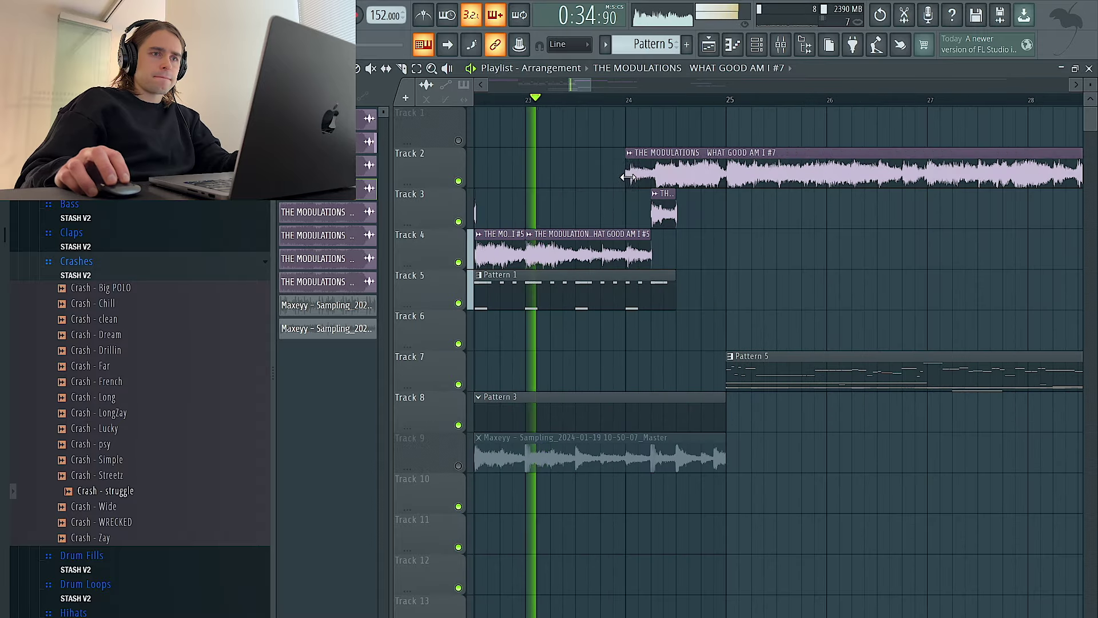
{"action": "left_click_drag", "start_coordinate": [628, 177], "coordinate": [678, 177]}
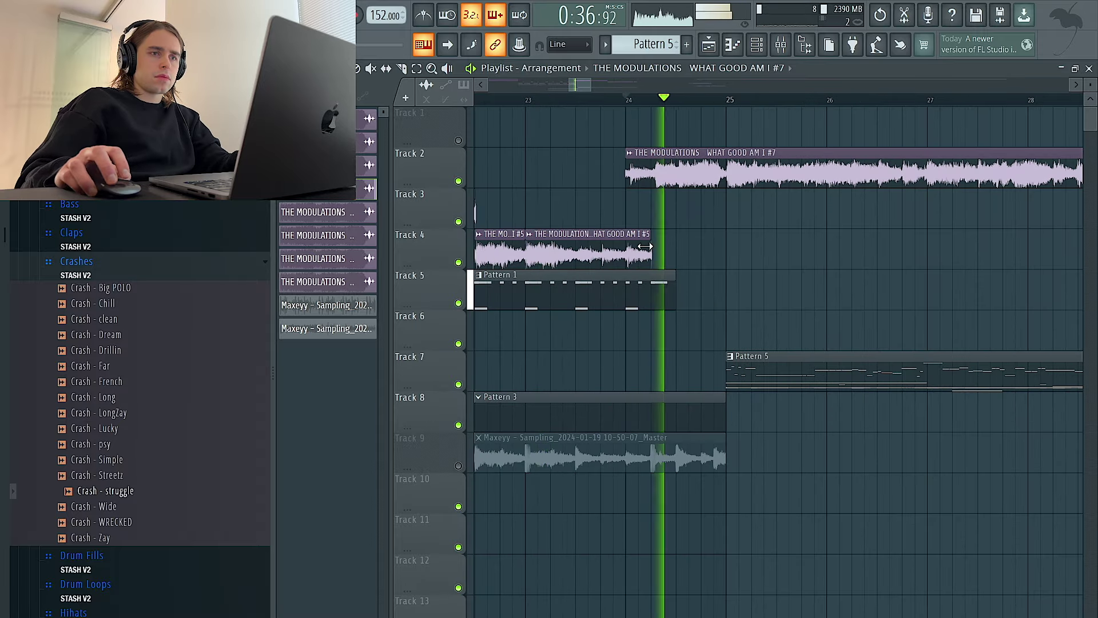
{"action": "key", "text": "ctrl+z"}
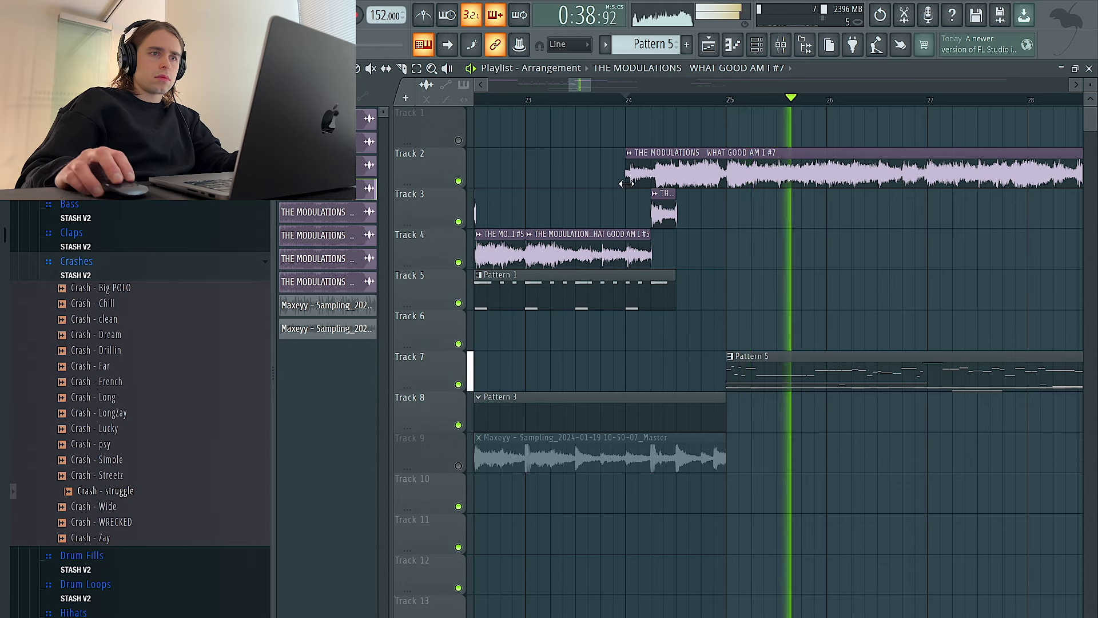
{"action": "left_click_drag", "start_coordinate": [626, 183], "coordinate": [679, 183]}
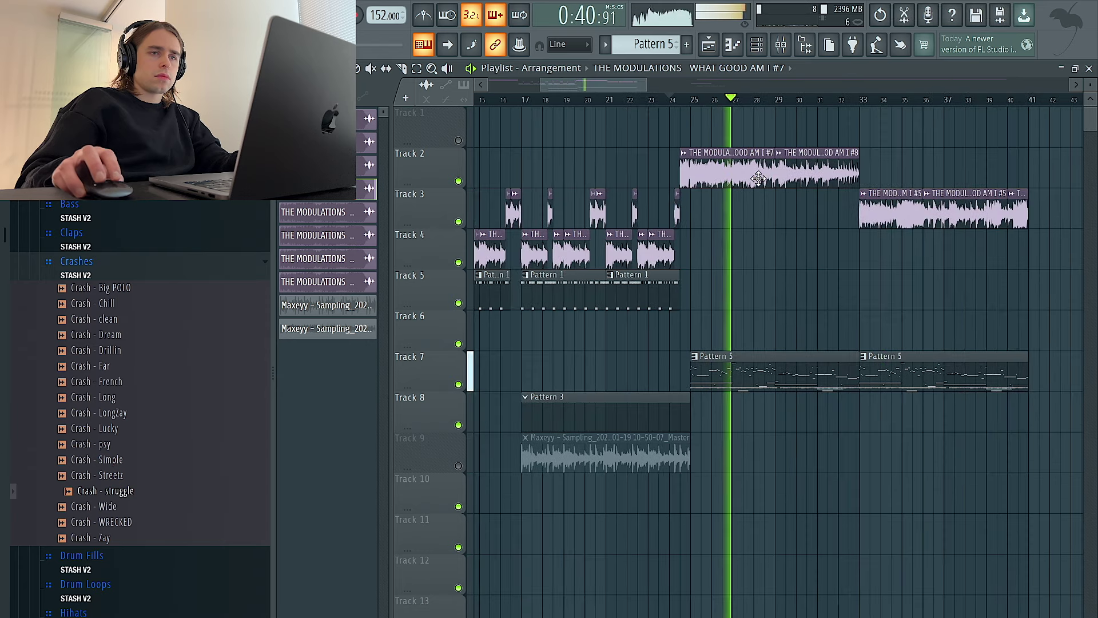
Examine the arrangement during playback, focusing on the WHAT GOOD AM I #7, #8 and #5 sample clips between bars 24 and 41
{"action": "double_click", "coordinate": [757, 173]}
{"action": "key", "text": "Escape"}
{"action": "scroll", "coordinate": [917, 279], "scroll_direction": "down", "scroll_amount": 2}
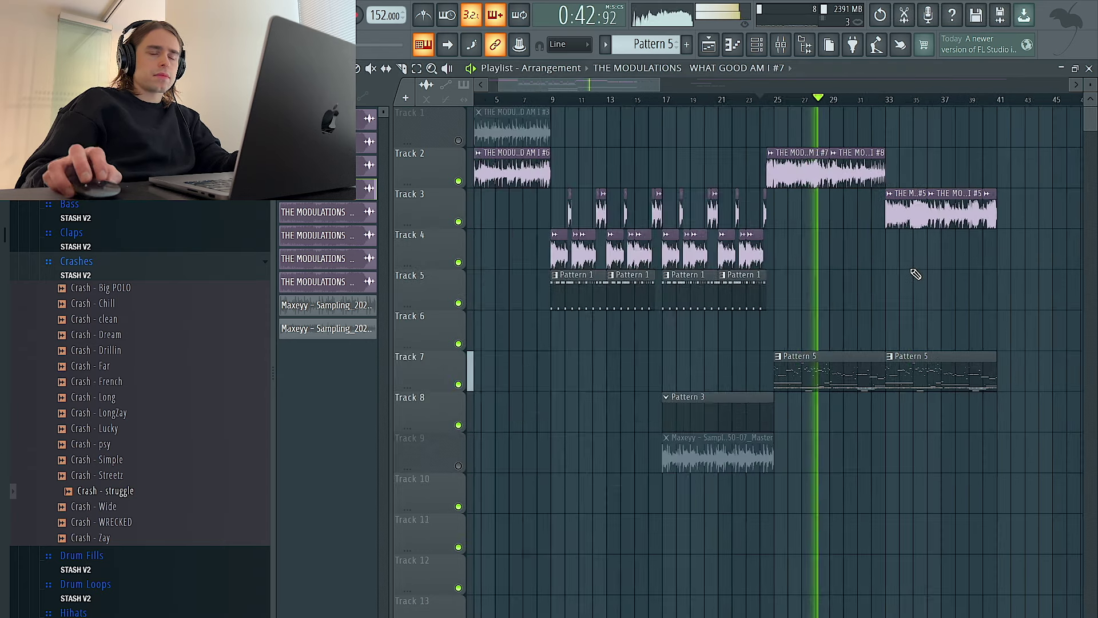
{"action": "scroll", "coordinate": [913, 281], "scroll_direction": "down", "scroll_amount": 1}
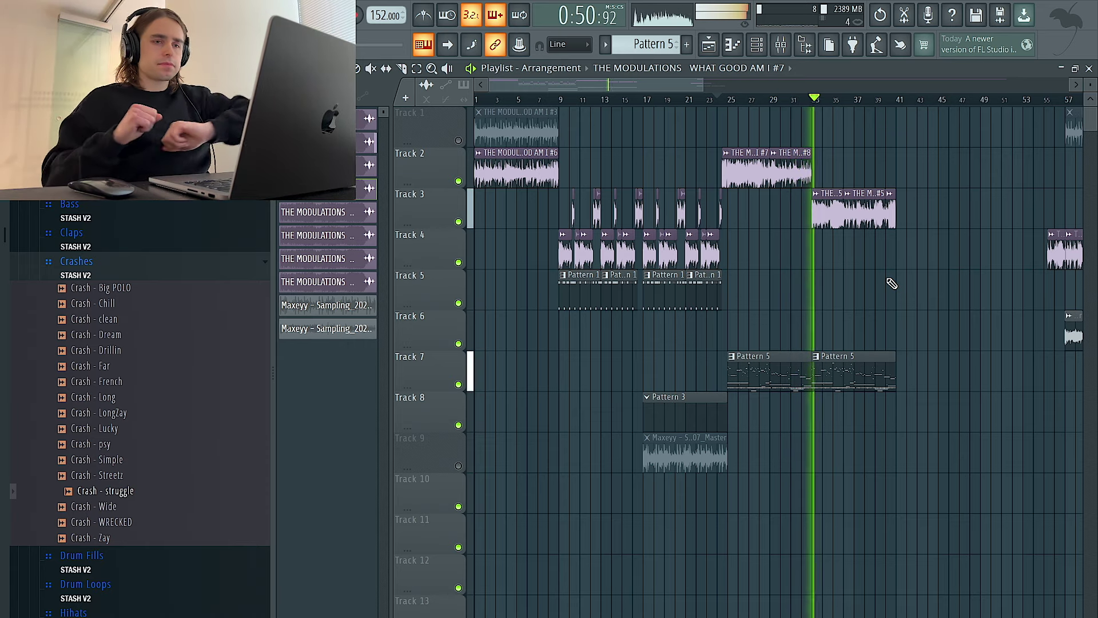
{"action": "scroll", "coordinate": [827, 238], "scroll_direction": "up", "scroll_amount": 2}
{"action": "scroll", "coordinate": [820, 242], "scroll_direction": "down", "scroll_amount": 4}
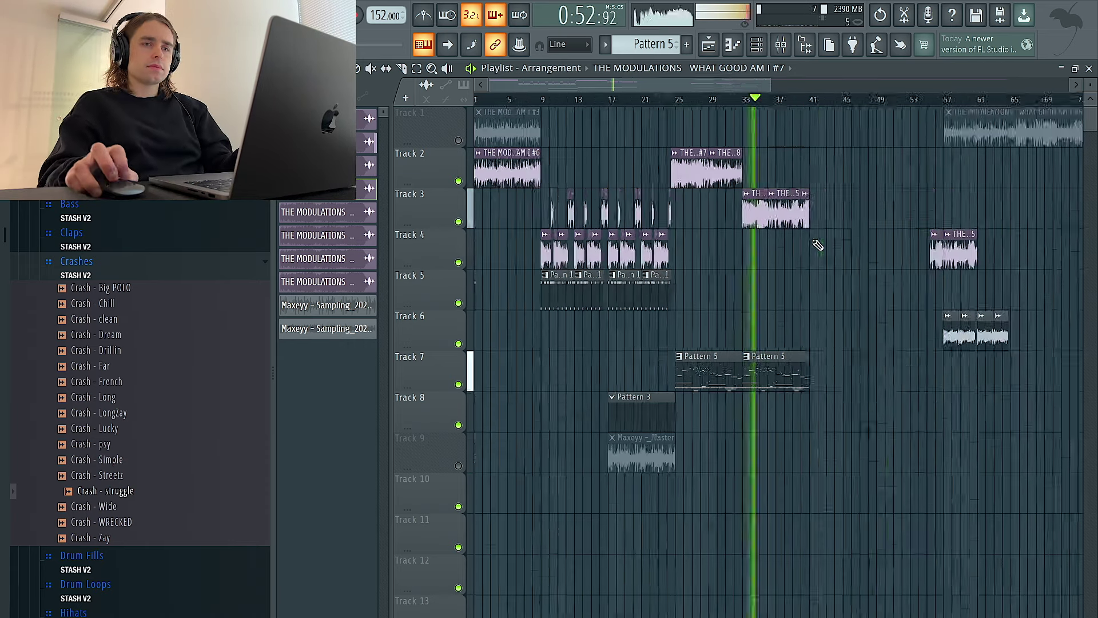
{"action": "scroll", "coordinate": [727, 242], "scroll_direction": "up", "scroll_amount": 1}
{"action": "scroll", "coordinate": [735, 240], "scroll_direction": "up", "scroll_amount": 3}
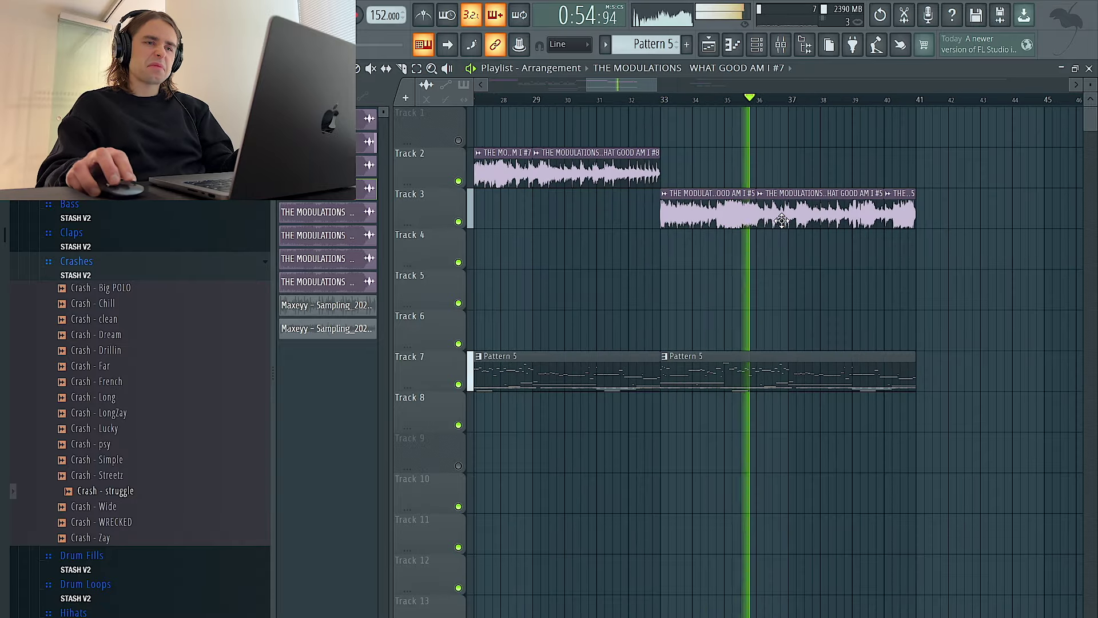
{"action": "scroll", "coordinate": [794, 234], "scroll_direction": "up", "scroll_amount": 2}
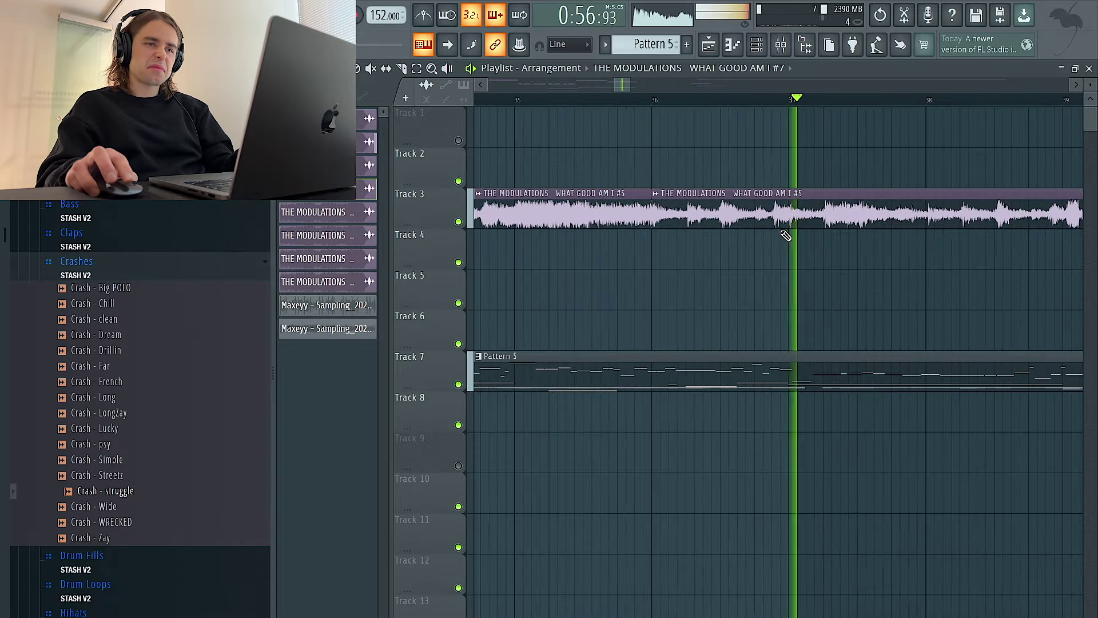
{"action": "scroll", "coordinate": [858, 236], "scroll_direction": "down", "scroll_amount": 1}
{"action": "scroll", "coordinate": [975, 148], "scroll_direction": "down", "scroll_amount": 2}
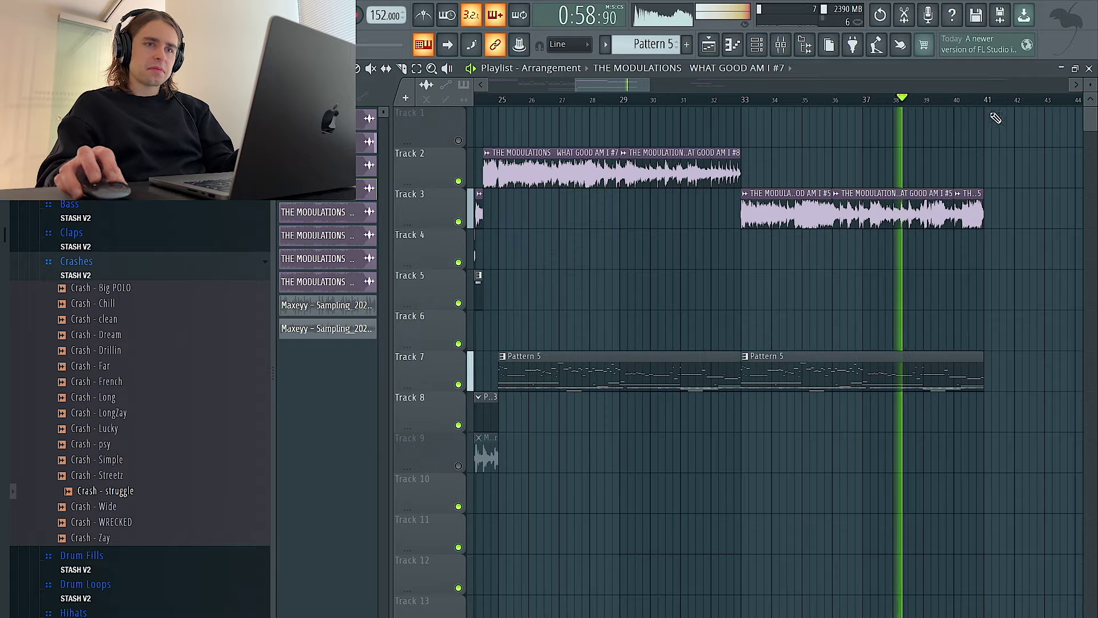
Loop bars 33 to 41 to listen to the WHAT GOOD AM I #5 sample with Pattern 5
{"action": "left_click_drag", "start_coordinate": [742, 98], "coordinate": [983, 98]}
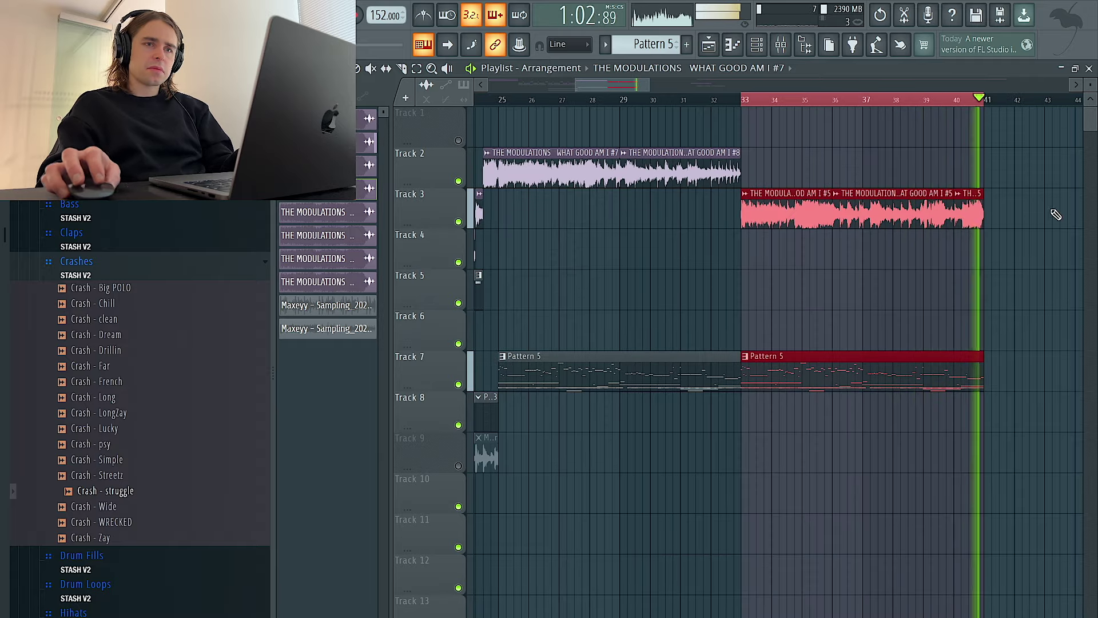
{"action": "scroll", "coordinate": [919, 246], "scroll_direction": "up", "scroll_amount": 3}
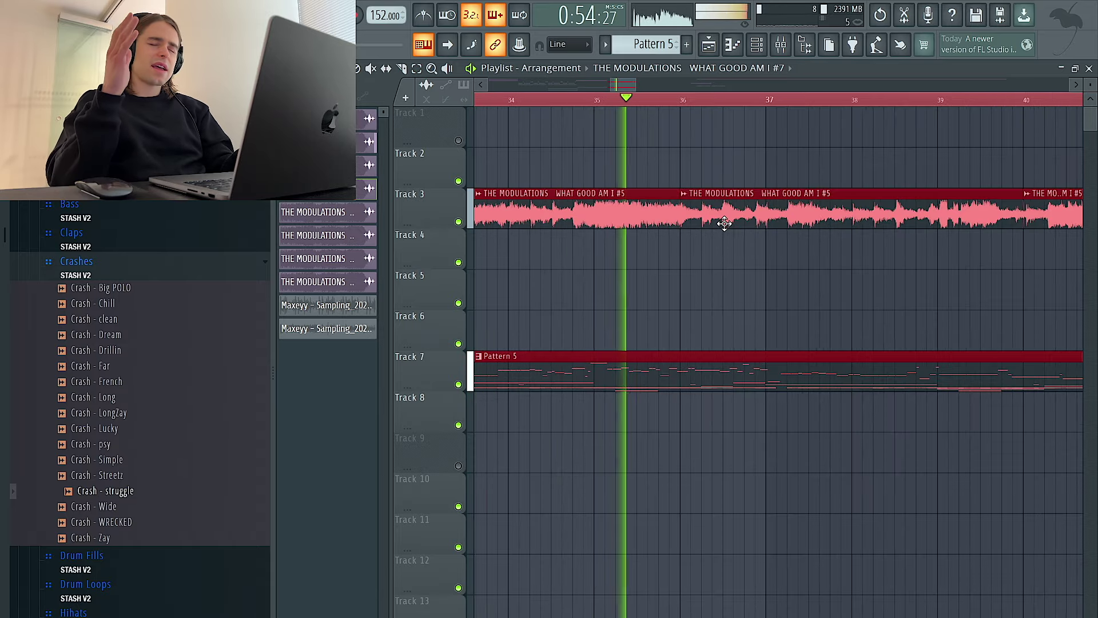
{"action": "scroll", "coordinate": [724, 227], "scroll_direction": "down", "scroll_amount": 5}
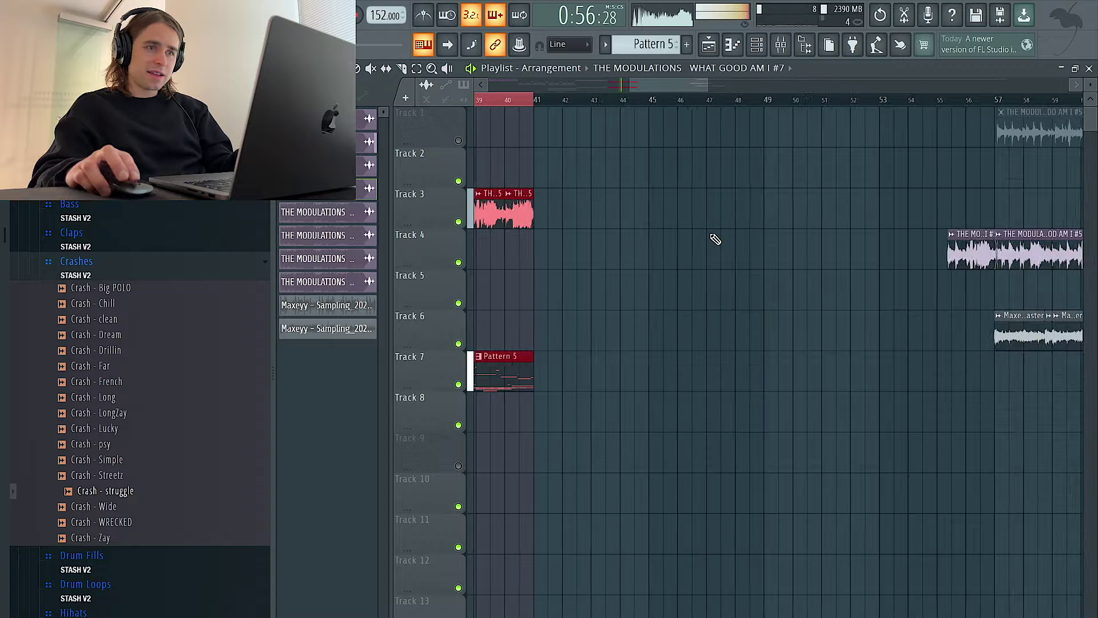
Copy the sample and Pattern 5 clips of bars 25 to 41 so the section repeats from bar 41
{"action": "scroll", "coordinate": [552, 260], "scroll_direction": "left", "scroll_amount": 4}
{"action": "left_click_drag", "start_coordinate": [645, 332], "coordinate": [517, 220]}
{"action": "left_click_drag", "start_coordinate": [611, 303], "coordinate": [818, 309]}
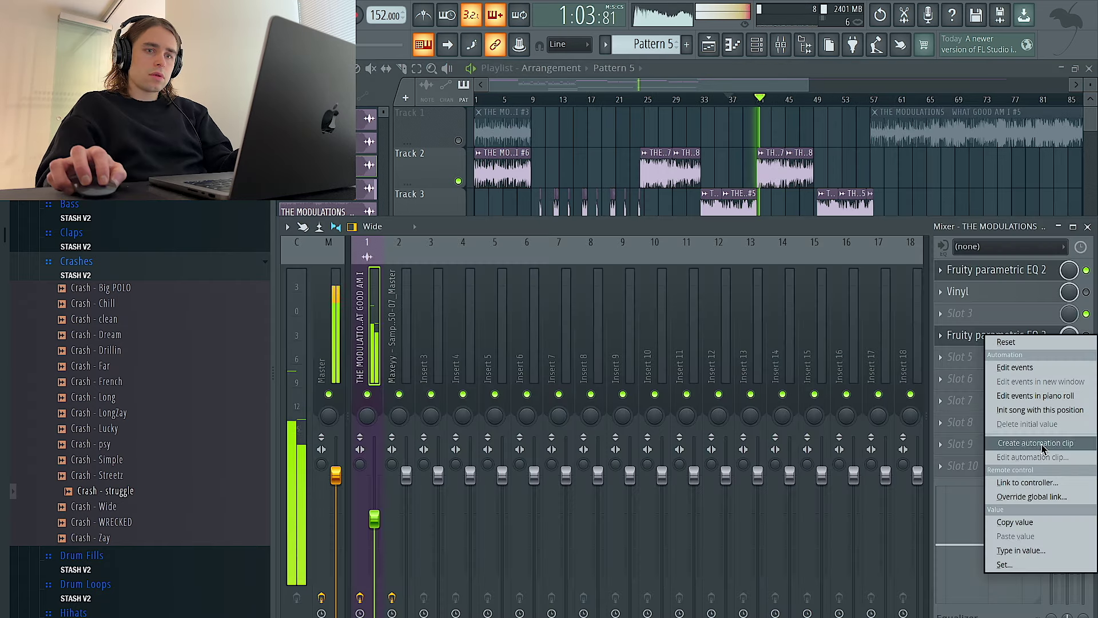
Create an automation clip for the mix level of the Fruity parametric EQ 2 in slot 4 of mixer track 1
{"action": "left_click", "coordinate": [1036, 443]}
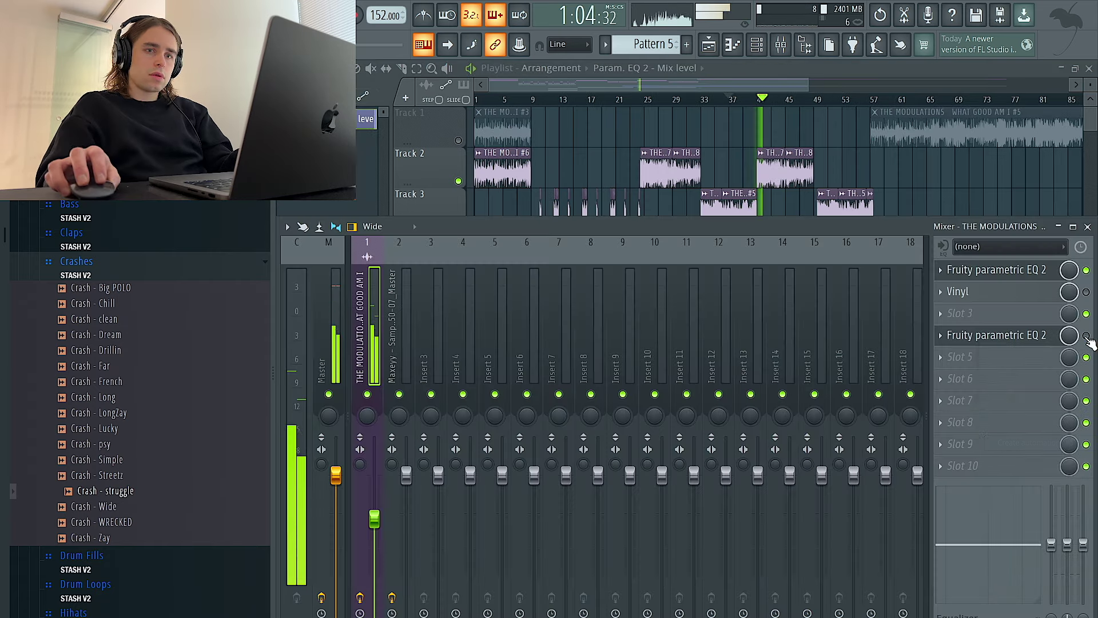
Shape the Mix level automation clip on Track 6 to minimum before bar 41, maximum from bar 41 to 57, and minimum beyond
{"action": "key", "text": "F9"}
{"action": "left_click_drag", "start_coordinate": [752, 331], "coordinate": [487, 332]}
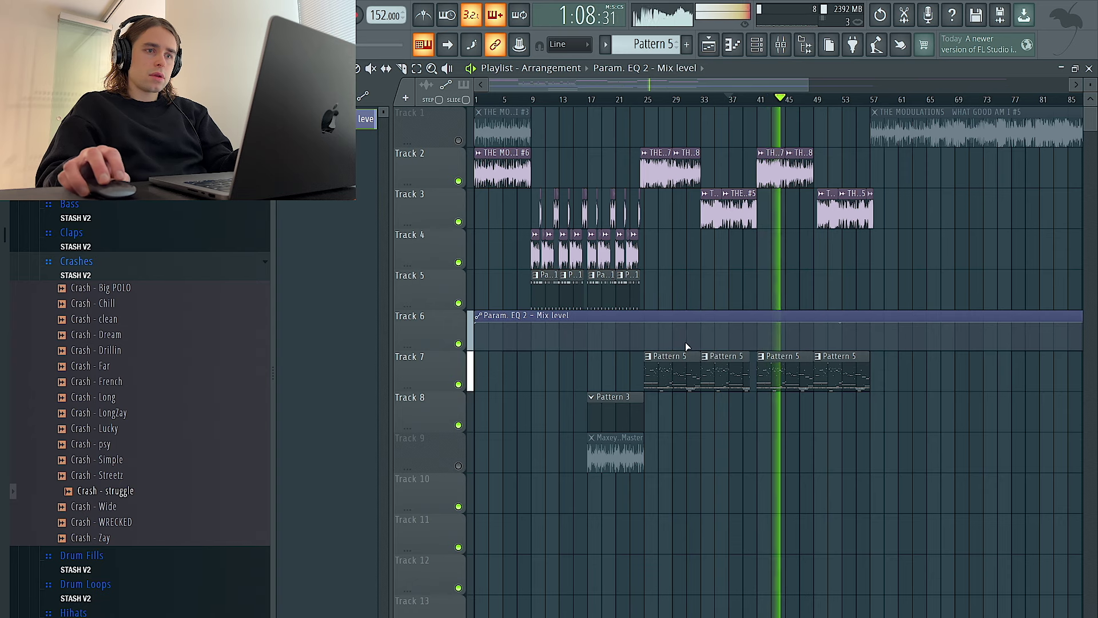
{"action": "right_click", "coordinate": [757, 334]}
{"action": "left_click_drag", "start_coordinate": [758, 333], "coordinate": [758, 350]}
{"action": "right_click", "coordinate": [758, 331]}
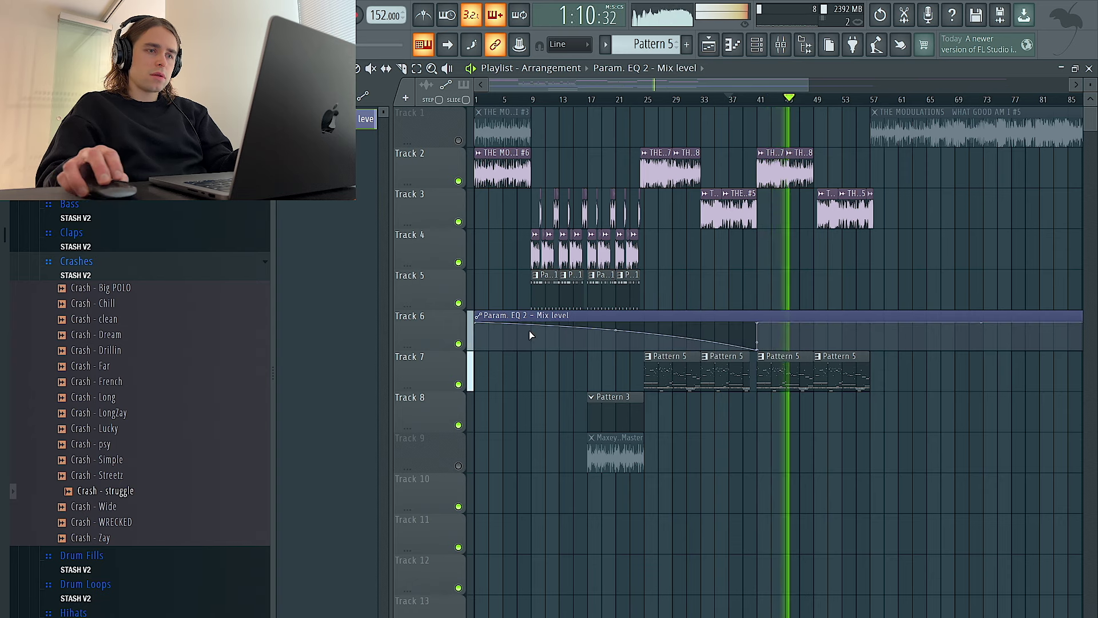
{"action": "left_click_drag", "start_coordinate": [479, 323], "coordinate": [502, 398]}
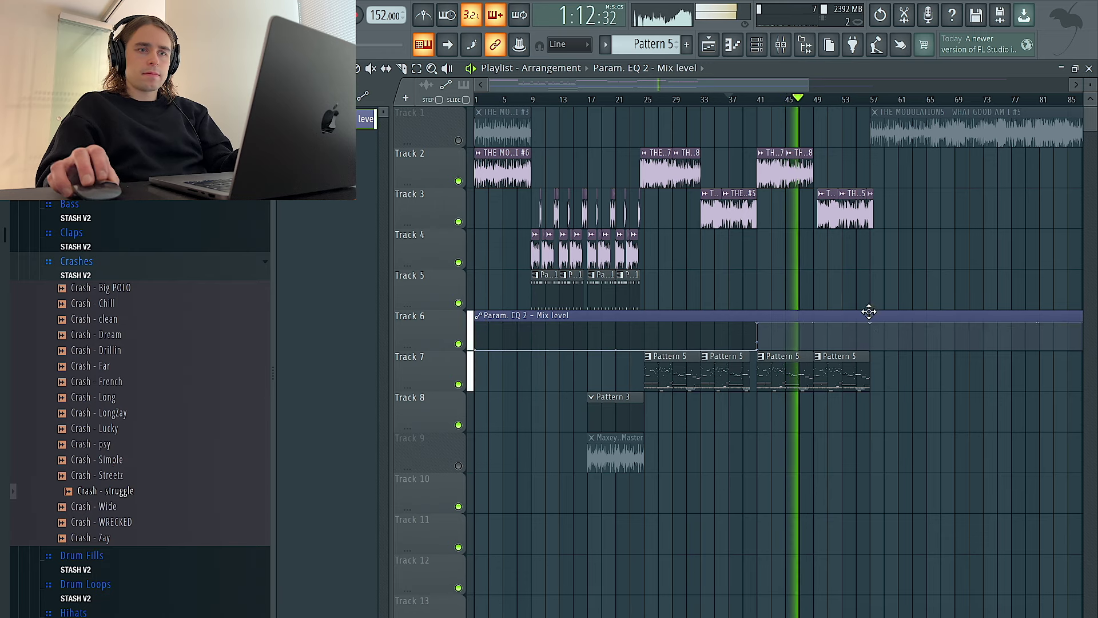
{"action": "right_click", "coordinate": [871, 330]}
{"action": "left_click_drag", "start_coordinate": [870, 331], "coordinate": [869, 366]}
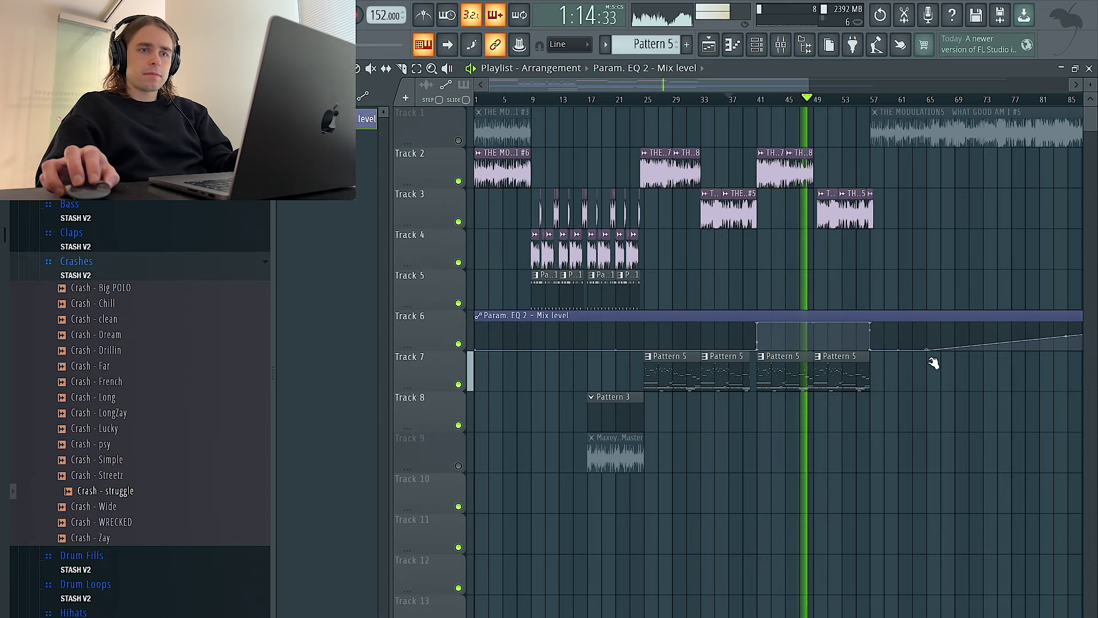
{"action": "scroll", "coordinate": [929, 371], "scroll_direction": "down", "scroll_amount": 3}
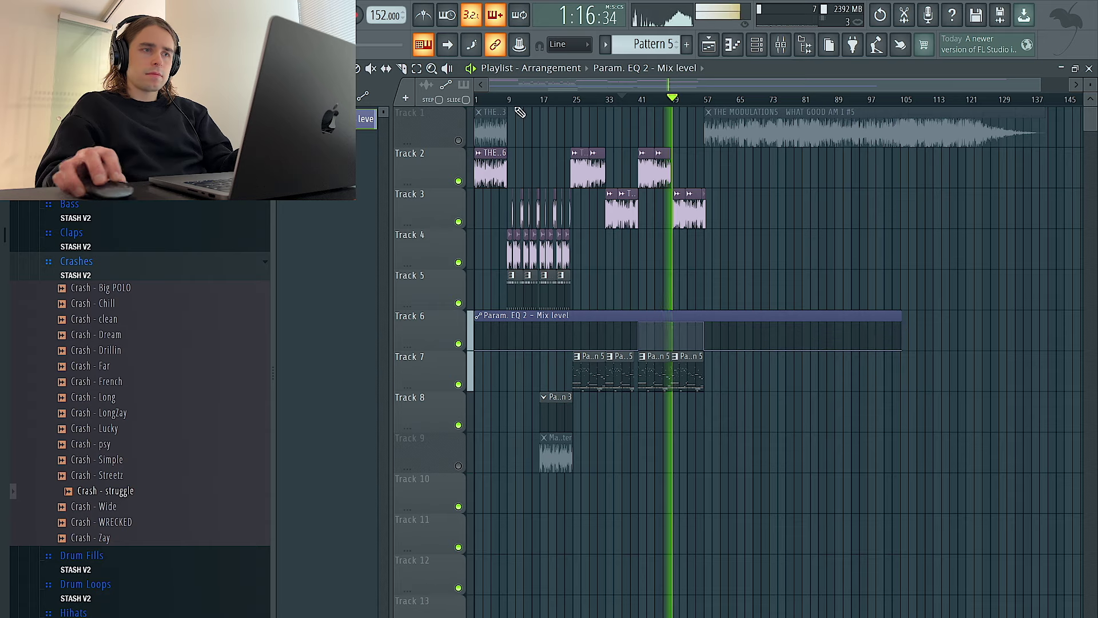
Shift the second group of WHAT GOOD AM I #5 clips on Track 3 earlier so it starts at bar 49
{"action": "scroll", "coordinate": [664, 263], "scroll_direction": "up", "scroll_amount": 5}
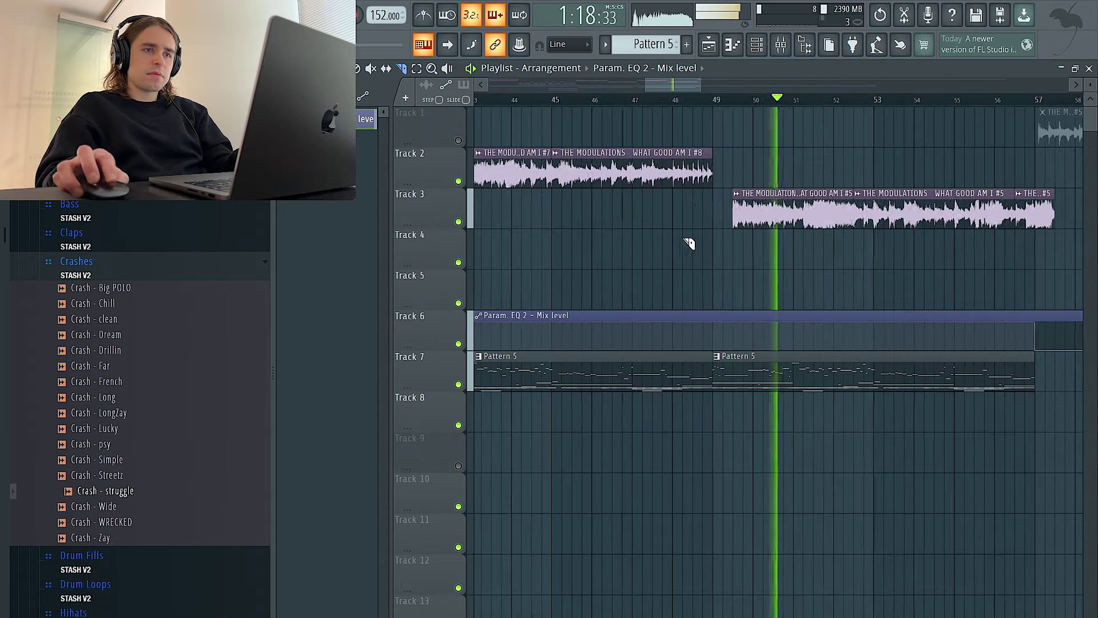
{"action": "left_click_drag", "start_coordinate": [743, 215], "coordinate": [723, 214]}
Slice the Mix level automation clip at bar 57 and delete the part after the cut
{"action": "scroll", "coordinate": [737, 211], "scroll_direction": "down", "scroll_amount": 3}
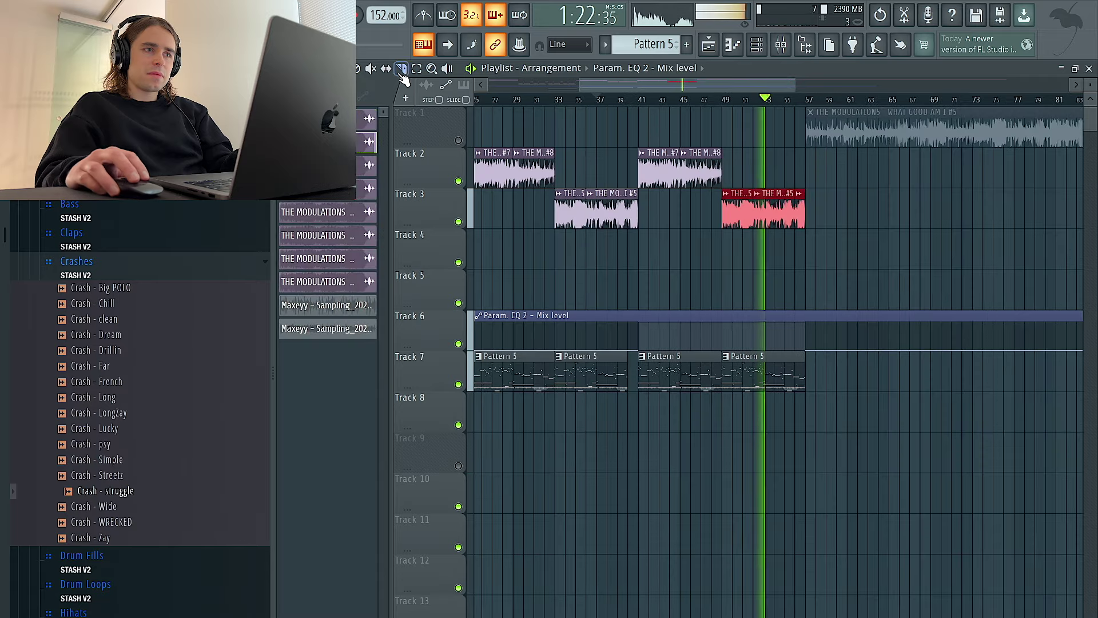
{"action": "left_click_drag", "start_coordinate": [808, 337], "coordinate": [808, 301]}
{"action": "right_click", "coordinate": [842, 318]}
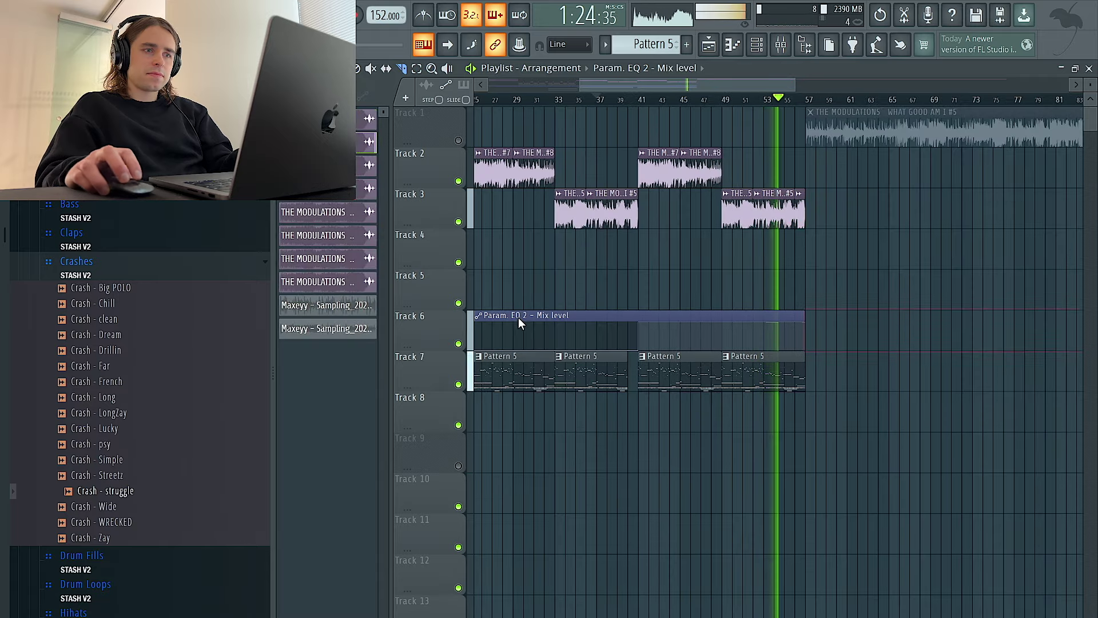
Play the arrangement from bar 25 to check the section that runs up to bar 57
{"action": "scroll", "coordinate": [547, 318], "scroll_direction": "down", "scroll_amount": 2}
{"action": "scroll", "coordinate": [513, 323], "scroll_direction": "left", "scroll_amount": 1}
{"action": "left_click_drag", "start_coordinate": [694, 99], "coordinate": [518, 96]}
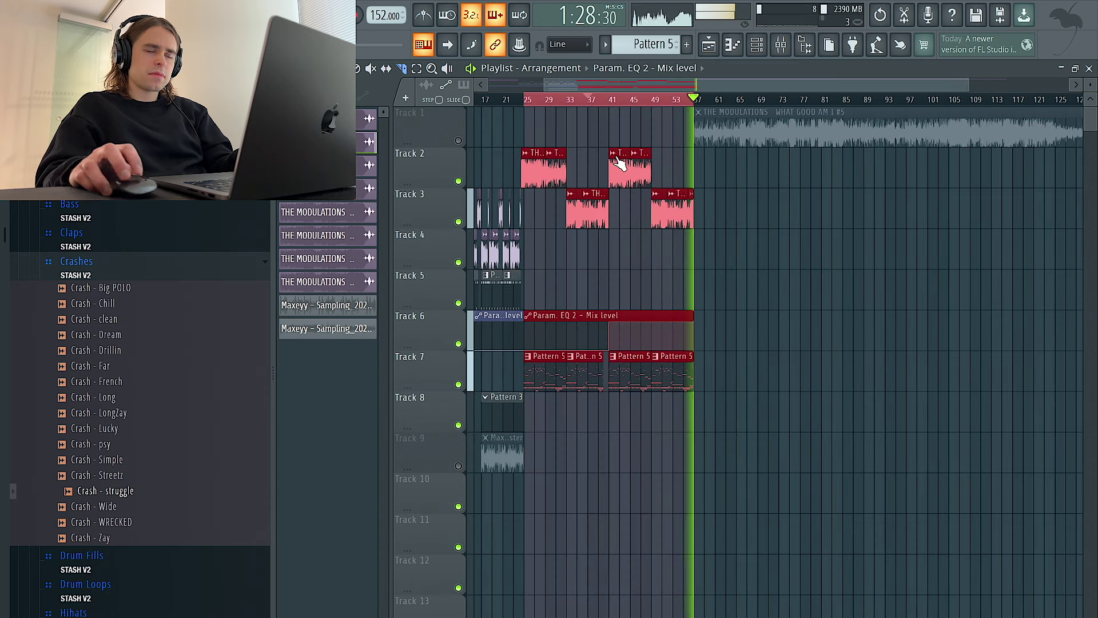
{"action": "left_click", "coordinate": [680, 252]}
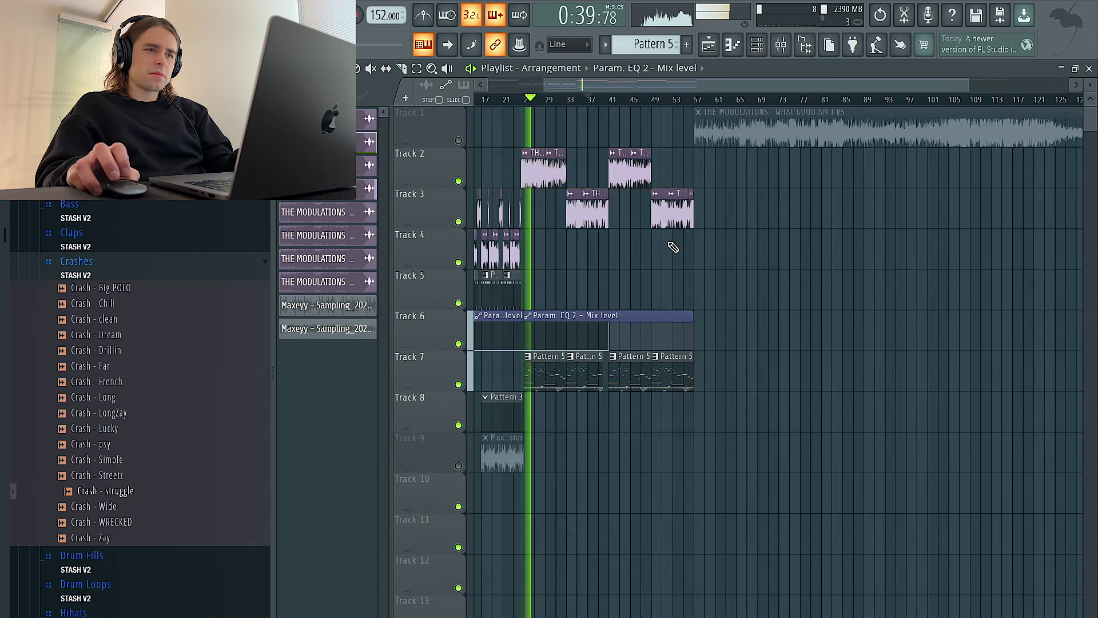
Unmute Track 1 and audition the long WHAT GOOD AM I #5 sample at several points after bar 57
{"action": "scroll", "coordinate": [675, 245], "scroll_direction": "down", "scroll_amount": 3}
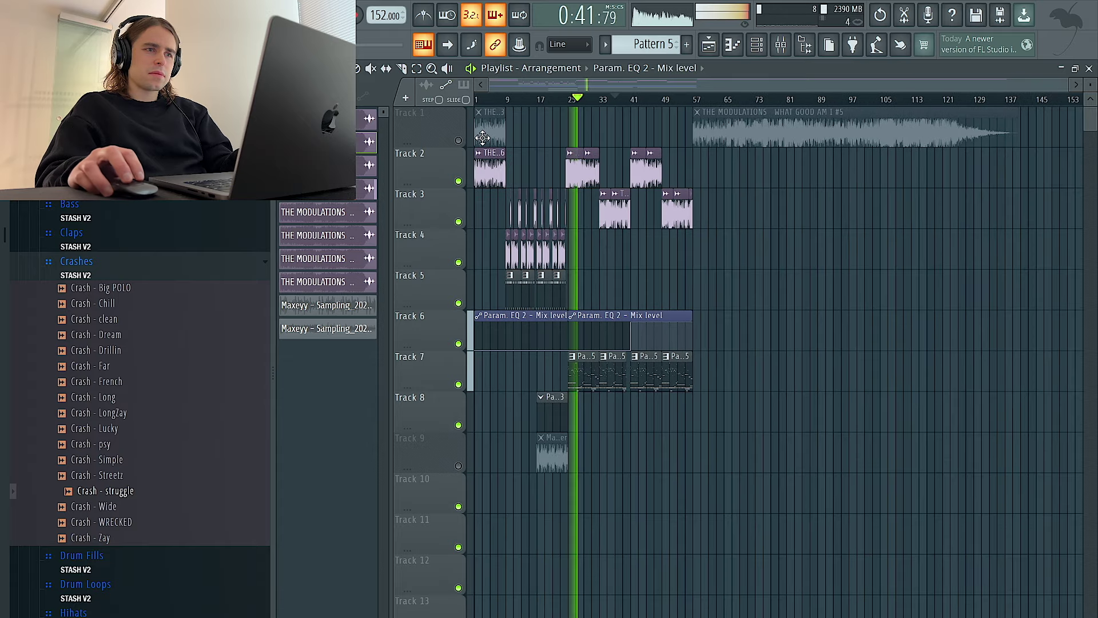
{"action": "left_click", "coordinate": [459, 140]}
{"action": "left_click_drag", "start_coordinate": [694, 102], "coordinate": [932, 110]}
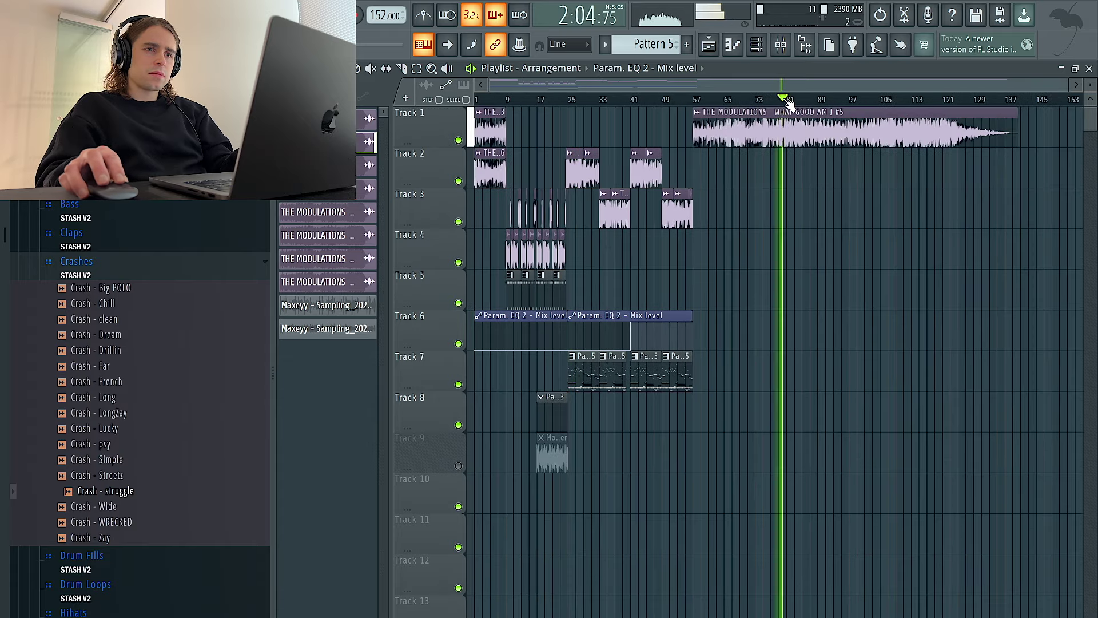
{"action": "scroll", "coordinate": [938, 110], "scroll_direction": "up", "scroll_amount": 5}
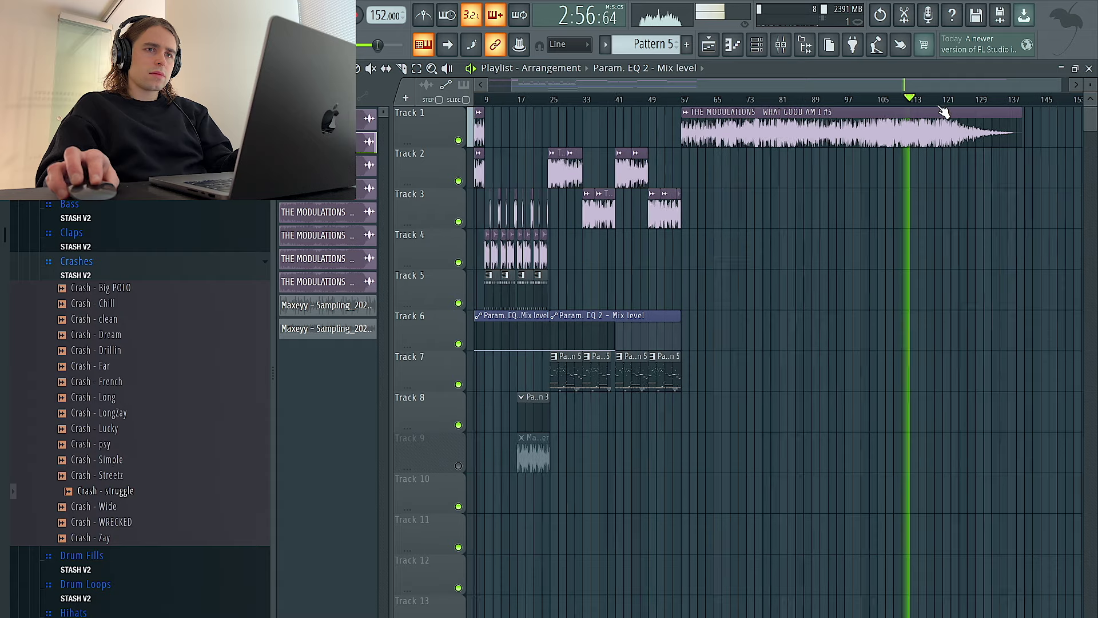
{"action": "scroll", "coordinate": [922, 126], "scroll_direction": "down", "scroll_amount": 5}
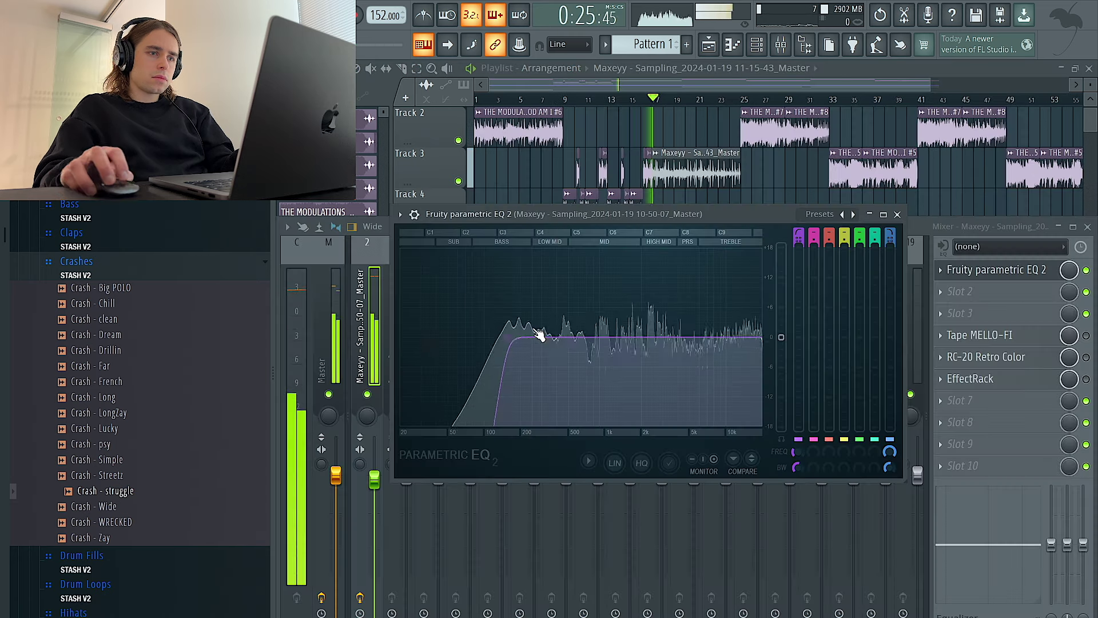
In mixer track 2's Fruity parametric EQ 2, move the low cut to the lowest frequencies and bring the high cut down to just above 500 Hz
{"action": "left_click_drag", "start_coordinate": [535, 331], "coordinate": [402, 336]}
{"action": "left_click_drag", "start_coordinate": [760, 336], "coordinate": [595, 337]}
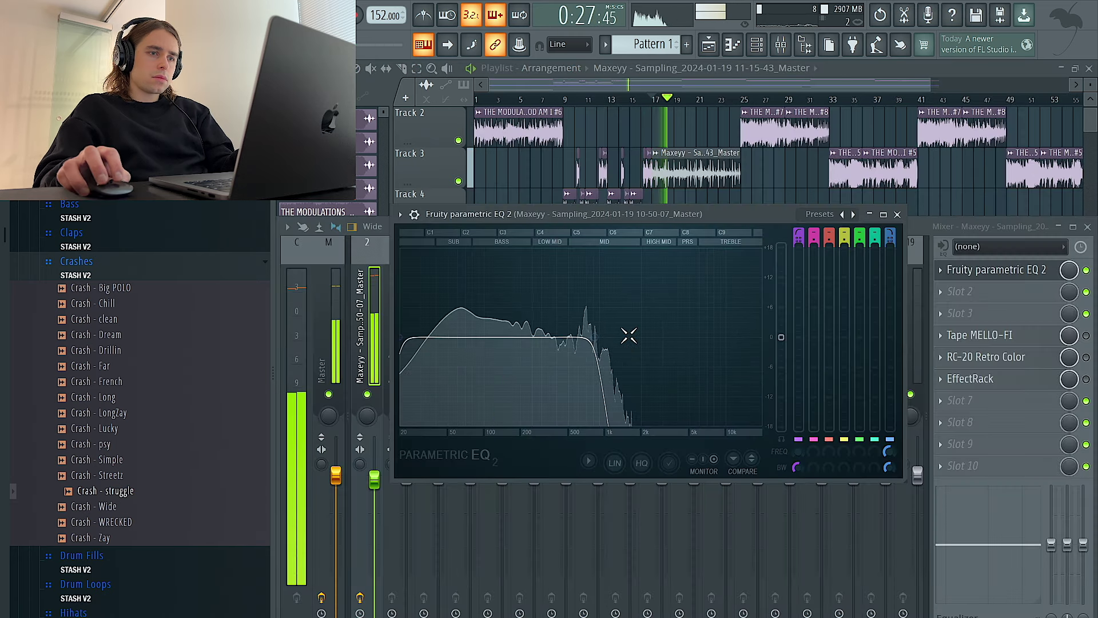
{"action": "left_click", "coordinate": [654, 137]}
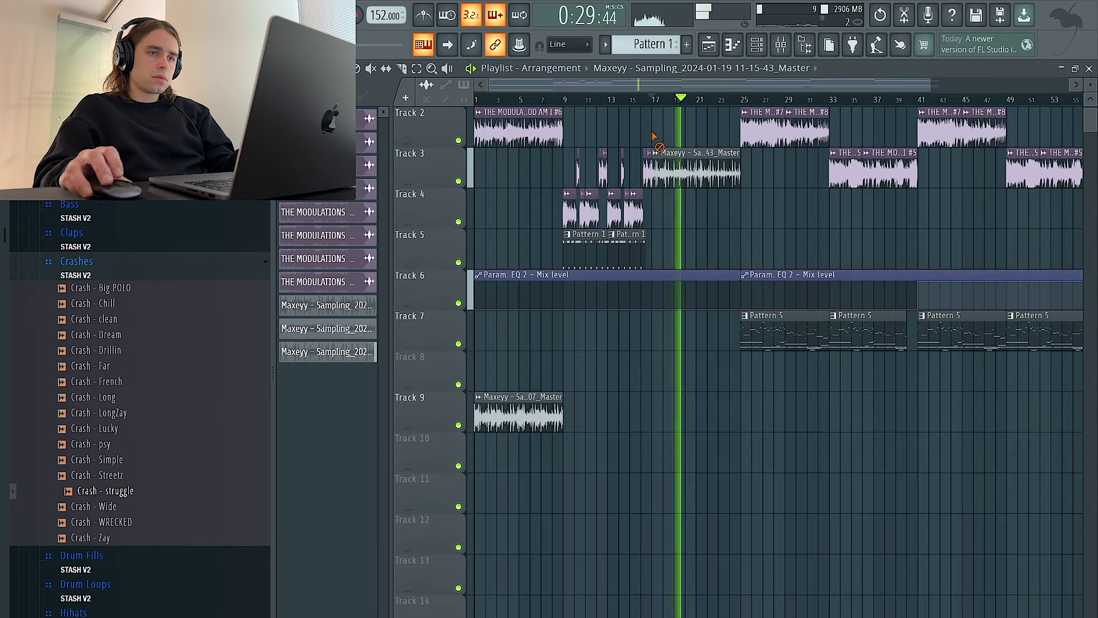
{"action": "left_click", "coordinate": [781, 48]}
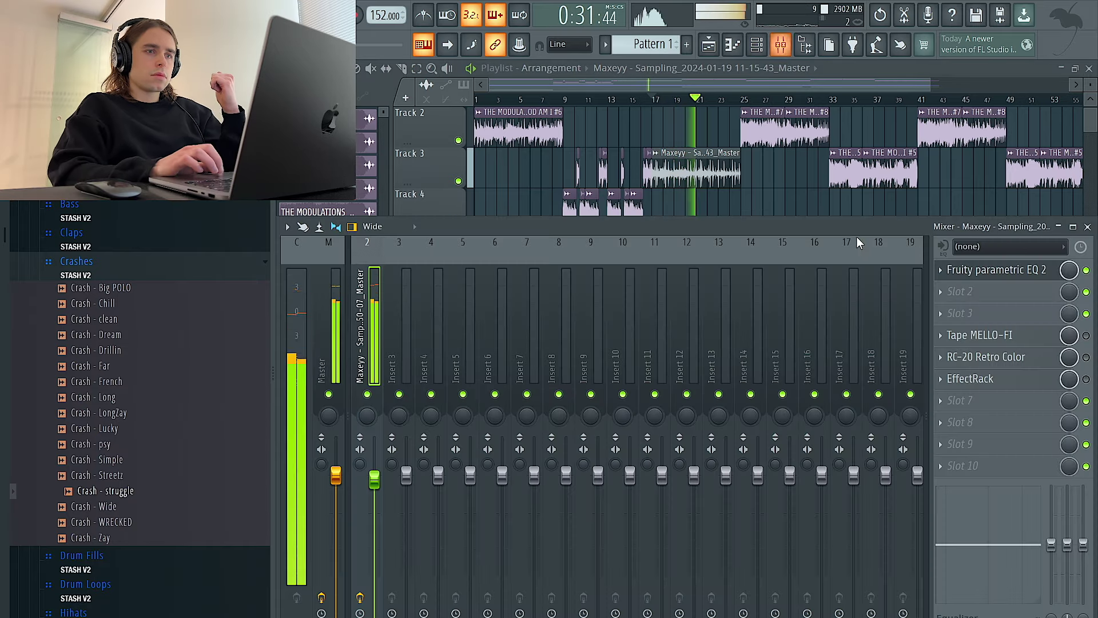
{"action": "left_click", "coordinate": [1024, 270]}
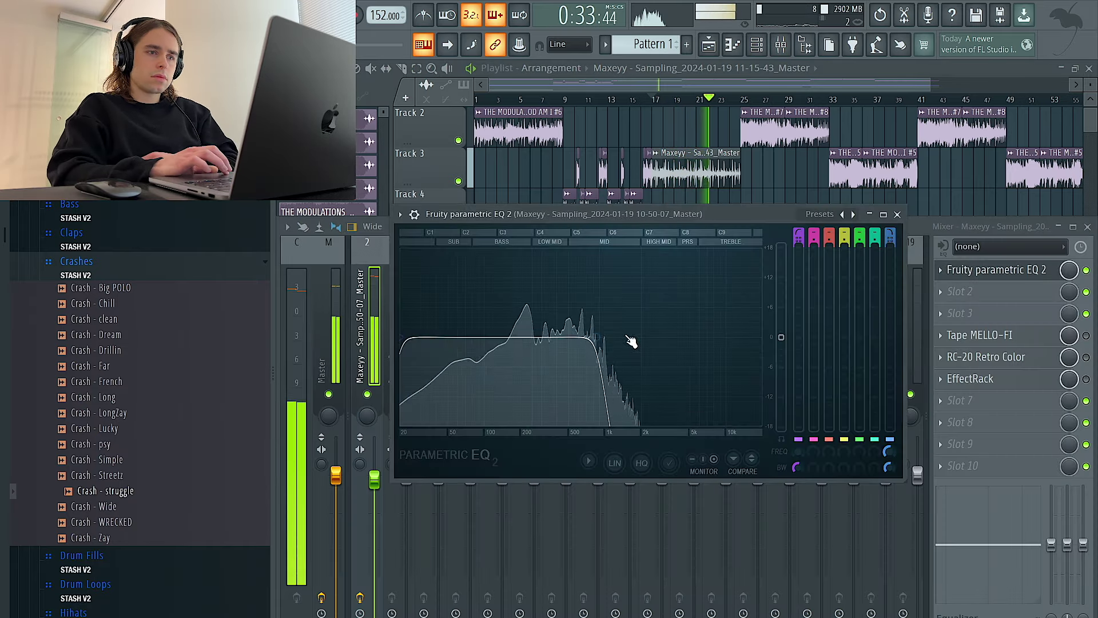
{"action": "left_click", "coordinate": [710, 140]}
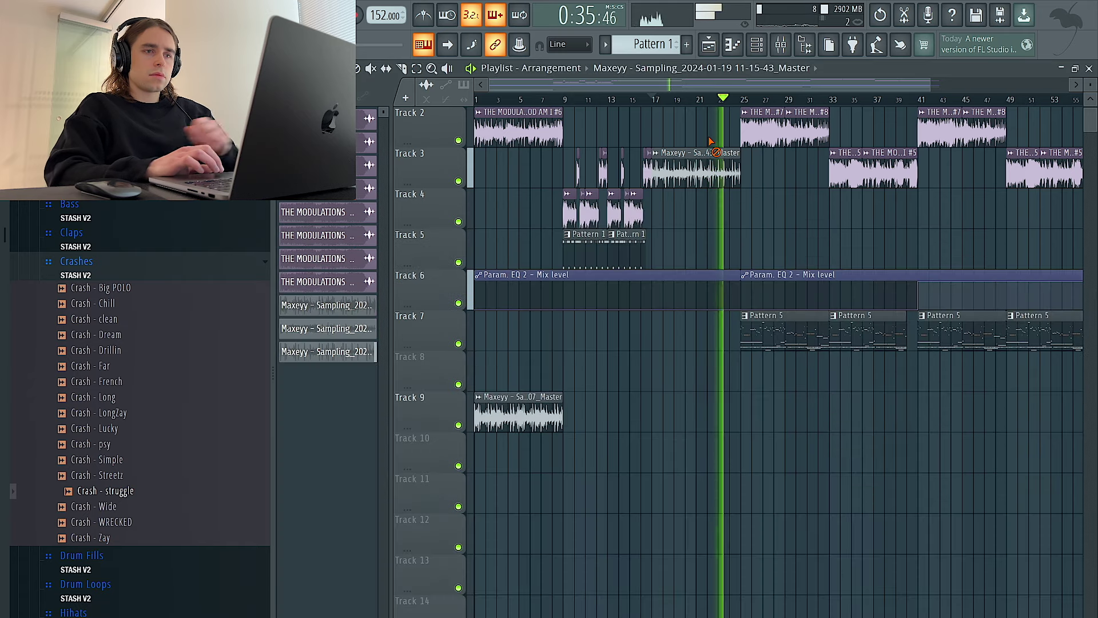
Move the bounced Master audio clip between bars 17 and 25 from Track 3 down to Track 5
{"action": "scroll", "coordinate": [748, 184], "scroll_direction": "up", "scroll_amount": 5}
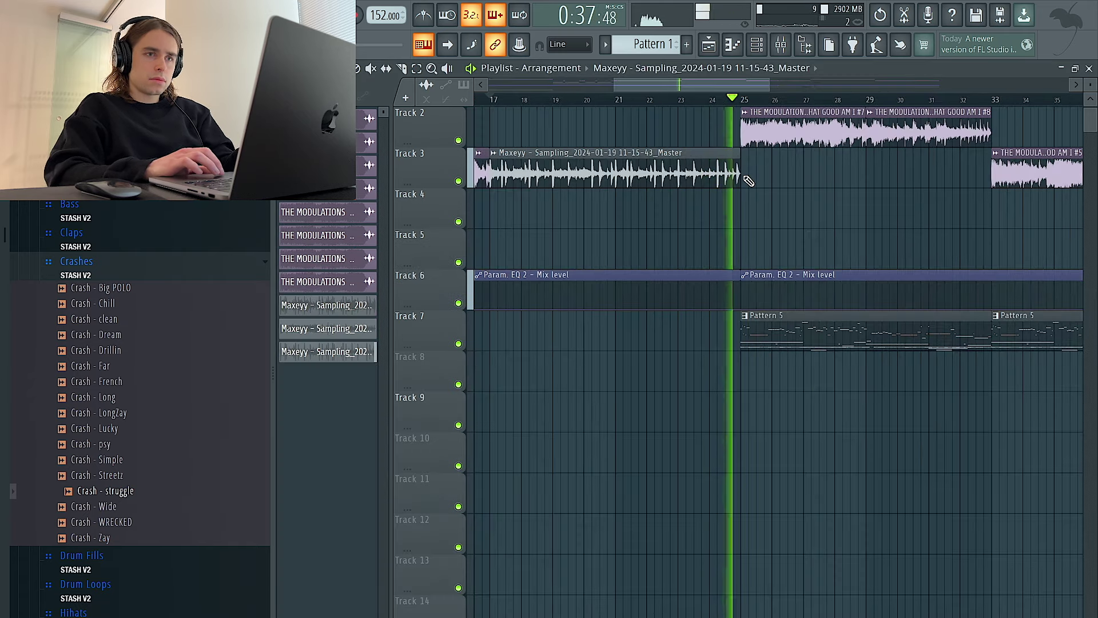
{"action": "scroll", "coordinate": [748, 180], "scroll_direction": "down", "scroll_amount": 1}
{"action": "scroll", "coordinate": [749, 181], "scroll_direction": "down", "scroll_amount": 4}
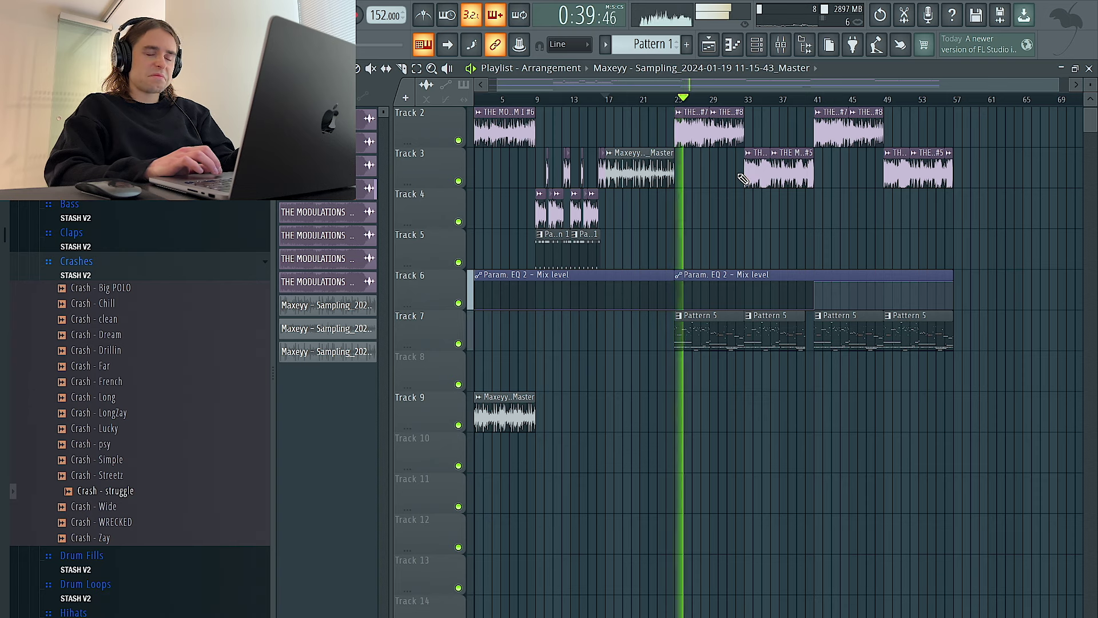
{"action": "key", "text": "shift+Down"}
{"action": "key", "text": "shift+Down"}
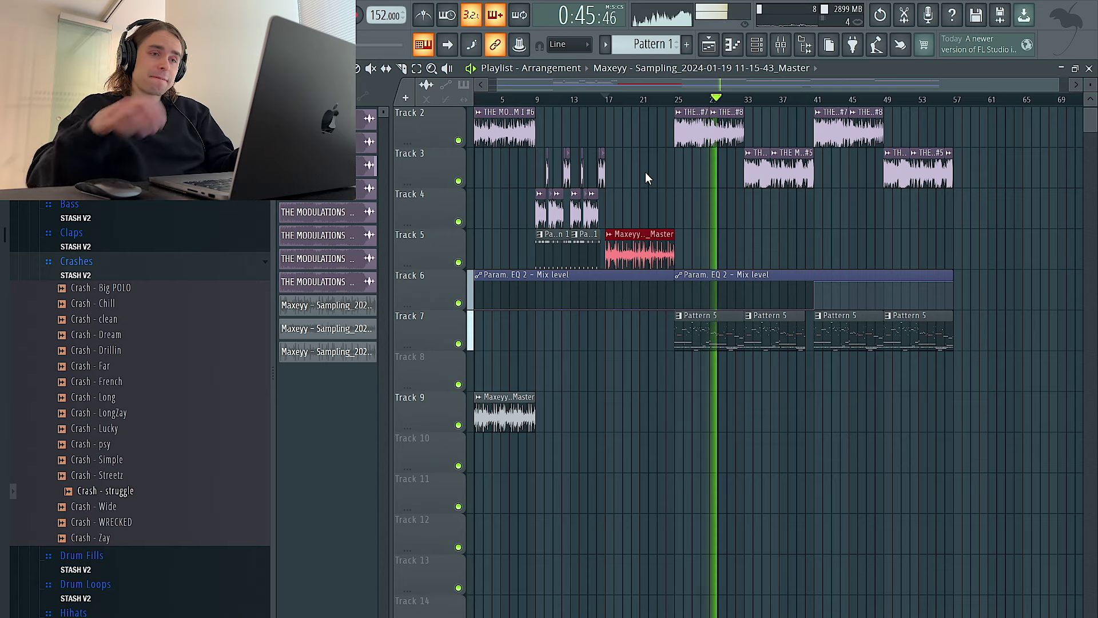
In Pattern 5's 808 - DEEP notes, delete the short G#5 note before bar 5 and extend the D5 note to bar 5
{"action": "double_click", "coordinate": [676, 320]}
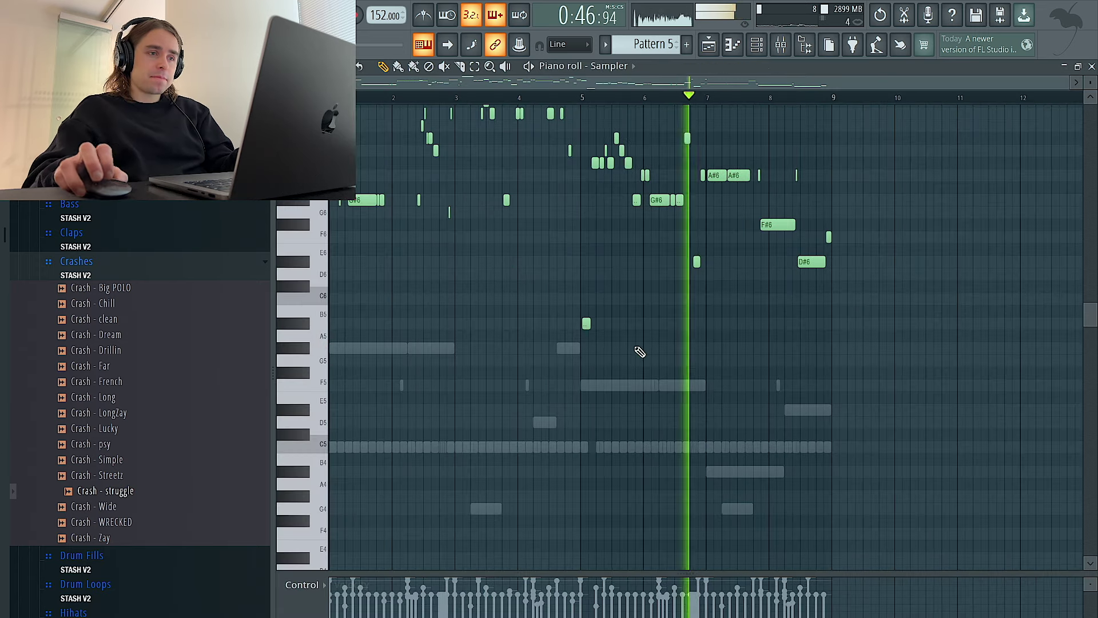
{"action": "double_click", "coordinate": [568, 348]}
{"action": "right_click", "coordinate": [568, 348]}
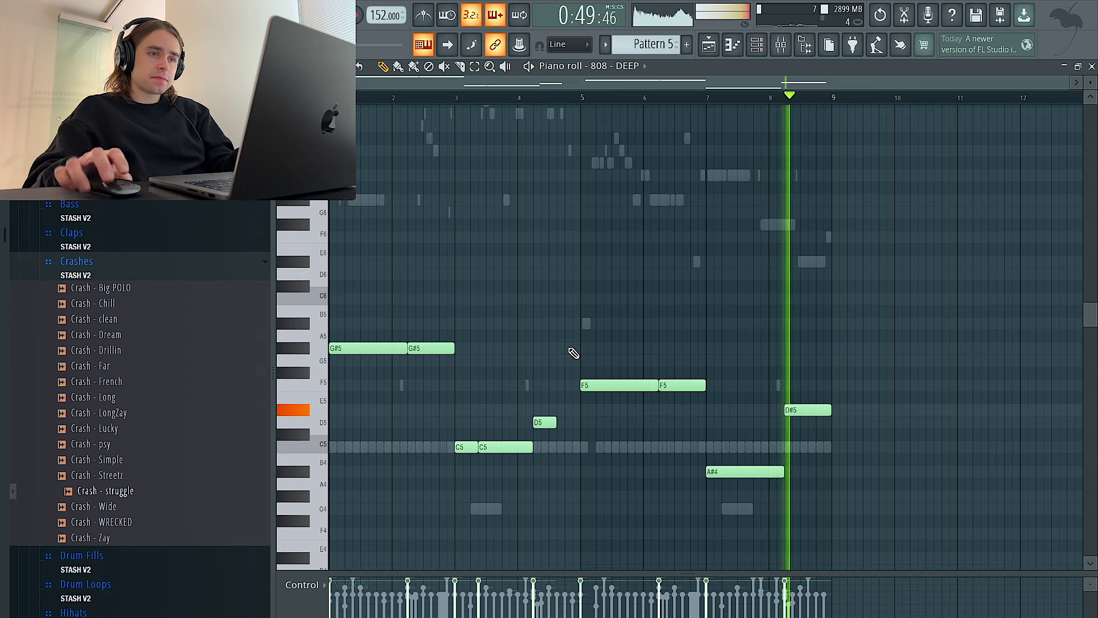
{"action": "key", "text": "super+l"}
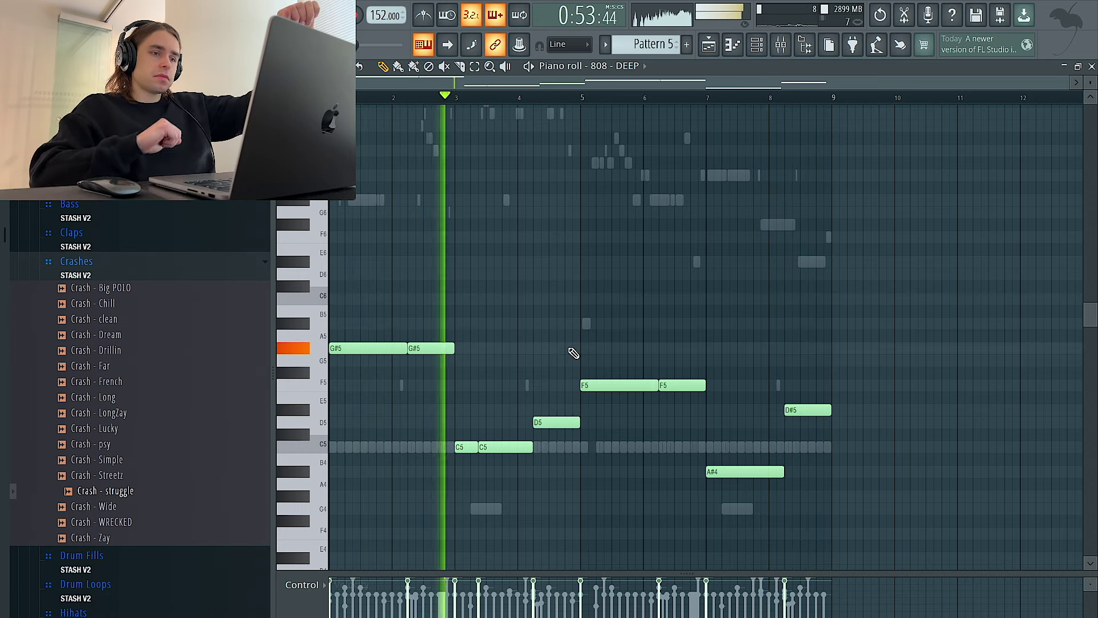
Replace the #5 sample clips in bars 33 to 41 with a copy of the #7 and #8 clips from bars 25 to 33
{"action": "key", "text": "F5"}
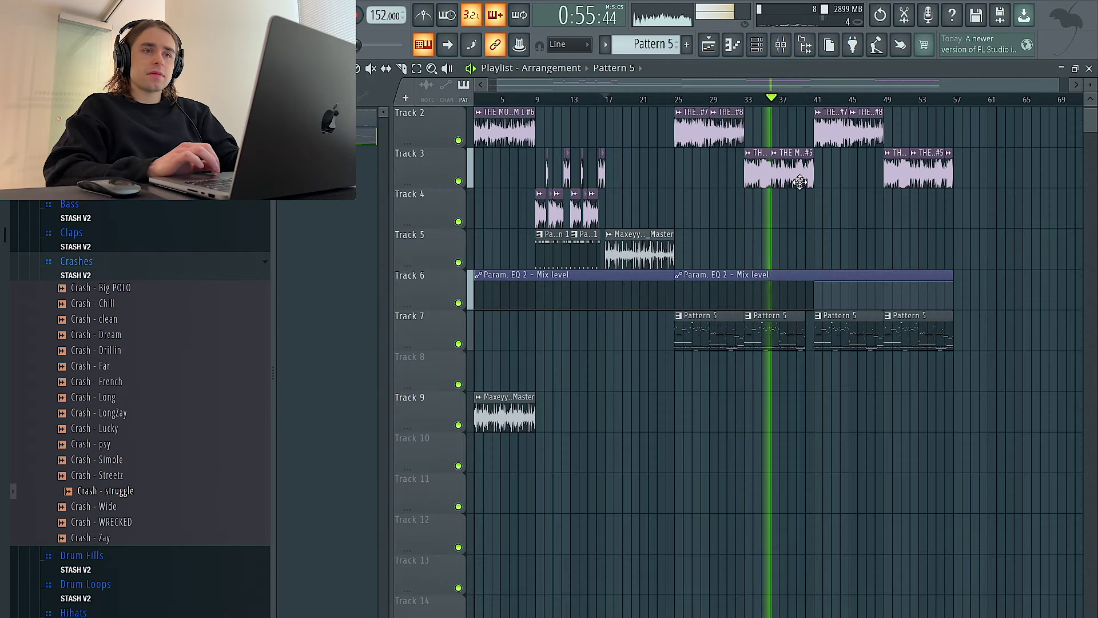
{"action": "left_click_drag", "start_coordinate": [764, 137], "coordinate": [693, 130]}
{"action": "key", "text": "super+b"}
{"action": "left_click_drag", "start_coordinate": [795, 201], "coordinate": [725, 177]}
{"action": "key", "text": "Delete"}
Move the #7 and #8 sample clips in bars 25 to 41 from Track 2 down to Track 3
{"action": "left_click_drag", "start_coordinate": [798, 142], "coordinate": [674, 135]}
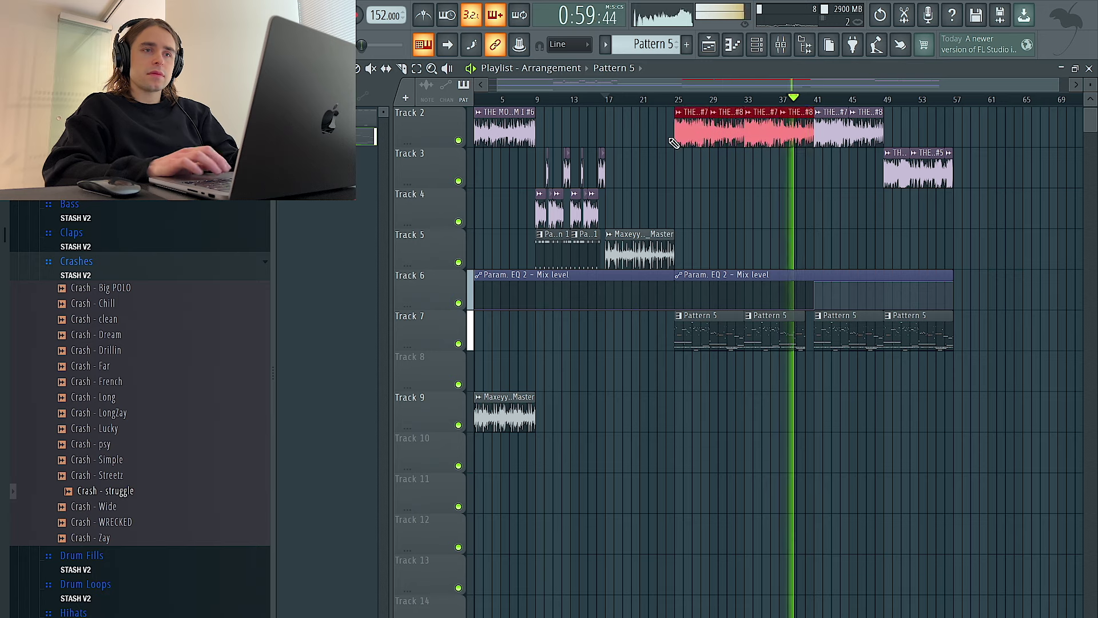
{"action": "key", "text": "shift+Down"}
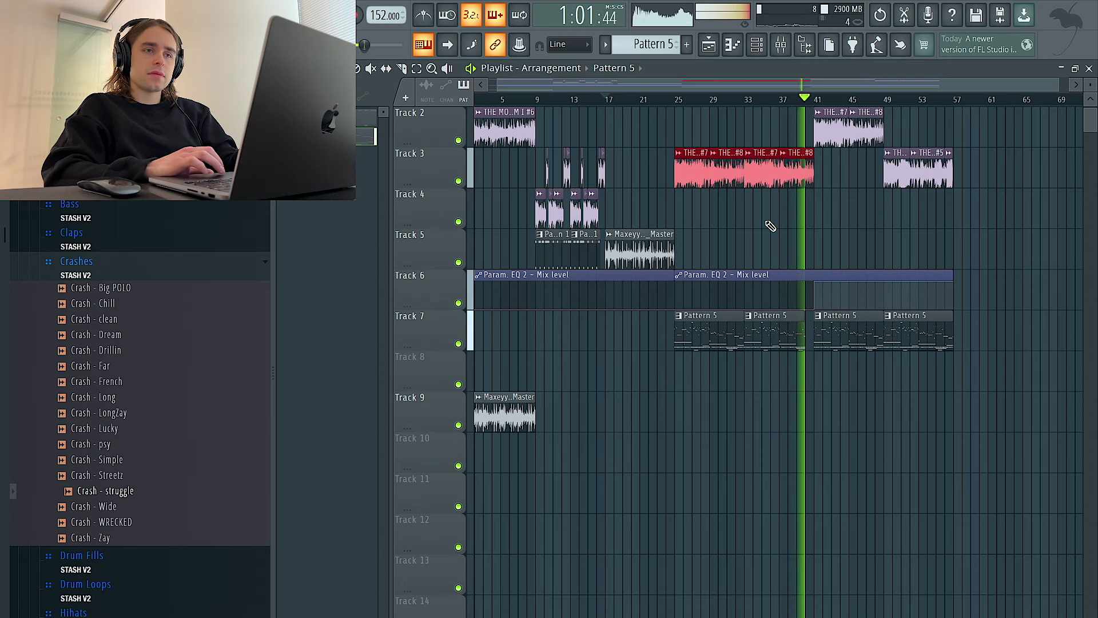
{"action": "scroll", "coordinate": [770, 226], "scroll_direction": "up", "scroll_amount": 2}
{"action": "scroll", "coordinate": [829, 294], "scroll_direction": "down", "scroll_amount": 1}
{"action": "scroll", "coordinate": [827, 286], "scroll_direction": "down", "scroll_amount": 1}
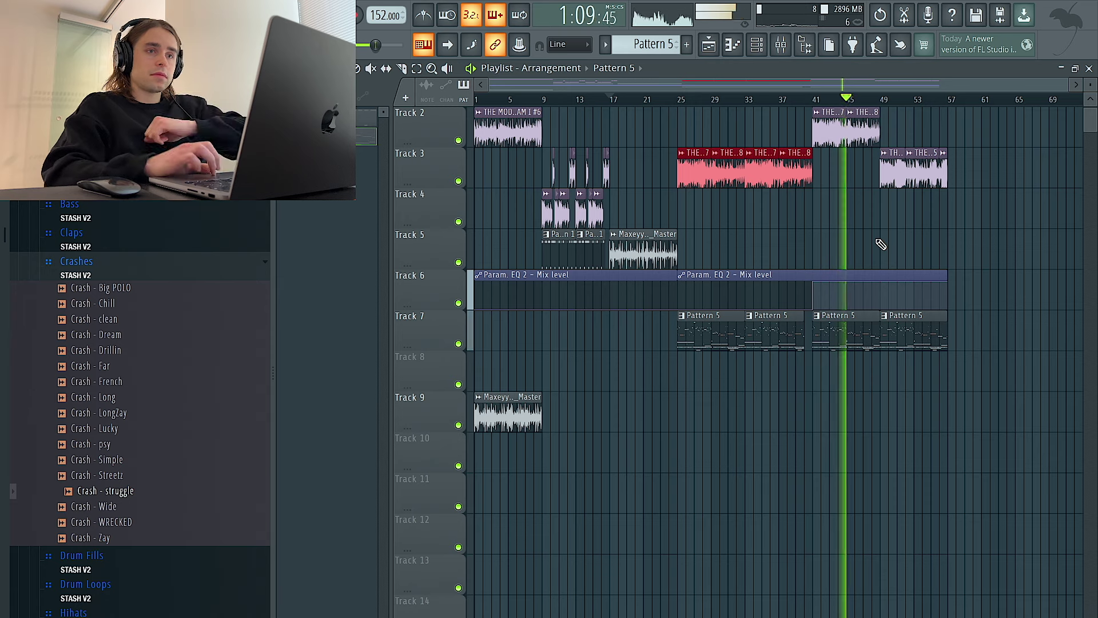
In the 808 - DEEP piano roll of Pattern 5, raise the two F5 notes between bars 5 and 7 to G5
{"action": "left_click", "coordinate": [760, 47]}
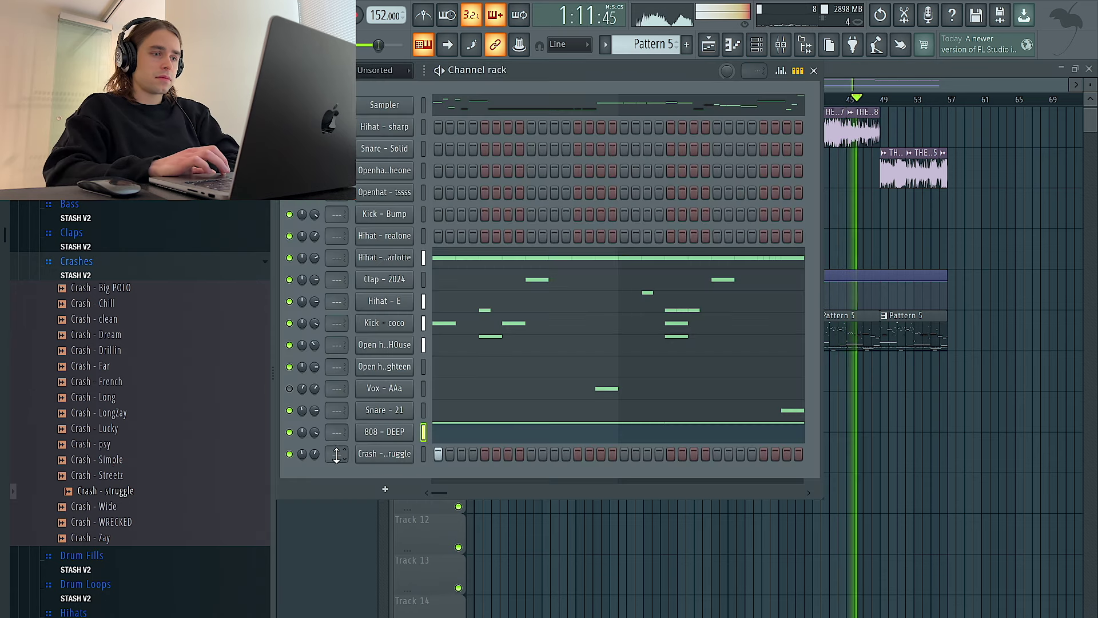
{"action": "left_click", "coordinate": [393, 436]}
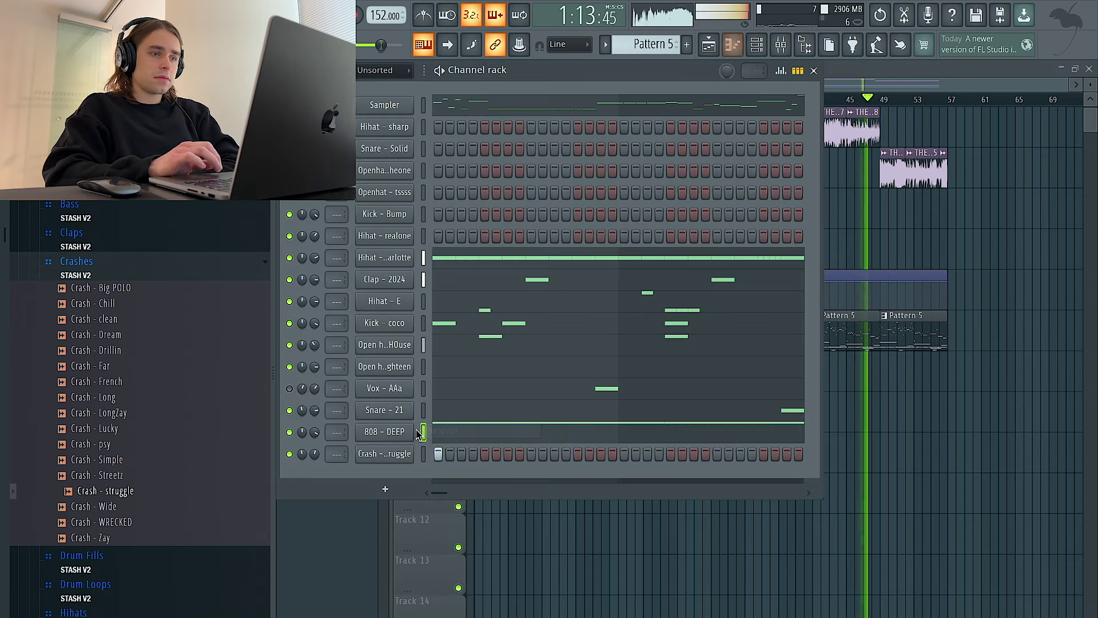
{"action": "right_click", "coordinate": [406, 430]}
{"action": "left_click", "coordinate": [442, 430]}
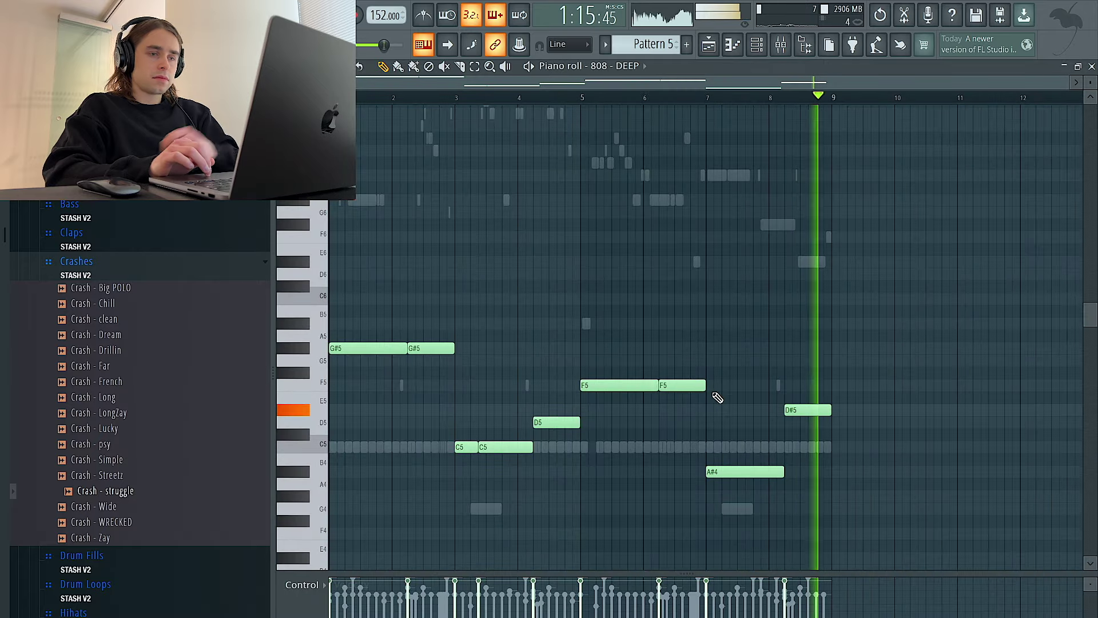
{"action": "left_click_drag", "start_coordinate": [718, 392], "coordinate": [543, 378]}
{"action": "key", "text": "shift+Up"}
{"action": "key", "text": "shift+Up"}
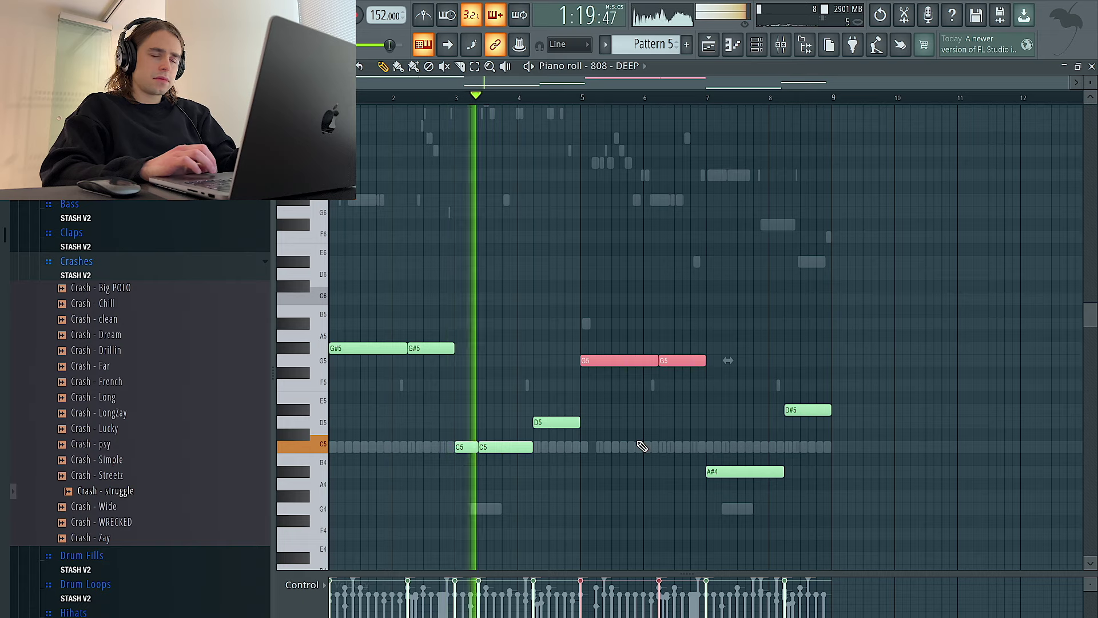
Try shifting the two G5 notes of the 808 between bars 5 and 7 up another semitone
{"action": "left_click", "coordinate": [781, 46]}
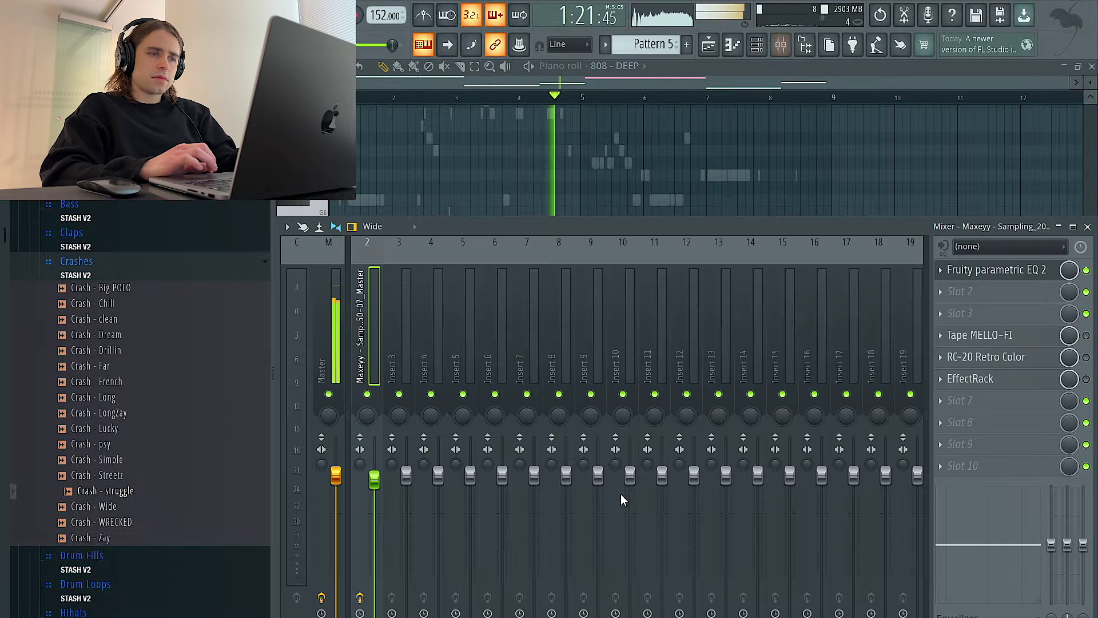
{"action": "right_click", "coordinate": [750, 185]}
{"action": "left_click_drag", "start_coordinate": [751, 383], "coordinate": [559, 312]}
{"action": "key", "text": "shift+Up"}
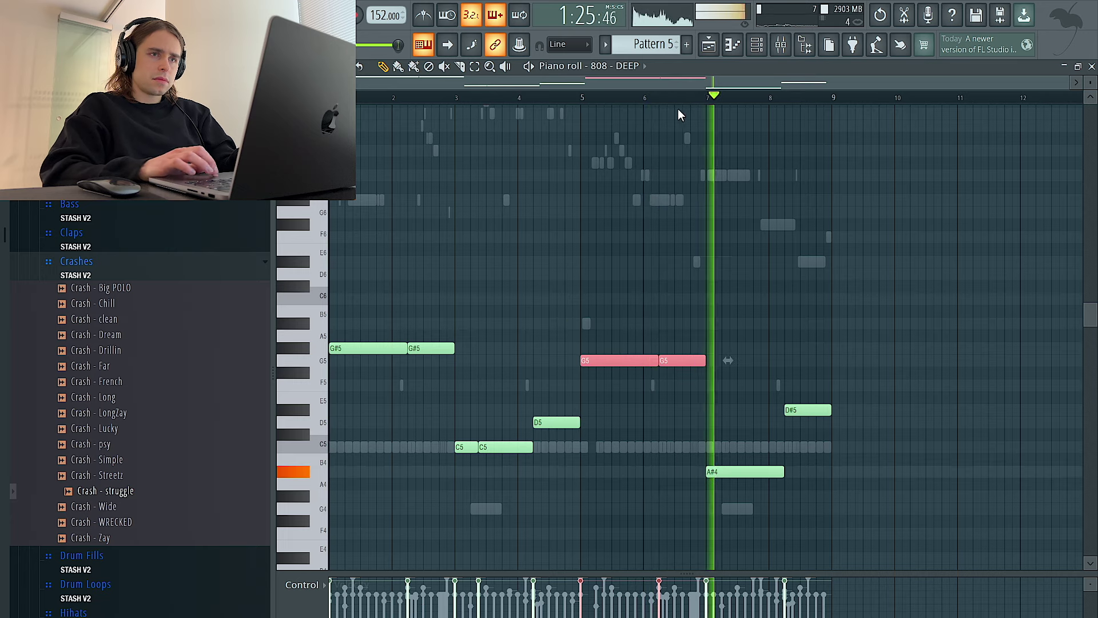
Select bars 25 to 57 in the playlist and open the soul sample's mixer track
{"action": "left_click", "coordinate": [709, 46]}
{"action": "left_click_drag", "start_coordinate": [949, 94], "coordinate": [680, 94]}
{"action": "left_click", "coordinate": [780, 45]}
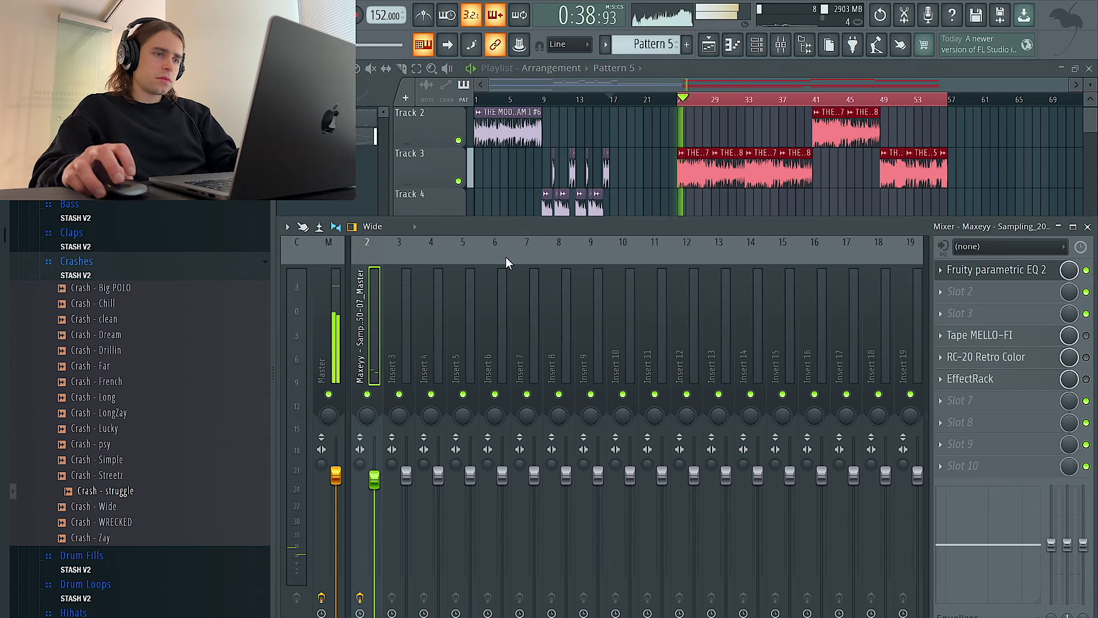
{"action": "scroll", "coordinate": [461, 328], "scroll_direction": "up", "scroll_amount": 1}
{"action": "left_click", "coordinate": [374, 519]}
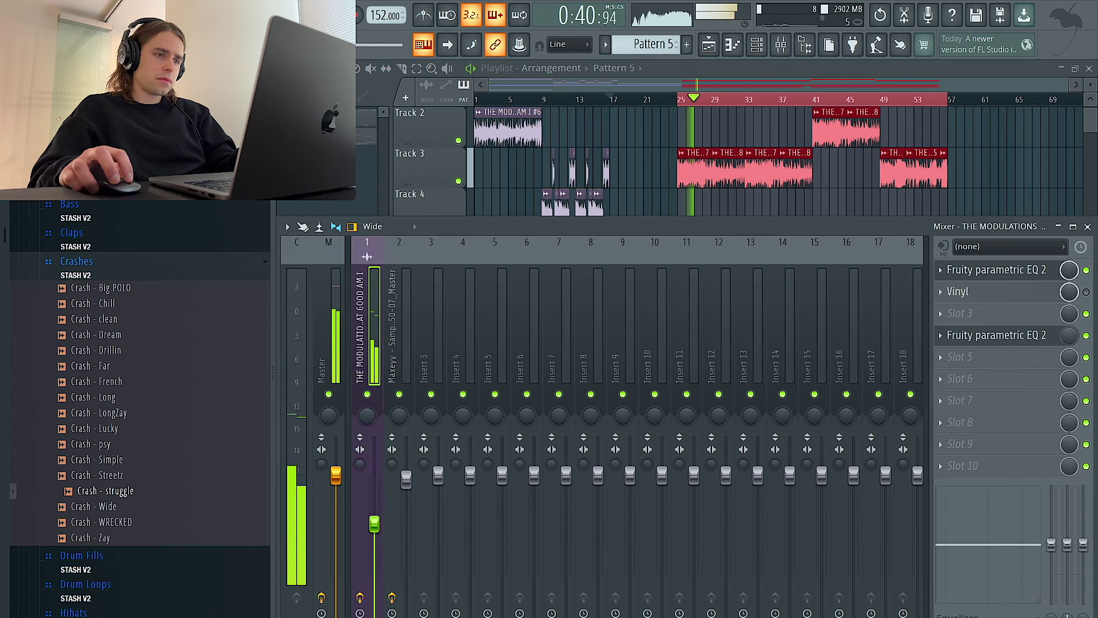
Add Fruity Parametric EQ 2 to slot 6 of the sample's mixer track, using a narrow band 4 sweep to place a slight mid cut
{"action": "left_click", "coordinate": [1011, 375]}
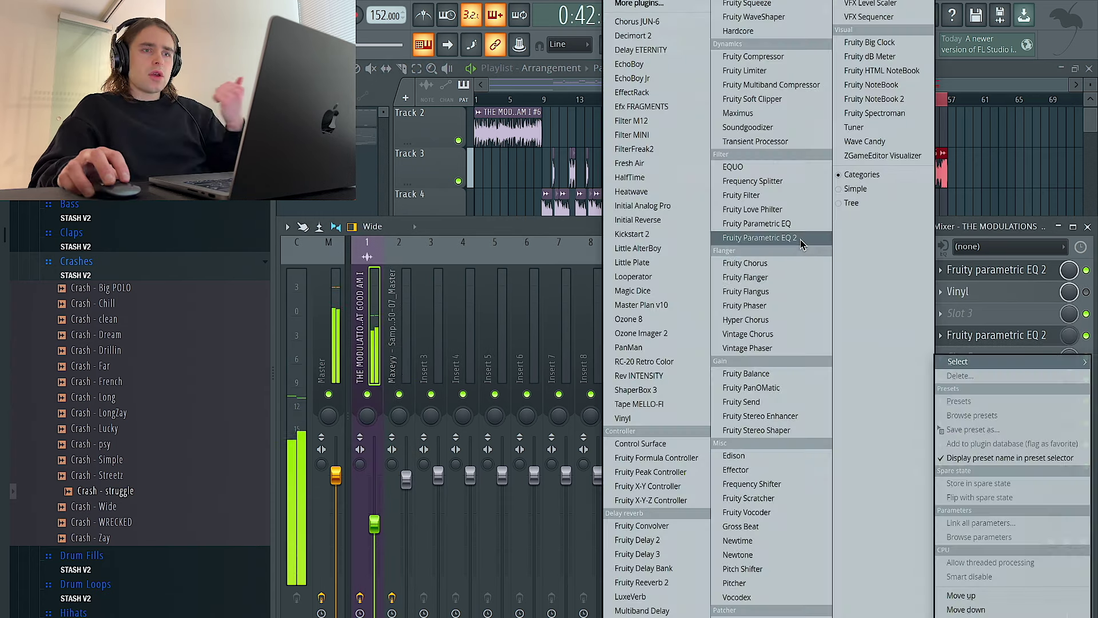
{"action": "left_click", "coordinate": [791, 238]}
{"action": "left_click_drag", "start_coordinate": [526, 243], "coordinate": [496, 158]}
{"action": "scroll", "coordinate": [528, 181], "scroll_direction": "down", "scroll_amount": 5}
{"action": "scroll", "coordinate": [531, 156], "scroll_direction": "up", "scroll_amount": 3}
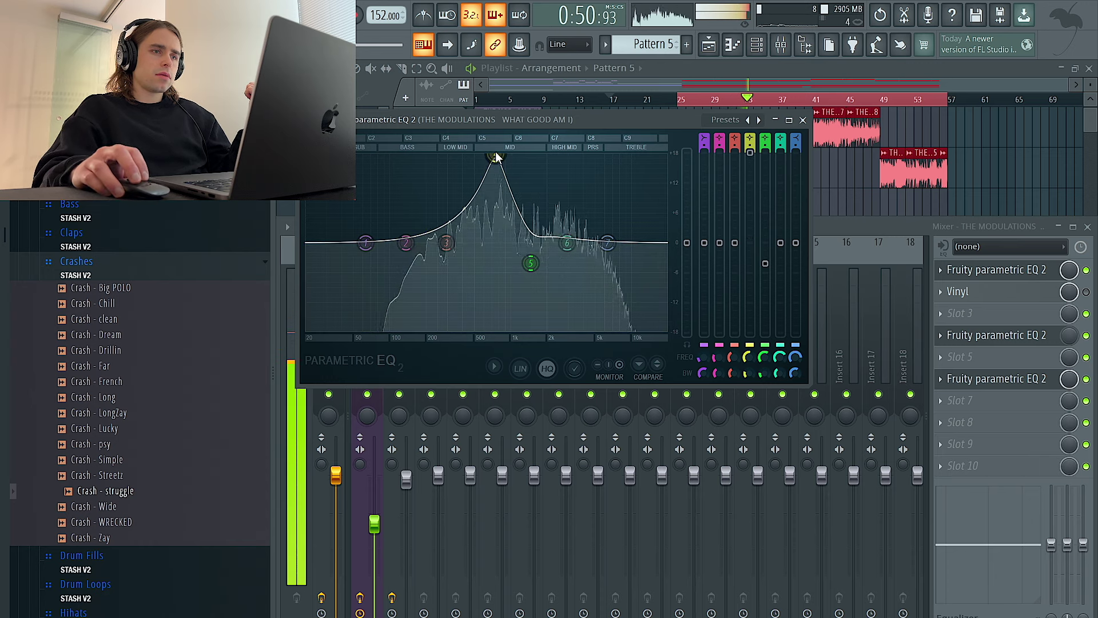
{"action": "scroll", "coordinate": [496, 158], "scroll_direction": "down", "scroll_amount": 5}
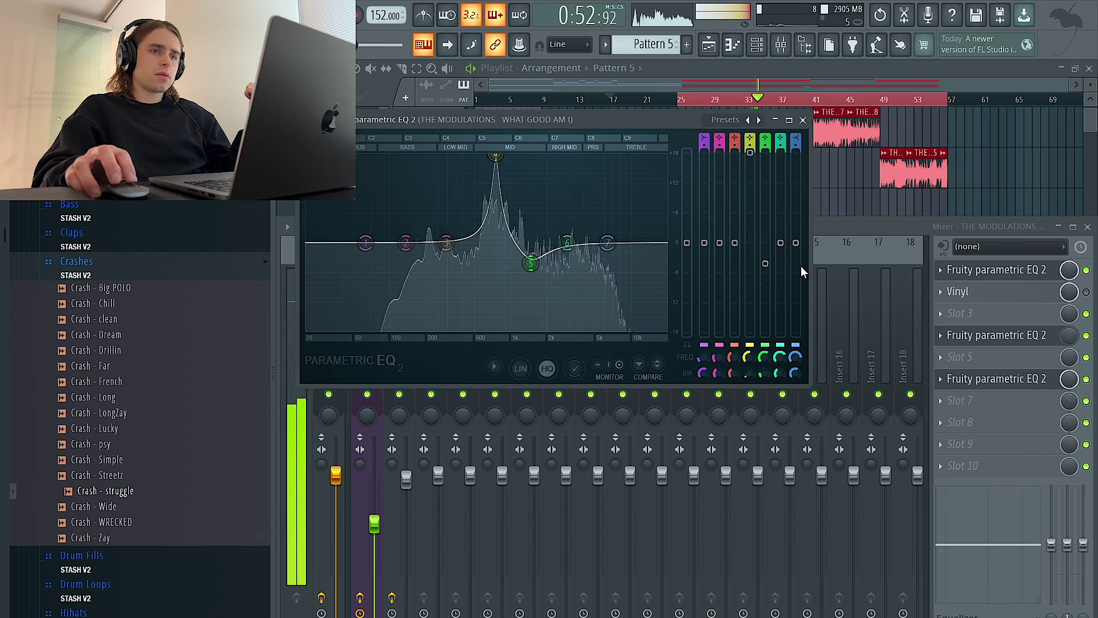
{"action": "left_click_drag", "start_coordinate": [750, 168], "coordinate": [750, 247]}
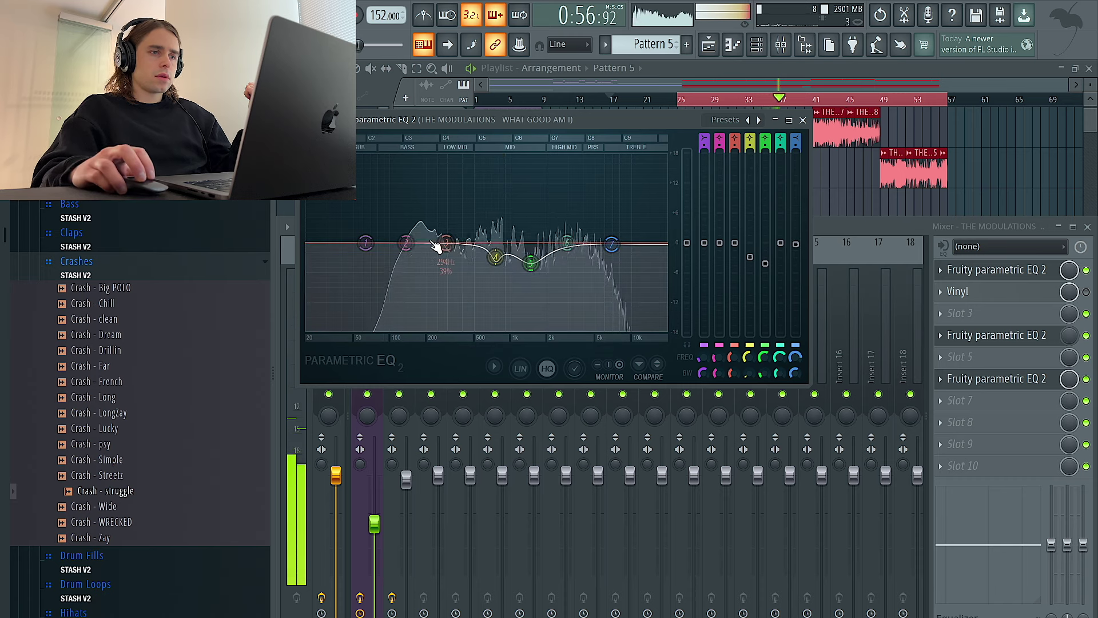
Make a slight cut with EQ band 3 at 4% bandwidth and raise the sample track's fader a little
{"action": "mouse_move", "coordinate": [444, 244]}
{"action": "left_mouse_down"}
{"action": "mouse_move", "coordinate": [450, 157]}
{"action": "mouse_move", "coordinate": [450, 255]}
{"action": "left_mouse_up"}
{"action": "scroll", "coordinate": [446, 157], "scroll_direction": "down", "scroll_amount": 5}
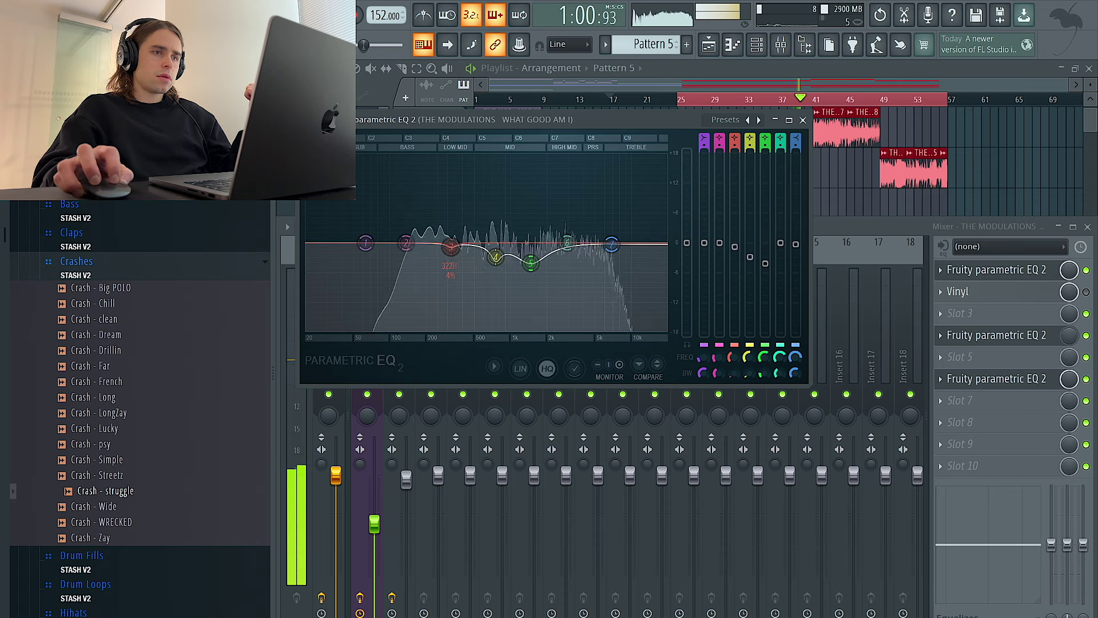
{"action": "left_click", "coordinate": [374, 523]}
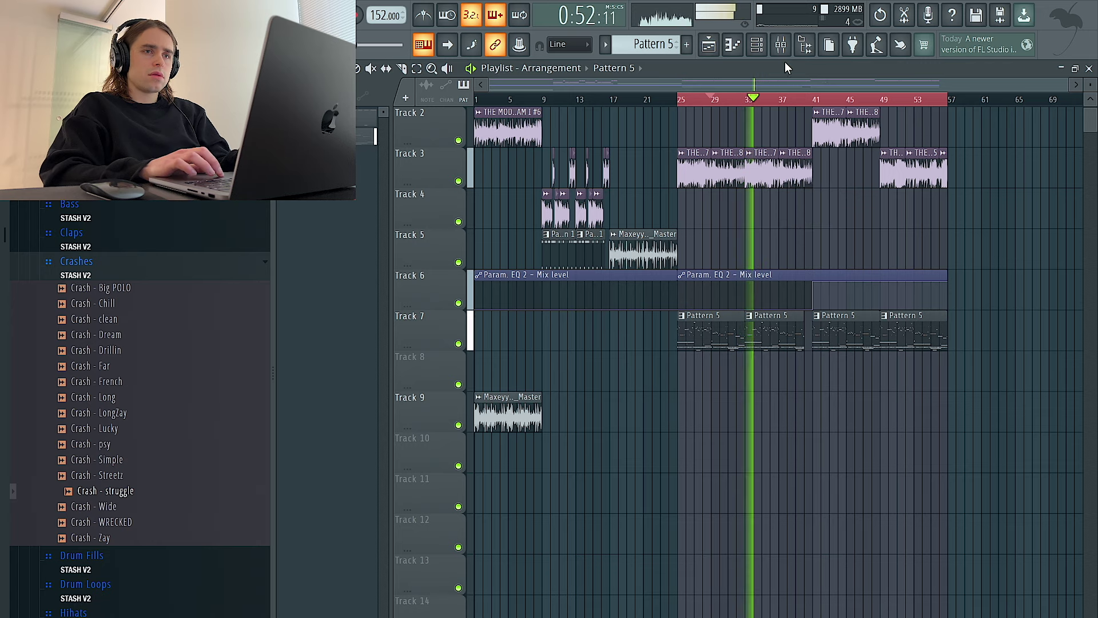
Route the used drum channels and the 808, except Hihat - E, to consecutive mixer tracks starting at Insert 5
{"action": "key", "text": "F9"}
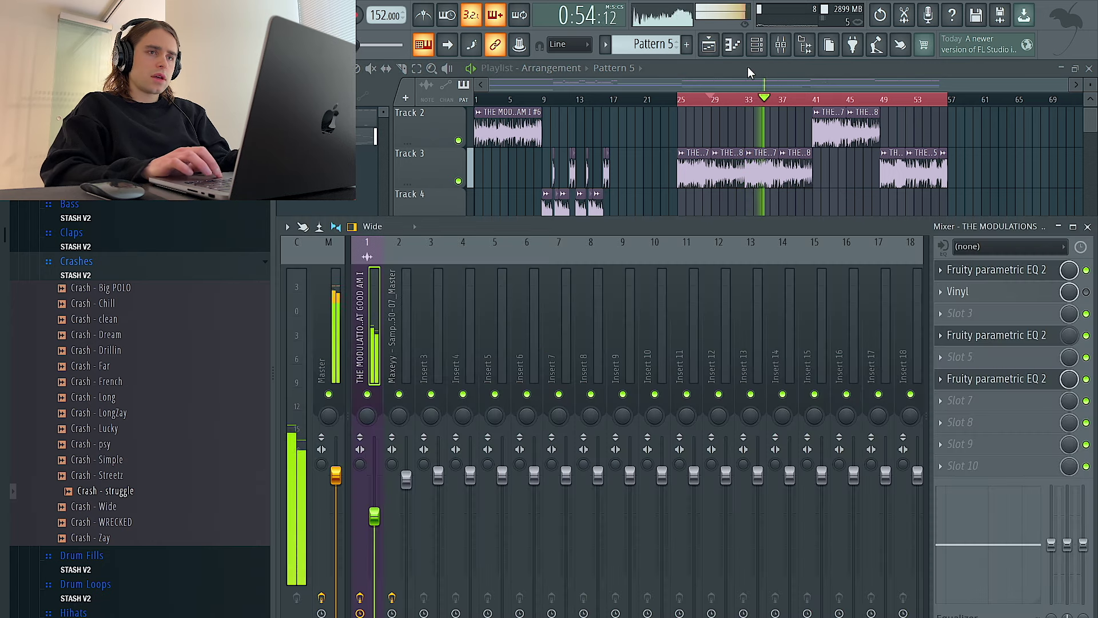
{"action": "key", "text": "F6"}
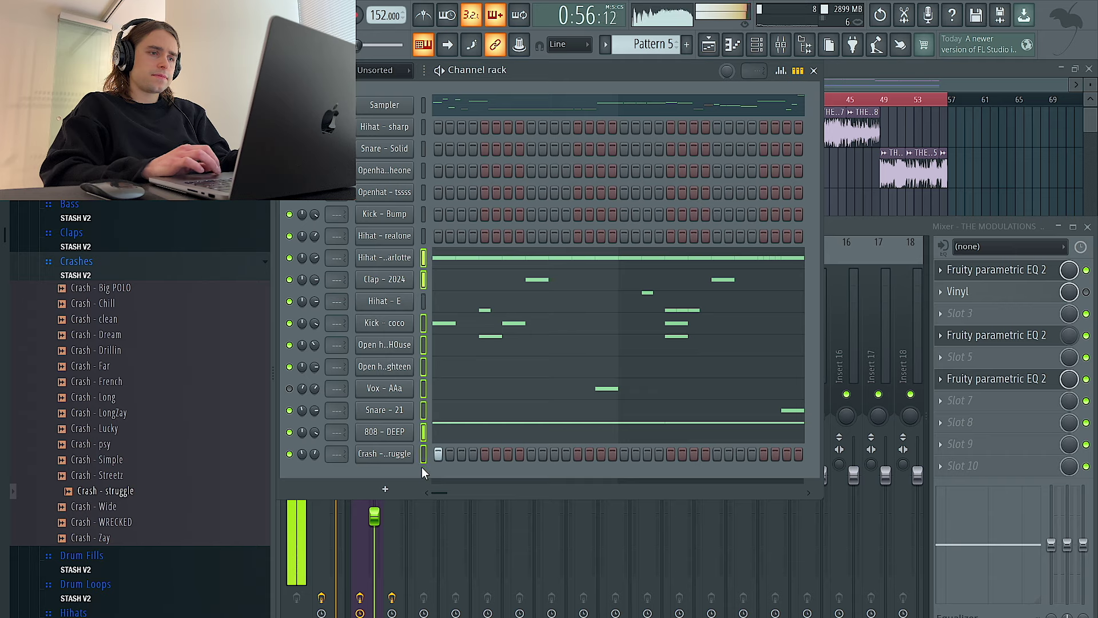
{"action": "left_click", "coordinate": [852, 275]}
{"action": "left_click", "coordinate": [498, 341]}
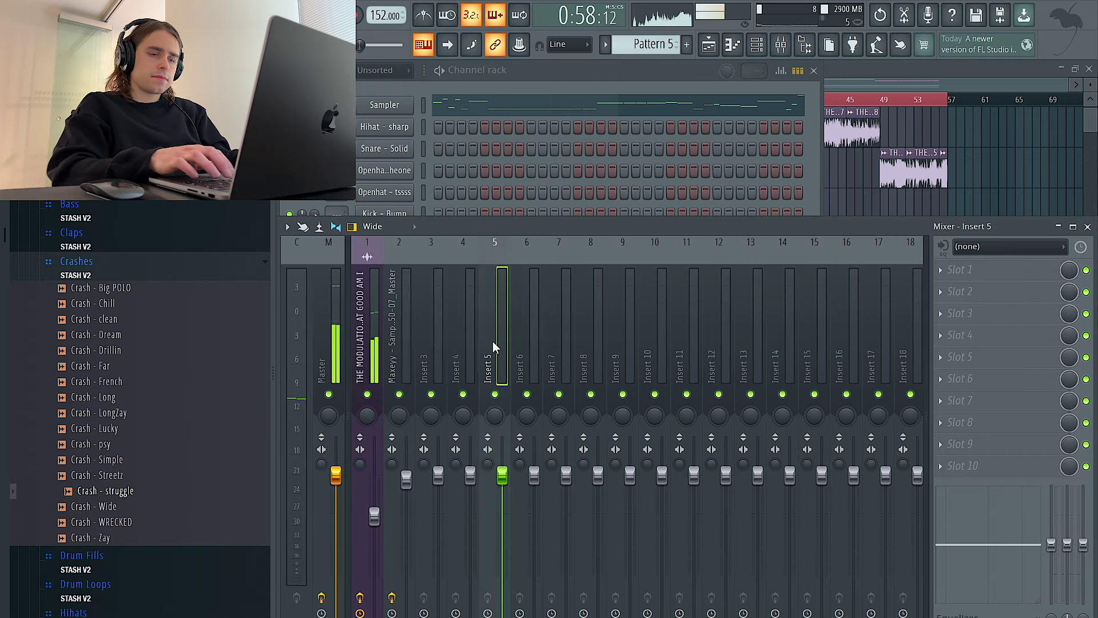
Lower the Hihat - Charlotte fader slightly and add Ozone Imager 2 to slot 5 of its mixer track
{"action": "left_click_drag", "start_coordinate": [499, 475], "coordinate": [496, 489]}
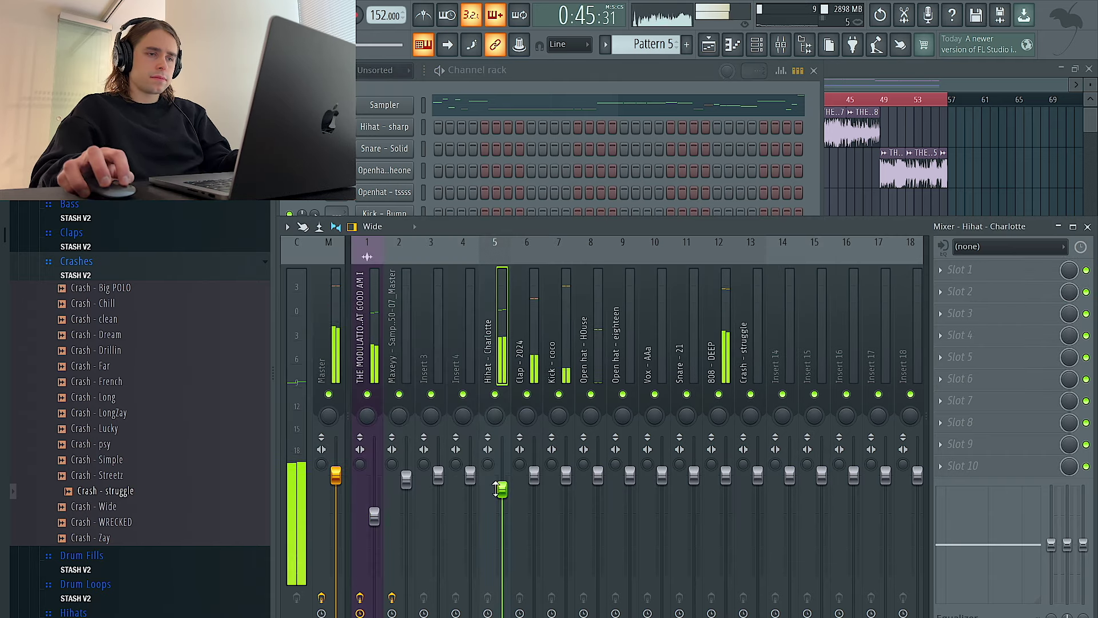
{"action": "left_click", "coordinate": [949, 374]}
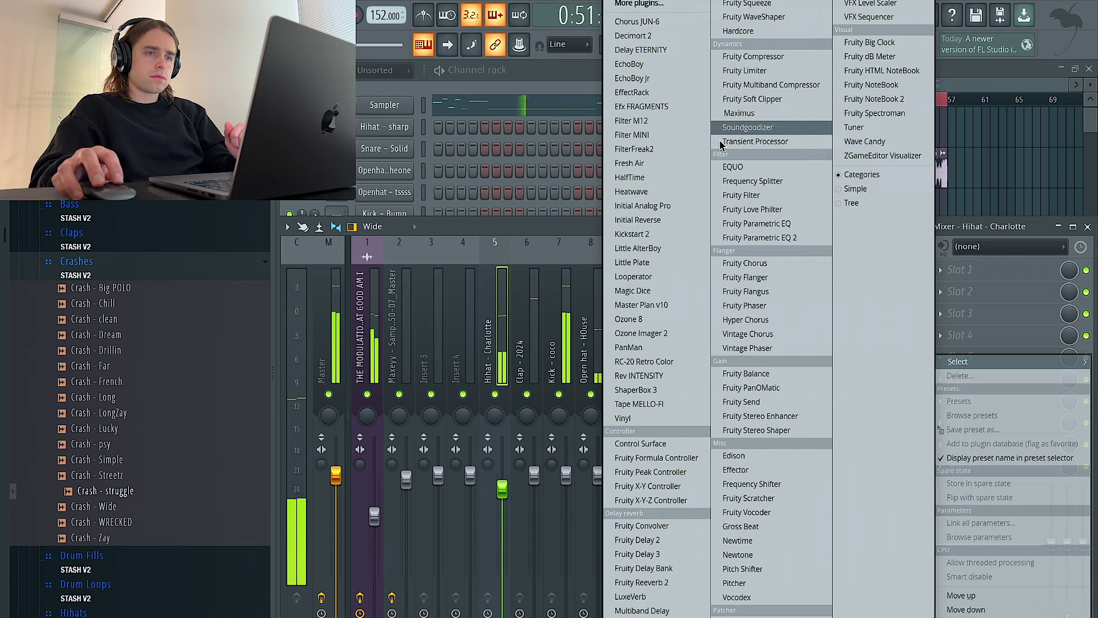
{"action": "left_click", "coordinate": [620, 331]}
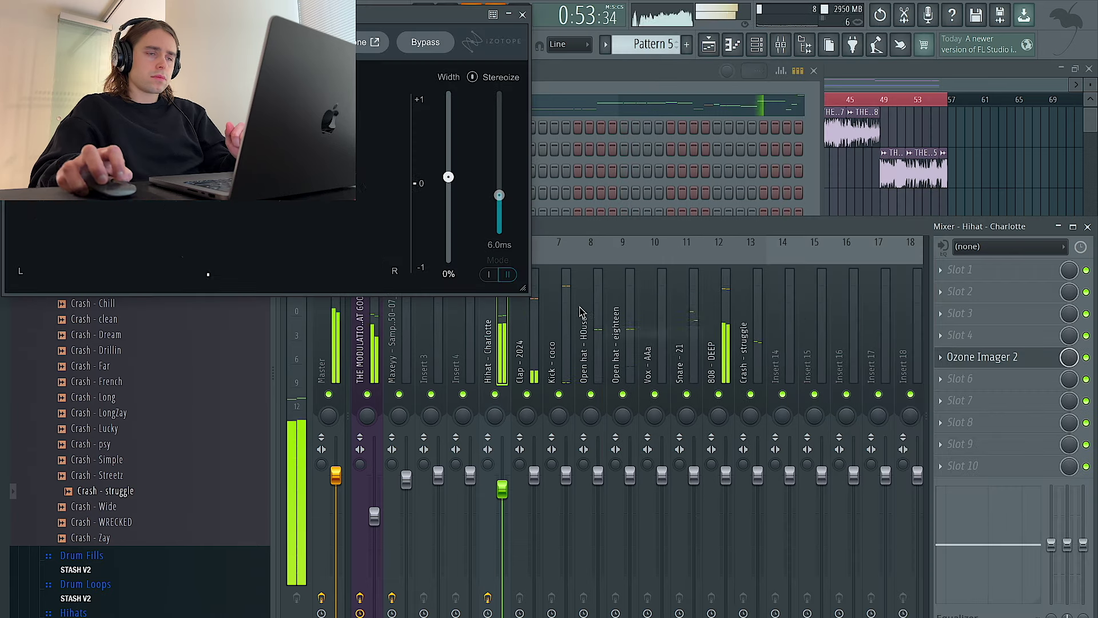
{"action": "left_click", "coordinate": [522, 15]}
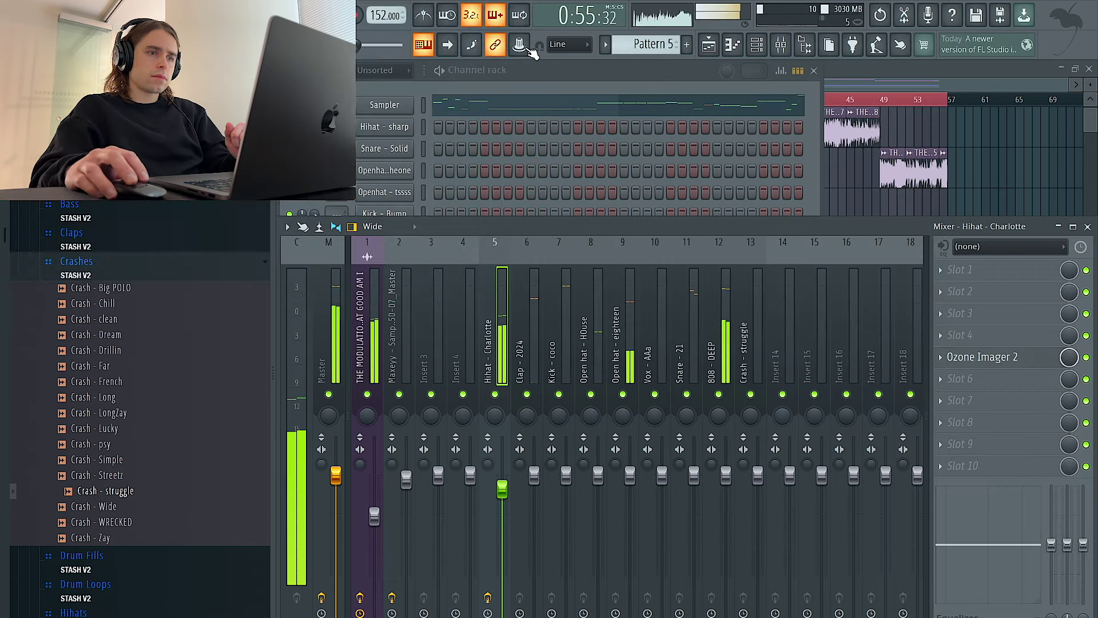
Pan Open hat - HOuse to the left in the mixer and reduce the volume and high band of Open hat - eighteen
{"action": "left_click", "coordinate": [567, 476]}
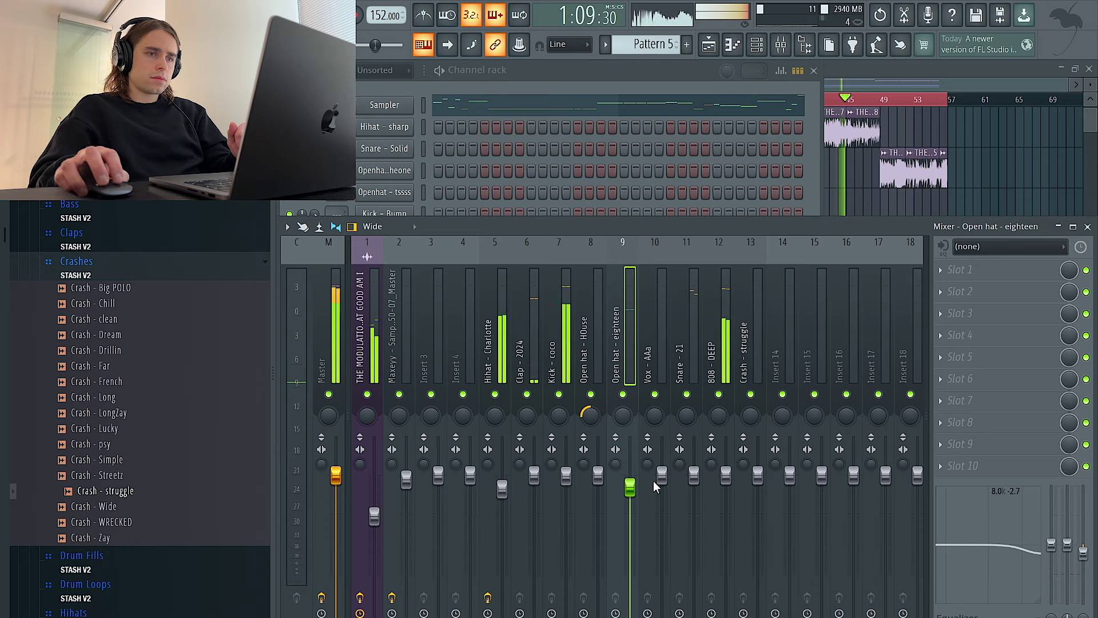
{"action": "left_click", "coordinate": [533, 70]}
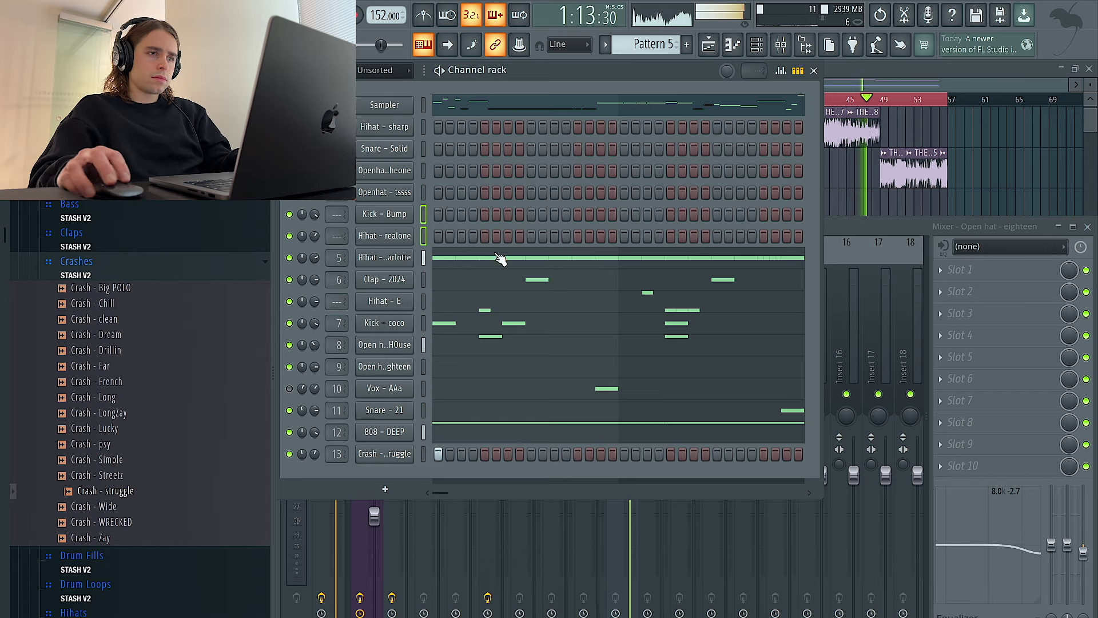
{"action": "left_click", "coordinate": [395, 236]}
{"action": "key", "text": "F9"}
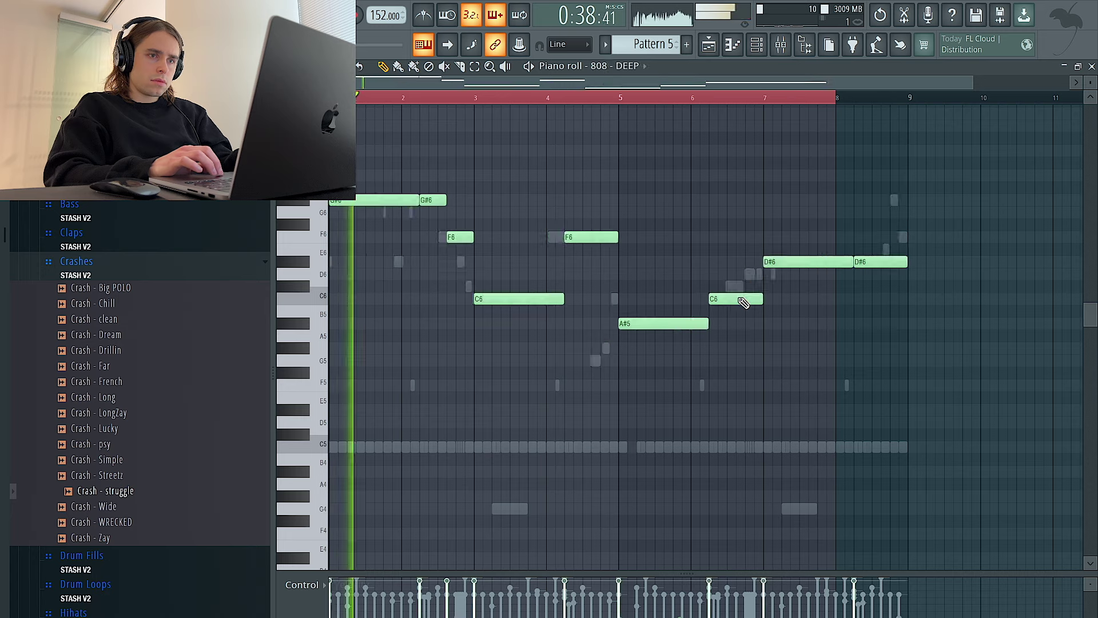
In the 808 - DEEP piano roll, lower the C6 note between bars 6 and 7 to A#5
{"action": "double_click", "coordinate": [736, 301]}
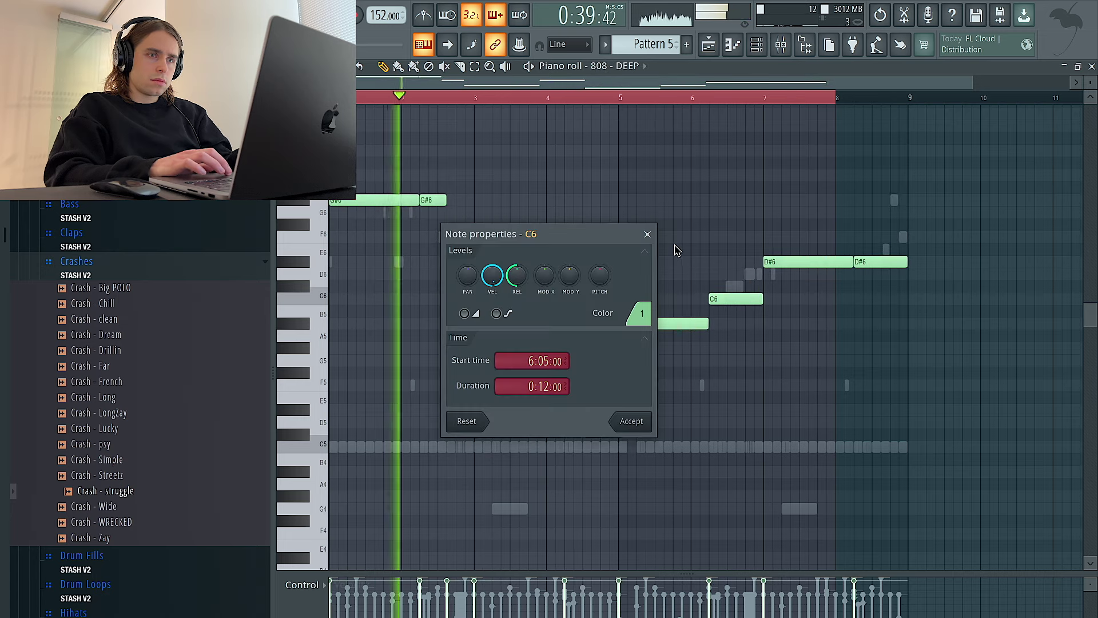
{"action": "left_click", "coordinate": [646, 233]}
{"action": "left_click", "coordinate": [726, 295], "text": "ctrl"}
{"action": "key", "text": "shift+Down"}
{"action": "key", "text": "shift+Down"}
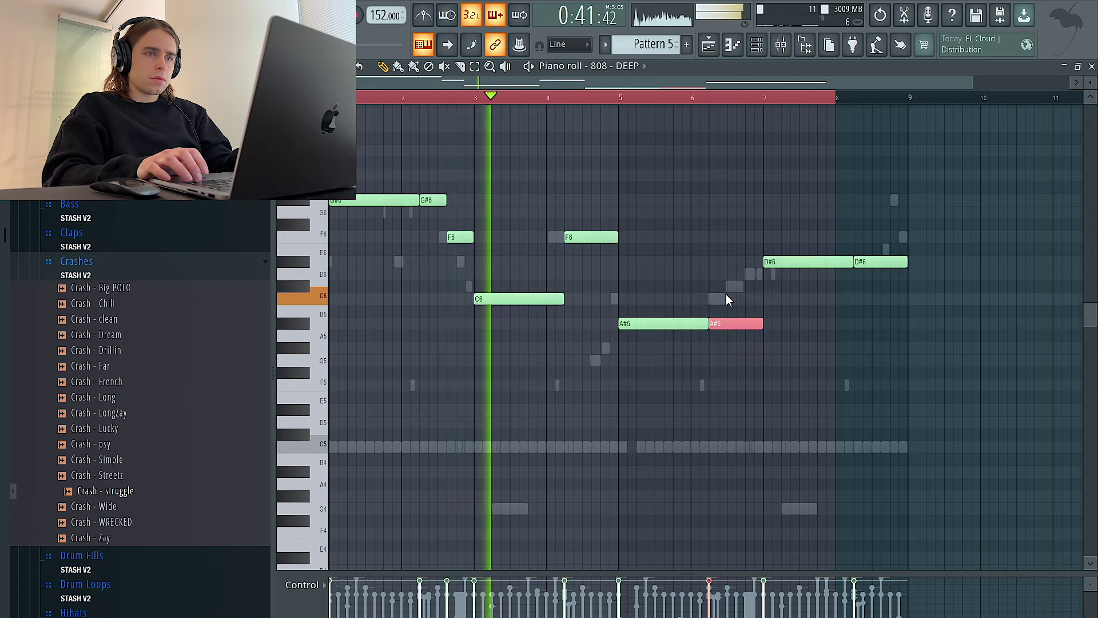
Transpose all 808 - DEEP notes down one octave and clear the selection
{"action": "key", "text": "ctrl+d"}
{"action": "key", "text": "ctrl+a"}
{"action": "key", "text": "ctrl+Down"}
{"action": "key", "text": "ctrl+d"}
{"action": "scroll", "coordinate": [725, 294], "scroll_direction": "down", "scroll_amount": 2}
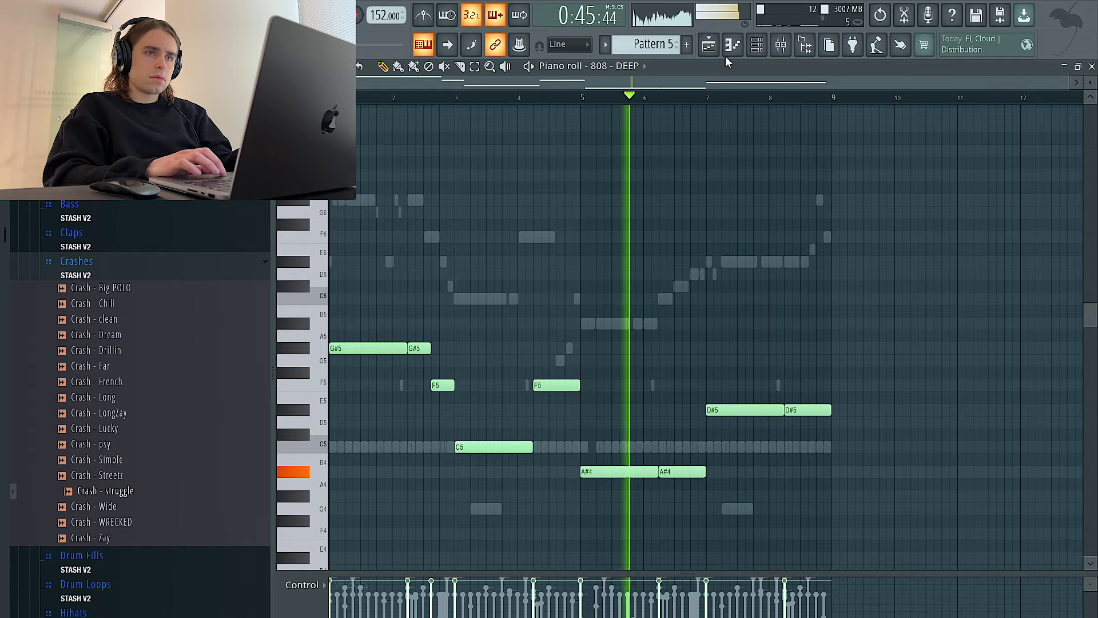
Browse the ! Oneshots folder in Downloads and select bars 25 to 57 in the playlist
{"action": "left_click", "coordinate": [708, 44]}
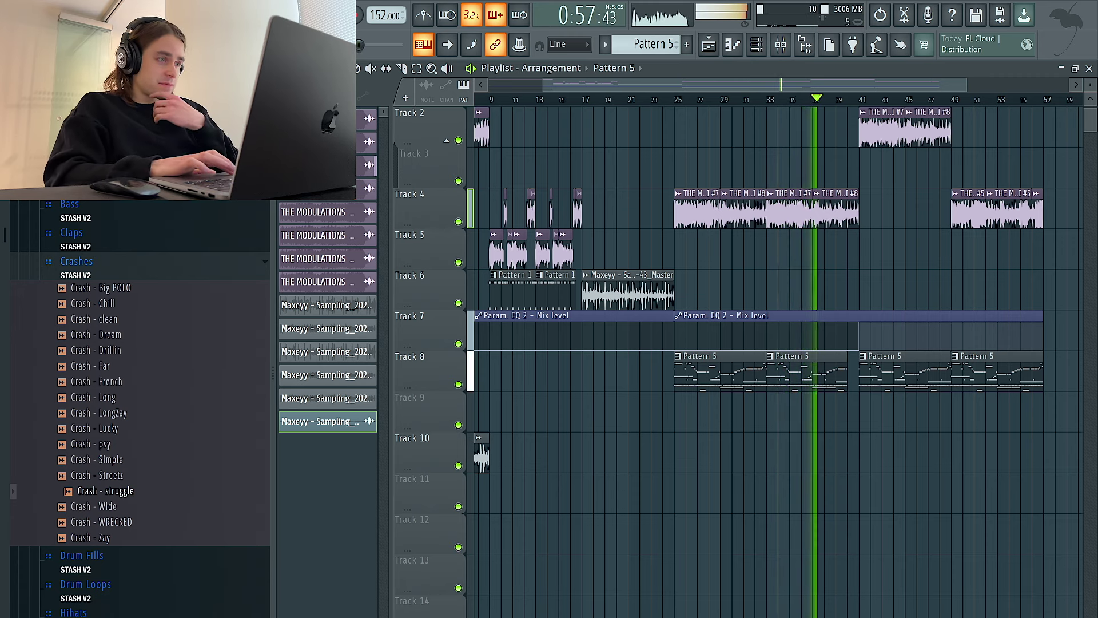
{"action": "left_click", "coordinate": [45, 92]}
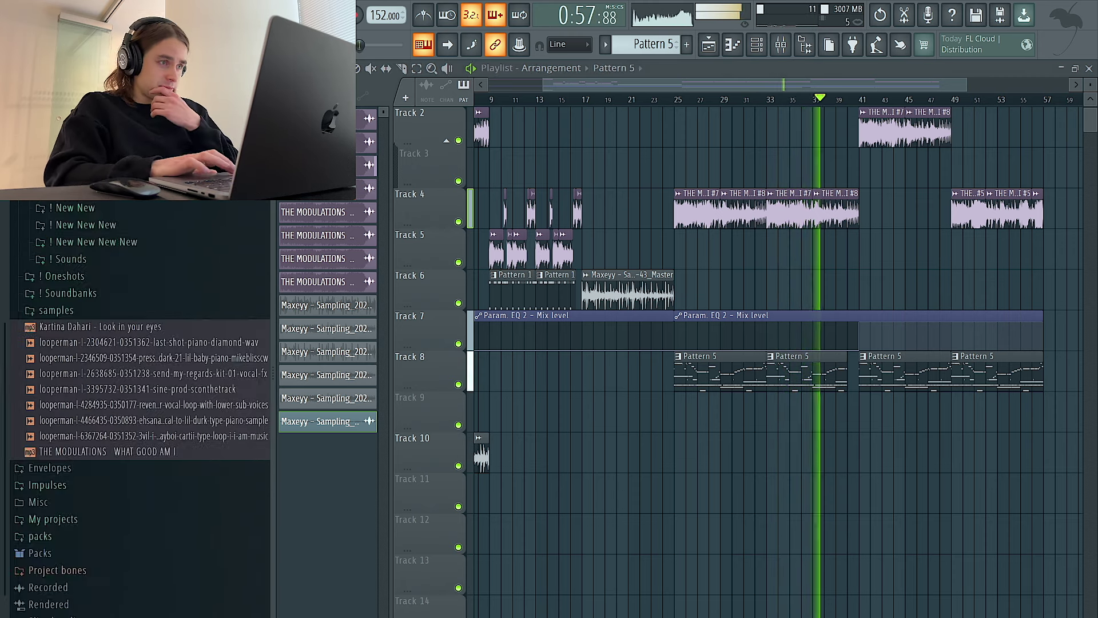
{"action": "left_click", "coordinate": [143, 276]}
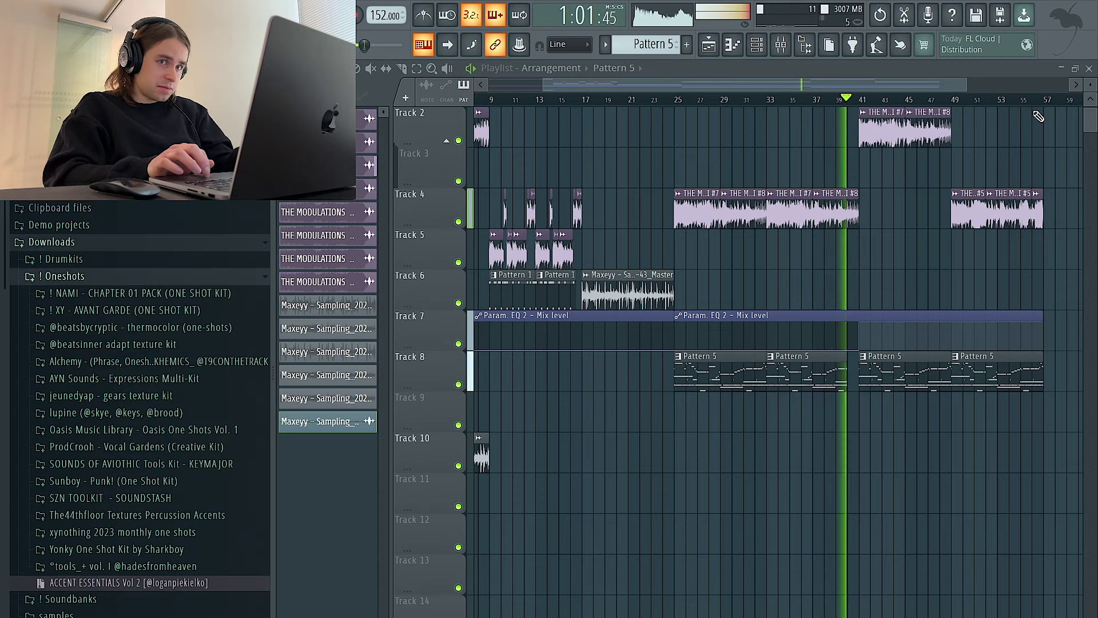
{"action": "left_click_drag", "start_coordinate": [1043, 100], "coordinate": [674, 99]}
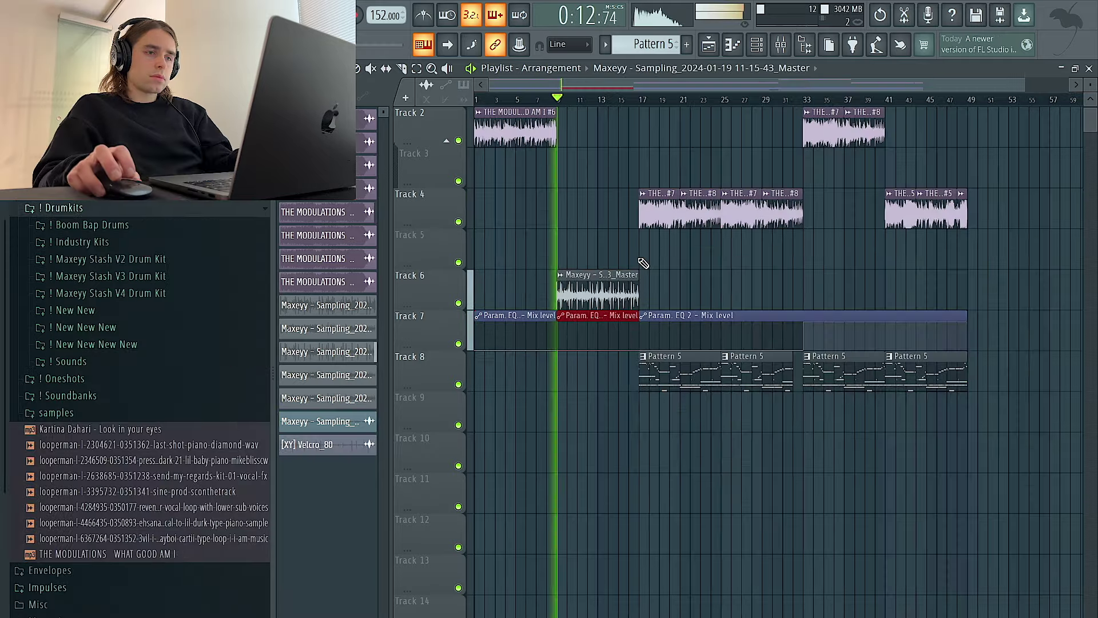
Open the channel settings of the bounced Master clip on Track 6 and inspect its mixer track
{"action": "double_click", "coordinate": [640, 269]}
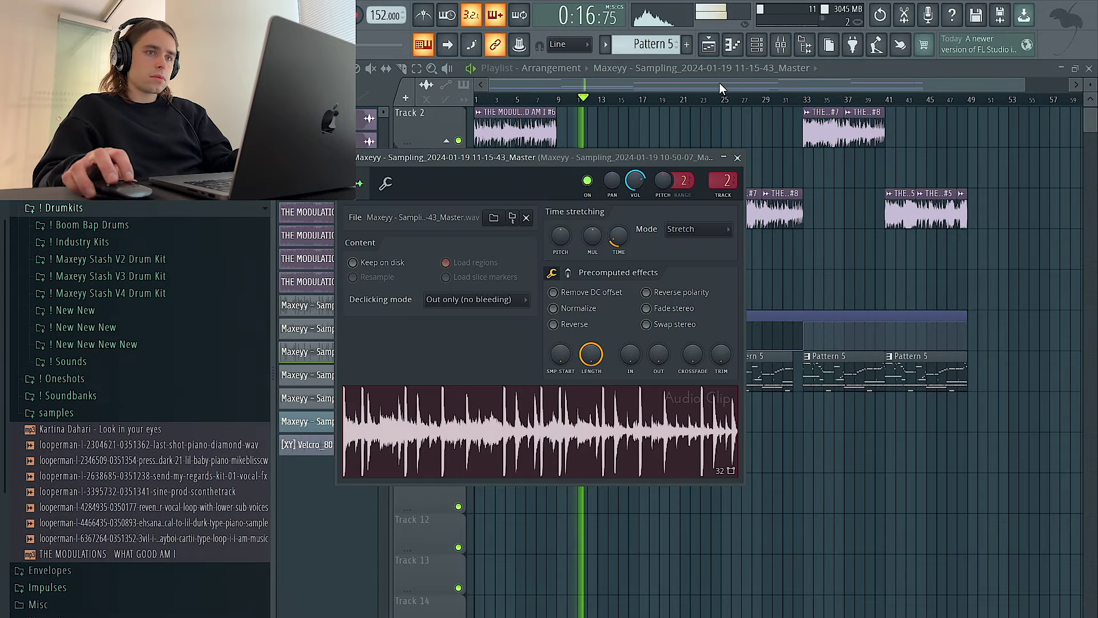
{"action": "left_click", "coordinate": [782, 45]}
{"action": "left_click", "coordinate": [753, 126]}
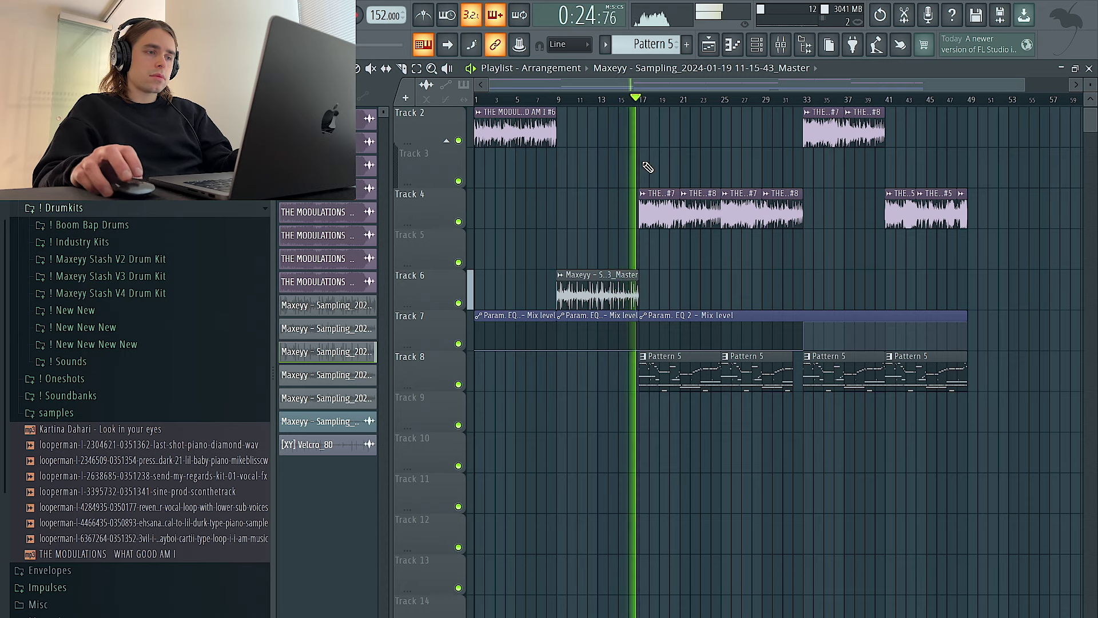
Select the #7 and #8 sample clips in bars 17 to 25 on Track 4
{"action": "scroll", "coordinate": [653, 164], "scroll_direction": "down", "scroll_amount": 1}
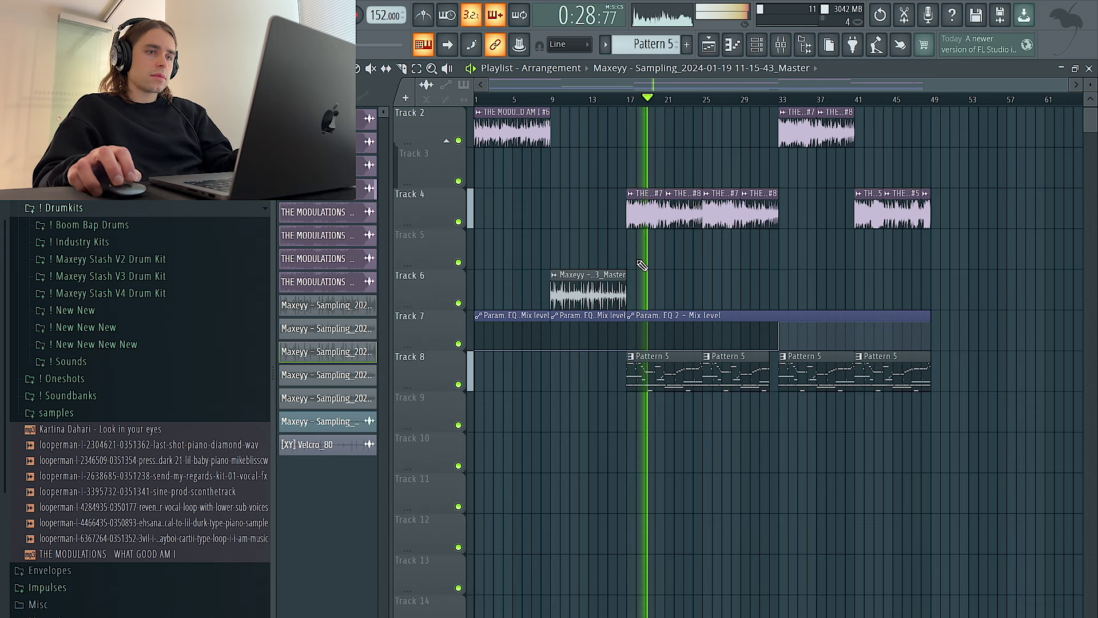
{"action": "left_click", "coordinate": [652, 211]}
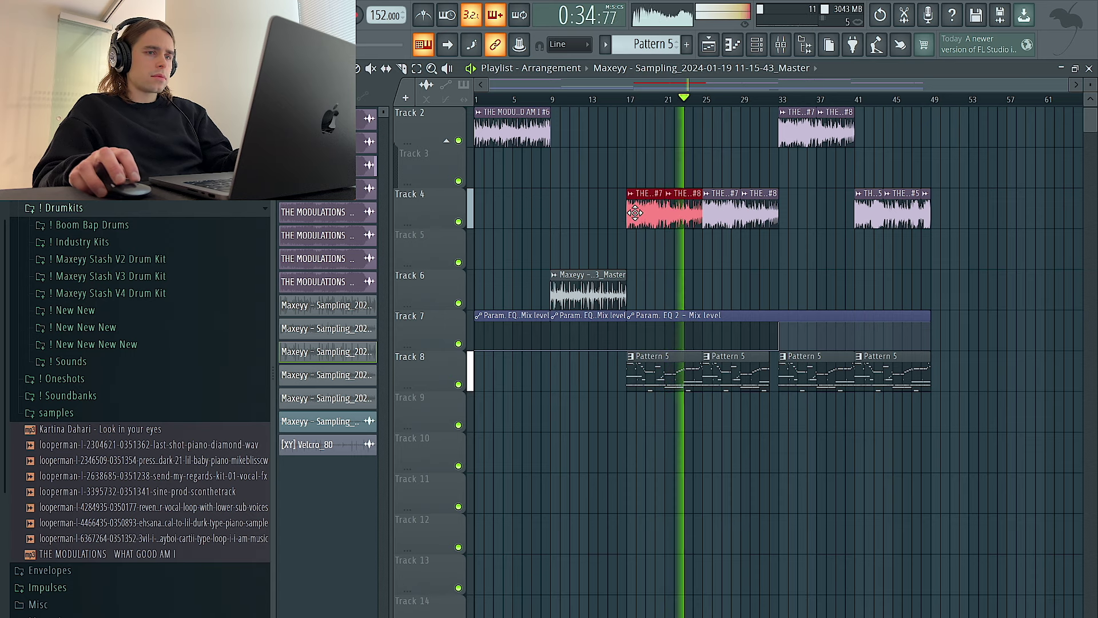
{"action": "left_click", "coordinate": [866, 211]}
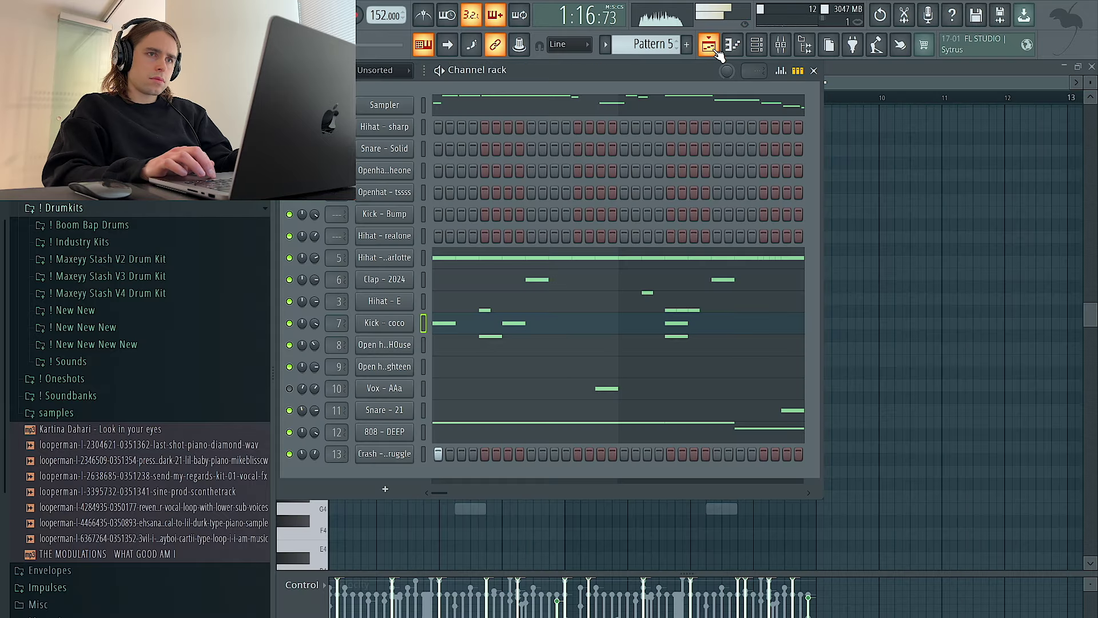
Slice the Param. EQ 2 - Mix level automation clip at bar 41 and duplicate its last section into bars 49 to 57
{"action": "left_click", "coordinate": [715, 49]}
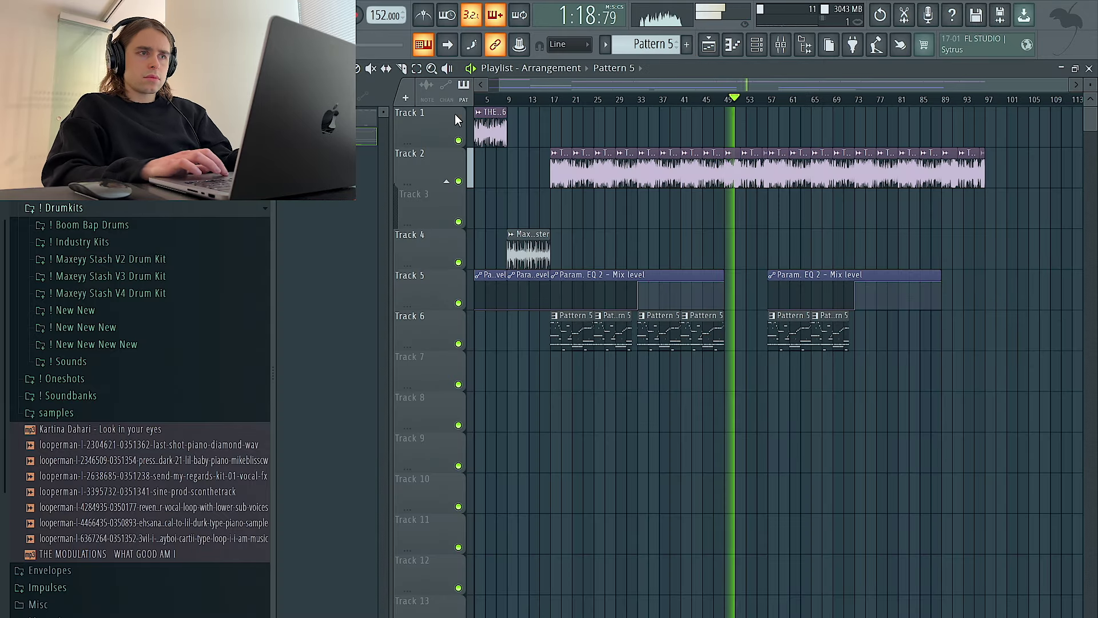
{"action": "left_click", "coordinate": [682, 296]}
{"action": "left_click", "coordinate": [699, 292], "text": "ctrl"}
{"action": "key", "text": "ctrl+b"}
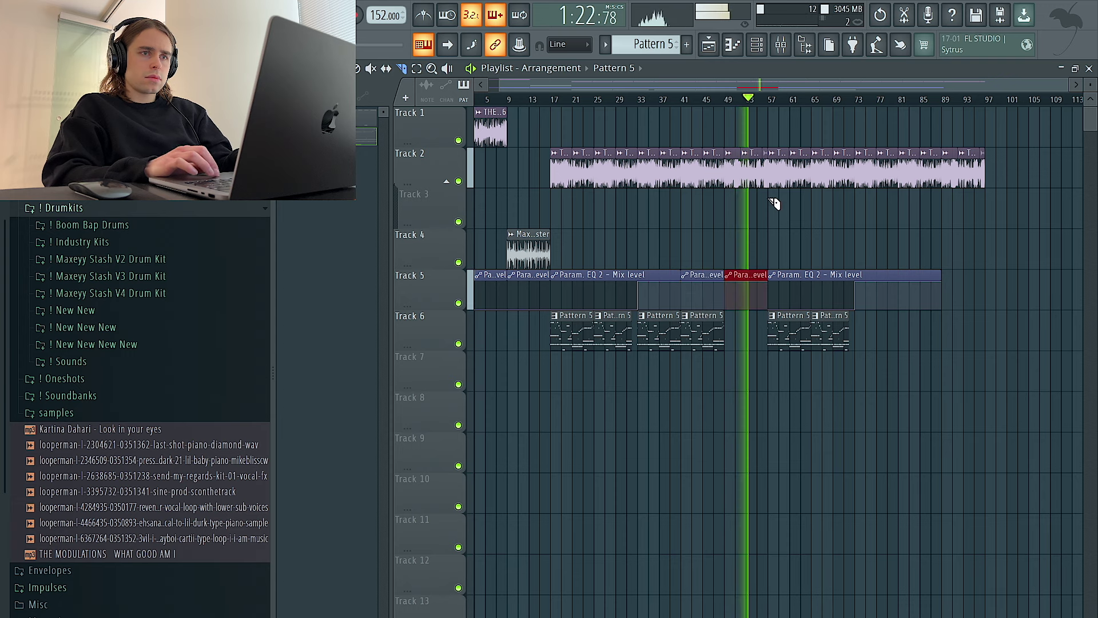
Place the Drum fill - Fav 150 sample from the Maxeyy Stash V4 kit's Drum Fills & Rolls folder on Track 7
{"action": "scroll", "coordinate": [773, 204], "scroll_direction": "up", "scroll_amount": 3}
{"action": "scroll", "coordinate": [772, 201], "scroll_direction": "down", "scroll_amount": 3}
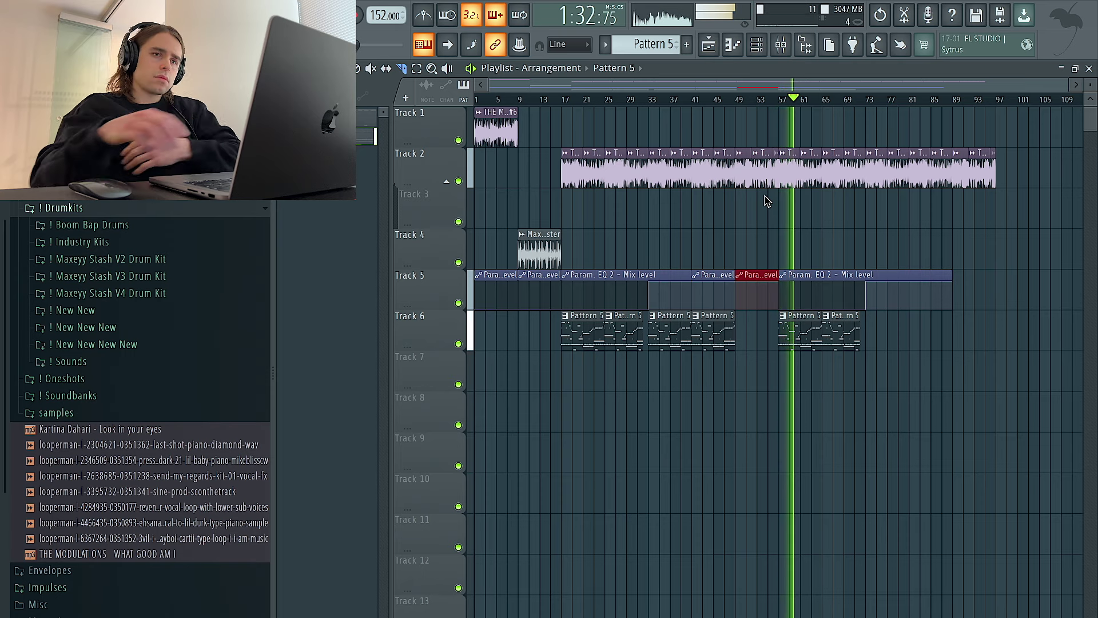
{"action": "left_click", "coordinate": [109, 293]}
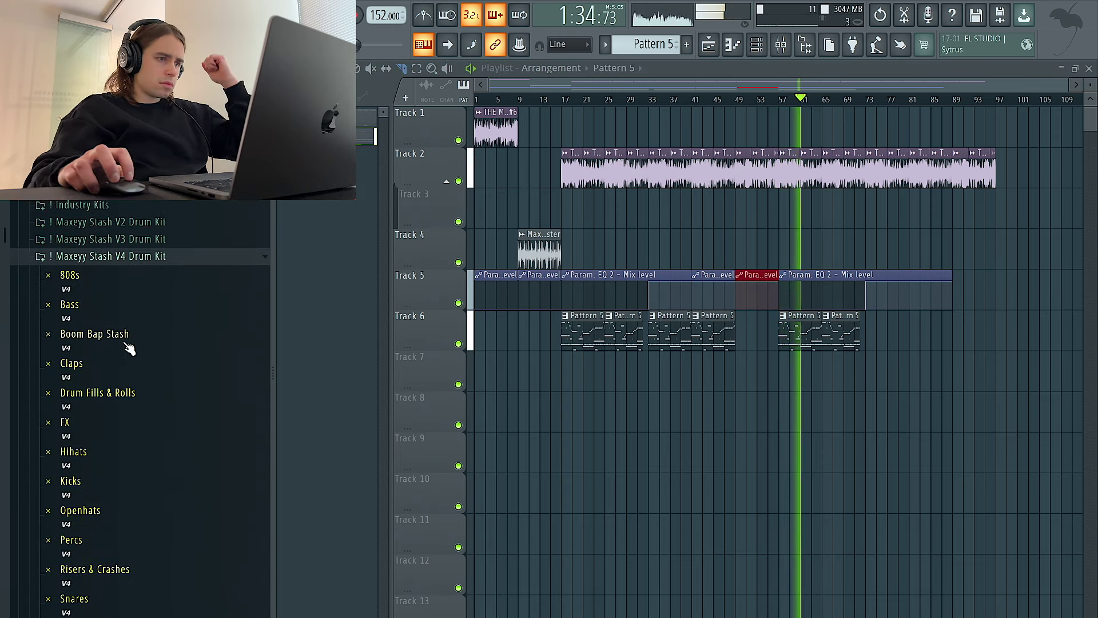
{"action": "left_click", "coordinate": [139, 405]}
{"action": "left_click", "coordinate": [768, 44]}
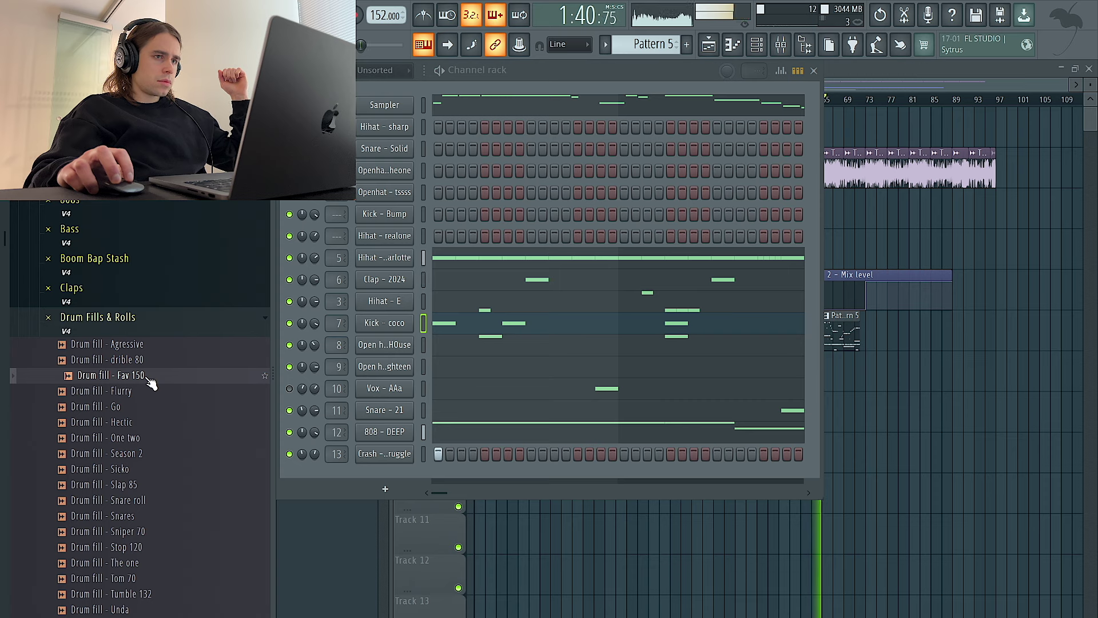
{"action": "left_click_drag", "start_coordinate": [983, 501], "coordinate": [936, 381]}
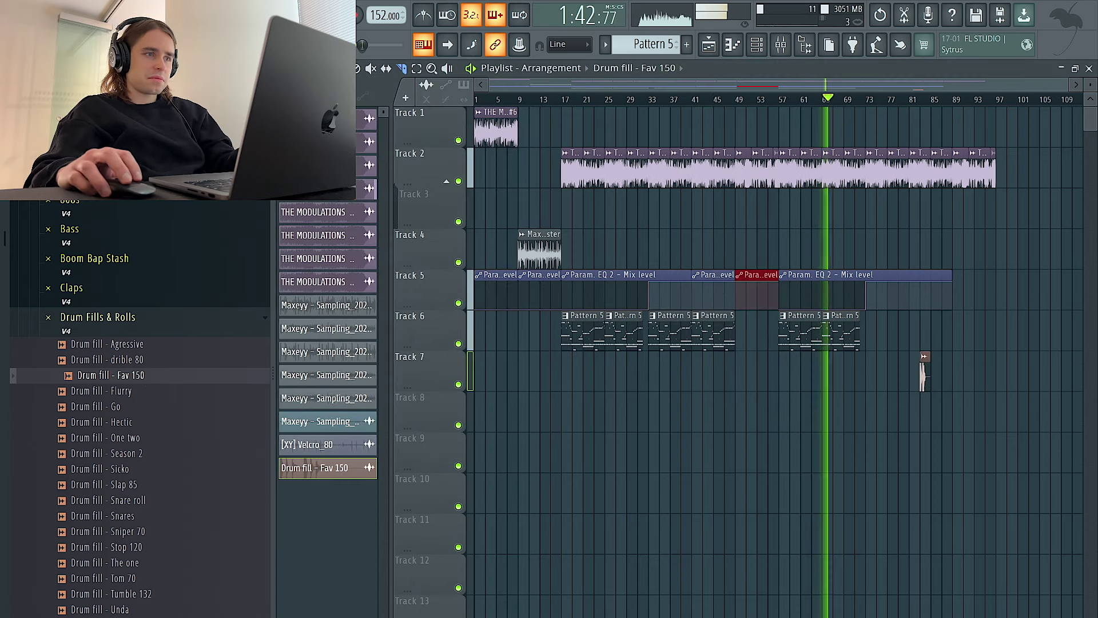
Move the drum fill clip to bar 56 on Track 7 and set its time-stretching mode to Stretch
{"action": "scroll", "coordinate": [956, 373], "scroll_direction": "up", "scroll_amount": 3}
{"action": "left_click_drag", "start_coordinate": [956, 372], "coordinate": [728, 384]}
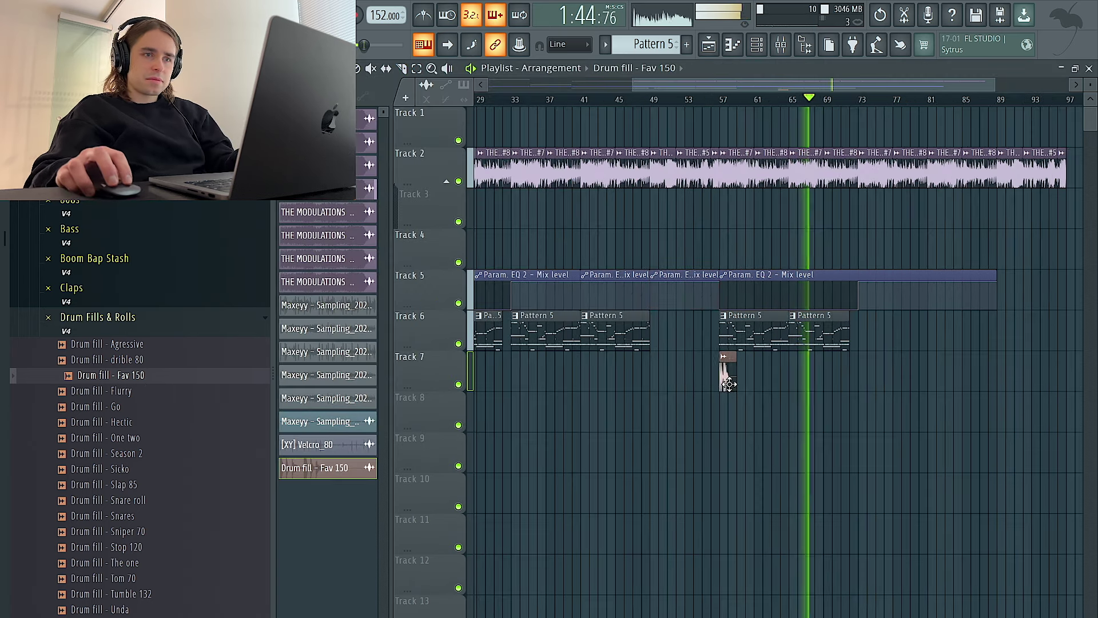
{"action": "double_click", "coordinate": [719, 384]}
{"action": "scroll", "coordinate": [719, 449], "scroll_direction": "up", "scroll_amount": 5}
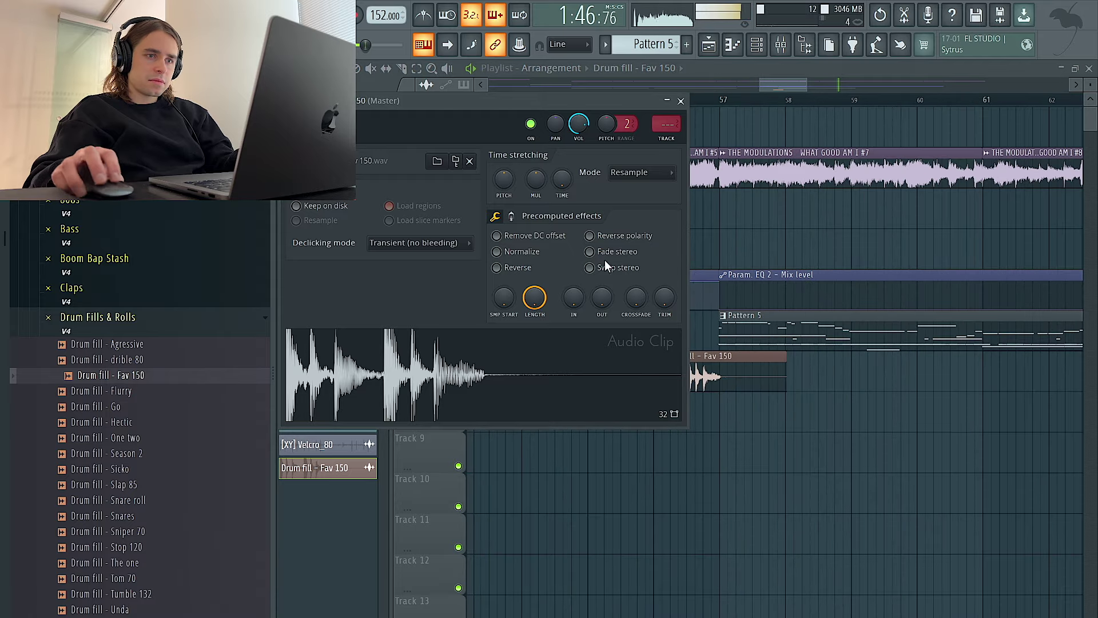
{"action": "left_click_drag", "start_coordinate": [557, 185], "coordinate": [556, 175]}
{"action": "left_click", "coordinate": [634, 172]}
{"action": "left_click", "coordinate": [629, 213]}
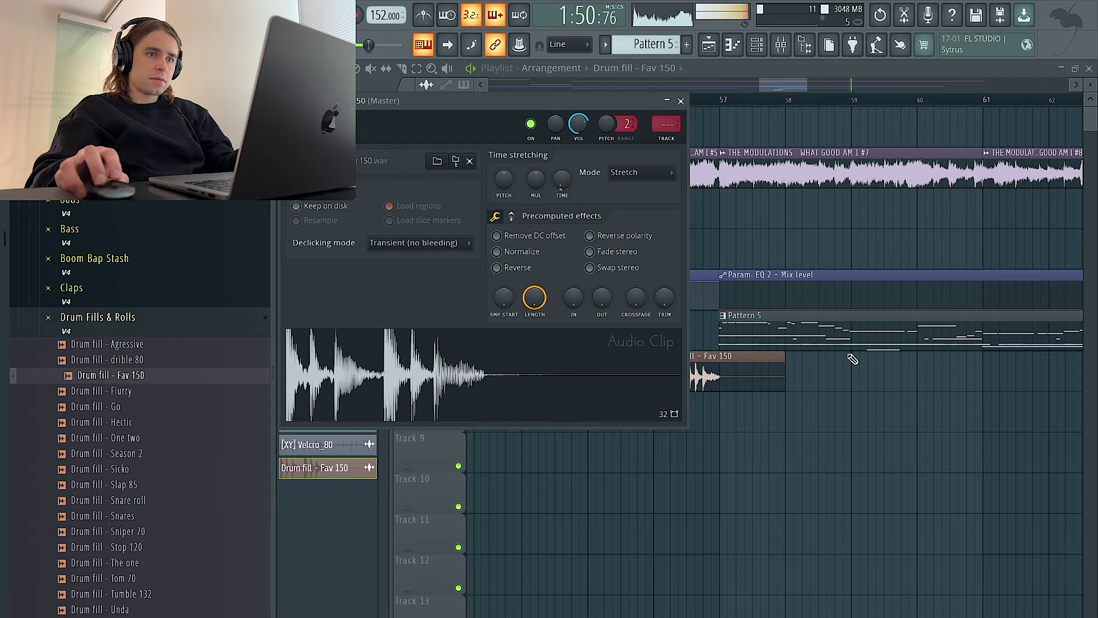
Add a second drum fill clip at bar 72 on Track 7 and route the fill channel to mixer track 4
{"action": "scroll", "coordinate": [829, 366], "scroll_direction": "down", "scroll_amount": 4}
{"action": "left_click", "coordinate": [775, 379]}
{"action": "scroll", "coordinate": [789, 379], "scroll_direction": "right", "scroll_amount": 4}
{"action": "left_click", "coordinate": [862, 378]}
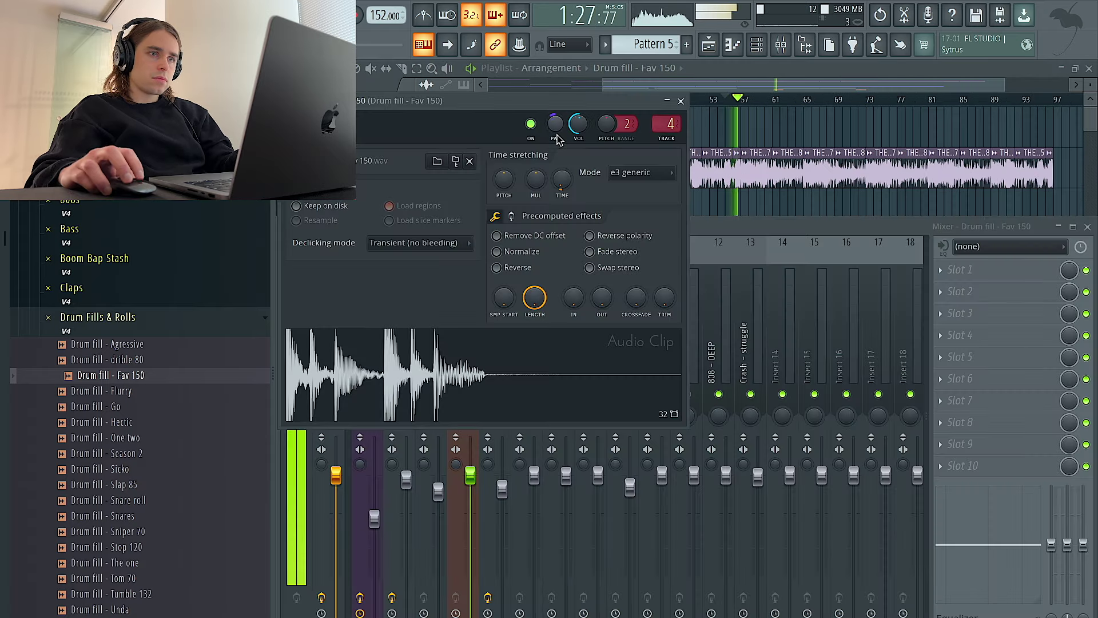
{"action": "left_click", "coordinate": [769, 162]}
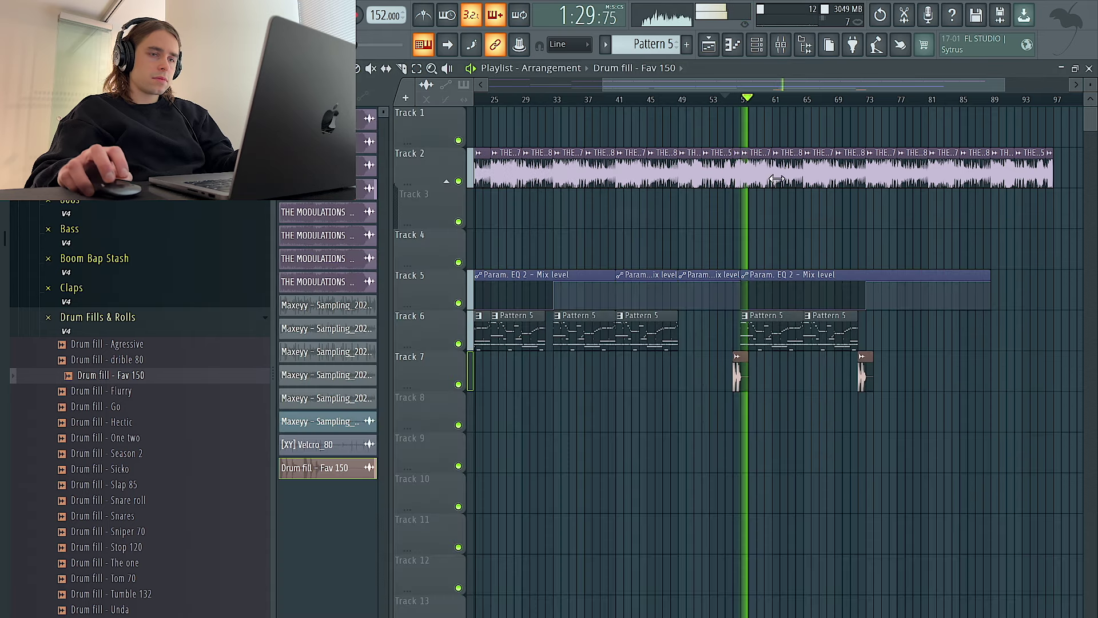
{"action": "scroll", "coordinate": [862, 380], "scroll_direction": "up", "scroll_amount": 4}
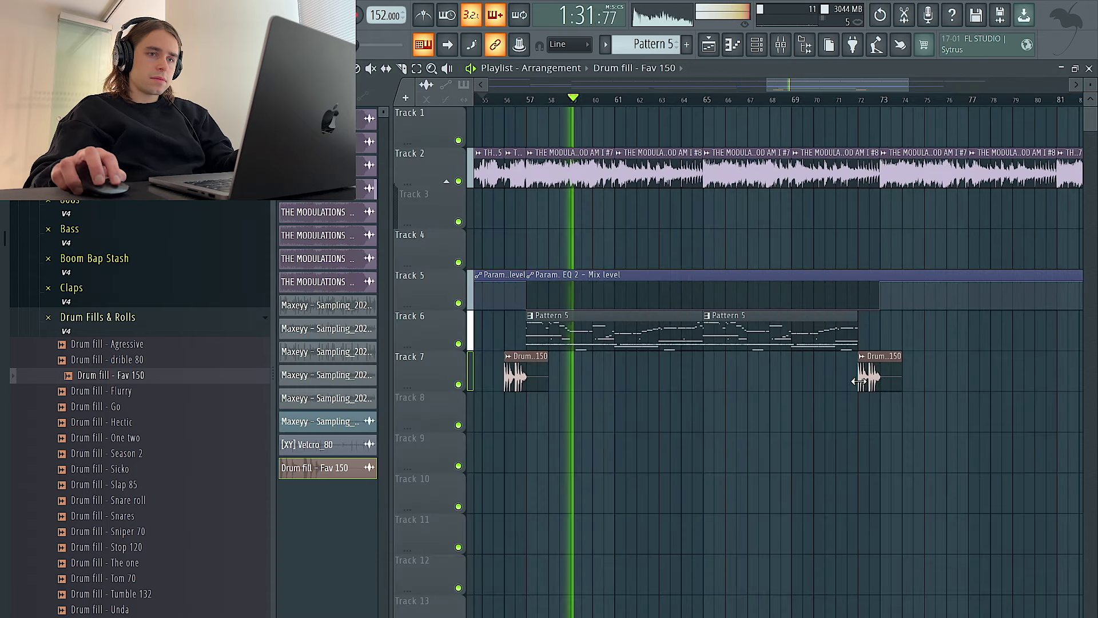
{"action": "left_click_drag", "start_coordinate": [862, 381], "coordinate": [705, 381]}
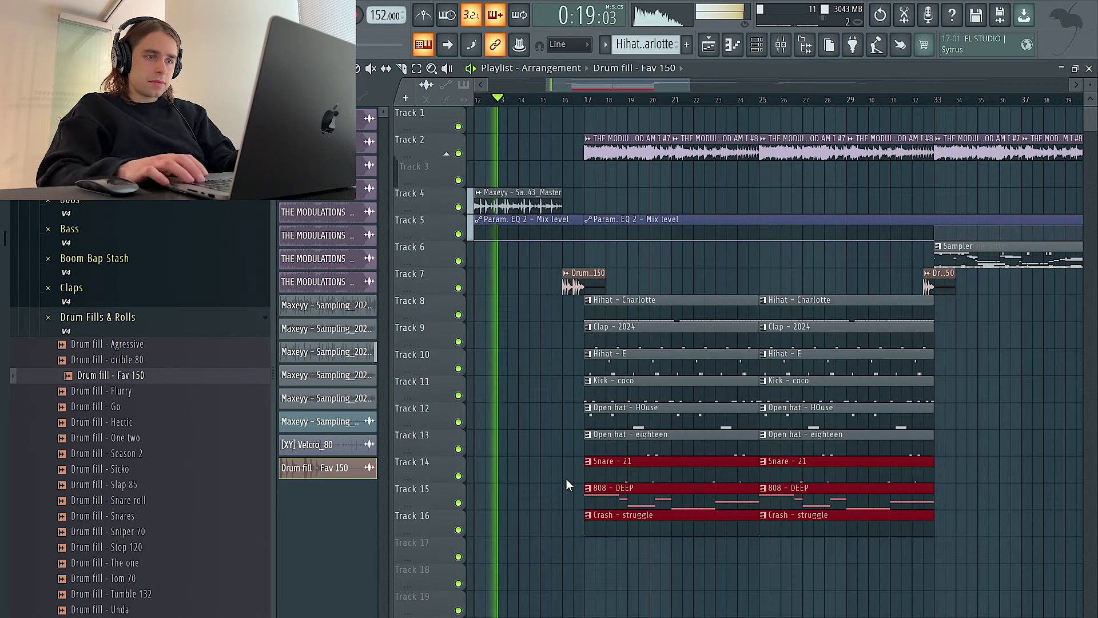
Delete the Open hat - HOuse and Open hat - eighteen clips from bars 17 to 25
{"action": "right_click", "coordinate": [609, 443]}
{"action": "right_click", "coordinate": [616, 423]}
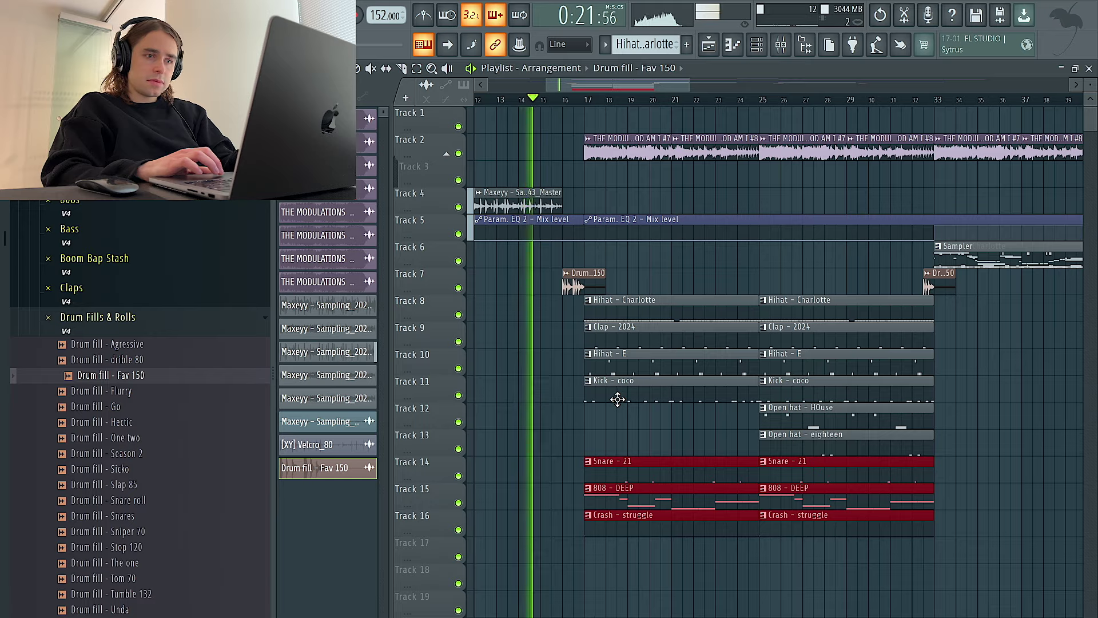
{"action": "scroll", "coordinate": [616, 412], "scroll_direction": "down", "scroll_amount": 4}
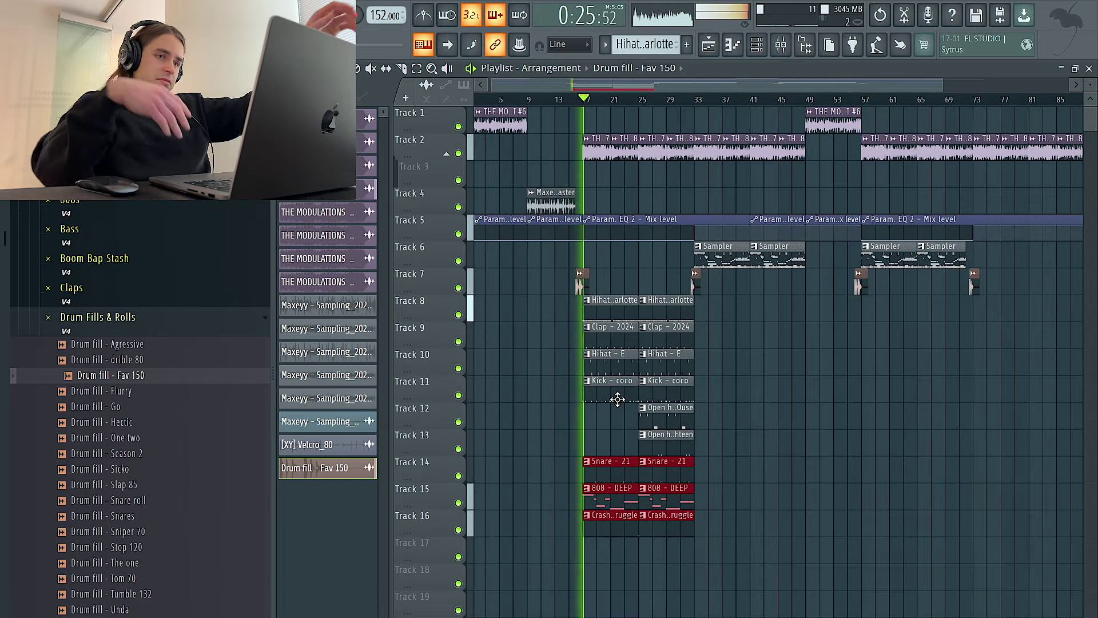
Adjust the drum fill's channel volume and delete the Hihat - E clip from bars 17 to 25
{"action": "double_click", "coordinate": [585, 283]}
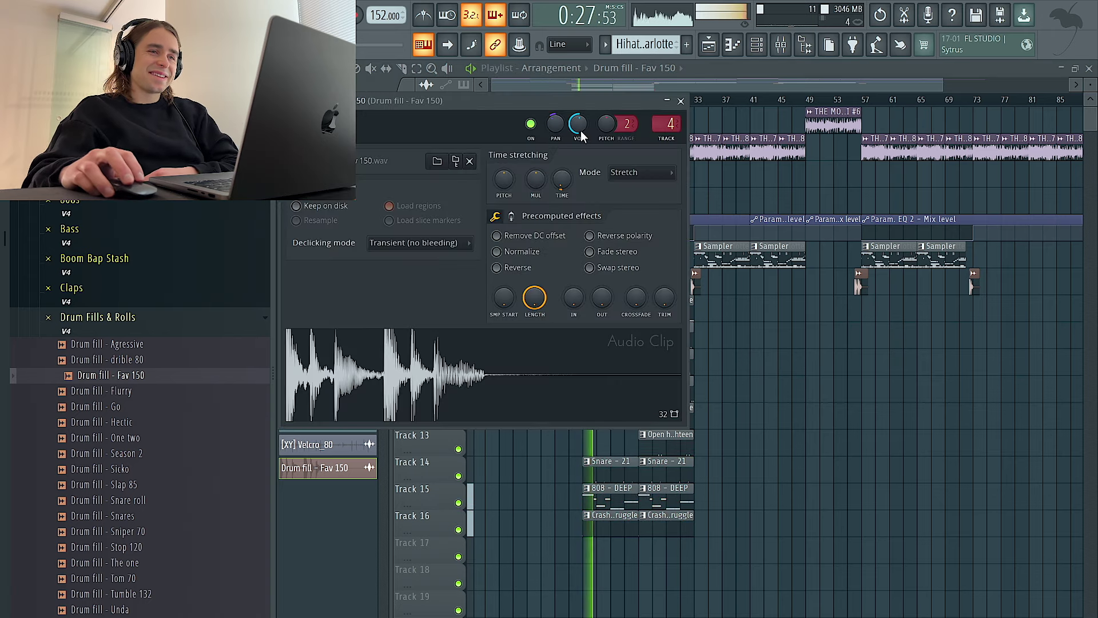
{"action": "key", "text": "Escape"}
{"action": "scroll", "coordinate": [610, 326], "scroll_direction": "up", "scroll_amount": 3}
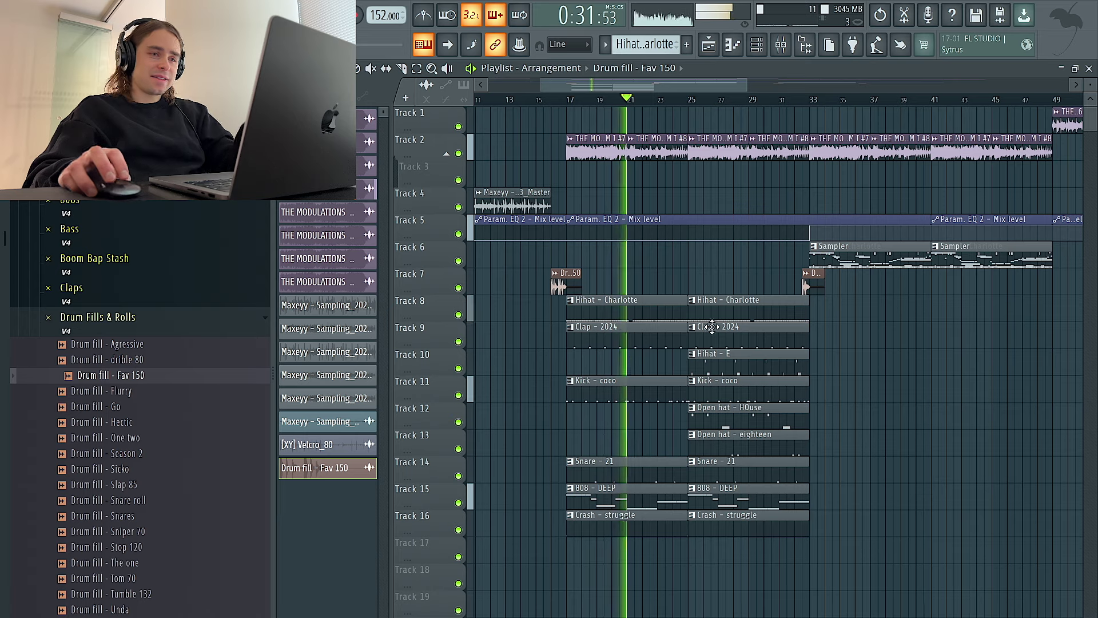
Check the Hihat - Charlotte notes and trim its first playlist clip to end about half a bar before bar 25
{"action": "double_click", "coordinate": [654, 311]}
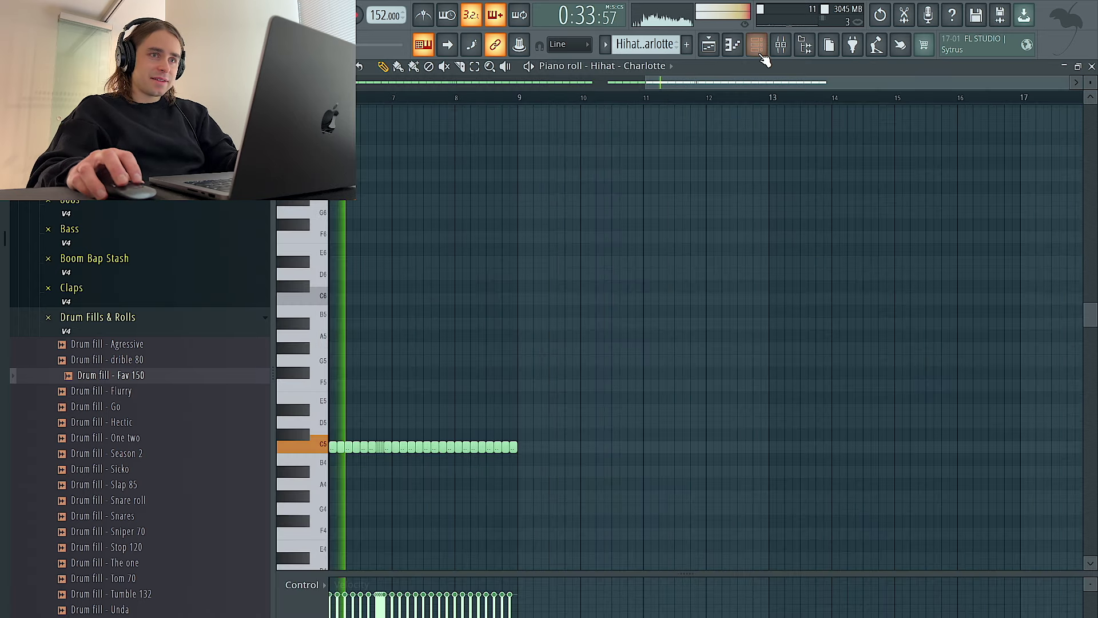
{"action": "key", "text": "F6"}
{"action": "left_click", "coordinate": [709, 51]}
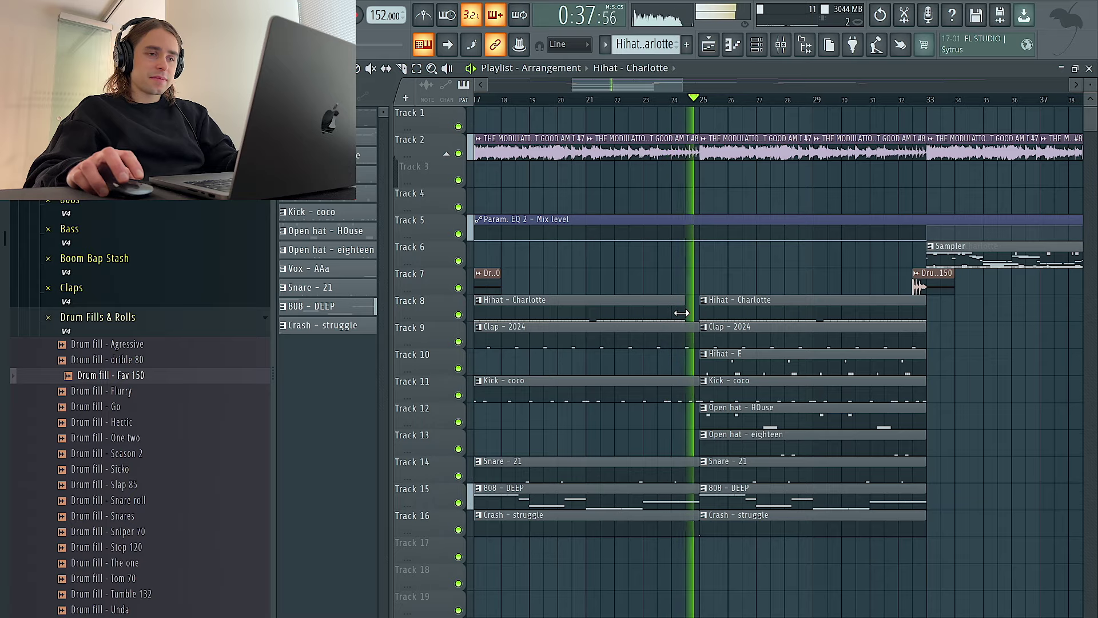
{"action": "scroll", "coordinate": [681, 312], "scroll_direction": "down", "scroll_amount": 6}
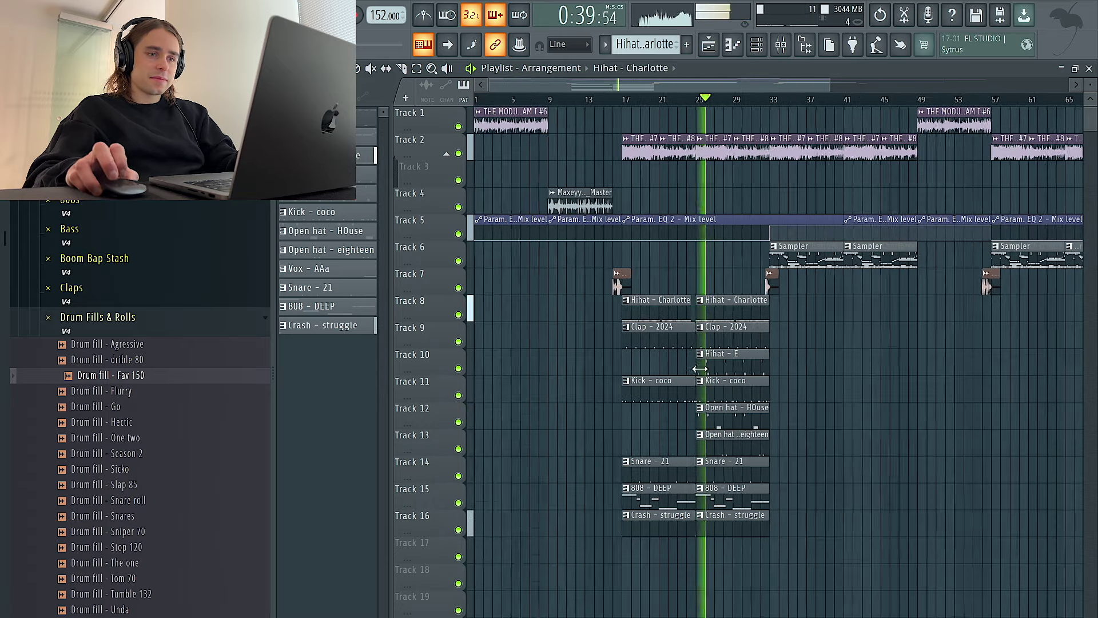
Duplicate all drum and 808 clips on Tracks 8 to 16 from bars 25 to 33 into bars 33 to 41
{"action": "left_click_drag", "start_coordinate": [710, 299], "coordinate": [709, 452]}
{"action": "scroll", "coordinate": [751, 530], "scroll_direction": "up", "scroll_amount": 6}
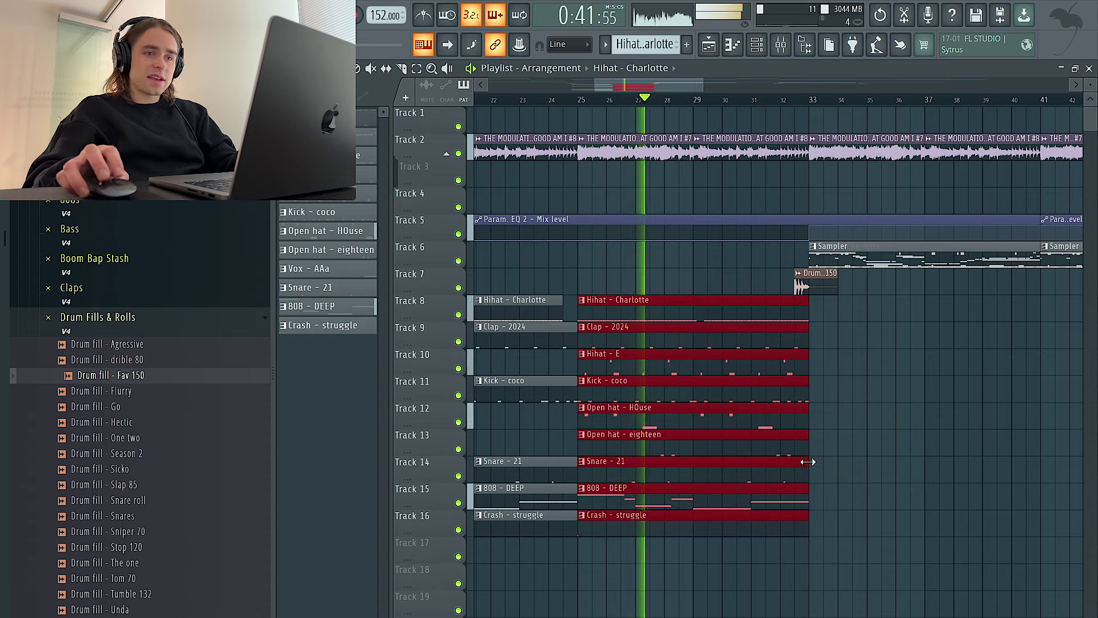
{"action": "left_click", "coordinate": [835, 446]}
{"action": "left_click_drag", "start_coordinate": [713, 308], "coordinate": [716, 566]}
{"action": "key", "text": "ctrl+b"}
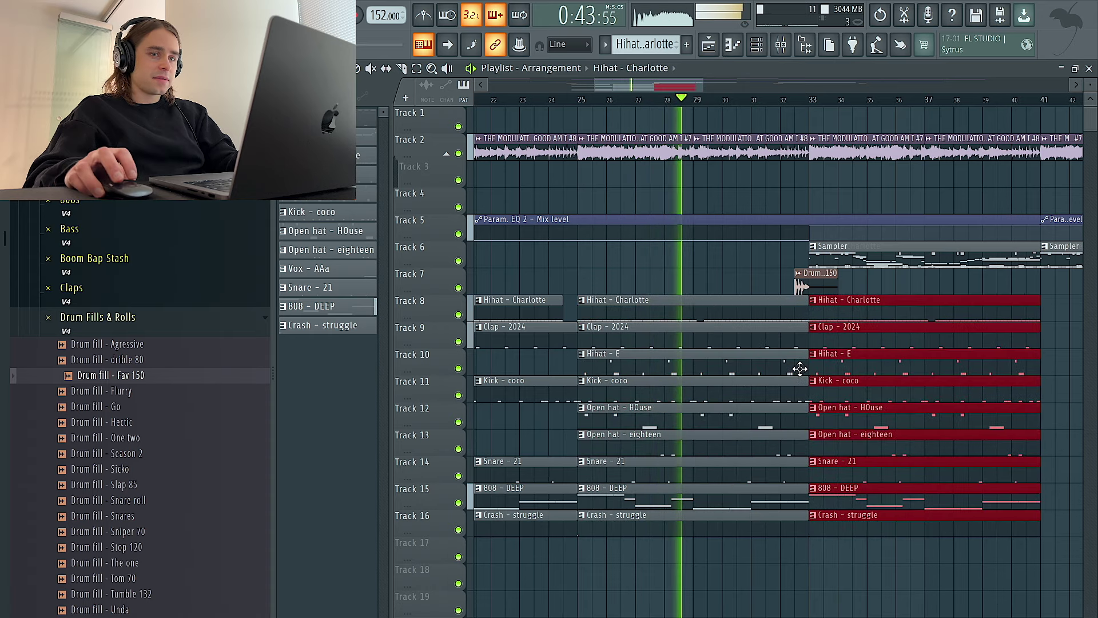
Add an Open hat - HOuse clip on Track 12 in bars 17 to 25
{"action": "scroll", "coordinate": [852, 434], "scroll_direction": "up", "scroll_amount": 3}
{"action": "scroll", "coordinate": [837, 433], "scroll_direction": "down", "scroll_amount": 2}
{"action": "left_click", "coordinate": [686, 421]}
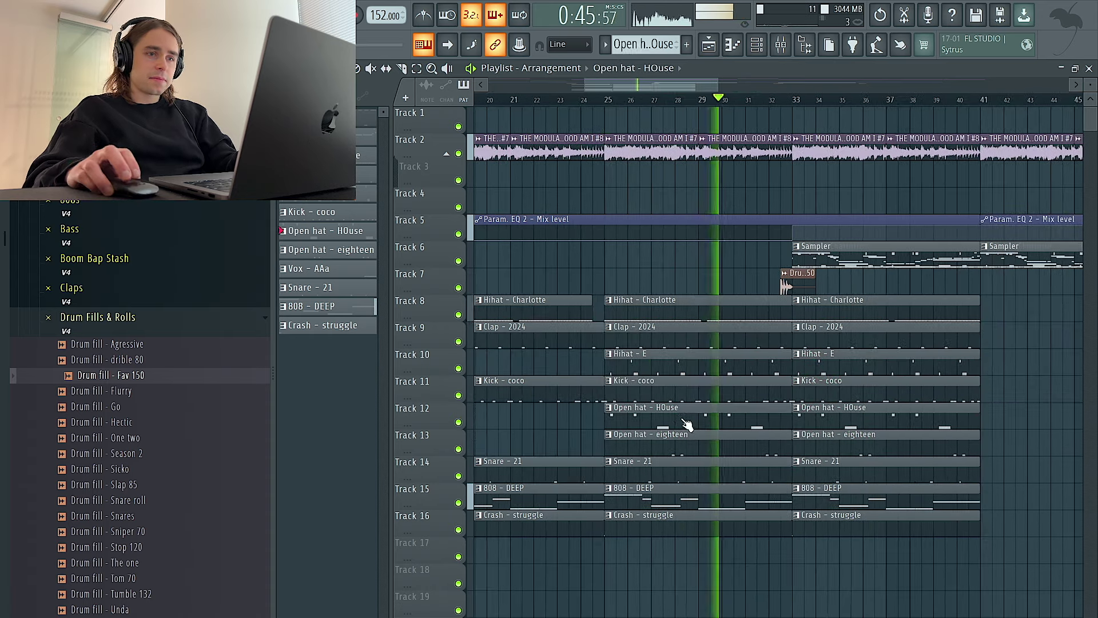
{"action": "scroll", "coordinate": [720, 417], "scroll_direction": "down", "scroll_amount": 2}
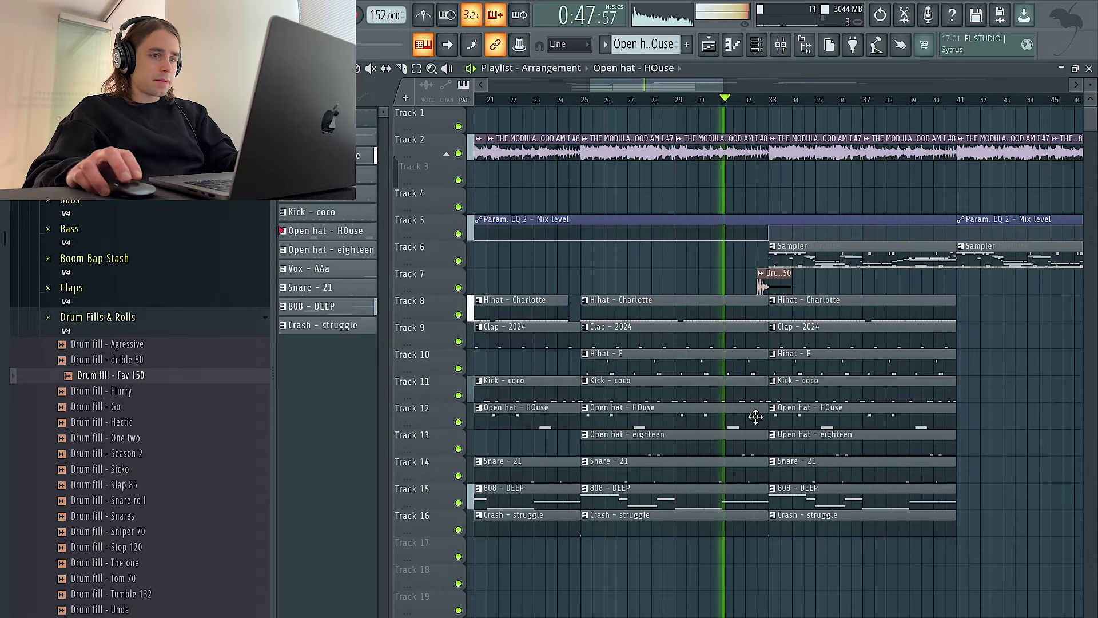
Remove the Open hat - HOuse, Kick - coco, Snare - 21 and Sampler clips from bars 33 to 41
{"action": "right_click", "coordinate": [812, 418]}
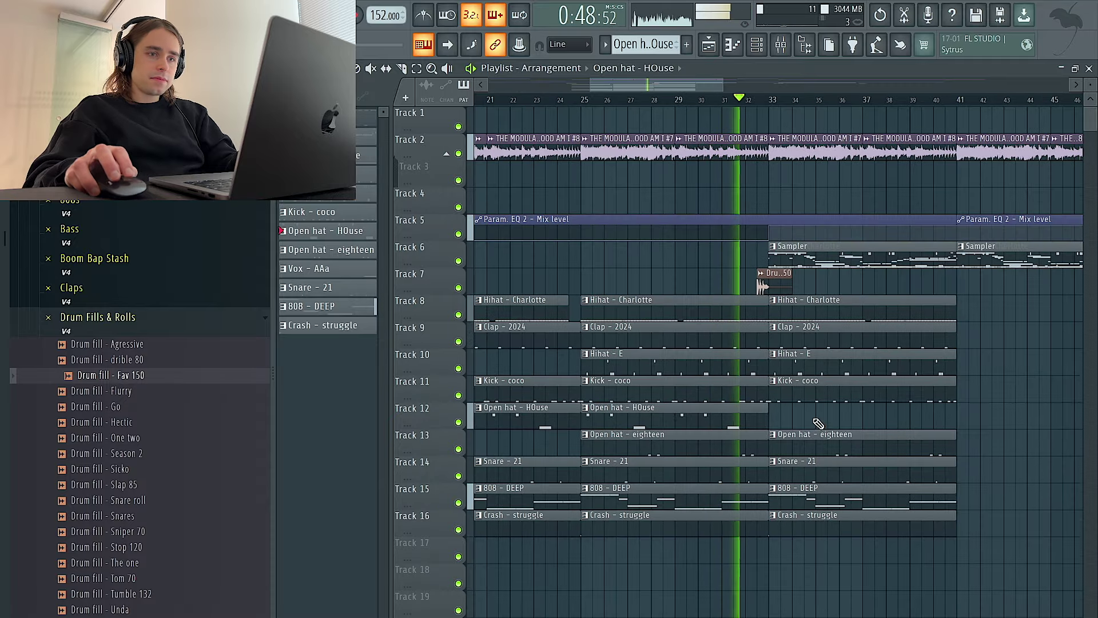
{"action": "right_click", "coordinate": [809, 496]}
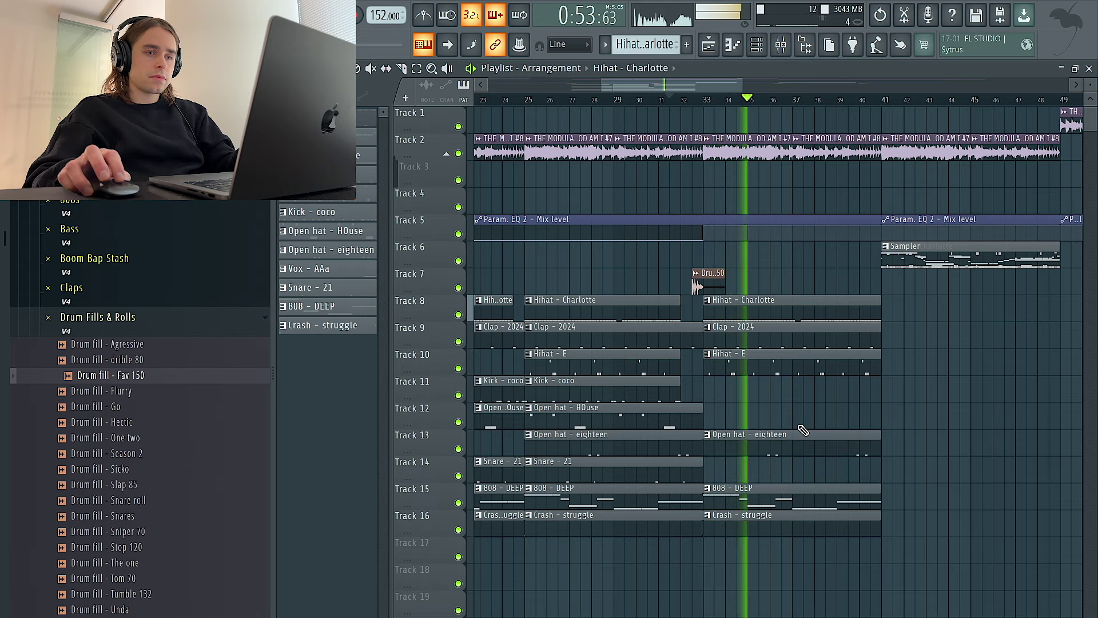
{"action": "scroll", "coordinate": [797, 433], "scroll_direction": "down", "scroll_amount": 2}
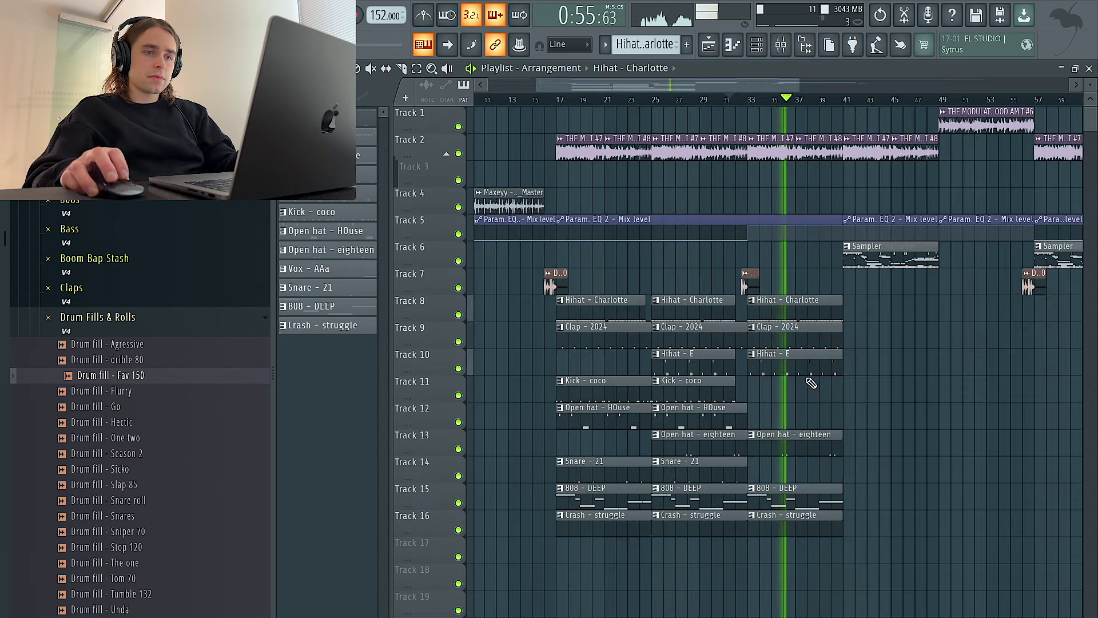
Duplicate the remaining drum and 808 clips from bars 33 to 41 into bars 41 to 49
{"action": "scroll", "coordinate": [833, 447], "scroll_direction": "down", "scroll_amount": 1}
{"action": "scroll", "coordinate": [834, 446], "scroll_direction": "down", "scroll_amount": 1}
{"action": "left_click_drag", "start_coordinate": [741, 302], "coordinate": [803, 551]}
{"action": "key", "text": "ctrl+b"}
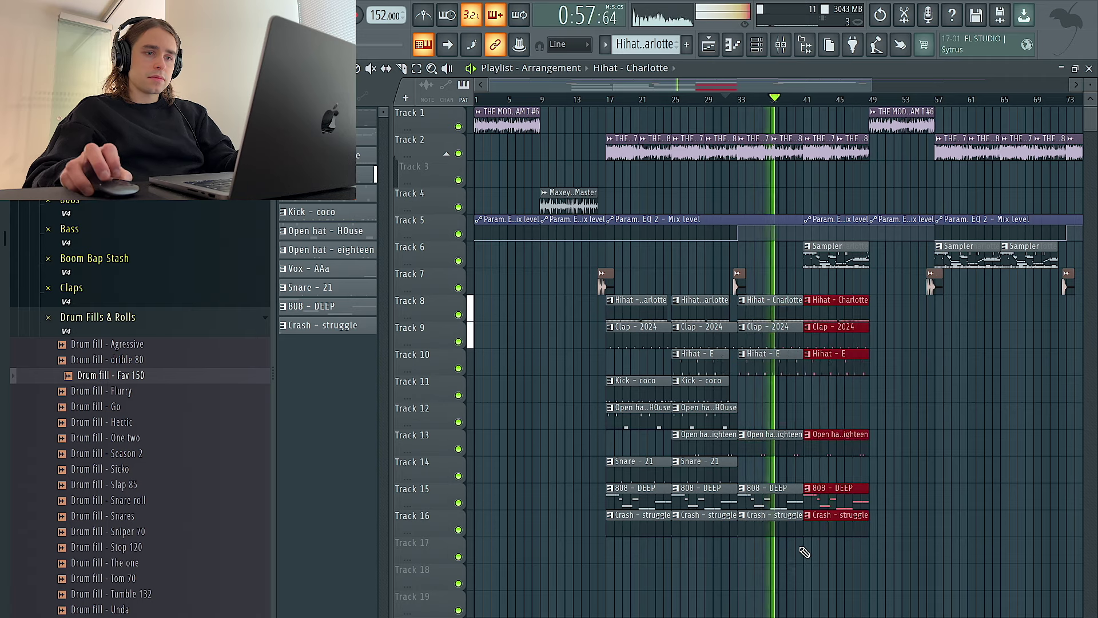
Add an Open hat - HOuse clip on Track 12 in bars 41 to 49
{"action": "scroll", "coordinate": [802, 552], "scroll_direction": "up", "scroll_amount": 2}
{"action": "left_click", "coordinate": [689, 409]}
{"action": "left_click_drag", "start_coordinate": [826, 418], "coordinate": [820, 416]}
Select the high F5 notes in the Hihat - E pattern and bring up their note panning for editing
{"action": "double_click", "coordinate": [824, 366]}
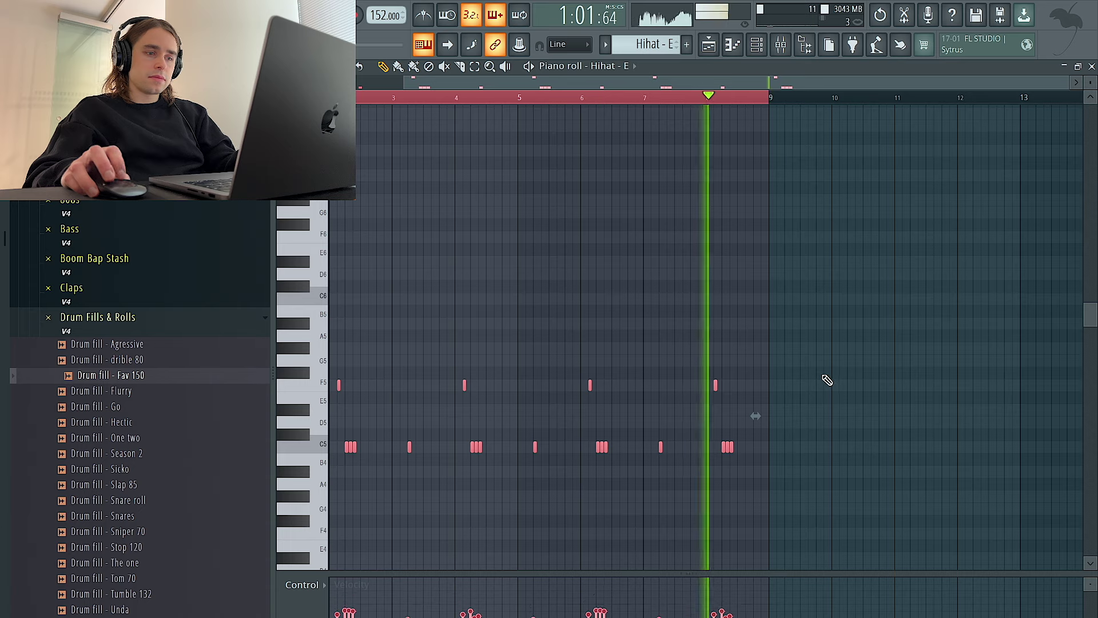
{"action": "key", "text": "F6"}
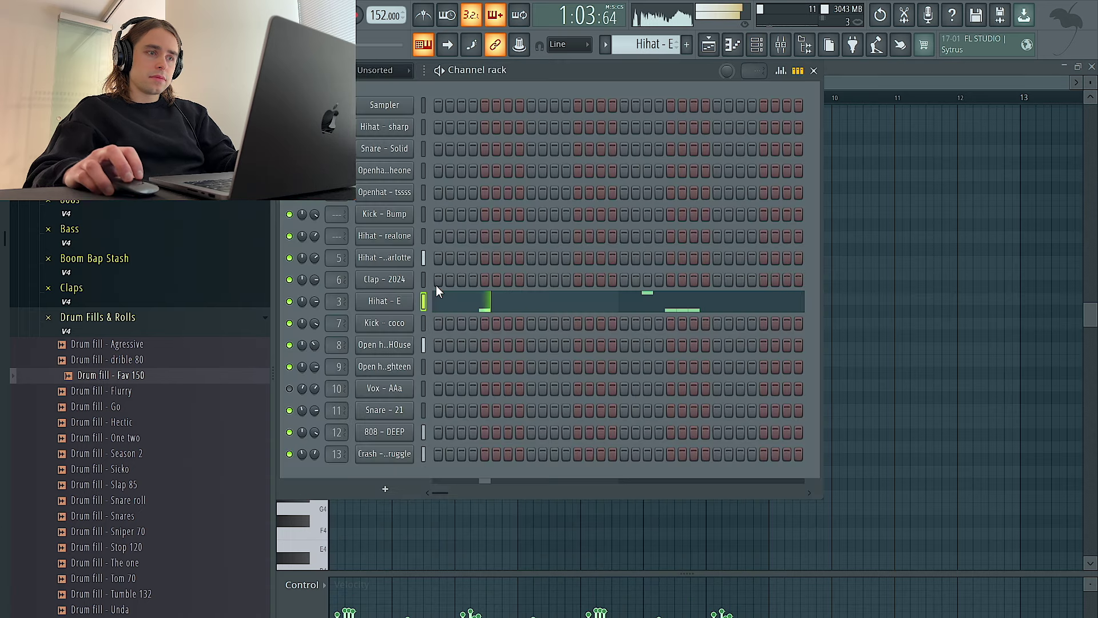
{"action": "key", "text": "F6"}
{"action": "left_click_drag", "start_coordinate": [804, 402], "coordinate": [337, 380]}
{"action": "key", "text": "ctrl+z"}
{"action": "left_click_drag", "start_coordinate": [846, 402], "coordinate": [355, 395]}
{"action": "left_click", "coordinate": [311, 585]}
{"action": "left_click", "coordinate": [313, 613]}
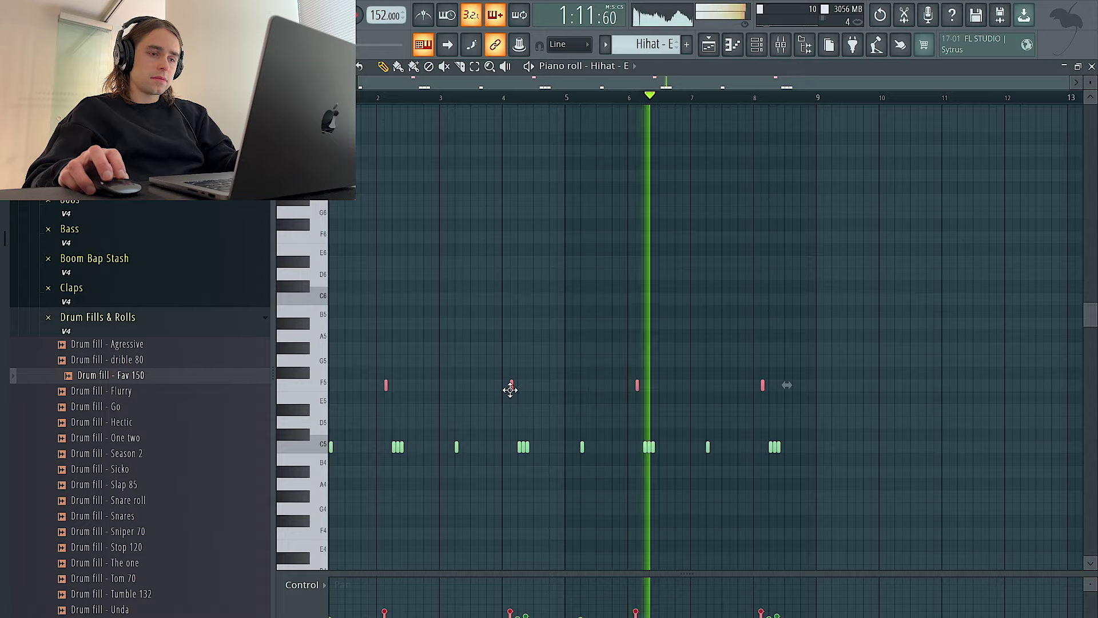
Delete the Sampler clip from bars 41 to 49 on Track 6 and play the arrangement from around bar 39
{"action": "left_click", "coordinate": [708, 45]}
{"action": "scroll", "coordinate": [831, 337], "scroll_direction": "down", "scroll_amount": 3}
{"action": "right_click", "coordinate": [773, 254]}
{"action": "left_click", "coordinate": [731, 100]}
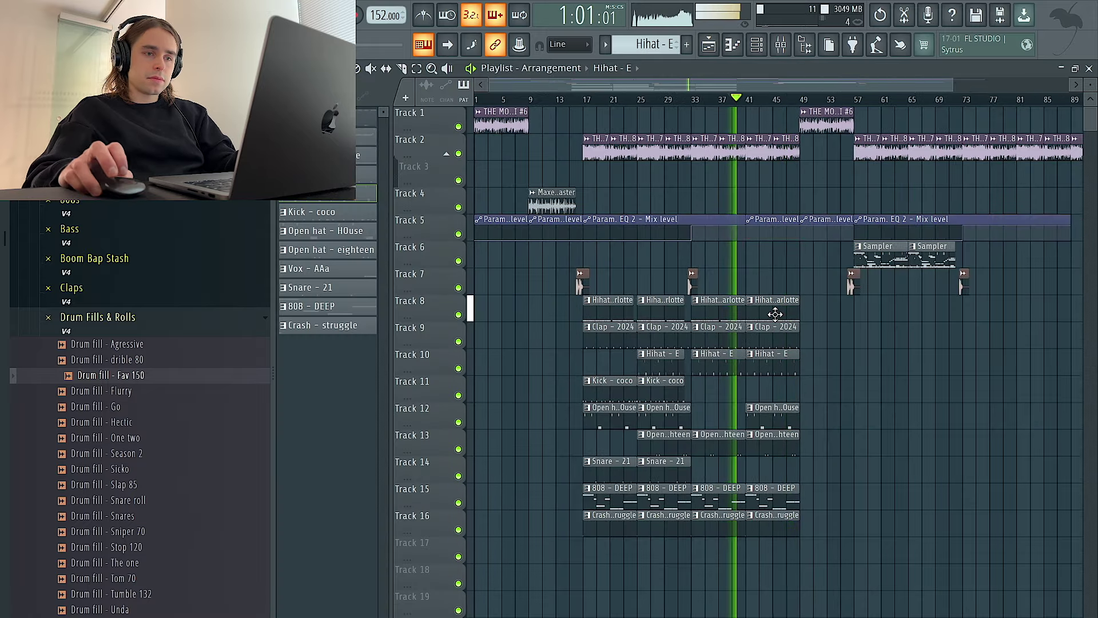
Add a Kick - coco clip on Track 11 in bars 41 to 49
{"action": "scroll", "coordinate": [772, 366], "scroll_direction": "up", "scroll_amount": 3}
{"action": "scroll", "coordinate": [780, 407], "scroll_direction": "down", "scroll_amount": 3}
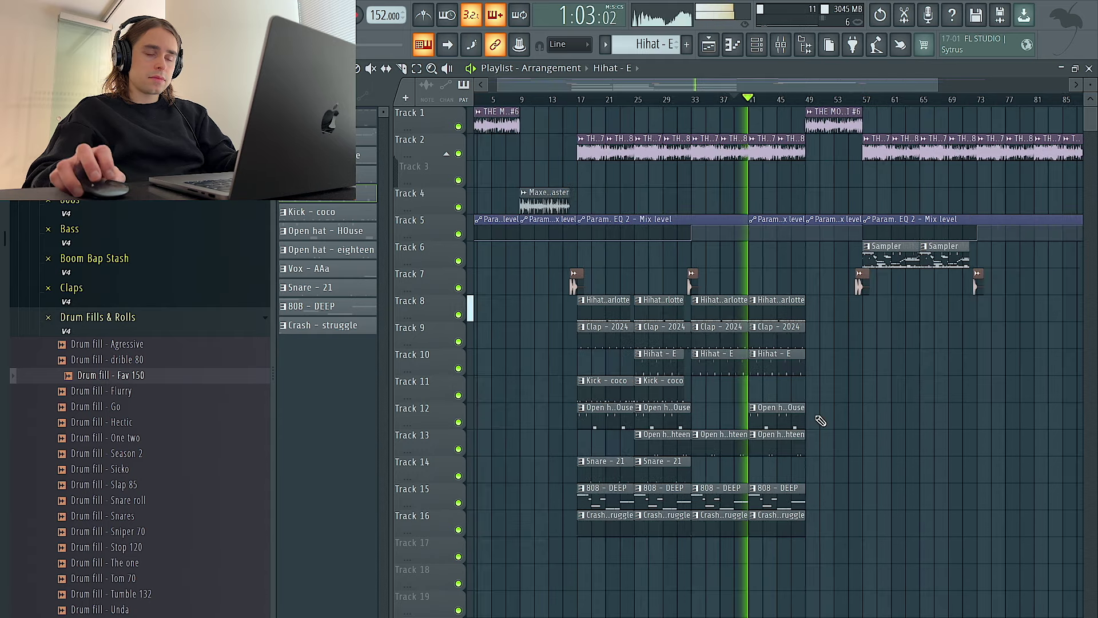
{"action": "left_click", "coordinate": [661, 385]}
{"action": "left_click", "coordinate": [749, 386]}
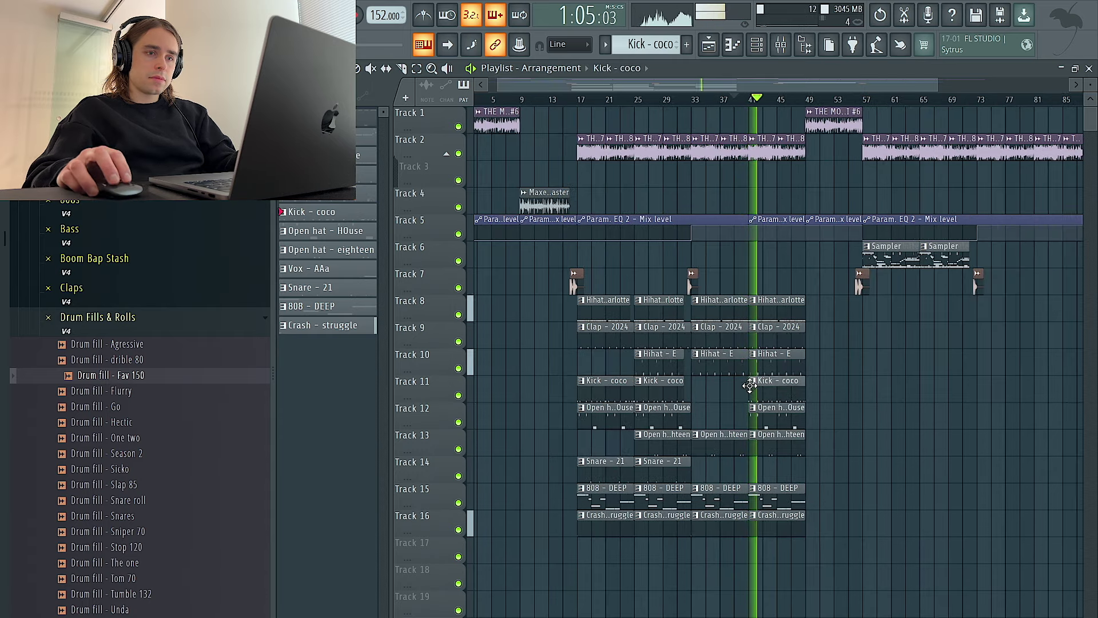
Open the Kick - coco pattern's notes and switch their control lane to velocity
{"action": "scroll", "coordinate": [781, 387], "scroll_direction": "up", "scroll_amount": 3}
{"action": "double_click", "coordinate": [788, 391]}
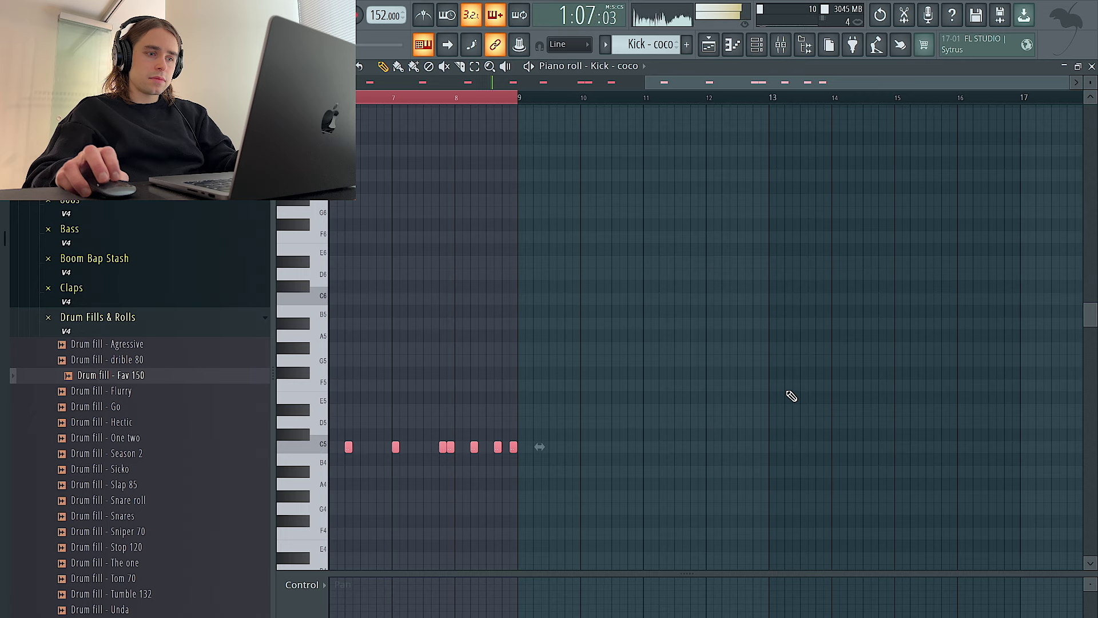
{"action": "left_click", "coordinate": [302, 584]}
{"action": "left_click", "coordinate": [317, 611]}
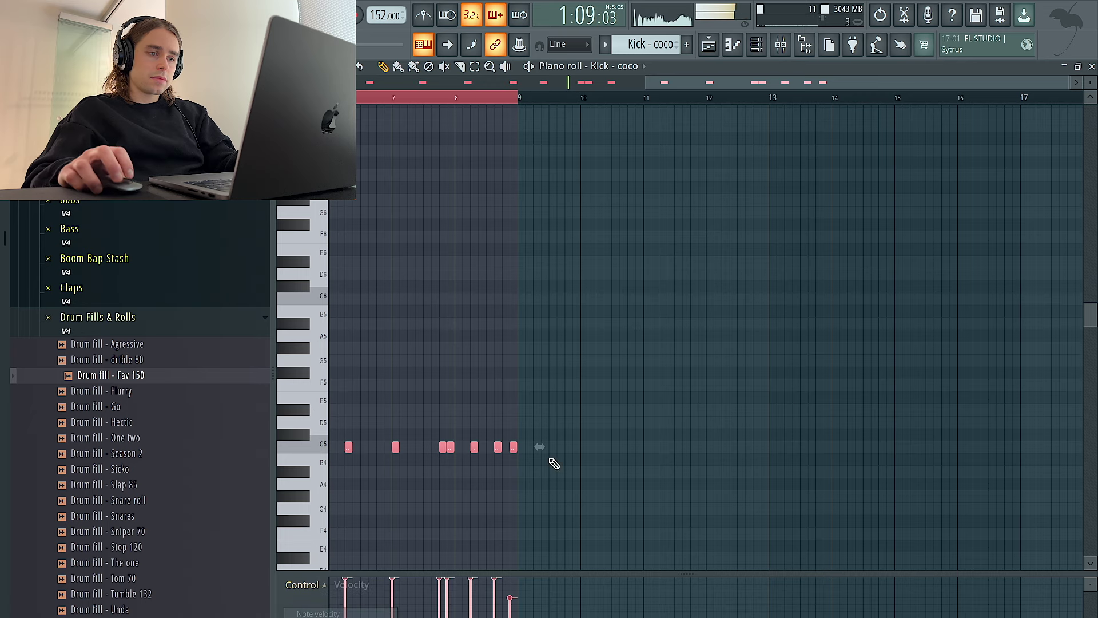
Play the Kick - coco pattern, check the channel levels in the mixer, and return to the playlist
{"action": "key", "text": "space"}
{"action": "left_click", "coordinate": [781, 44]}
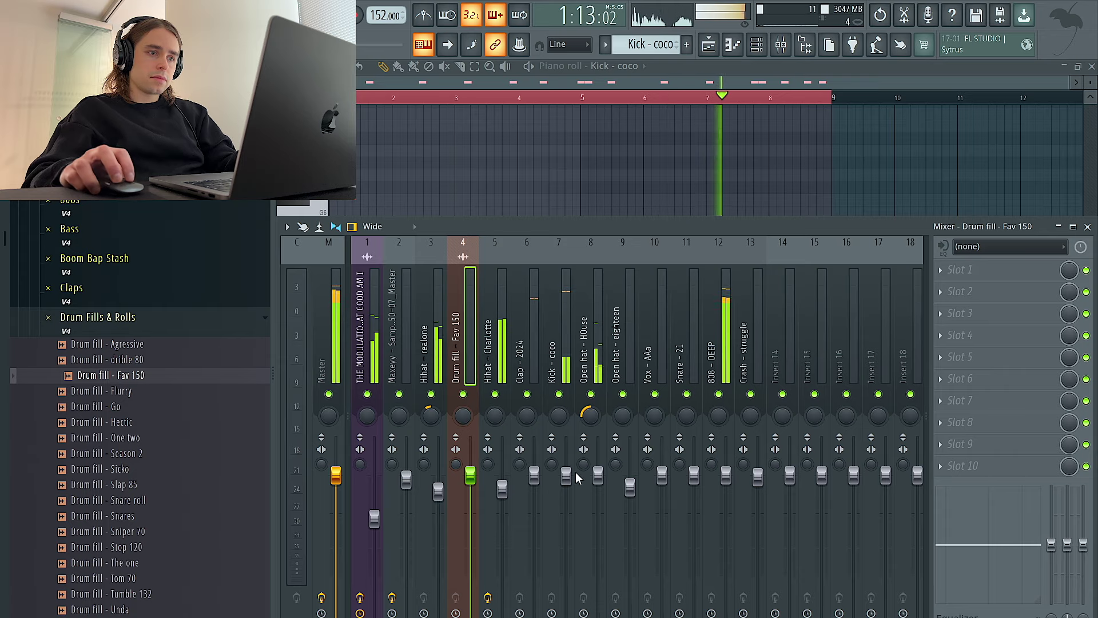
{"action": "key", "text": "F5"}
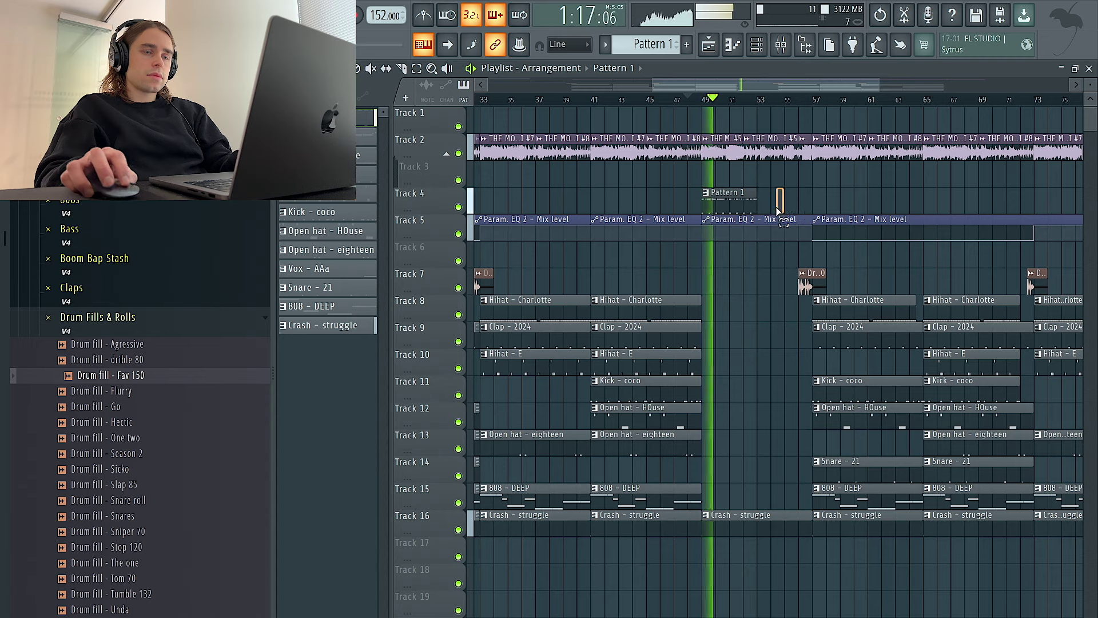
Move the Pattern 1 clip on Track 4 to bars 53 to 57 and delete the short sample slice just before bar 57 on Track 2
{"action": "left_click_drag", "start_coordinate": [724, 206], "coordinate": [774, 209]}
{"action": "scroll", "coordinate": [774, 203], "scroll_direction": "down", "scroll_amount": 3}
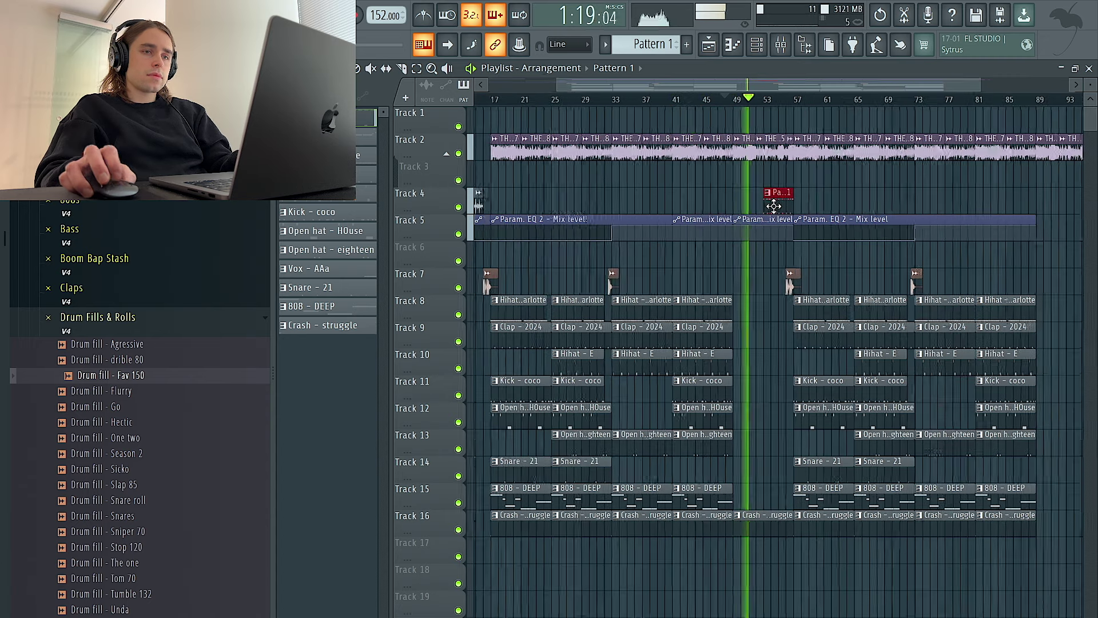
{"action": "scroll", "coordinate": [774, 205], "scroll_direction": "up", "scroll_amount": 4}
{"action": "scroll", "coordinate": [769, 203], "scroll_direction": "down", "scroll_amount": 2}
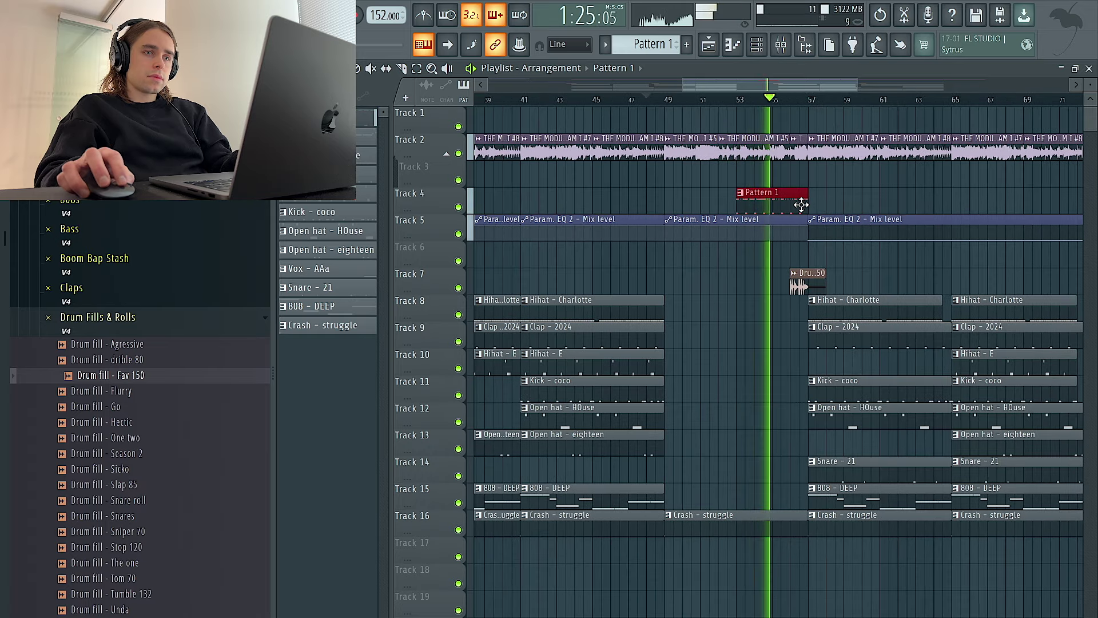
{"action": "right_click", "coordinate": [804, 141]}
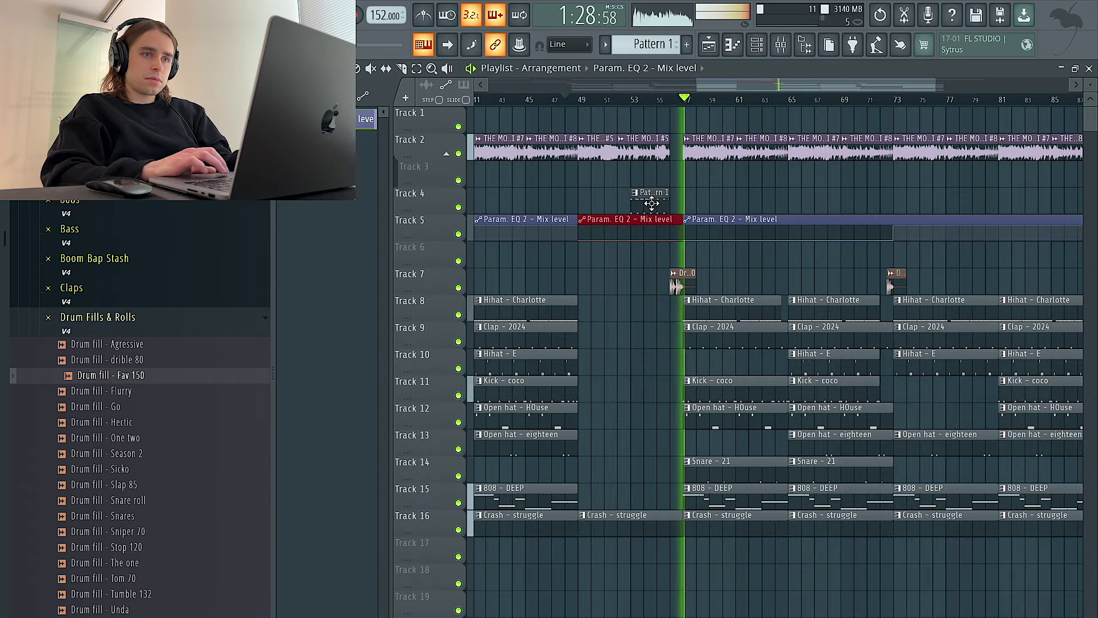
Add a Hihat - E clip on Track 10 and an Open hat - eighteen clip on Track 13, both starting at bar 57
{"action": "scroll", "coordinate": [651, 204], "scroll_direction": "down", "scroll_amount": 4}
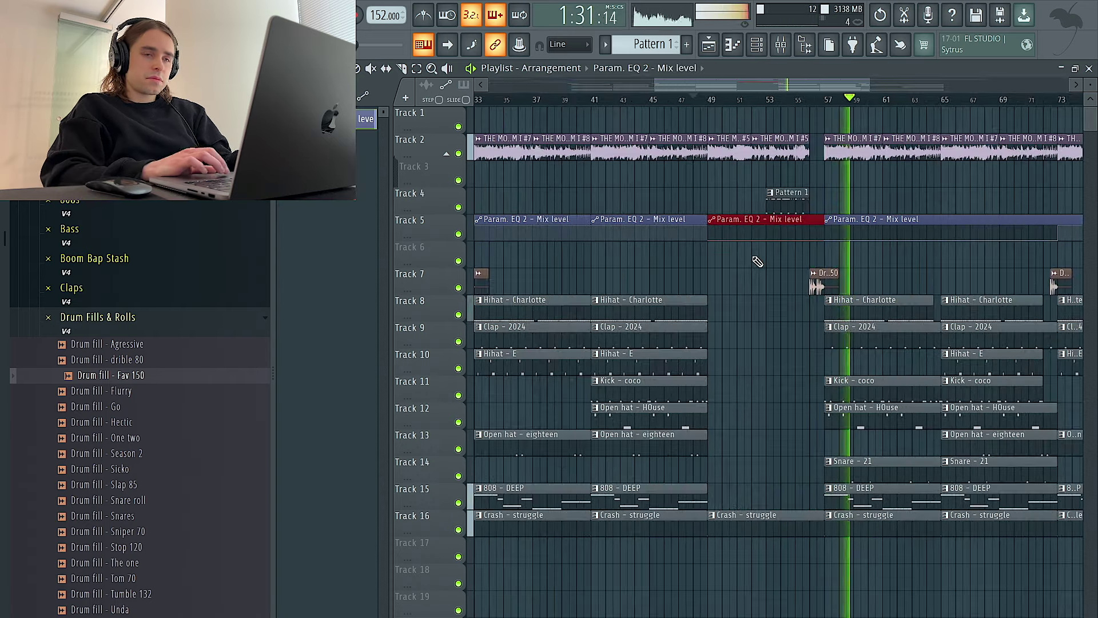
{"action": "scroll", "coordinate": [756, 258], "scroll_direction": "up", "scroll_amount": 3}
{"action": "scroll", "coordinate": [808, 394], "scroll_direction": "up", "scroll_amount": 2}
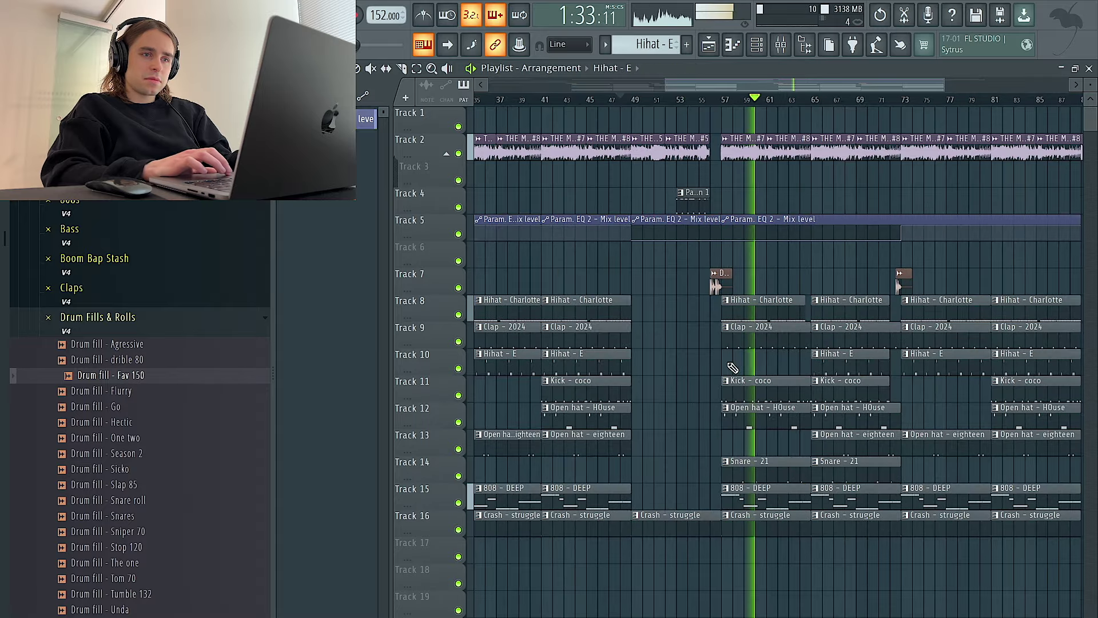
{"action": "scroll", "coordinate": [723, 436], "scroll_direction": "down", "scroll_amount": 3}
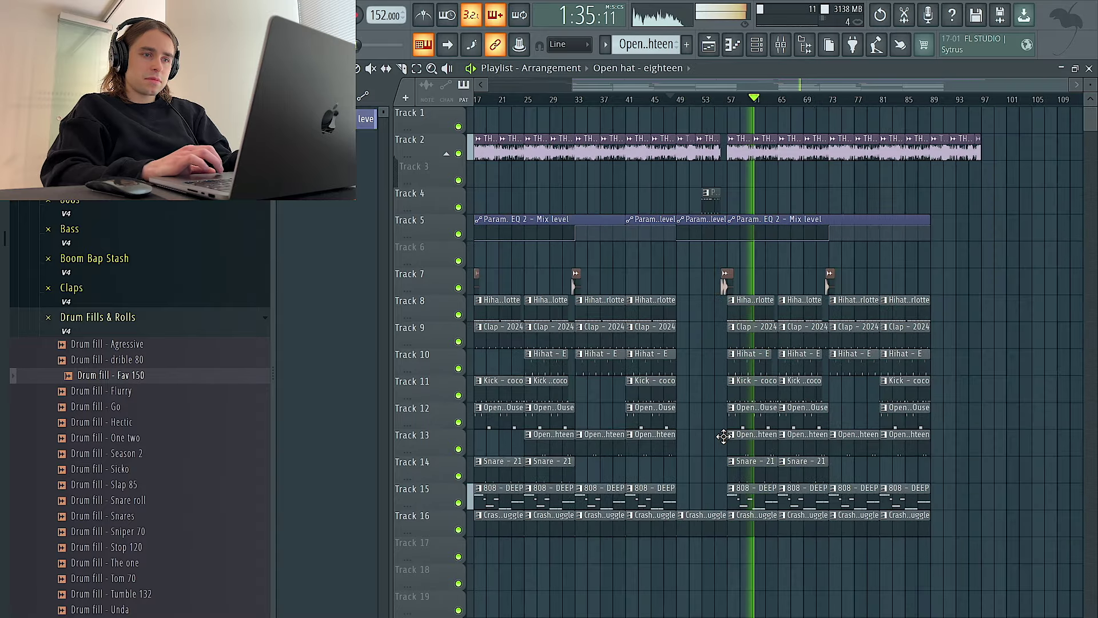
Delete the drum and 808 clips from bars 73 to 89 on Tracks 8 to 16, keeping the Crash - struggle clip at bar 73
{"action": "left_click_drag", "start_coordinate": [966, 565], "coordinate": [840, 294]}
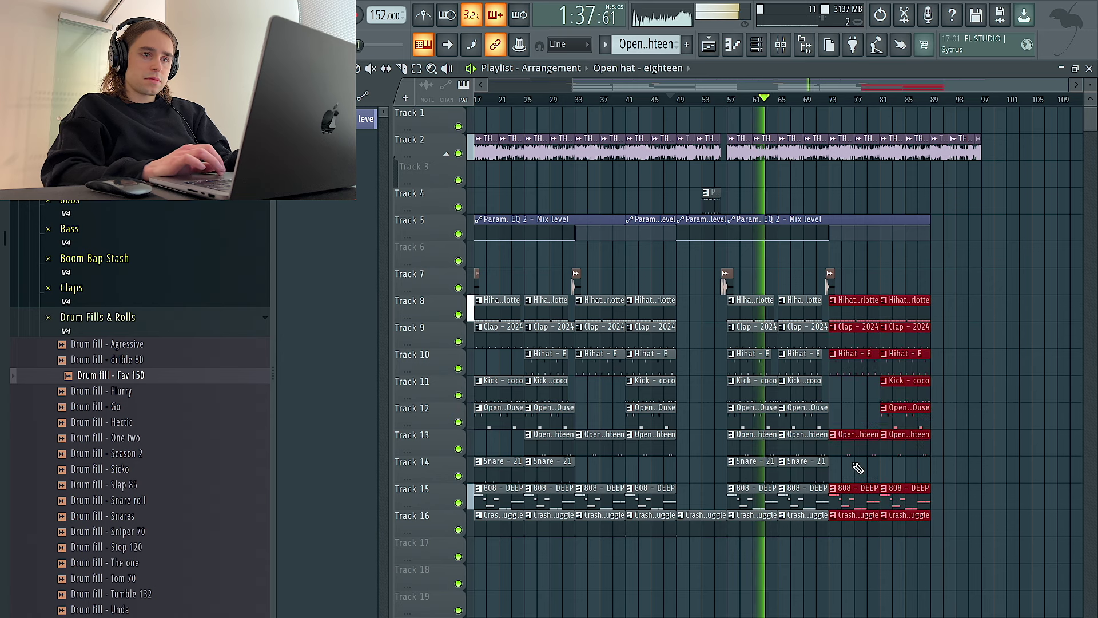
{"action": "left_click", "coordinate": [856, 516], "text": "ctrl"}
{"action": "key", "text": "Delete"}
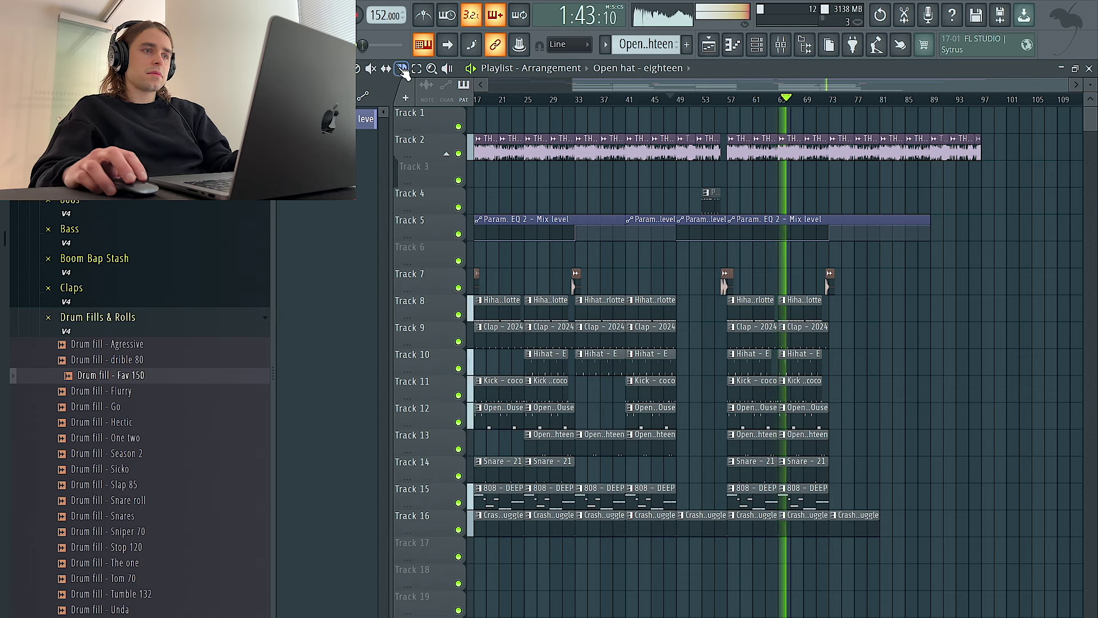
Split the Param. EQ 2 - Mix level clip on Track 5 at bar 73 and replace its second part with a duplicate of the first
{"action": "key", "text": "ctrl+z"}
{"action": "left_click", "coordinate": [830, 225]}
{"action": "right_click", "coordinate": [858, 216]}
{"action": "left_click_drag", "start_coordinate": [869, 235], "coordinate": [824, 229]}
{"action": "key", "text": "ctrl+b"}
Delete the sample clips after bar 73 on Track 2 and extend the preceding sample clip to bar 89
{"action": "left_click_drag", "start_coordinate": [837, 151], "coordinate": [978, 146]}
{"action": "key", "text": "Delete"}
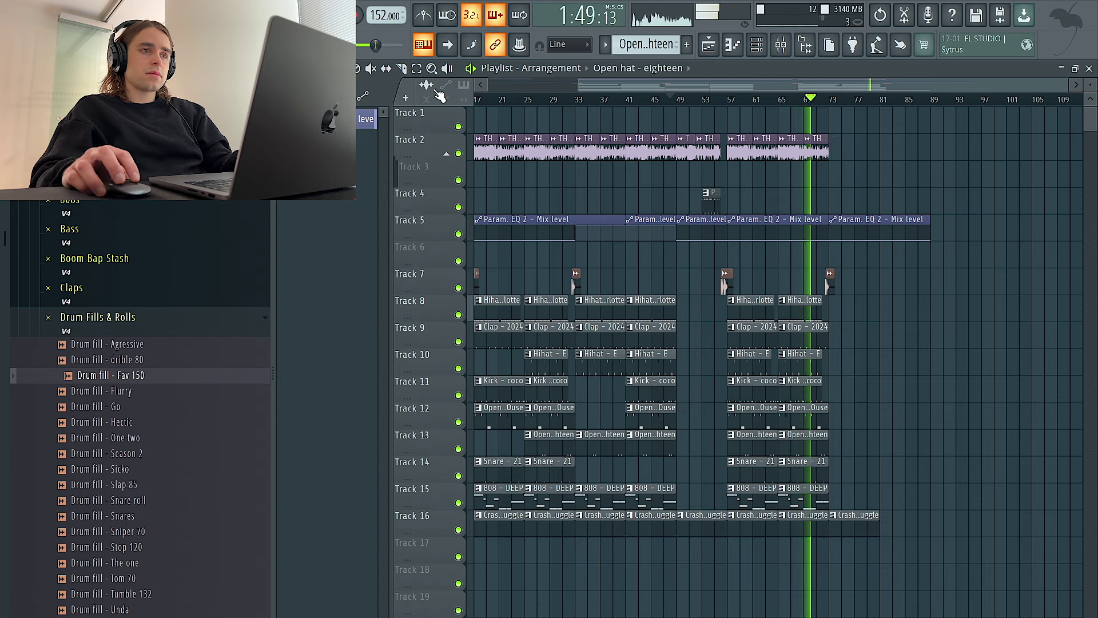
{"action": "left_click_drag", "start_coordinate": [830, 140], "coordinate": [932, 143]}
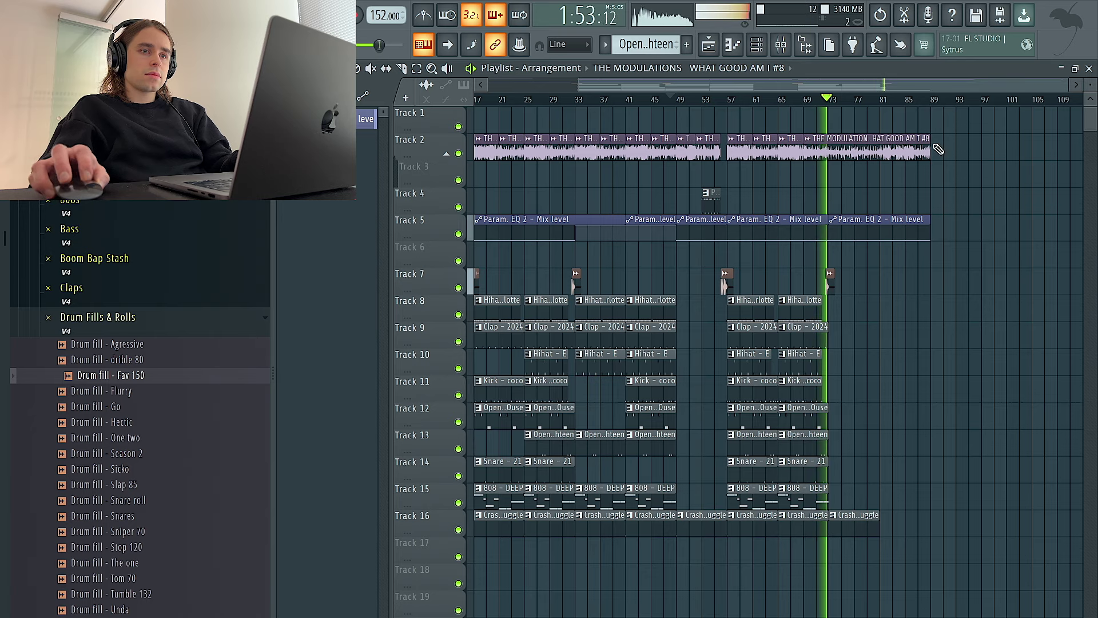
Undo the last edit and select the time range from bar 73 to 89 on the timeline
{"action": "scroll", "coordinate": [915, 144], "scroll_direction": "up", "scroll_amount": 3}
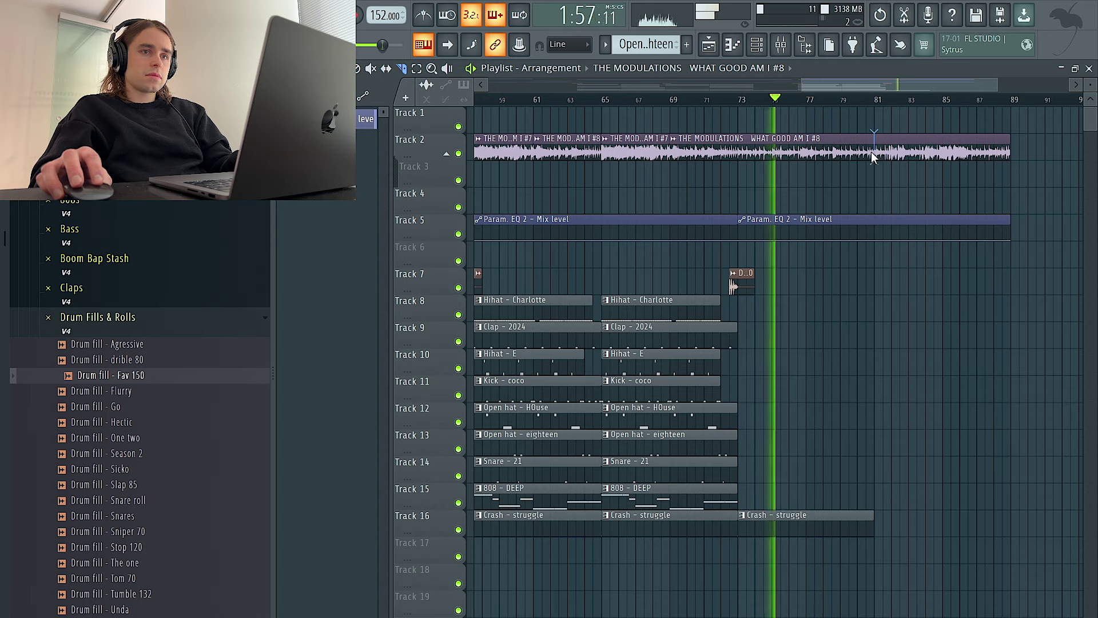
{"action": "key", "text": "ctrl+z"}
{"action": "left_click_drag", "start_coordinate": [1009, 103], "coordinate": [738, 99]}
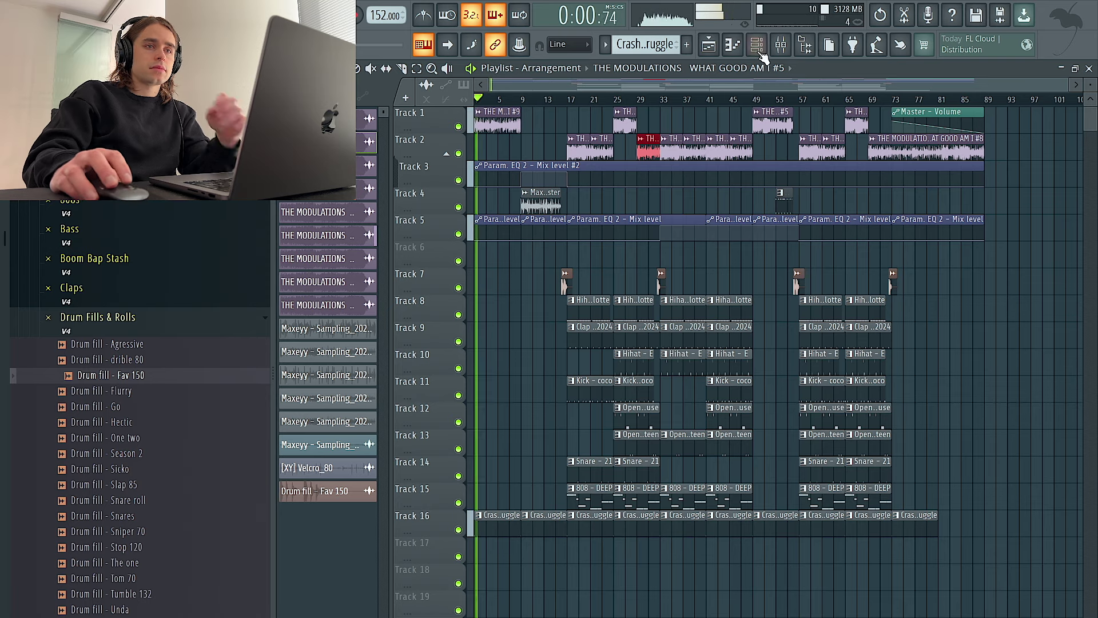
Look over the audio clips in the channel rack and the settings of the sample clip at bar 1 on Track 1
{"action": "left_click", "coordinate": [759, 50]}
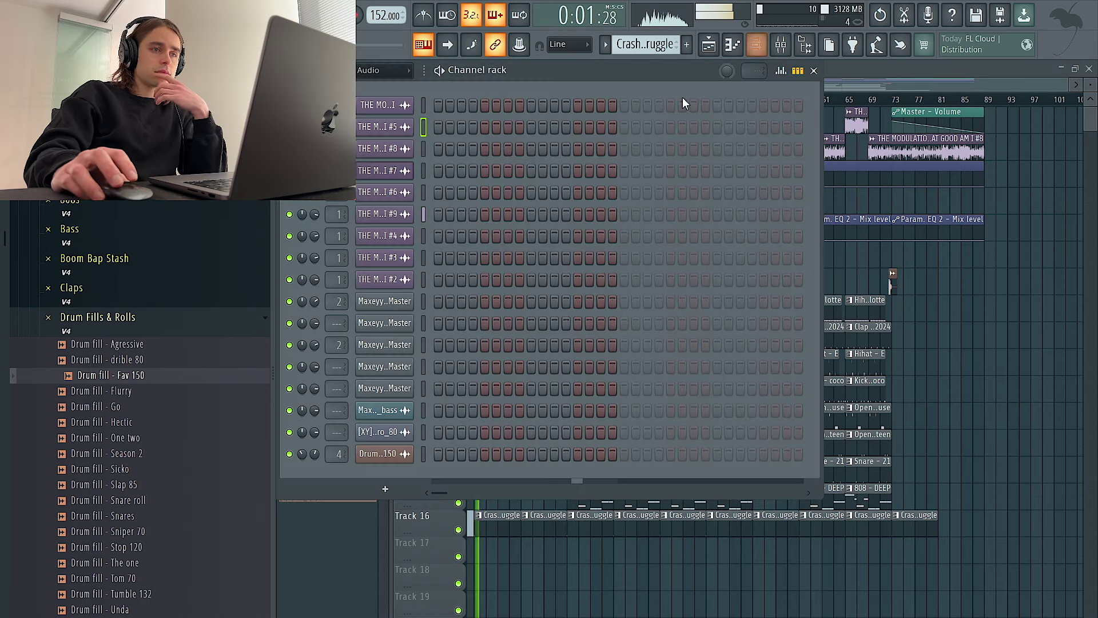
{"action": "left_click", "coordinate": [969, 311]}
{"action": "double_click", "coordinate": [508, 125]}
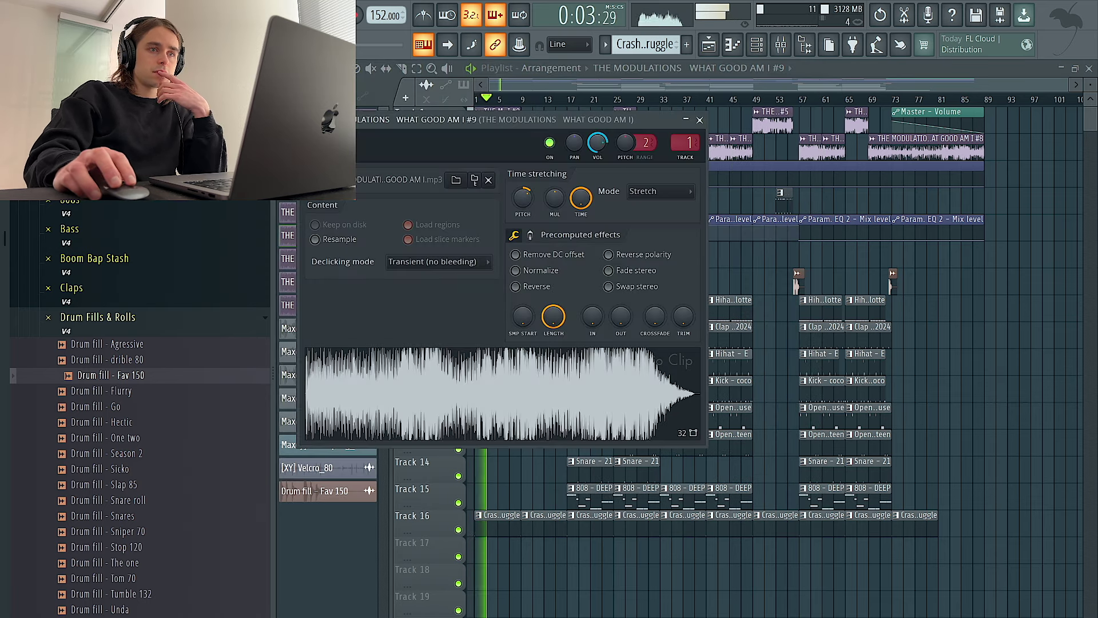
{"action": "left_click", "coordinate": [995, 312]}
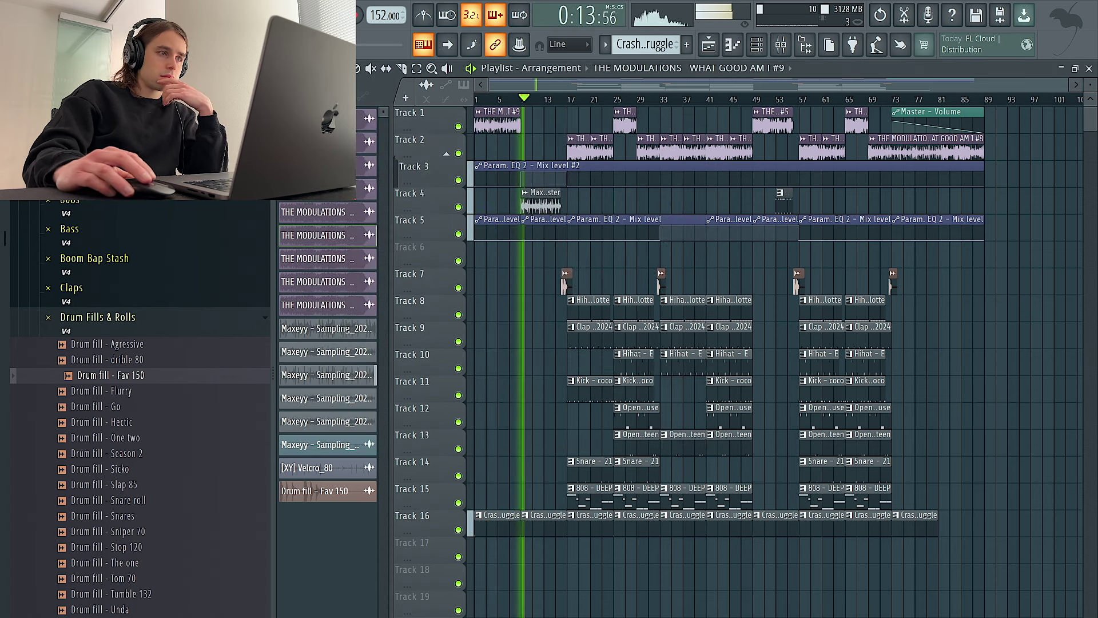
Purge the unused audio clips from the project
{"action": "left_click", "coordinate": [193, 14]}
{"action": "mouse_move", "coordinate": [229, 14]}
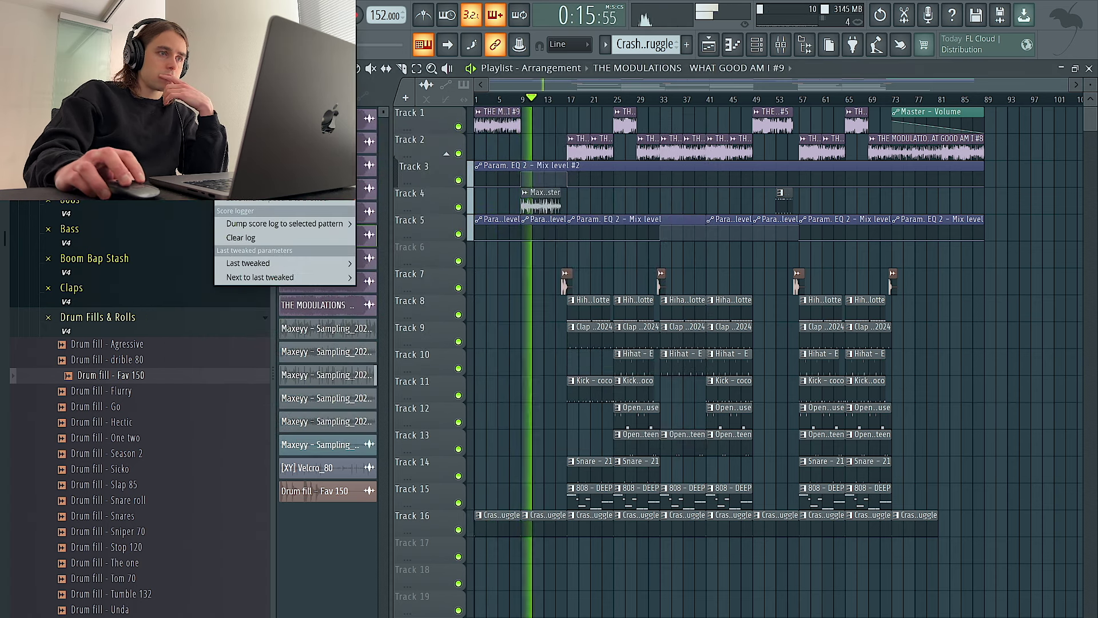
{"action": "mouse_move", "coordinate": [286, 61]}
{"action": "left_click", "coordinate": [441, 156]}
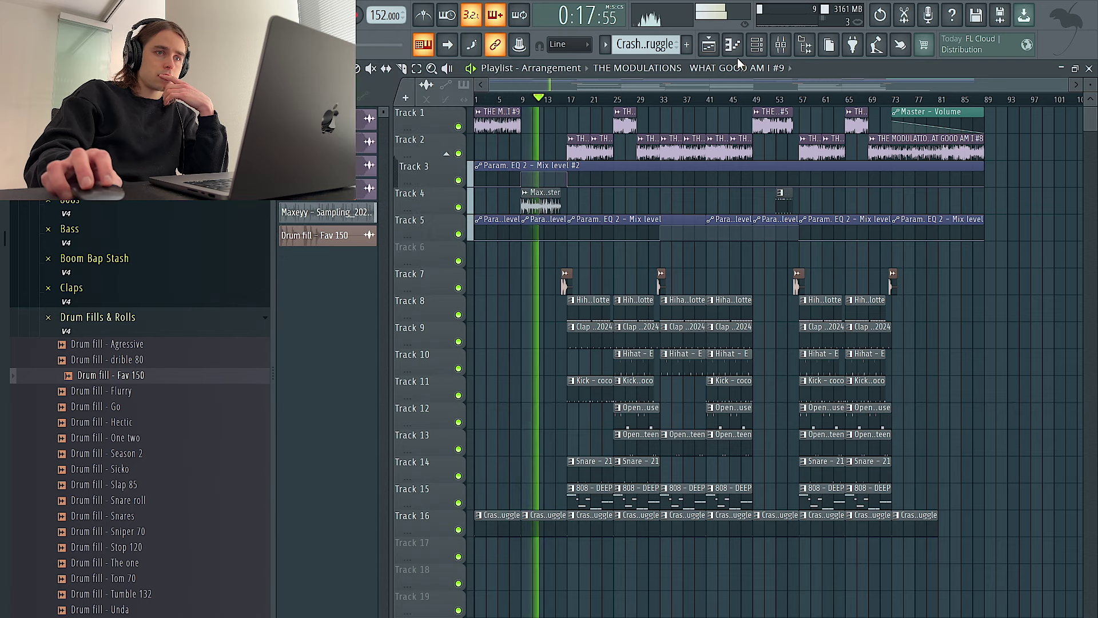
Examine all remaining channels in the channel rack and return to the playlist
{"action": "left_click", "coordinate": [750, 49]}
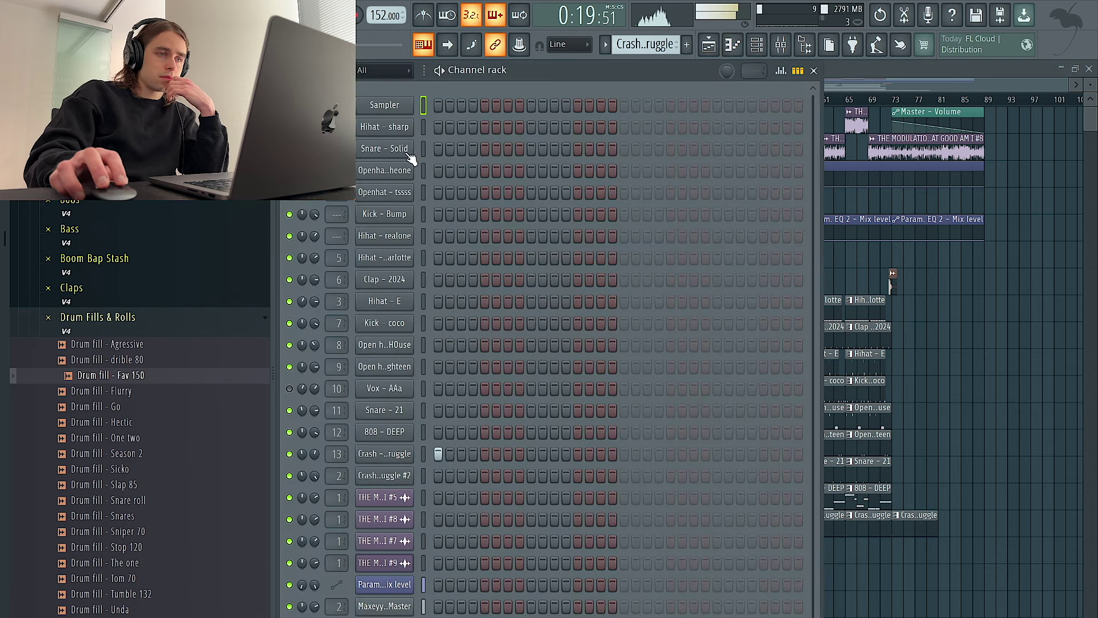
{"action": "scroll", "coordinate": [484, 215], "scroll_direction": "down", "scroll_amount": 2}
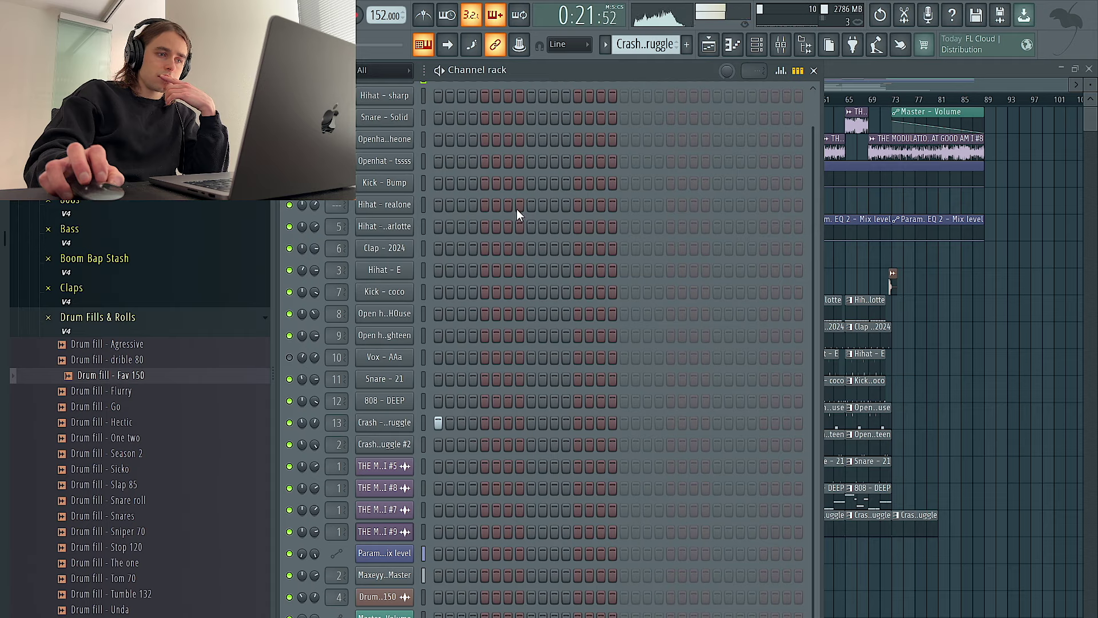
{"action": "right_click", "coordinate": [981, 302]}
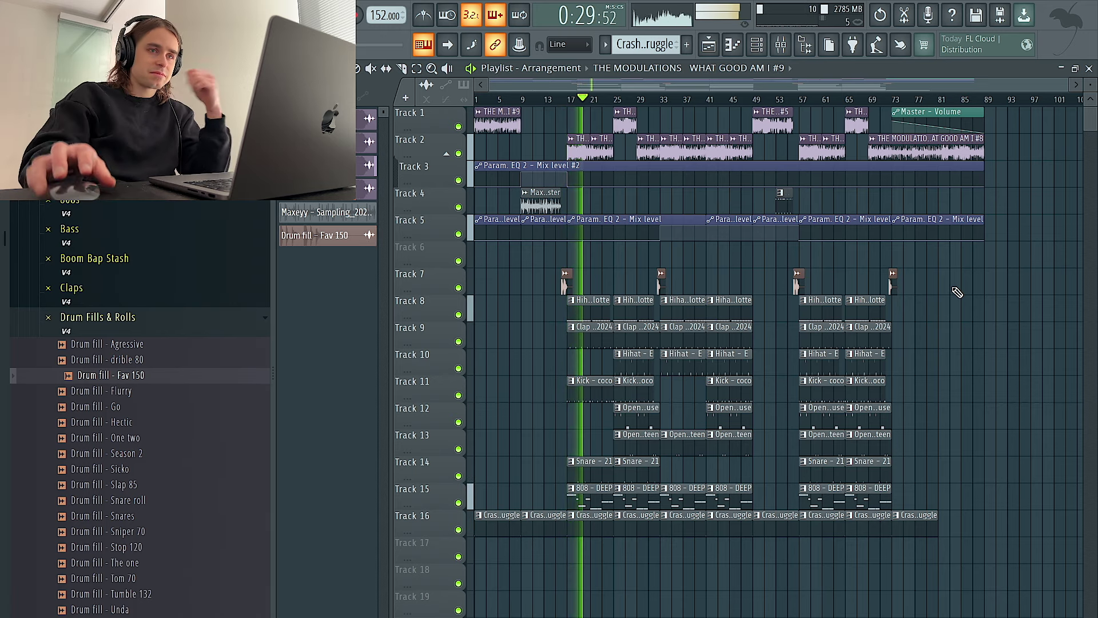
Check the track levels in the mixer while the arrangement plays
{"action": "left_click", "coordinate": [779, 45]}
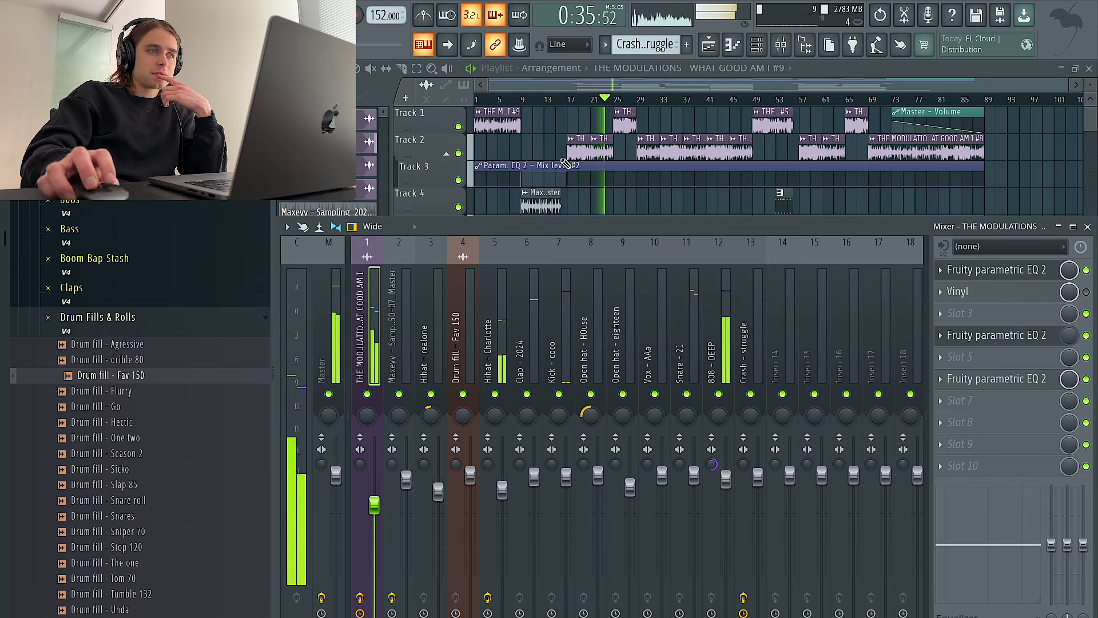
{"action": "key", "text": "F9"}
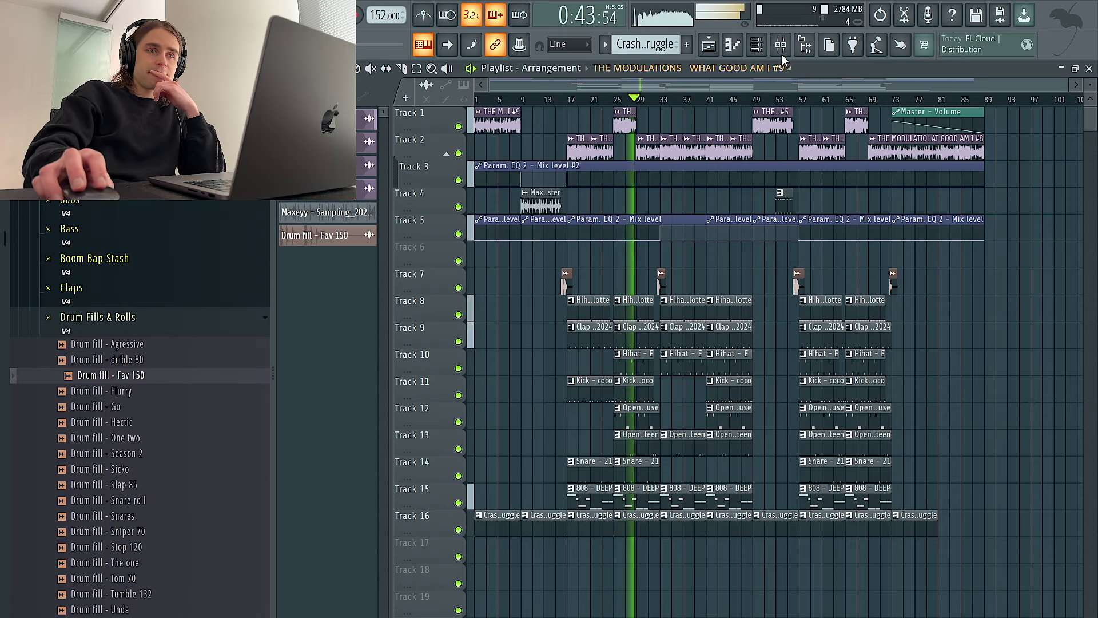
{"action": "key", "text": "F9"}
{"action": "key", "text": "F9"}
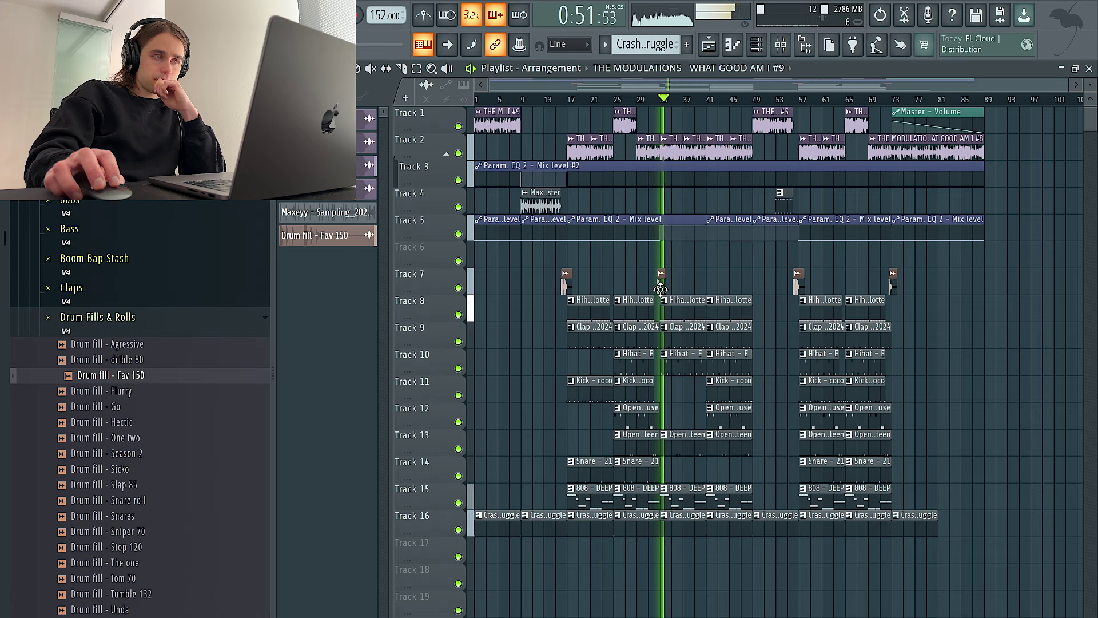
Collapse the Drum Fills & Rolls folder and audition samples in the Vox folder, including Whoa, Sirens, Oooo and Wa
{"action": "left_click", "coordinate": [135, 330]}
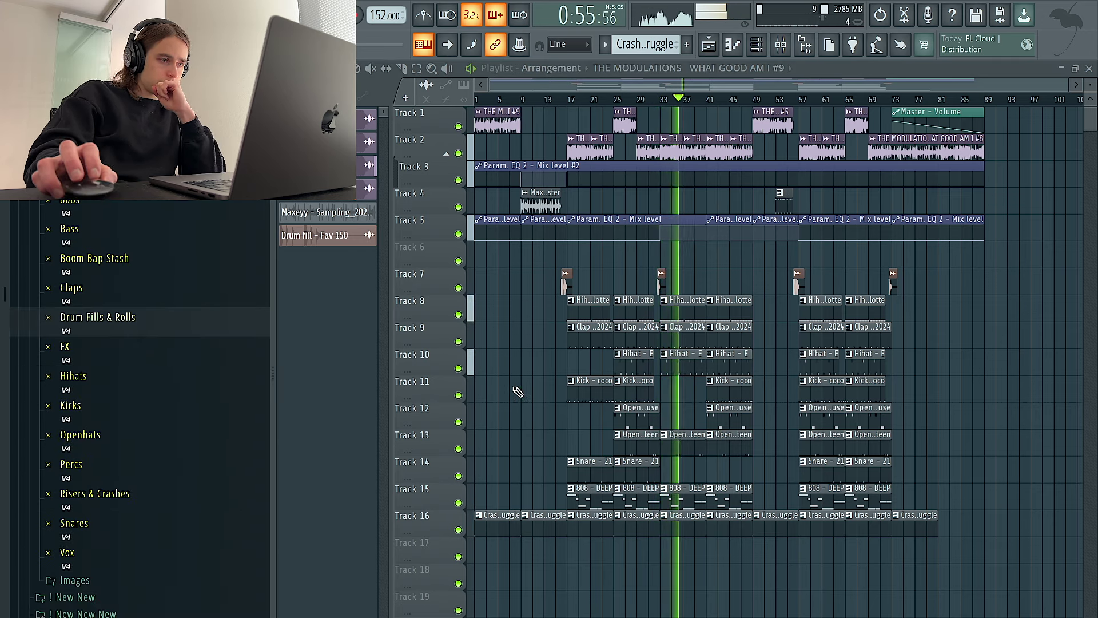
{"action": "left_click", "coordinate": [94, 554]}
{"action": "scroll", "coordinate": [112, 343], "scroll_direction": "down", "scroll_amount": 5}
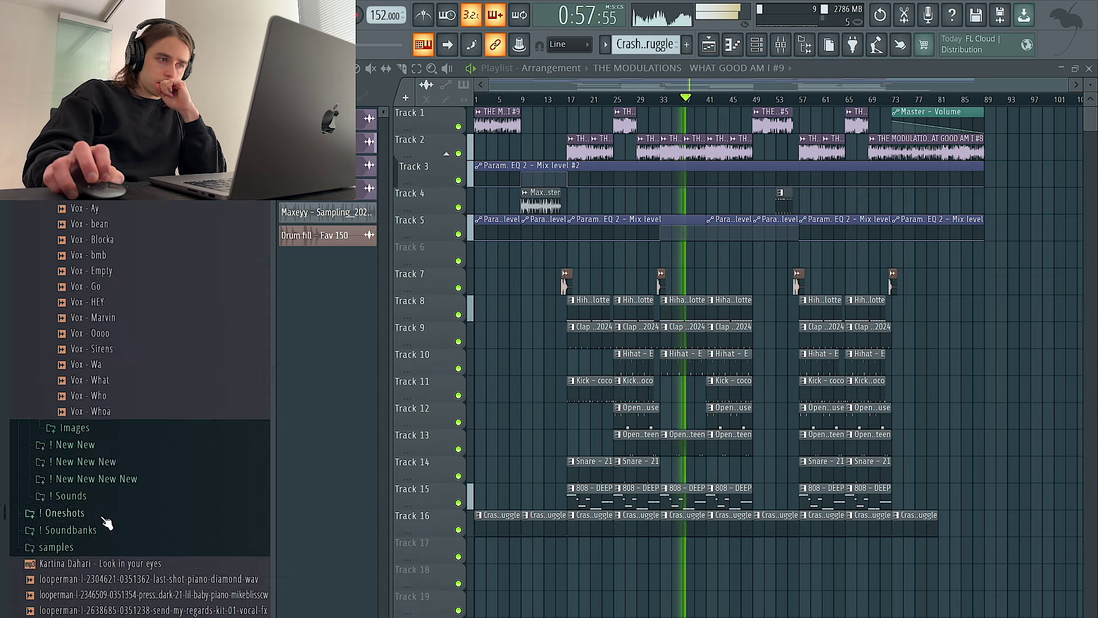
{"action": "left_click", "coordinate": [95, 252]}
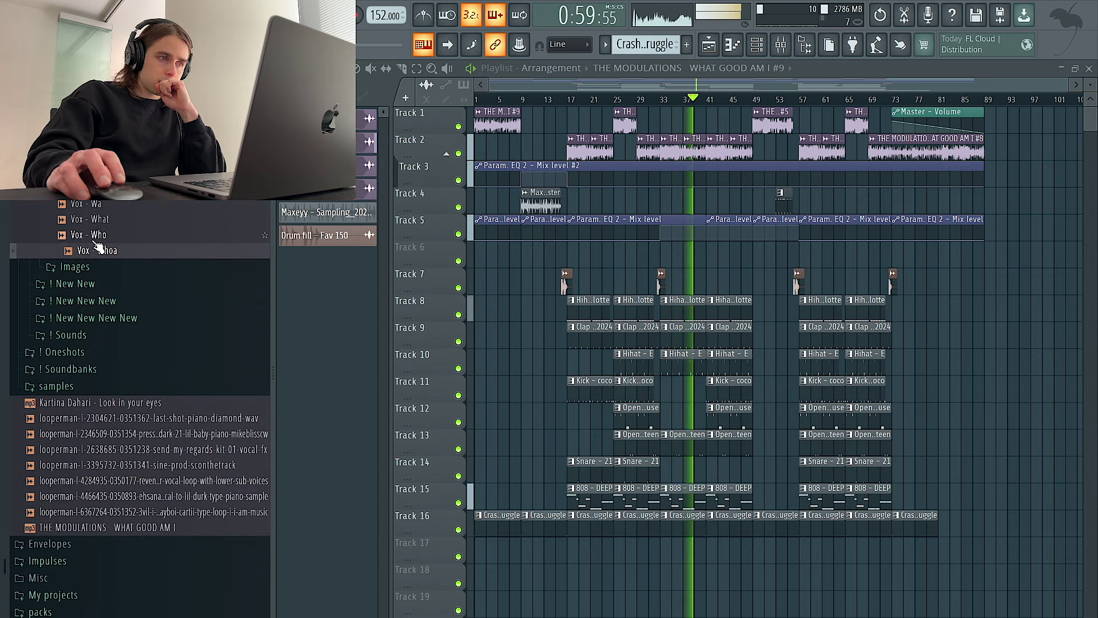
{"action": "scroll", "coordinate": [109, 252], "scroll_direction": "up", "scroll_amount": 5}
{"action": "left_click", "coordinate": [145, 456]}
{"action": "left_click", "coordinate": [150, 502]}
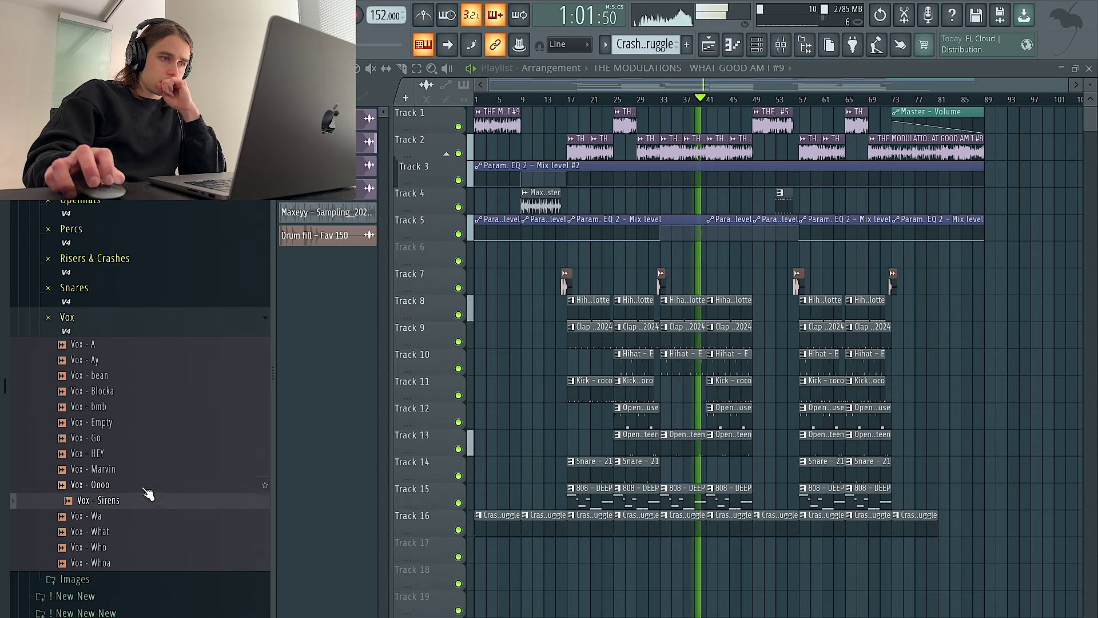
{"action": "left_click", "coordinate": [149, 489]}
{"action": "left_click", "coordinate": [159, 518]}
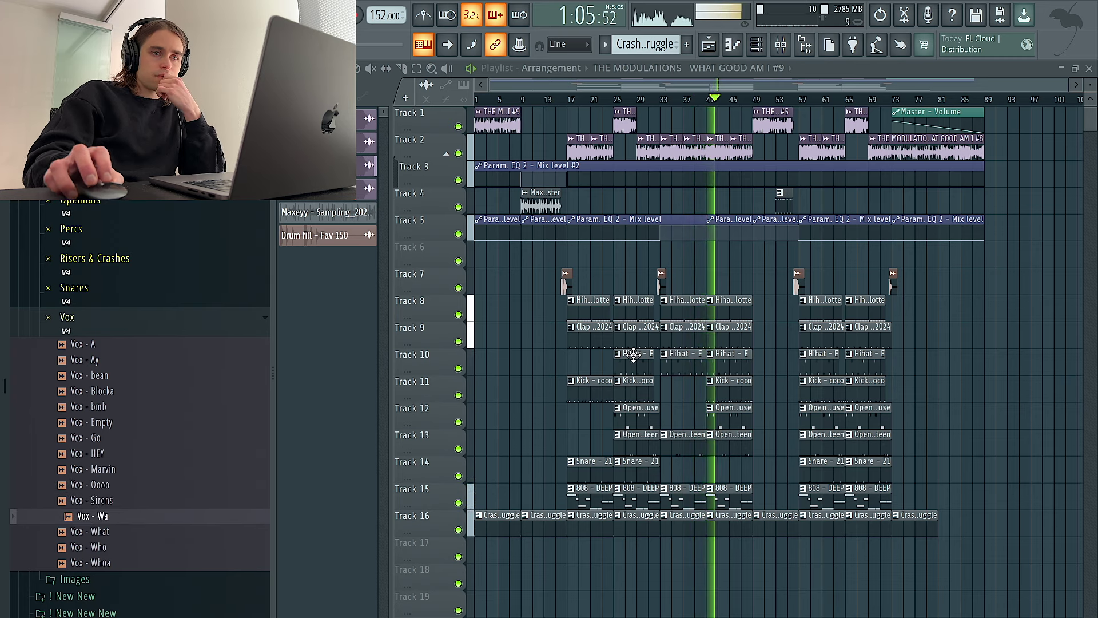
Select the Hihat - Charlotte clip that ends at bar 41 on Track 8
{"action": "scroll", "coordinate": [728, 349], "scroll_direction": "up", "scroll_amount": 5}
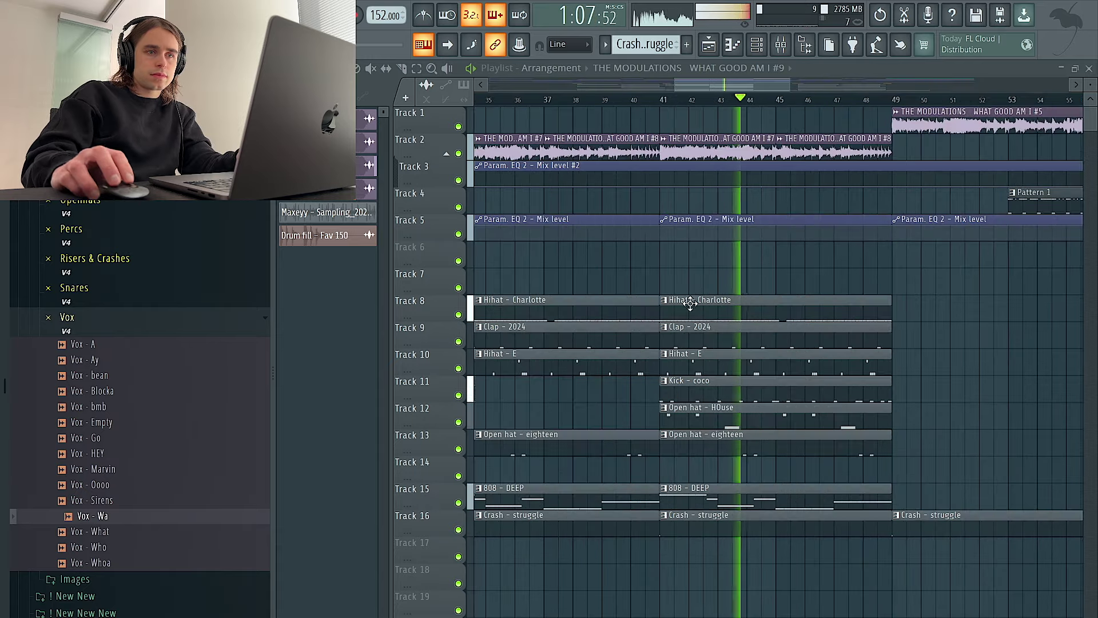
{"action": "left_click", "coordinate": [657, 300]}
{"action": "scroll", "coordinate": [663, 301], "scroll_direction": "down", "scroll_amount": 6}
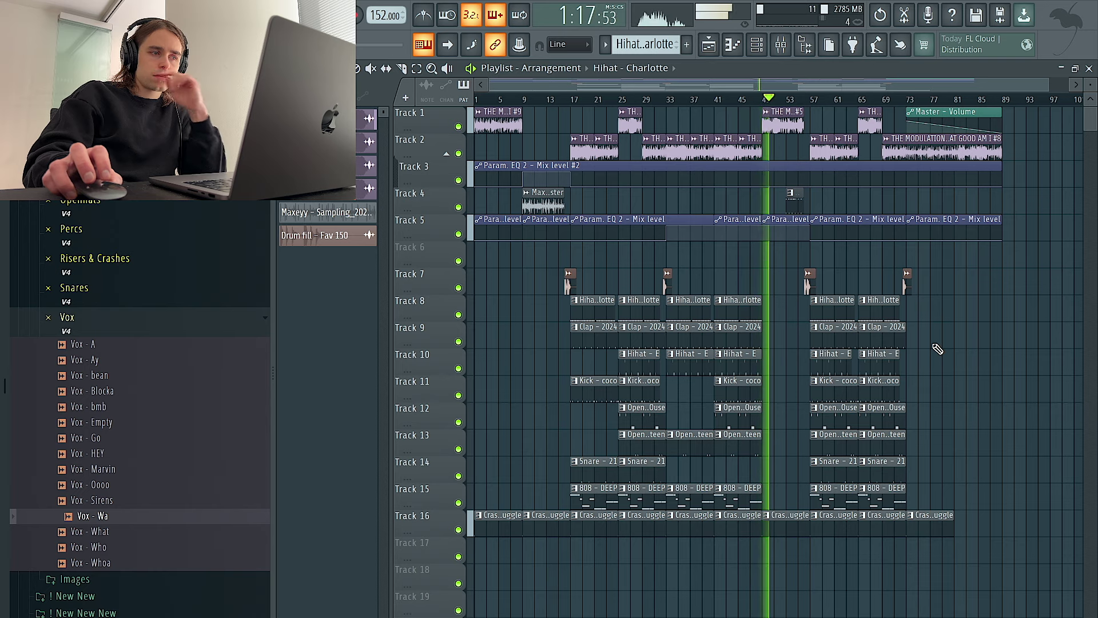
Duplicate the last Crash - struggle clip on Track 16 into bars 81 to 89
{"action": "scroll", "coordinate": [937, 348], "scroll_direction": "down", "scroll_amount": 1}
{"action": "left_click_drag", "start_coordinate": [1015, 563], "coordinate": [372, 302]}
{"action": "left_click", "coordinate": [918, 518]}
{"action": "key", "text": "ctrl+b"}
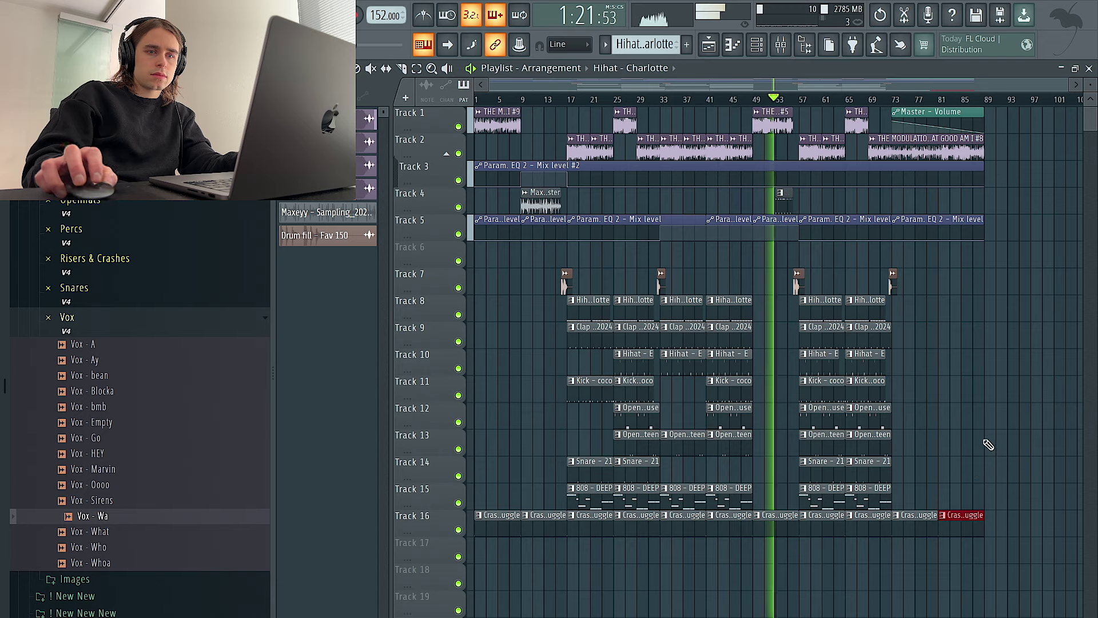
Delete the Crash - struggle clip spanning bars 81 to 89 on Track 16
{"action": "left_click_drag", "start_coordinate": [1026, 563], "coordinate": [472, 268]}
{"action": "right_click", "coordinate": [964, 517]}
Route the Hihat - sharp channel of Pattern 1 to mixer track 14
{"action": "left_click", "coordinate": [783, 200]}
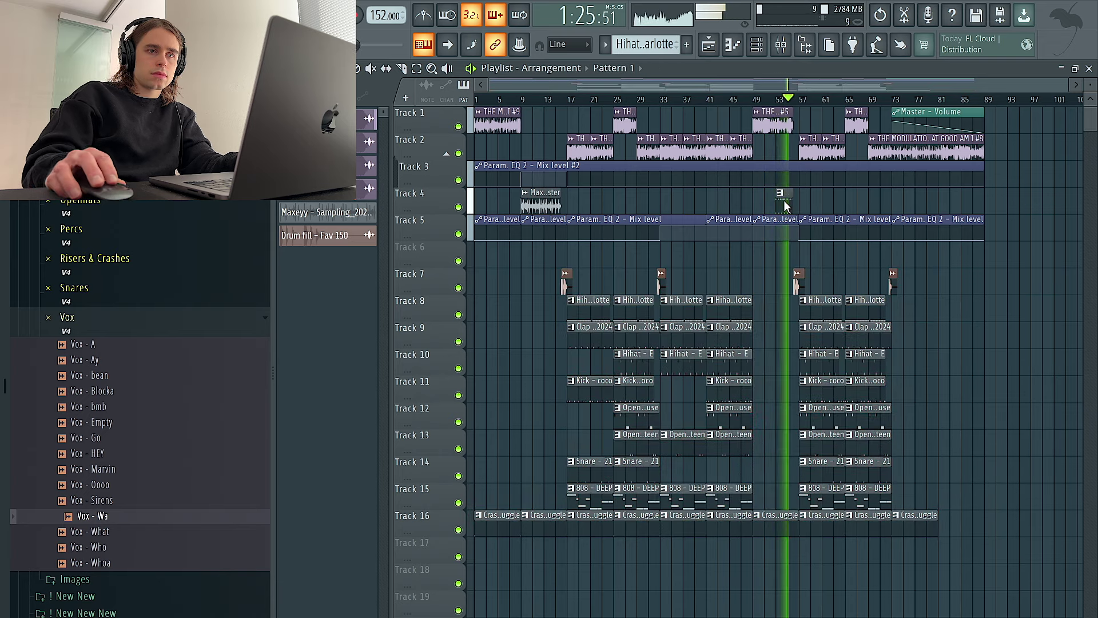
{"action": "scroll", "coordinate": [916, 206], "scroll_direction": "up", "scroll_amount": 3}
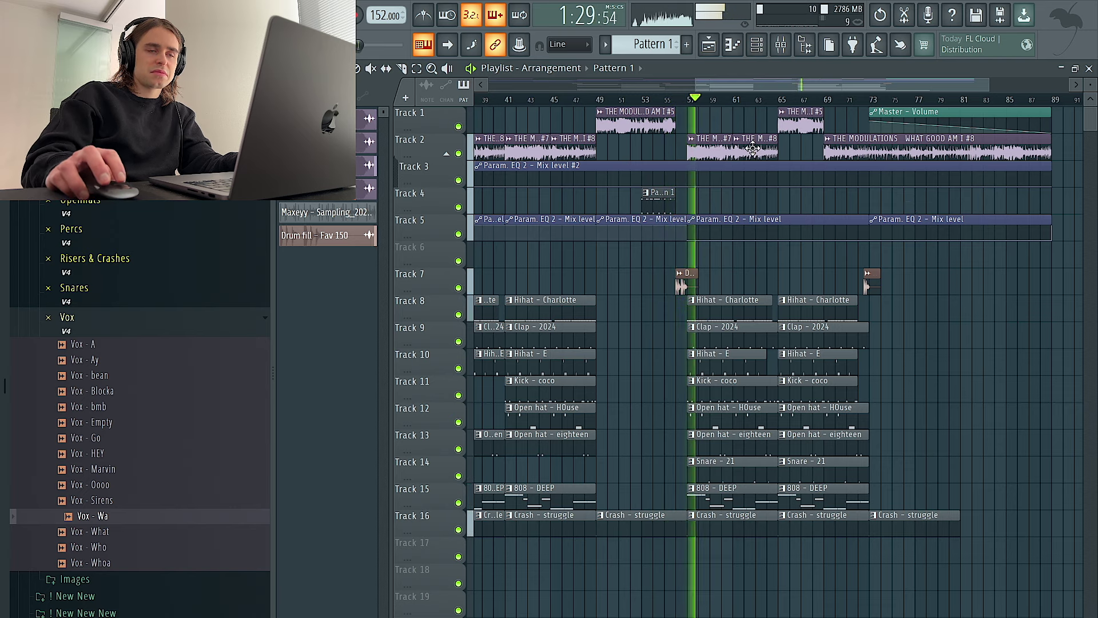
{"action": "left_click", "coordinate": [758, 47]}
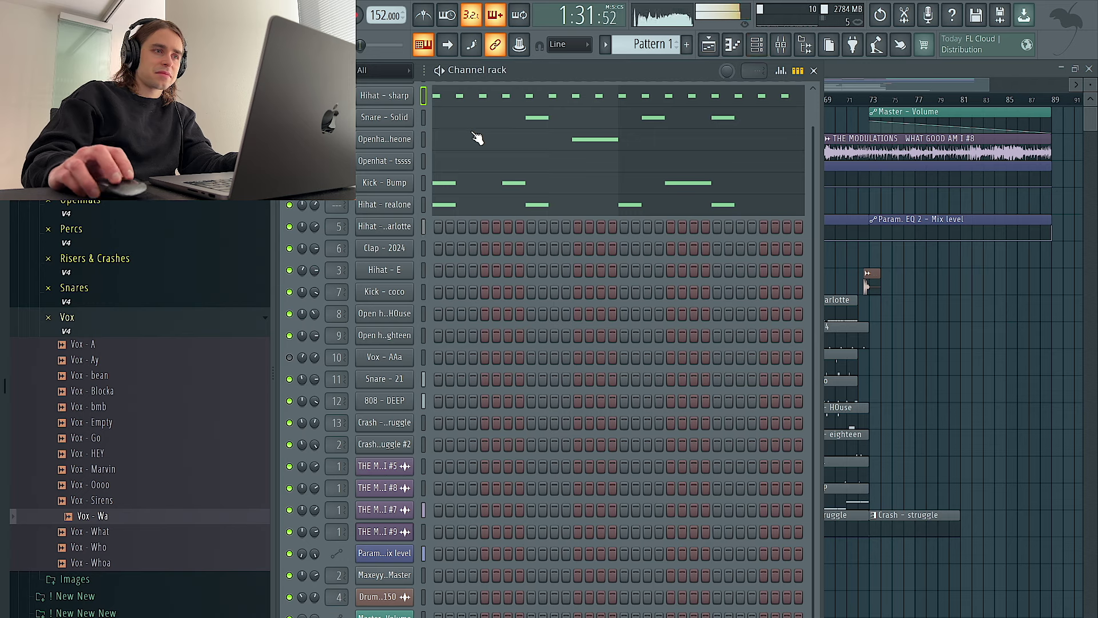
{"action": "scroll", "coordinate": [421, 132], "scroll_direction": "up", "scroll_amount": 1}
{"action": "left_click", "coordinate": [379, 129]}
{"action": "double_click", "coordinate": [681, 146]}
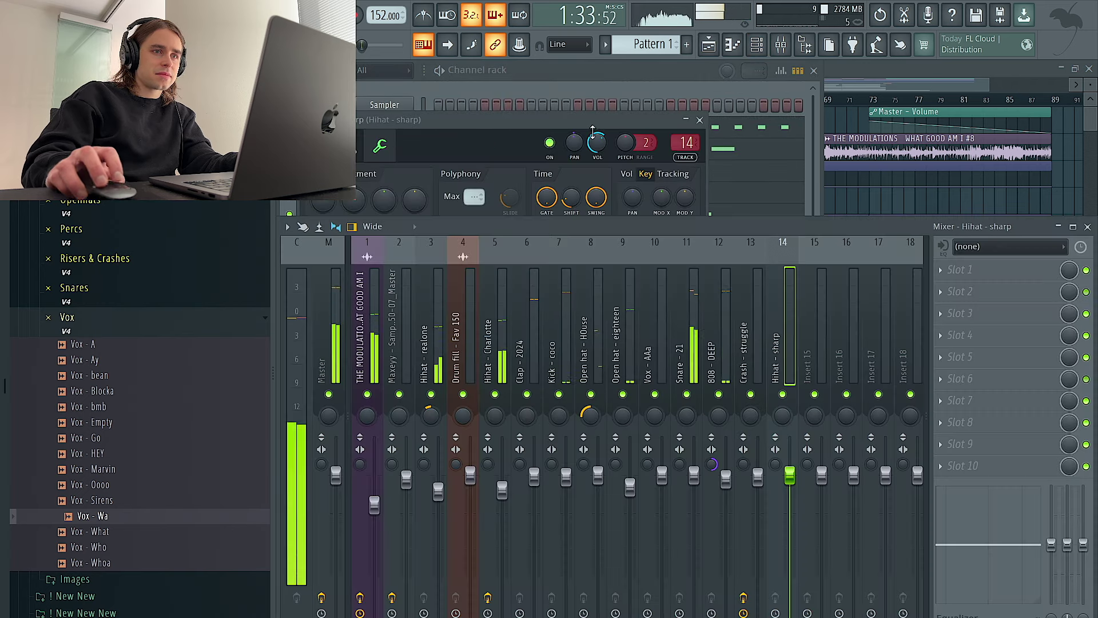
Route the other drum channels used in Pattern 1, including Kick - Bump and Hihat - realone, to mixer track 14
{"action": "left_click", "coordinate": [520, 76]}
{"action": "left_click_drag", "start_coordinate": [336, 149], "coordinate": [336, 134]}
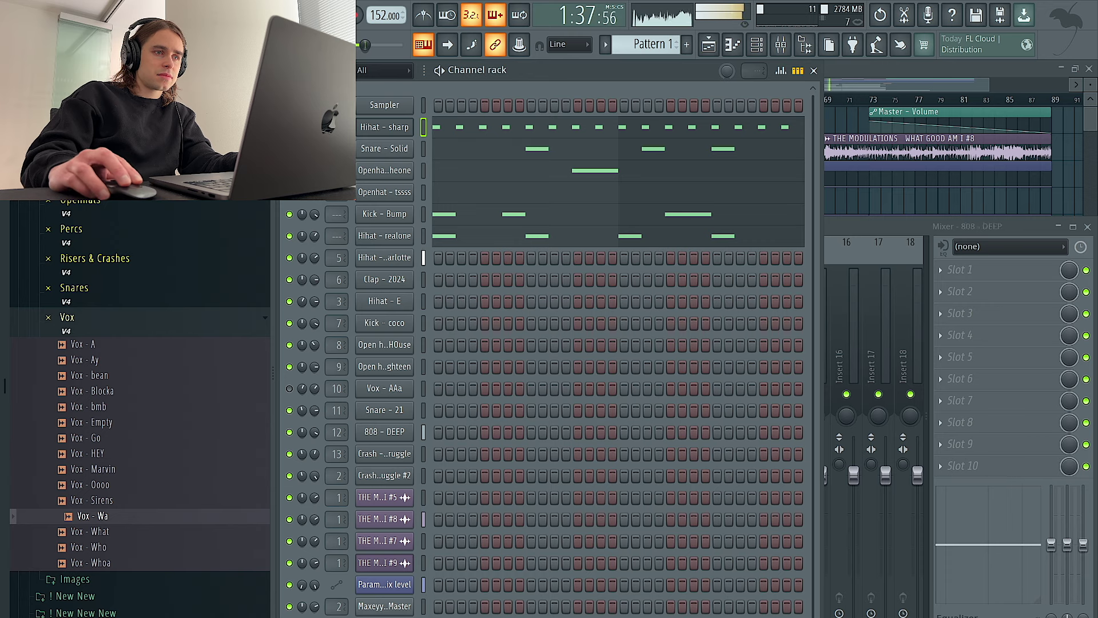
{"action": "left_click_drag", "start_coordinate": [336, 170], "coordinate": [336, 155]}
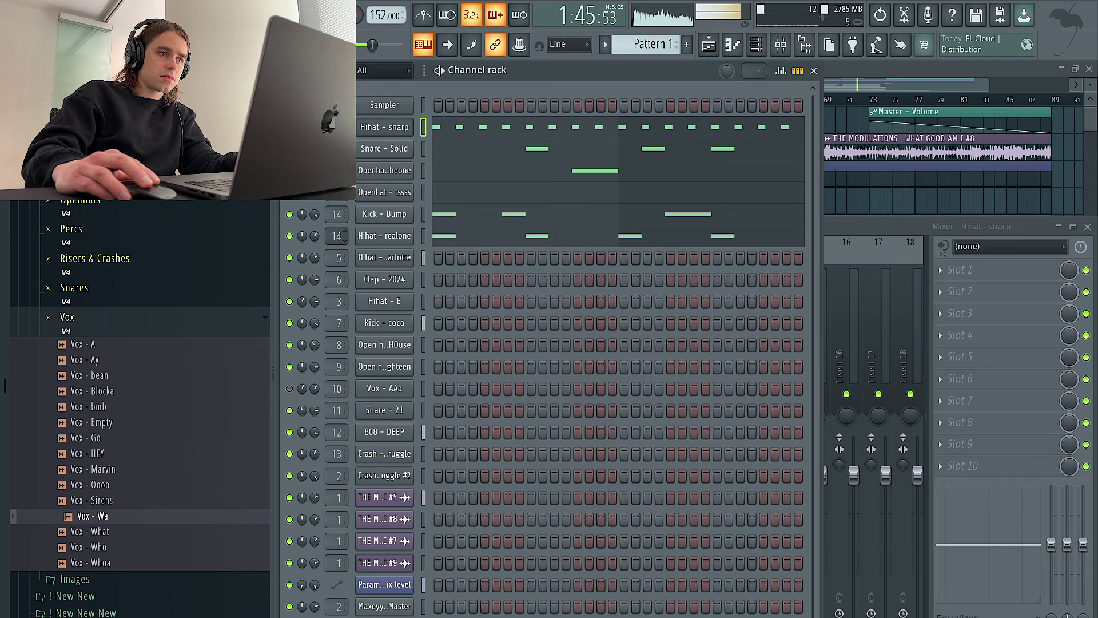
Lower the volume of mixer track 14, Hihat - sharp, and return to the playlist
{"action": "left_click", "coordinate": [856, 239]}
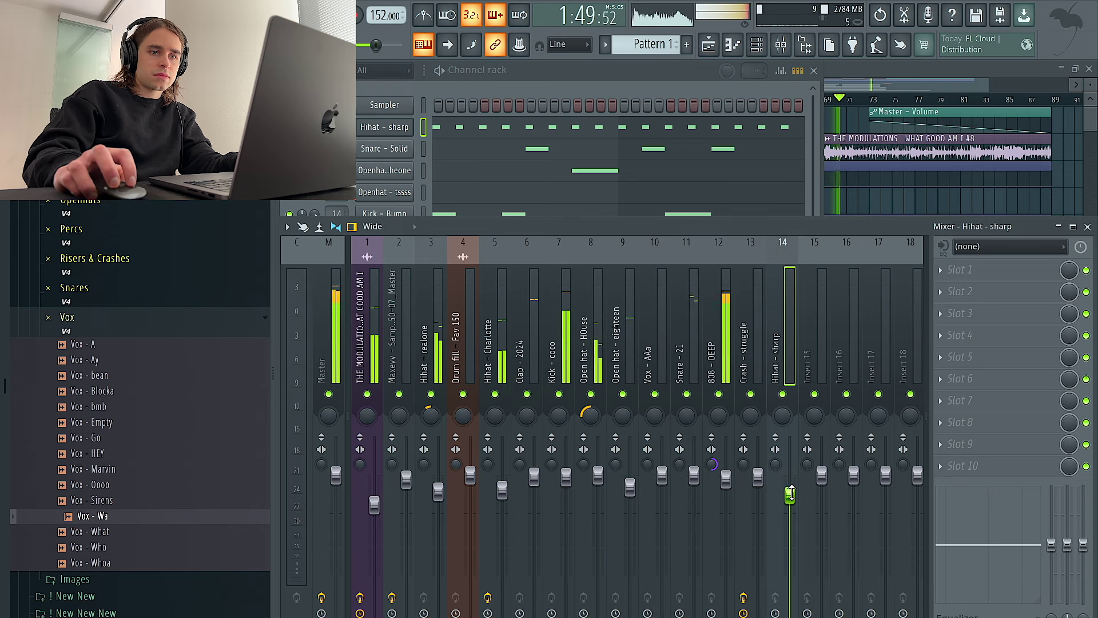
{"action": "left_click", "coordinate": [961, 208]}
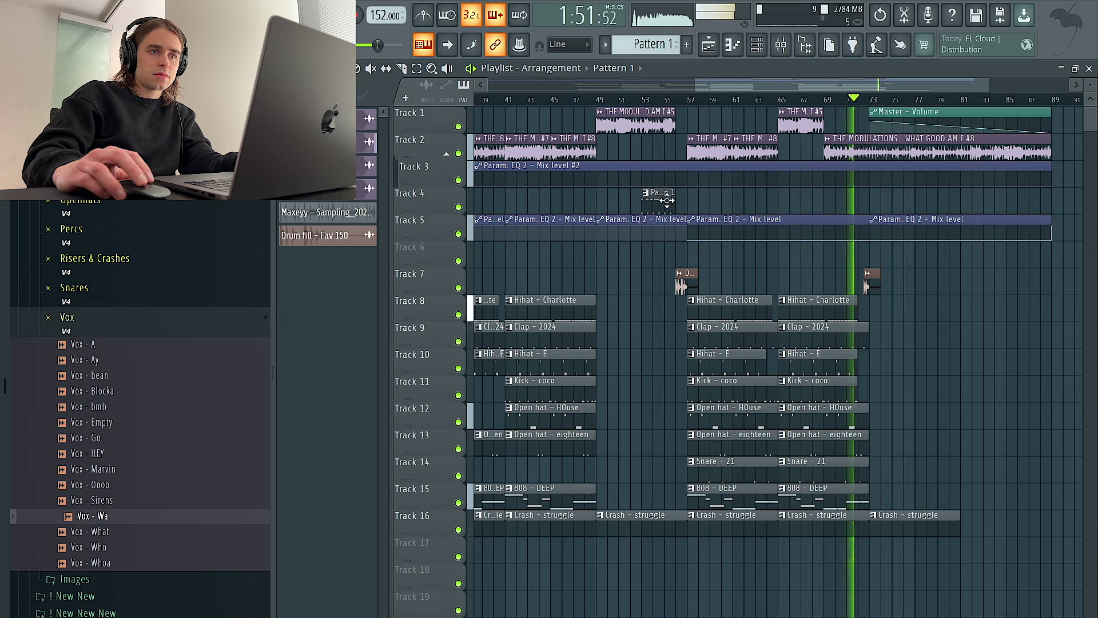
Place two consecutive Pattern 1 clips on Track 4 across bars 81 to 89
{"action": "left_click", "coordinate": [969, 203]}
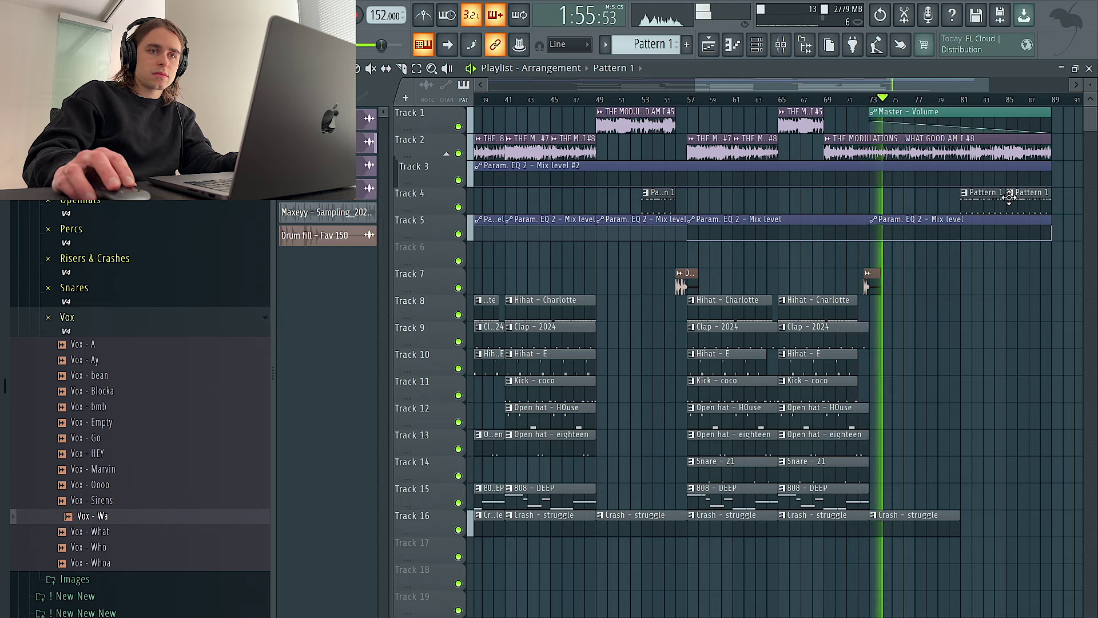
{"action": "scroll", "coordinate": [1012, 303], "scroll_direction": "down", "scroll_amount": 3}
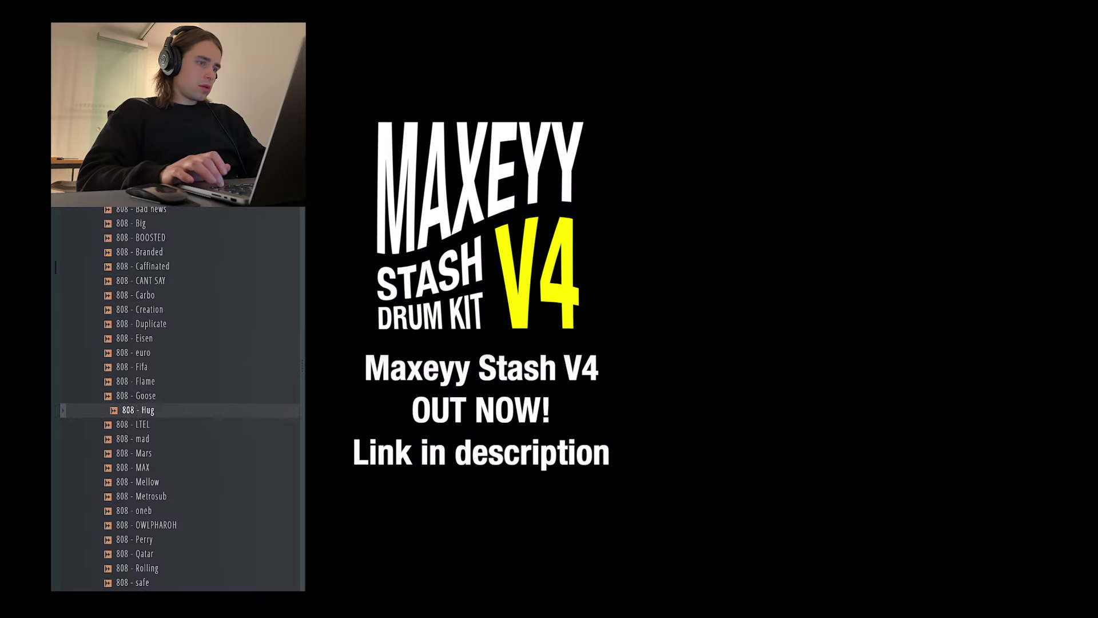
Browse the drum kit's 808, hihat, snare, tom and perc samples and audition one-shots down the list
{"action": "scroll", "coordinate": [130, 578], "scroll_direction": "down", "scroll_amount": 2}
{"action": "scroll", "coordinate": [131, 579], "scroll_direction": "down", "scroll_amount": 10}
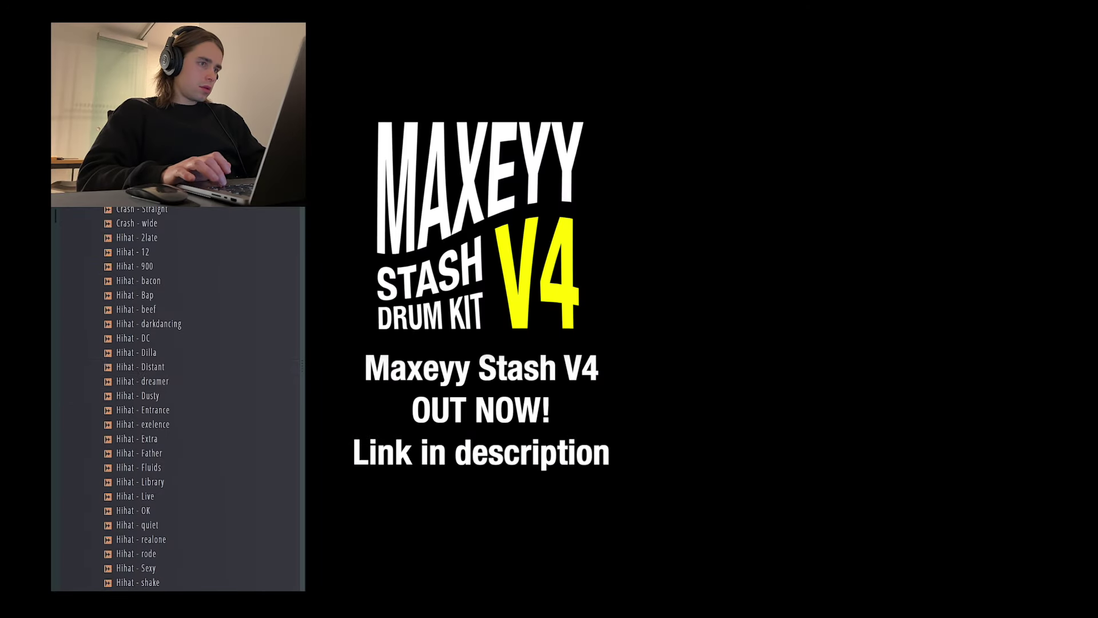
{"action": "scroll", "coordinate": [130, 579], "scroll_direction": "down", "scroll_amount": 10}
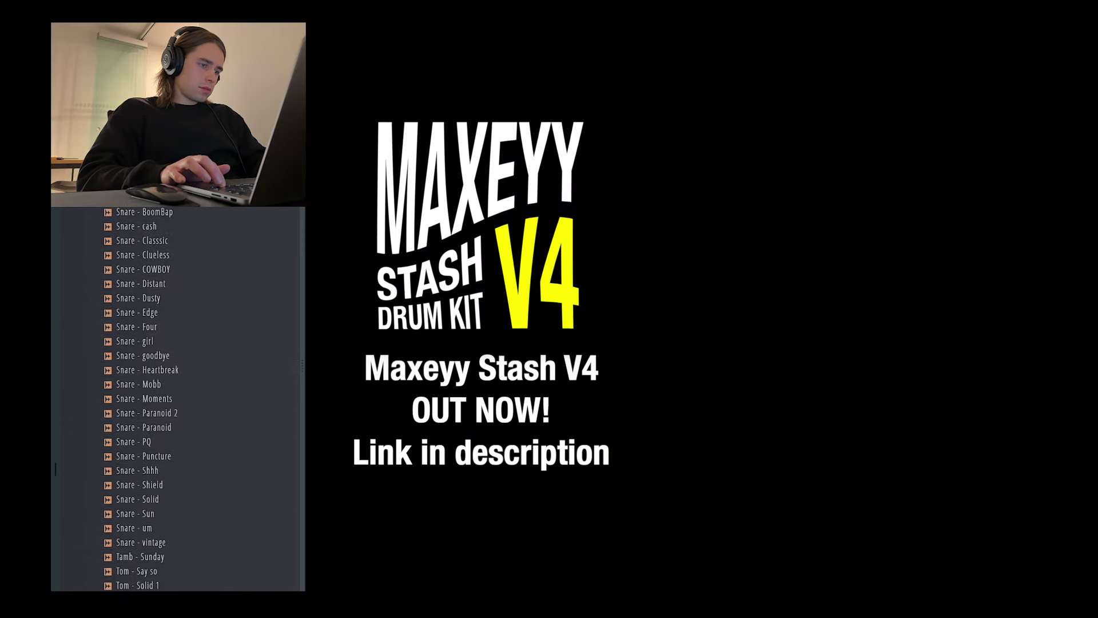
{"action": "left_click", "coordinate": [160, 564]}
{"action": "scroll", "coordinate": [160, 564], "scroll_direction": "down", "scroll_amount": 5}
{"action": "left_click", "coordinate": [150, 572]}
{"action": "scroll", "coordinate": [149, 572], "scroll_direction": "down", "scroll_amount": 5}
{"action": "left_click", "coordinate": [144, 558]}
{"action": "scroll", "coordinate": [144, 558], "scroll_direction": "down", "scroll_amount": 4}
{"action": "key", "text": "Down"}
{"action": "key", "text": "Down"}
{"action": "key", "text": "Down"}
{"action": "key", "text": "Down"}
{"action": "key", "text": "Down"}
{"action": "key", "text": "Down"}
{"action": "key", "text": "Down"}
{"action": "key", "text": "Down"}
{"action": "key", "text": "Down"}
{"action": "key", "text": "Down"}
{"action": "key", "text": "Down"}
{"action": "key", "text": "Down"}
{"action": "key", "text": "Down"}
{"action": "key", "text": "Down"}
{"action": "key", "text": "Down"}
{"action": "key", "text": "Down"}
{"action": "key", "text": "Down"}
{"action": "key", "text": "Down"}
{"action": "key", "text": "Down"}
{"action": "key", "text": "Down"}
{"action": "left_click", "coordinate": [144, 558]}
{"action": "key", "text": "Down"}
{"action": "key", "text": "Down"}
{"action": "key", "text": "Down"}
{"action": "key", "text": "Down"}
{"action": "key", "text": "Down"}
{"action": "key", "text": "Down"}
{"action": "key", "text": "Down"}
{"action": "key", "text": "Down"}
{"action": "key", "text": "Down"}
{"action": "key", "text": "Down"}
{"action": "key", "text": "Down"}
{"action": "key", "text": "Down"}
{"action": "key", "text": "Down"}
{"action": "key", "text": "Down"}
{"action": "left_click", "coordinate": [143, 559]}
{"action": "key", "text": "Down"}
{"action": "key", "text": "Down"}
{"action": "key", "text": "Down"}
{"action": "left_click", "coordinate": [150, 533]}
{"action": "key", "text": "Down"}
{"action": "key", "text": "Down"}
{"action": "key", "text": "Down"}
{"action": "key", "text": "Down"}
{"action": "key", "text": "Down"}
{"action": "key", "text": "Down"}
{"action": "key", "text": "Down"}
{"action": "key", "text": "Down"}
{"action": "key", "text": "Down"}
{"action": "key", "text": "Down"}
{"action": "key", "text": "Down"}
{"action": "key", "text": "Down"}
{"action": "key", "text": "Down"}
{"action": "key", "text": "Down"}
{"action": "key", "text": "Down"}
{"action": "key", "text": "Down"}
{"action": "key", "text": "Down"}
{"action": "key", "text": "Down"}
{"action": "key", "text": "Down"}
{"action": "key", "text": "Down"}
{"action": "key", "text": "Down"}
{"action": "key", "text": "Down"}
{"action": "key", "text": "Down"}
{"action": "key", "text": "Down"}
{"action": "left_click", "coordinate": [140, 564]}
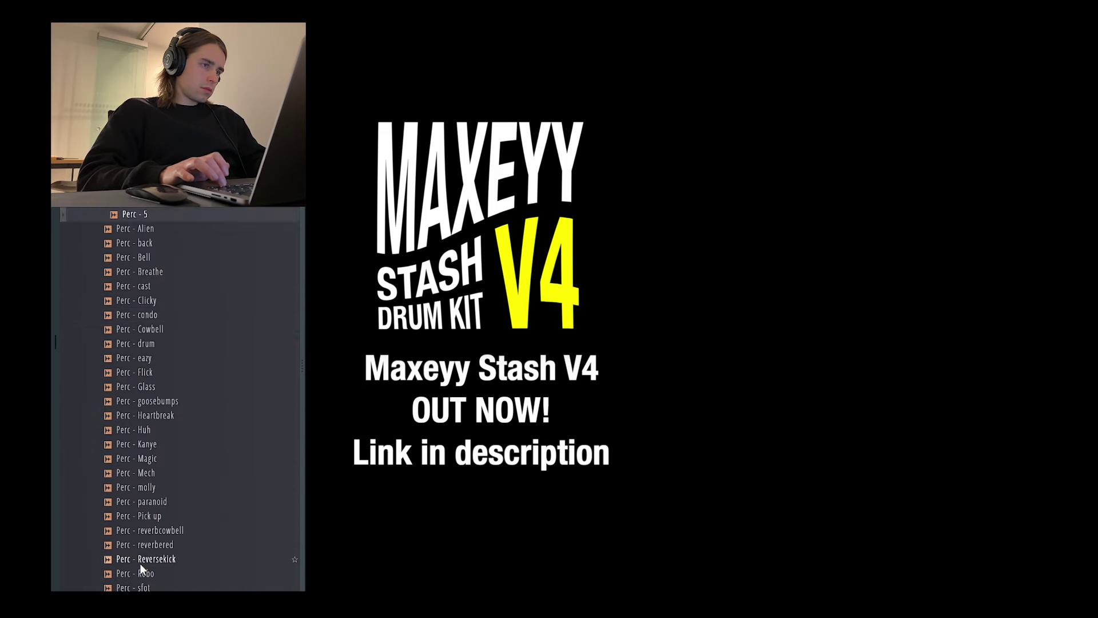